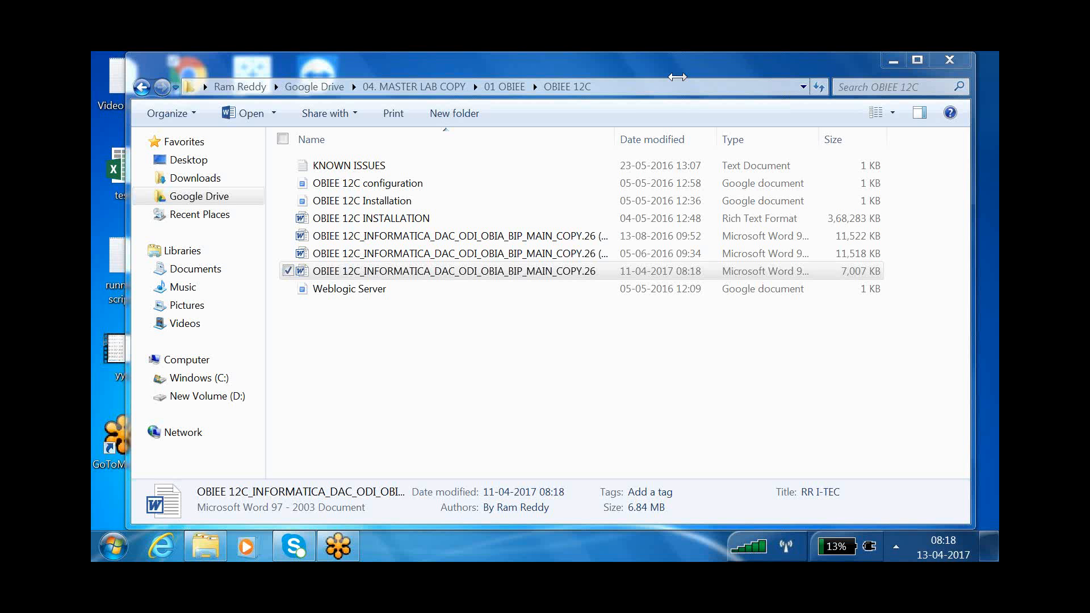
- Open the Tableau class room notes Word file via 04. MASTER LAB COPY > 06 TABLEAU > 01 . Class Room Notes
click(430, 88)
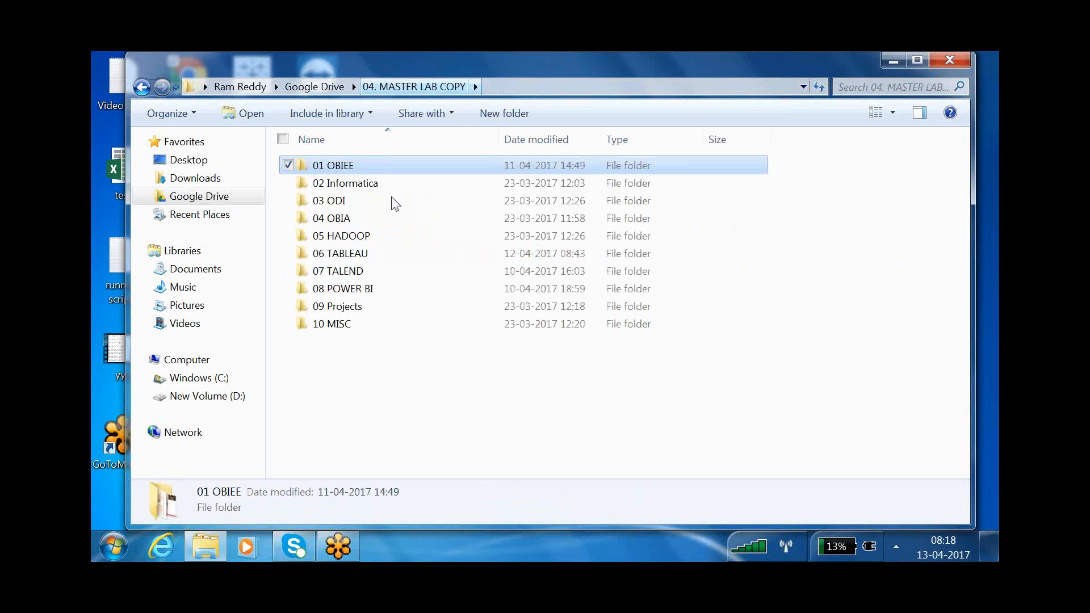
double_click(348, 263)
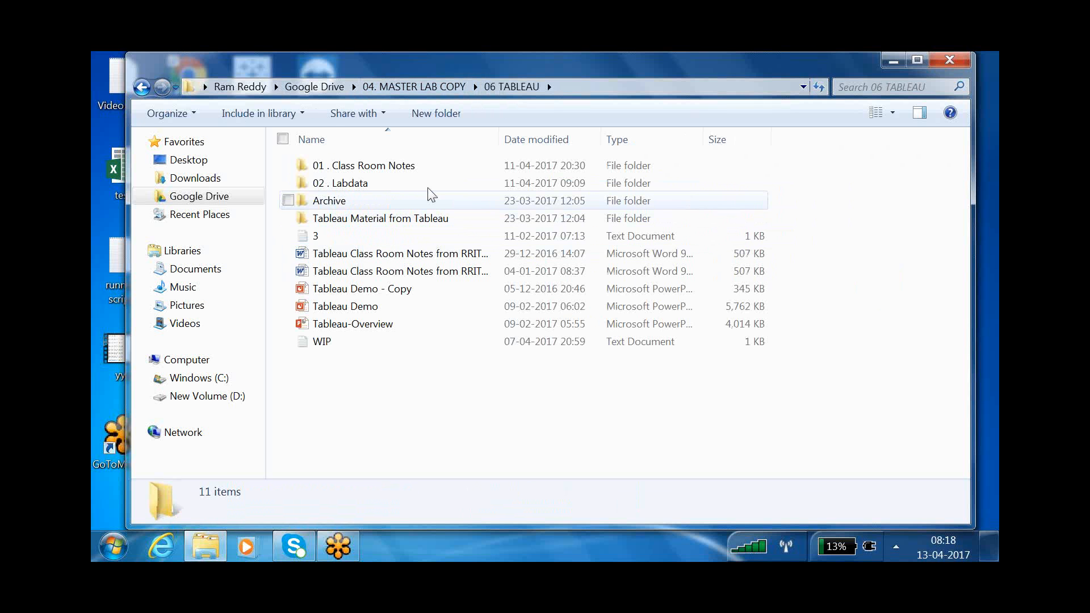
double_click(404, 170)
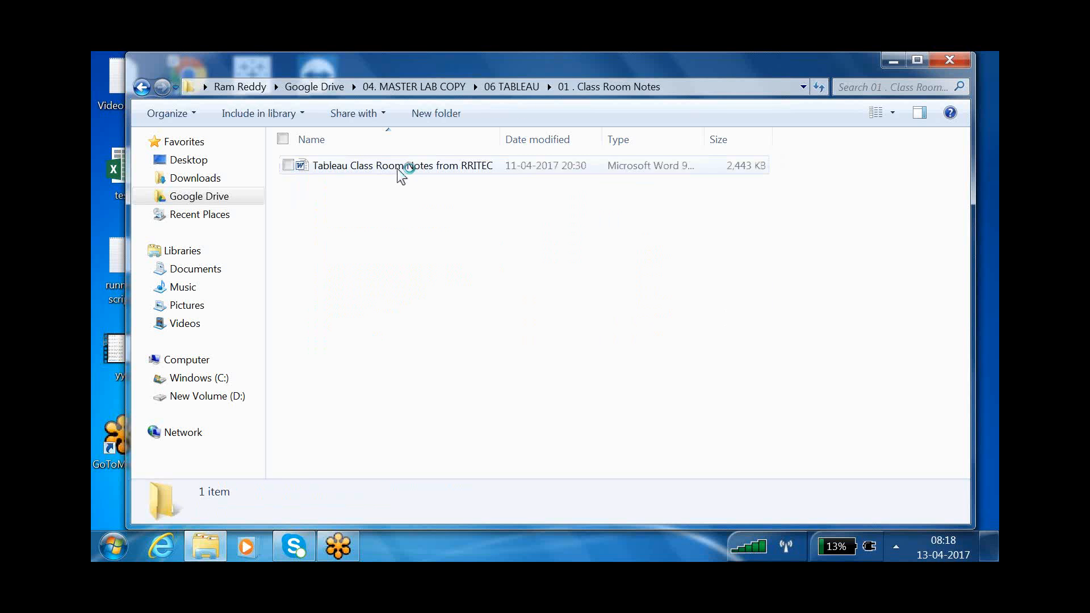
double_click(399, 168)
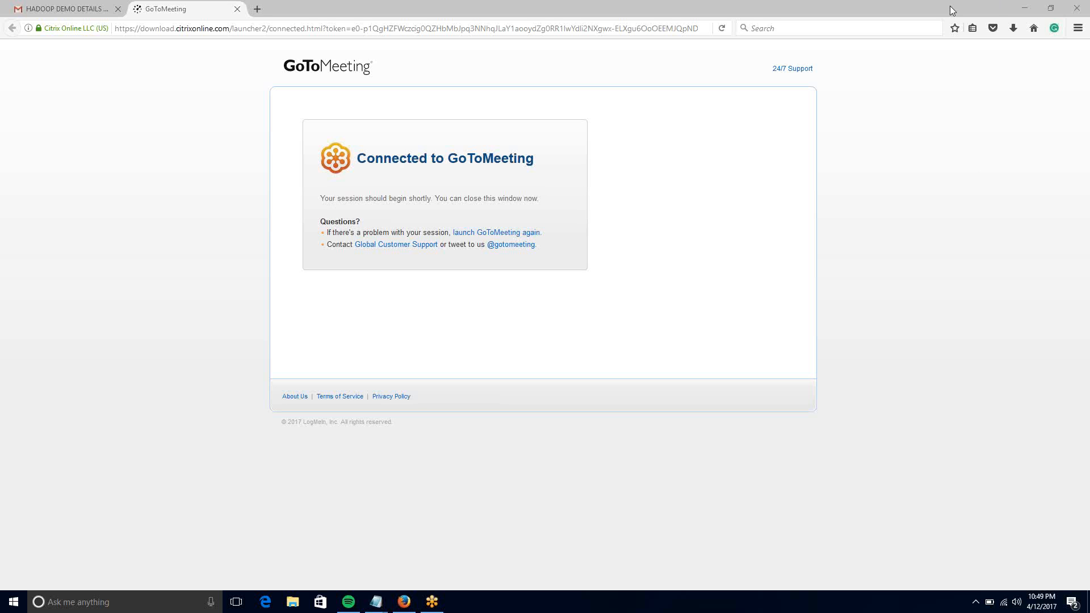
click(1030, 10)
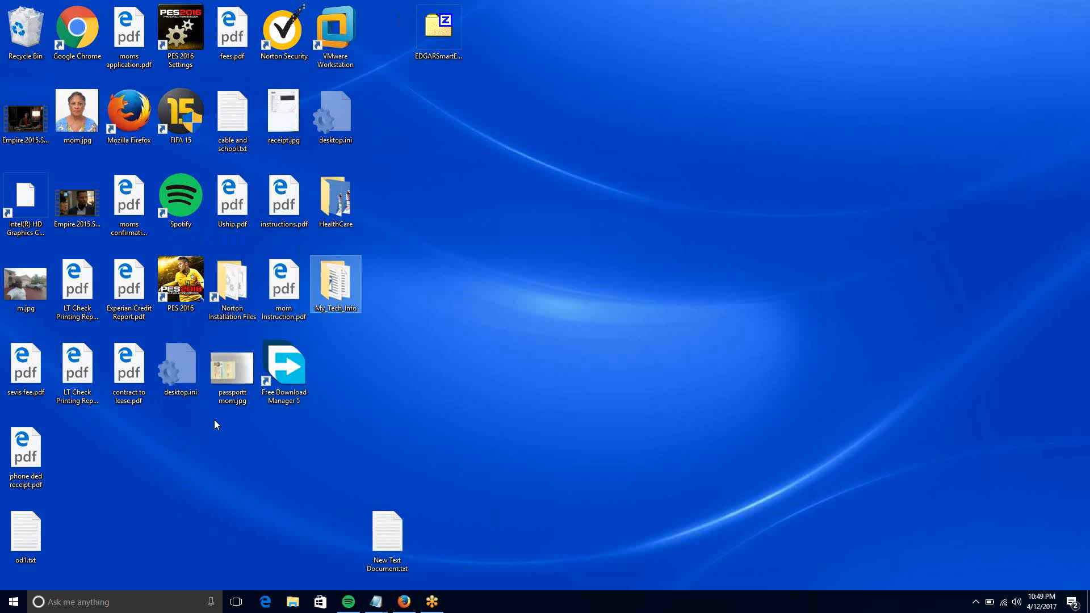
click(404, 602)
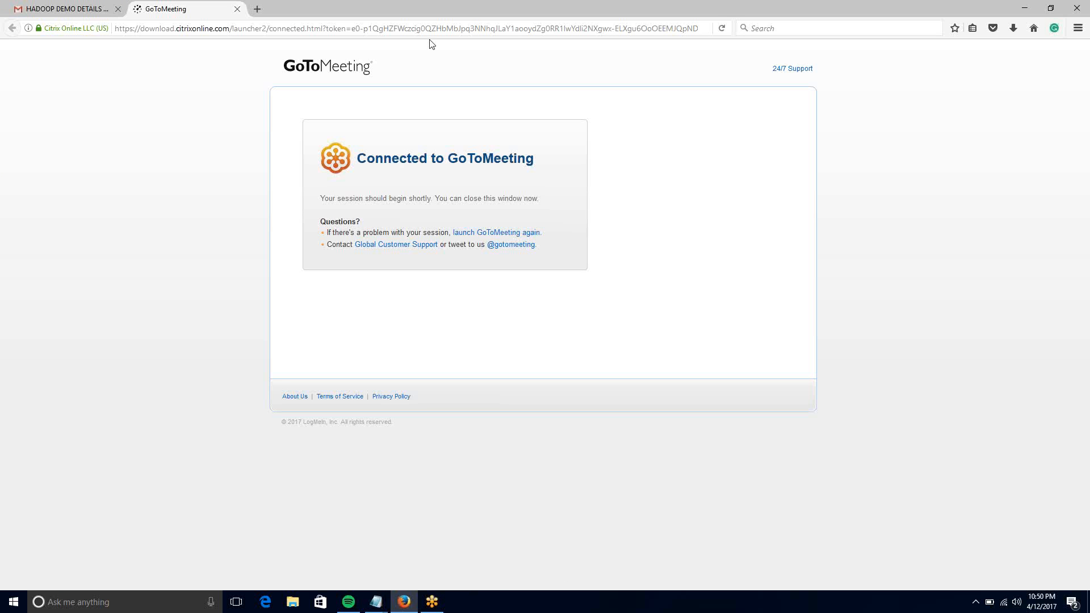
click(430, 29)
text(ww)
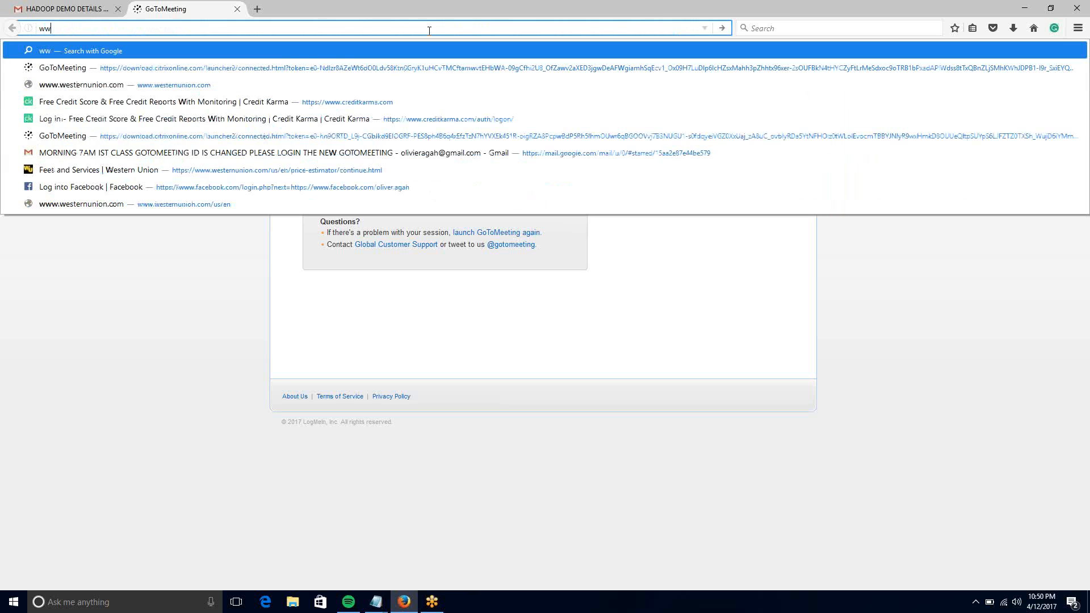
text(w.tab)
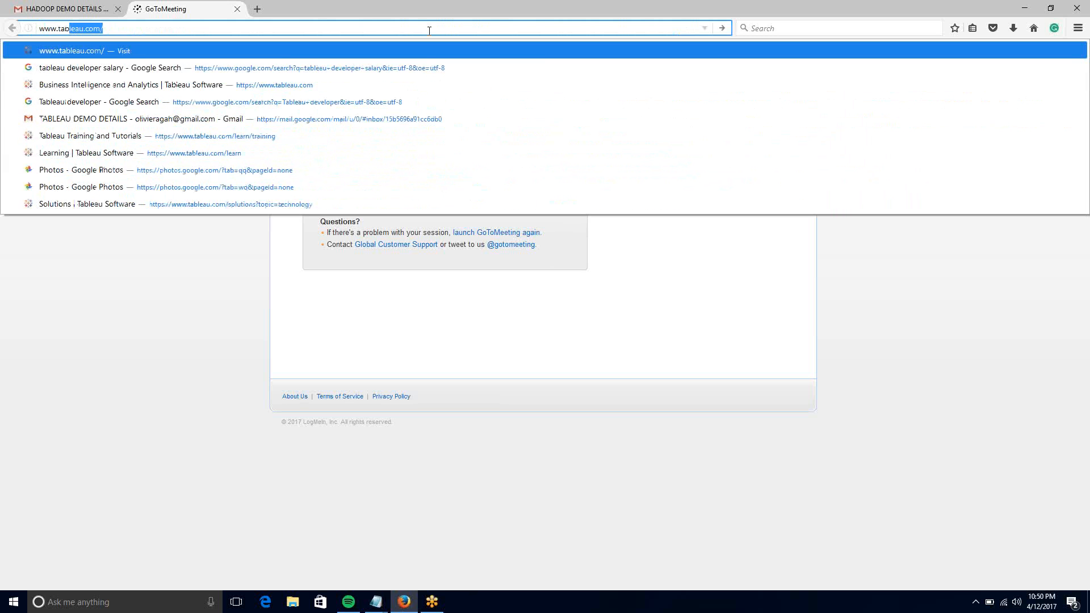
text(l)
key(Return)
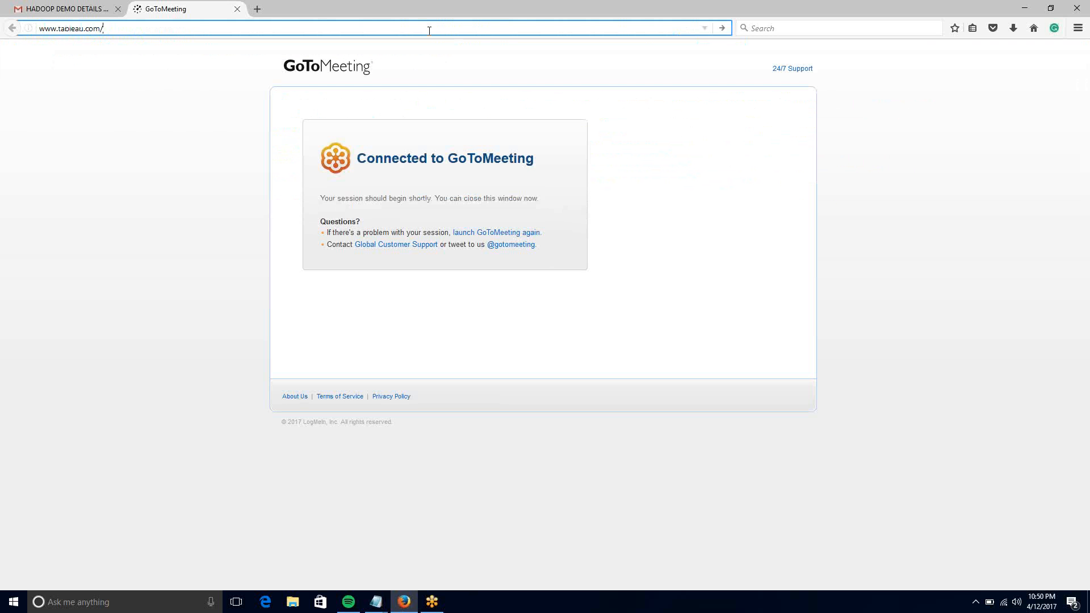
text(esba)
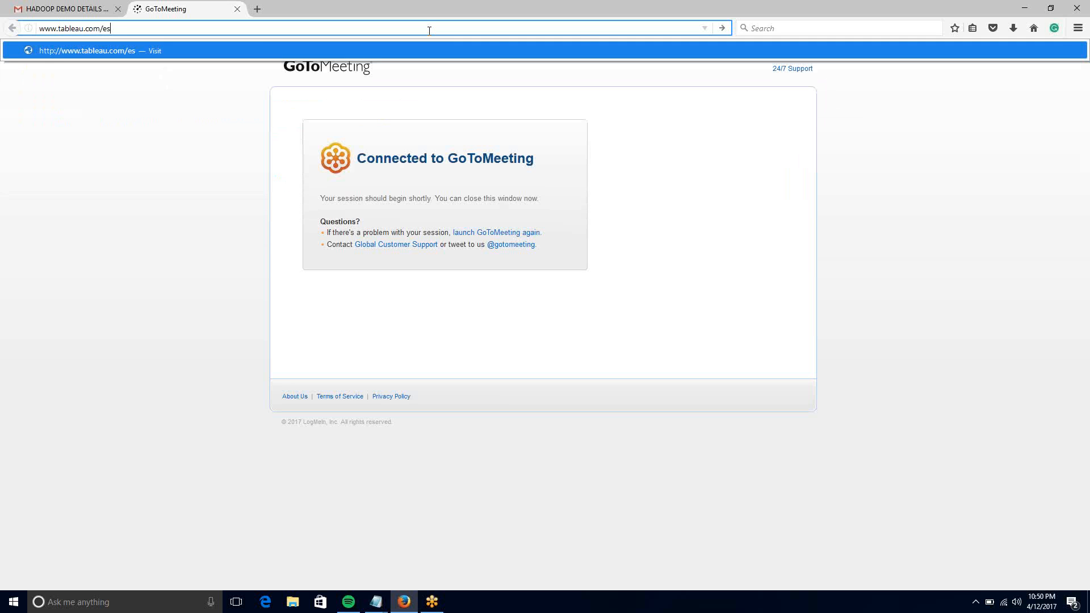
text(lt)
key(Return)
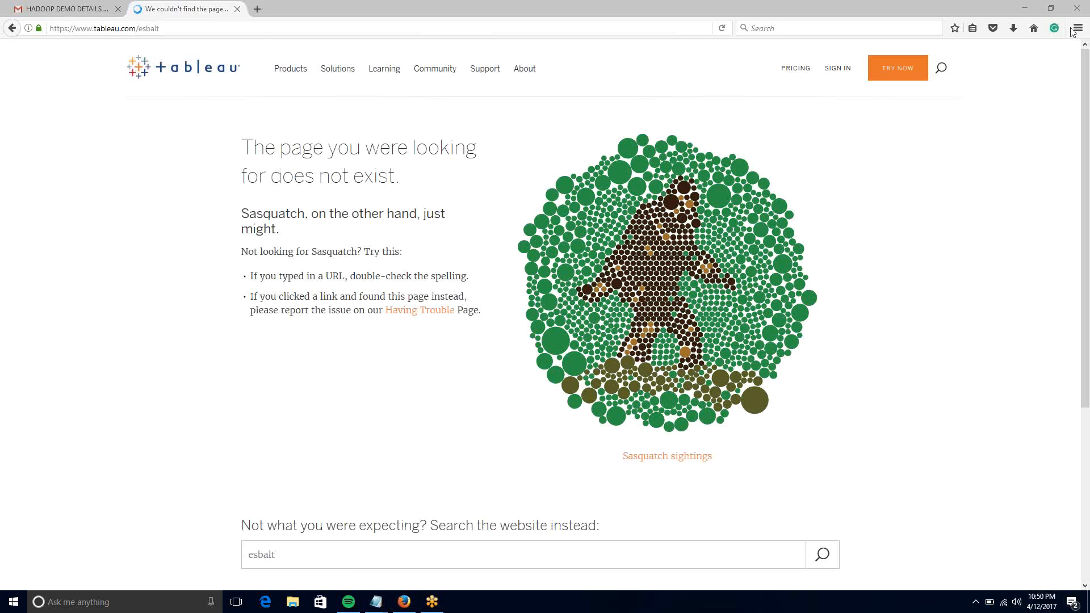
click(515, 140)
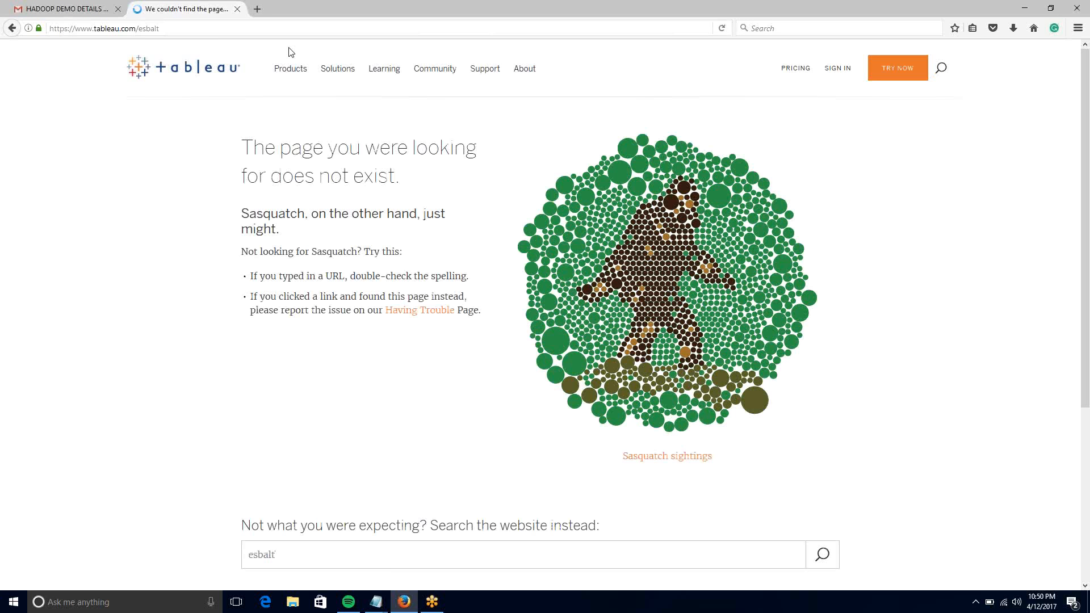
click(176, 29)
click(176, 29)
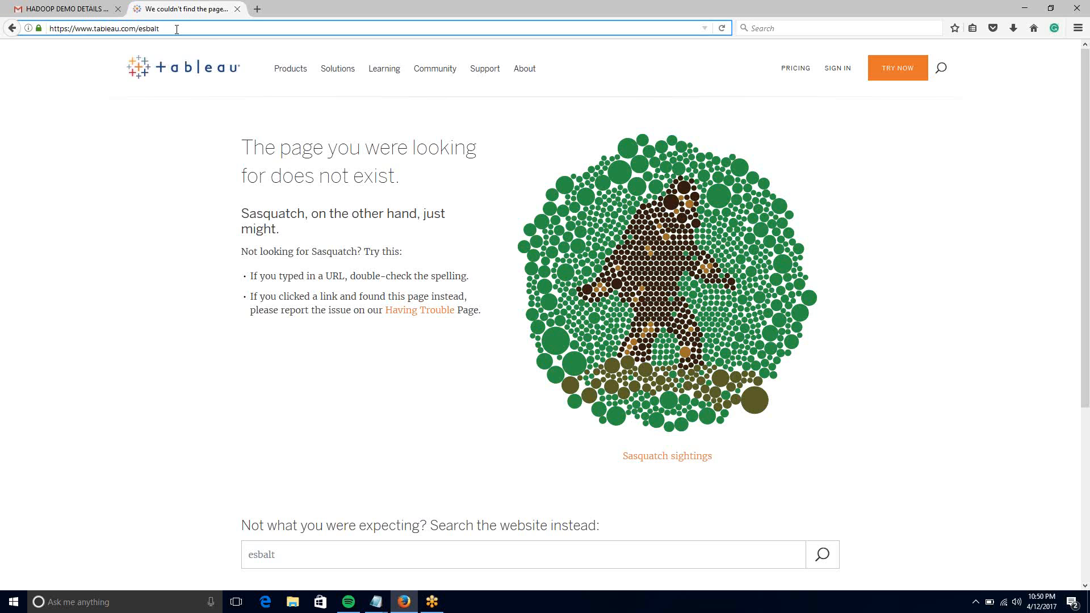
key(BackSpace)
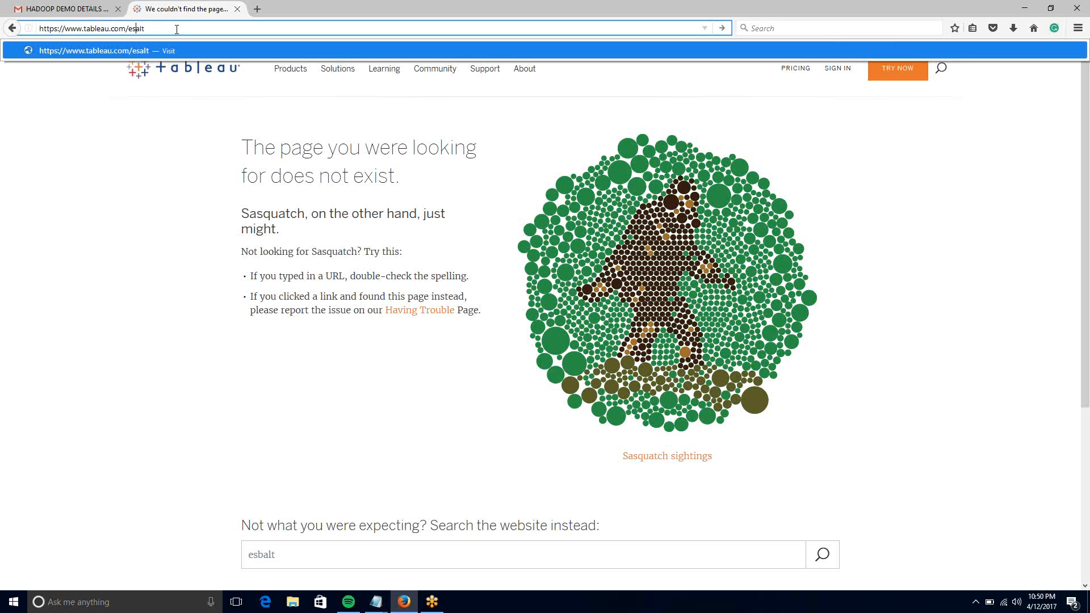
text(d)
key(Return)
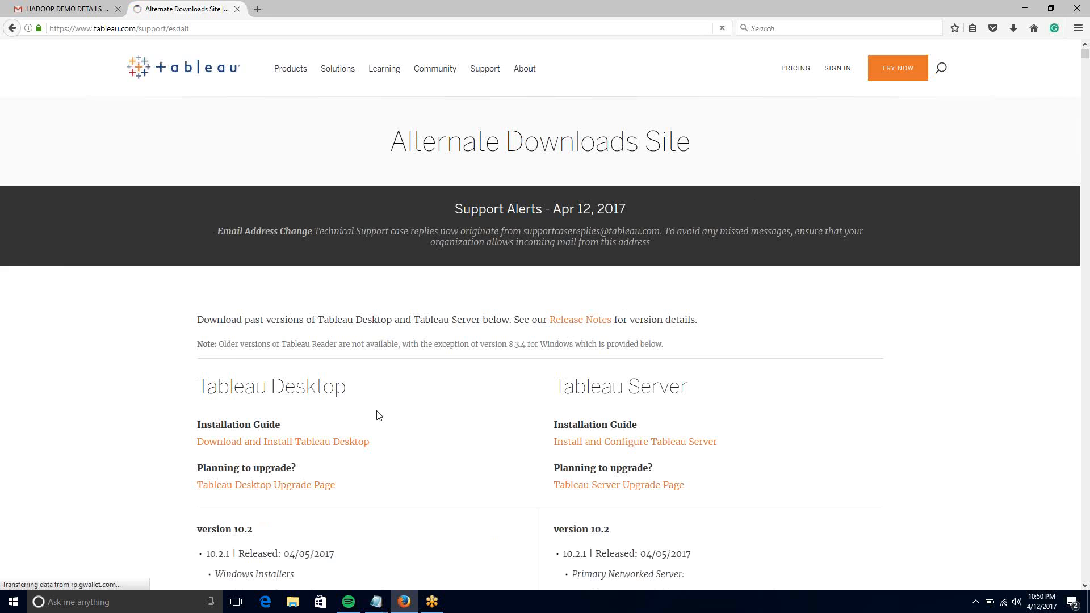
- Copy the esdalt downloads URL and paste it on a new line at the end of od1.txt
scroll(380, 416, down, 1)
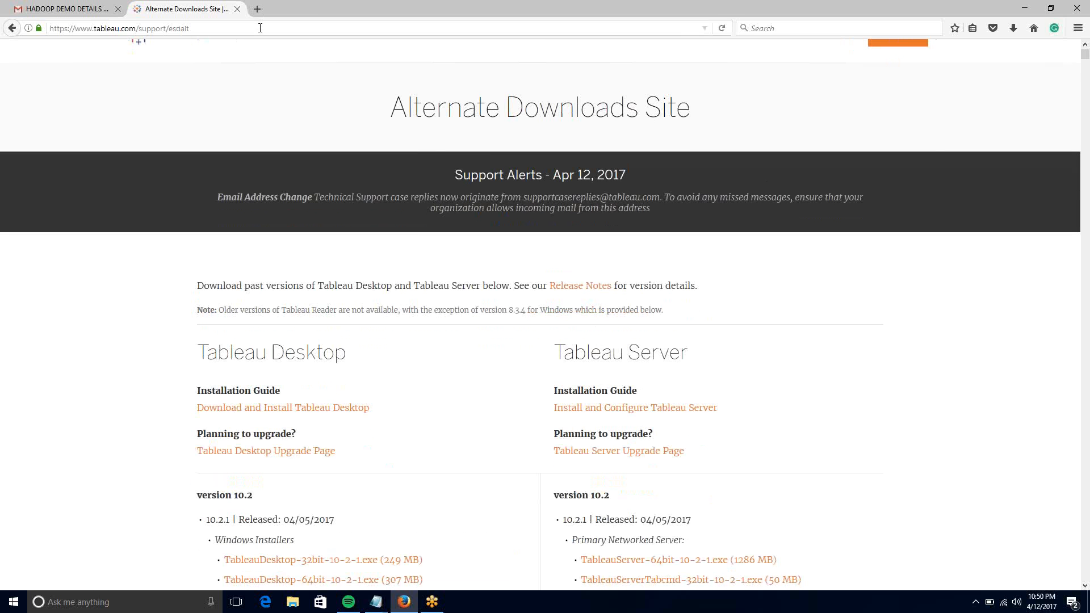
click(260, 28)
key(ctrl+c)
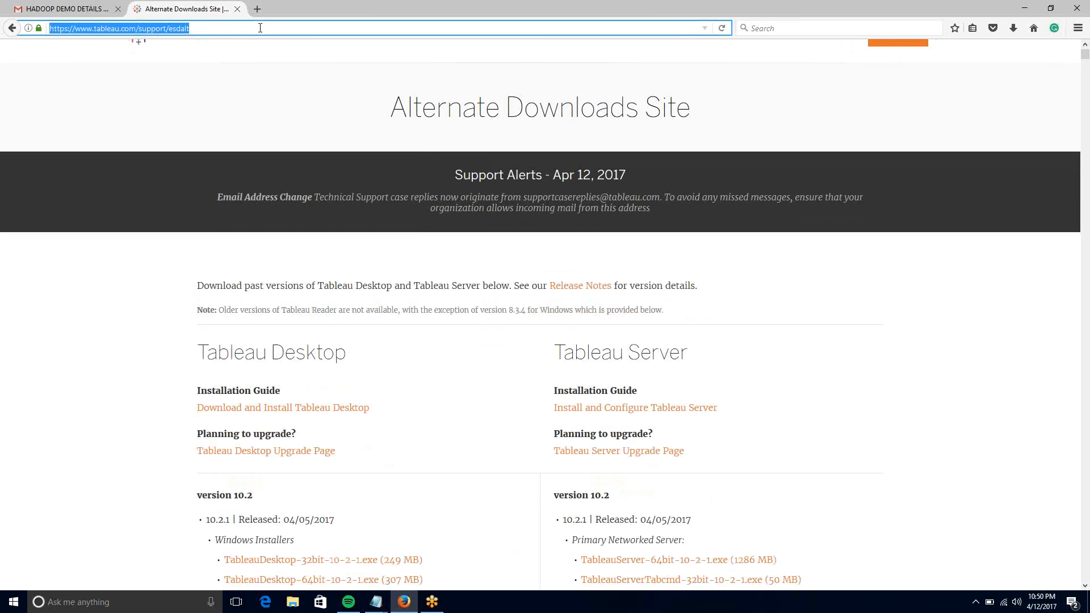
click(376, 604)
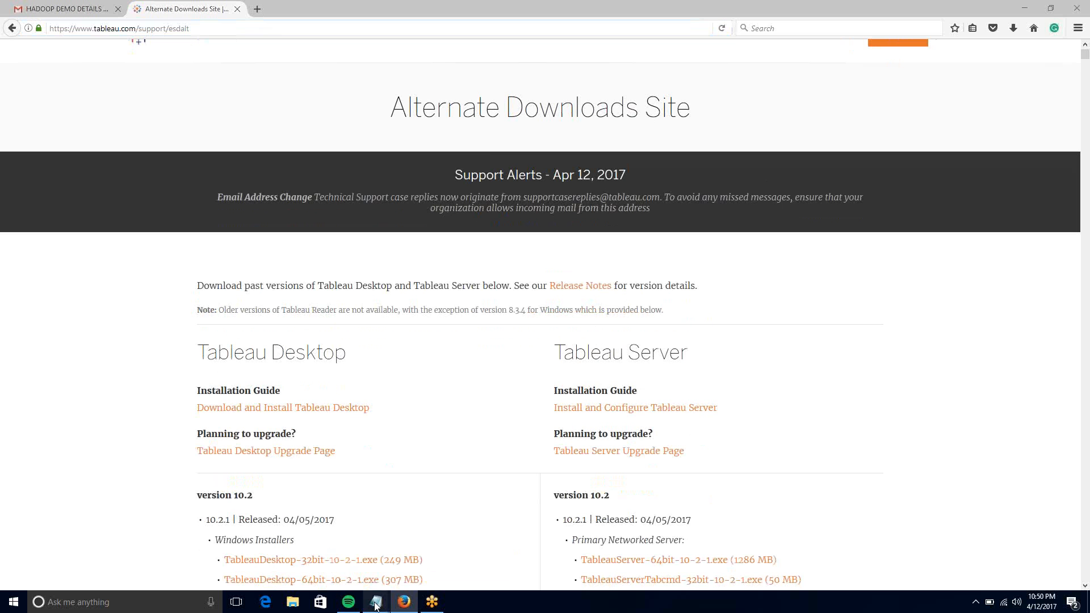
mouse_move(375, 605)
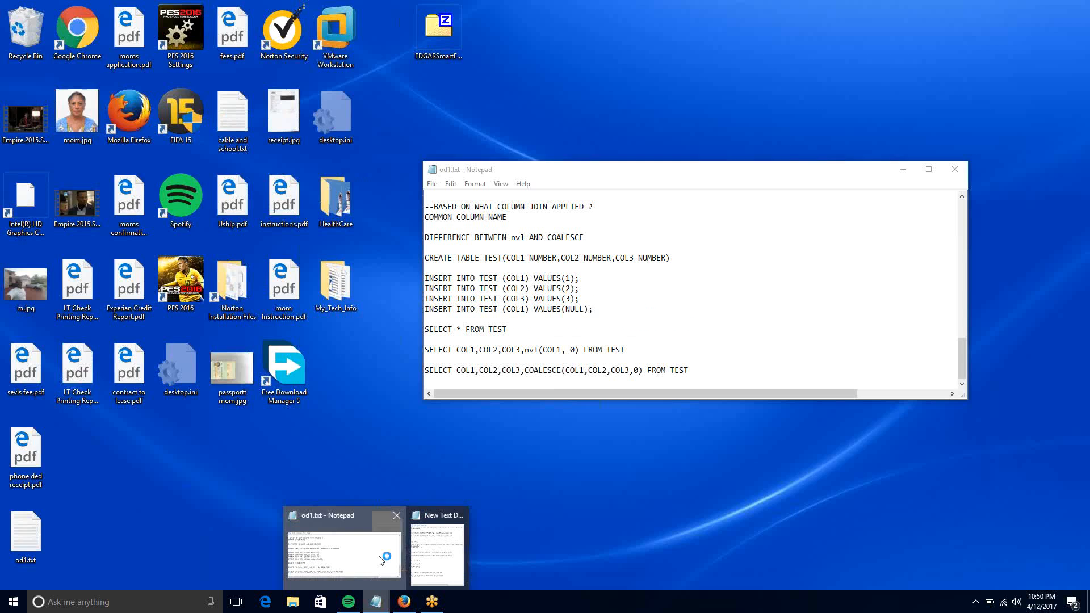
click(403, 577)
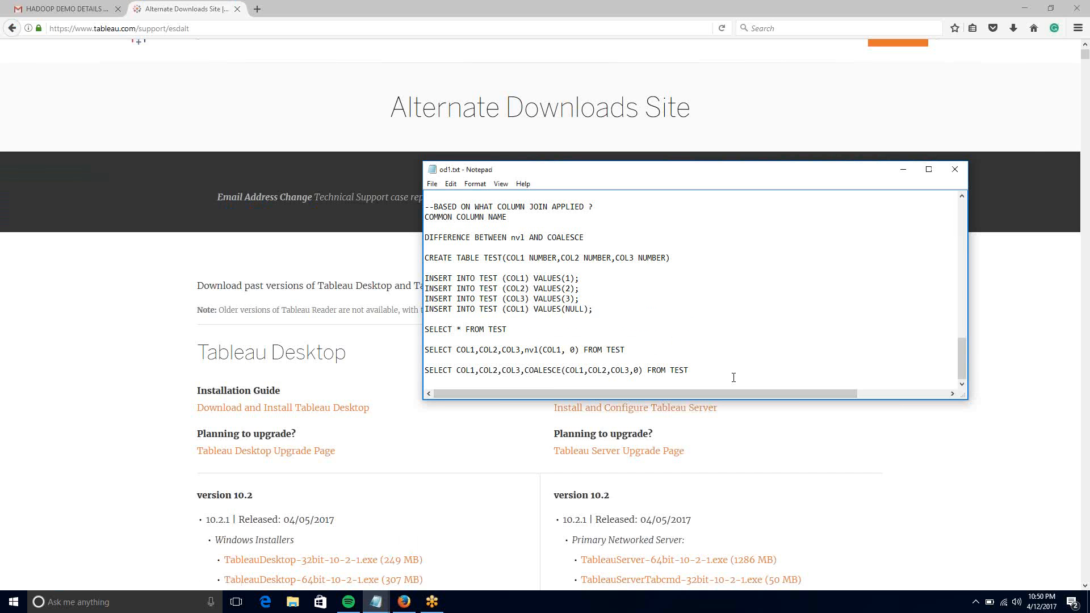
key(Return)
key(Return)
key(Return)
key(Return)
key(ctrl+v)
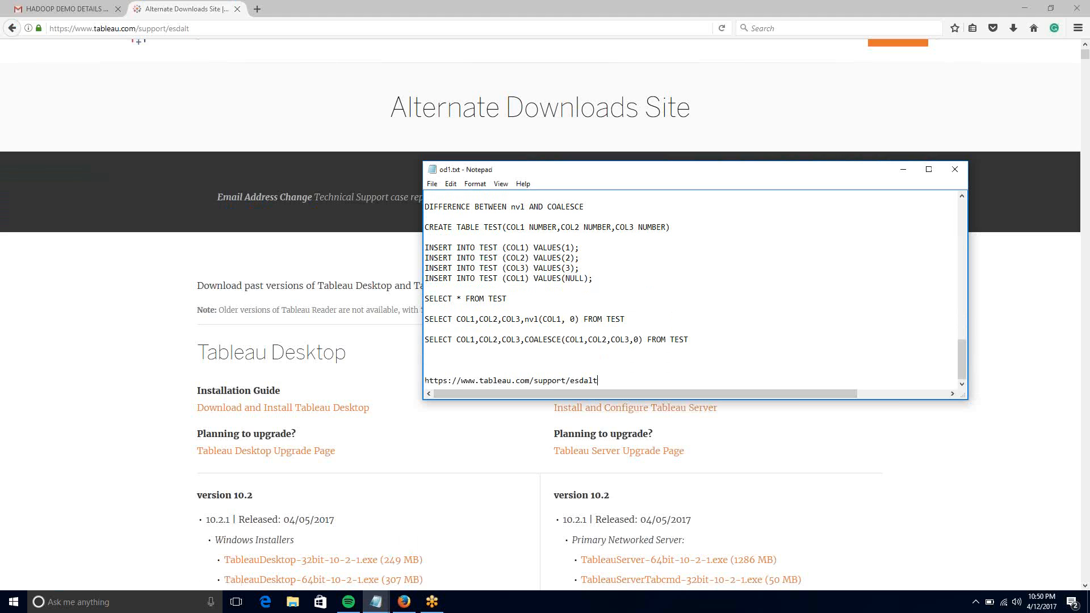
click(89, 323)
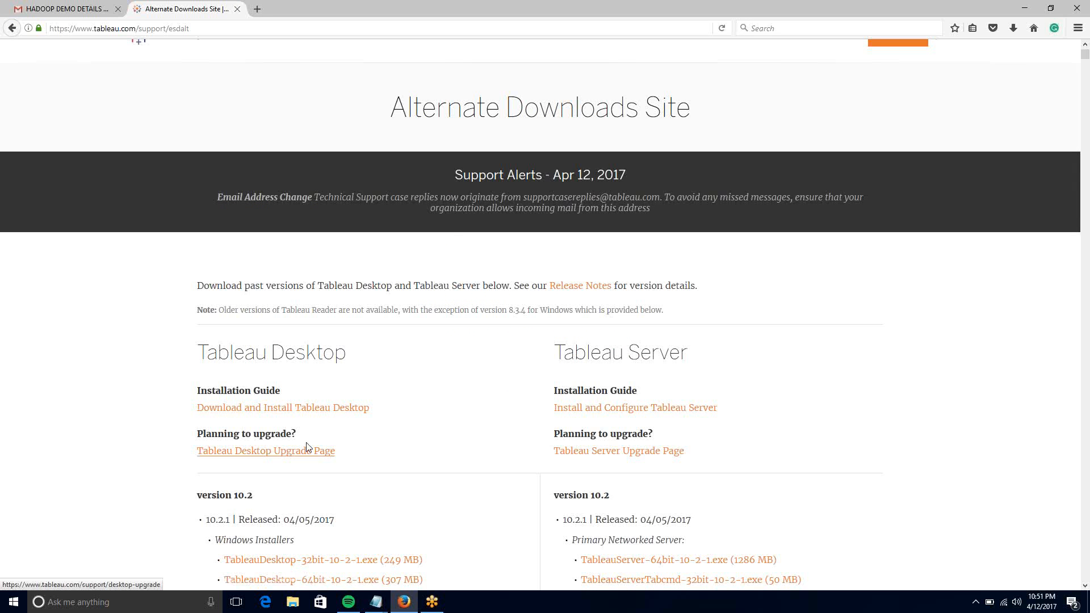
- Save the TableauDesktop-64bit-10-2-0.exe installer from the 10.2.0 listing, then bring up the Start menu
scroll(306, 442, down, 3)
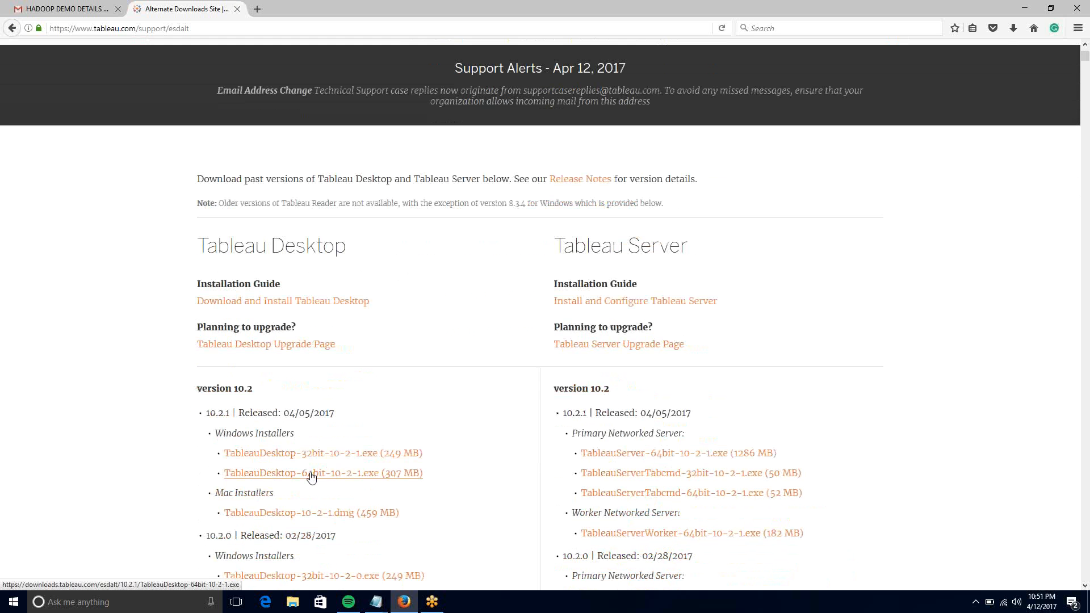
scroll(312, 477, down, 5)
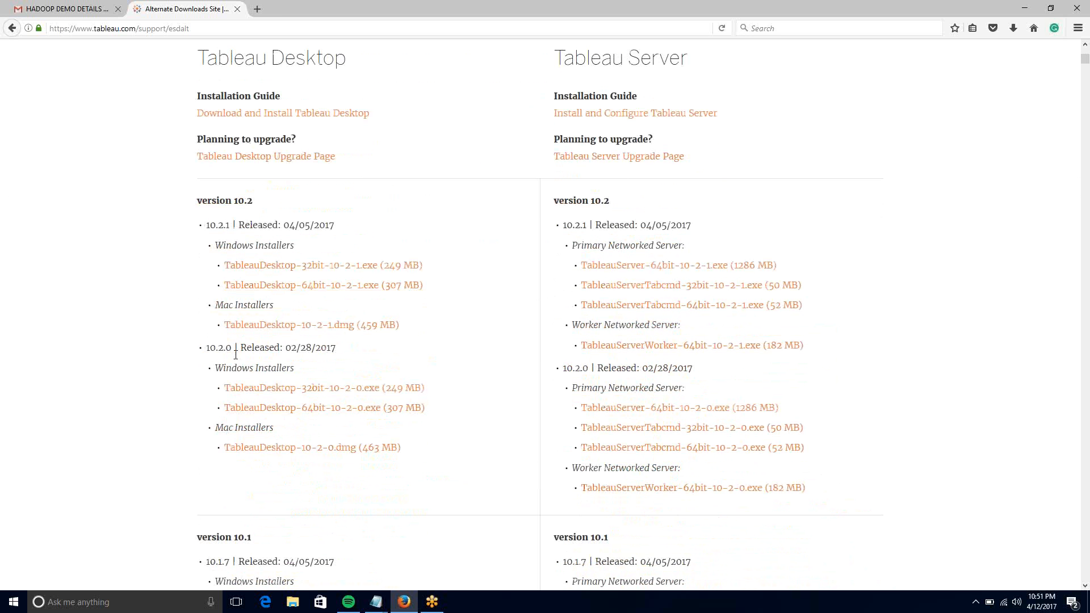
click(322, 408)
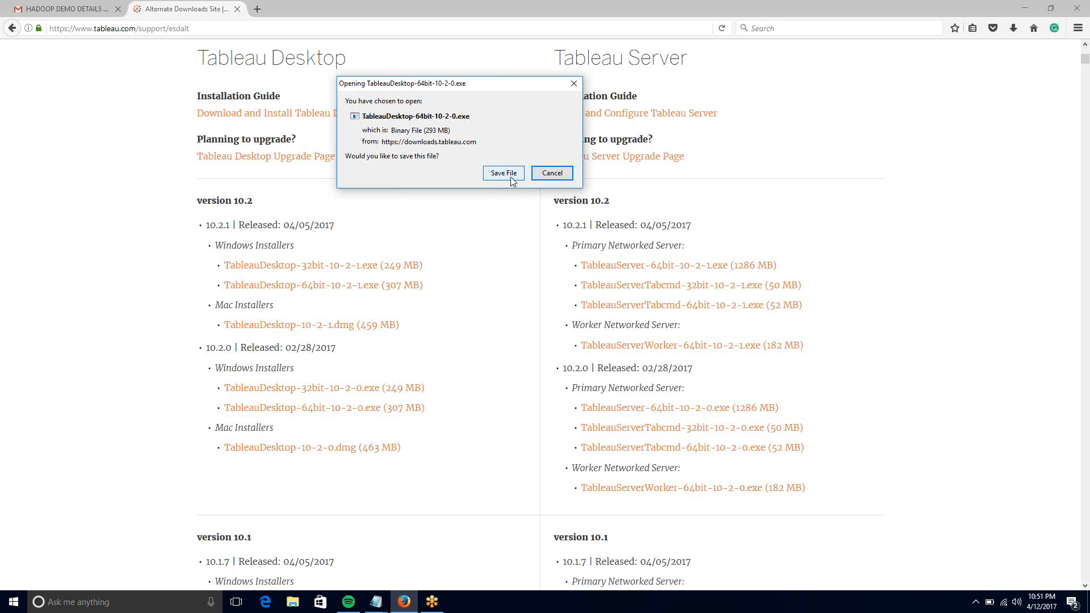
click(504, 174)
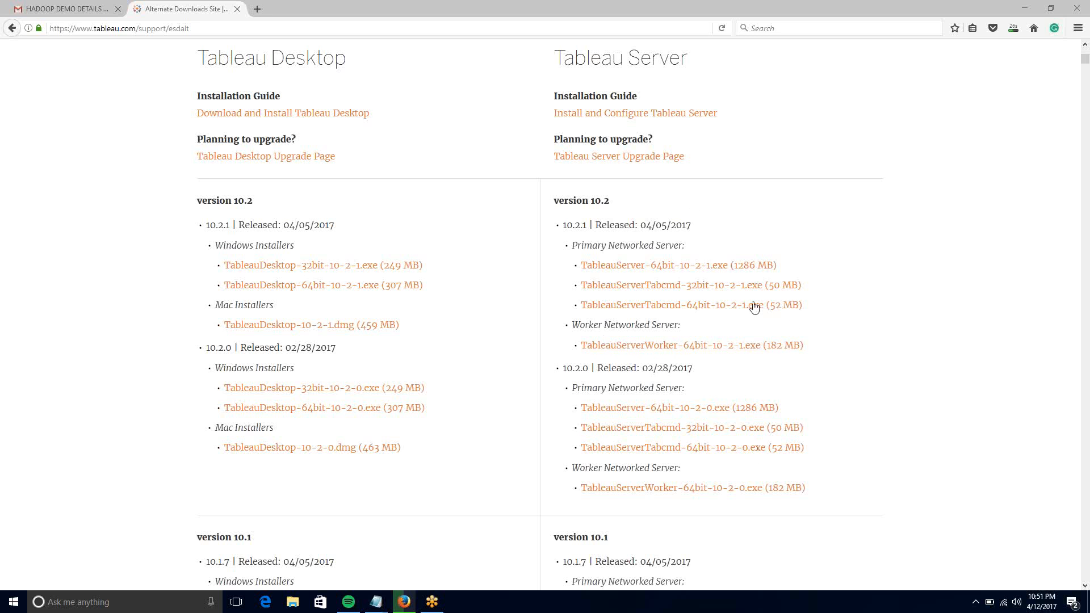
click(13, 603)
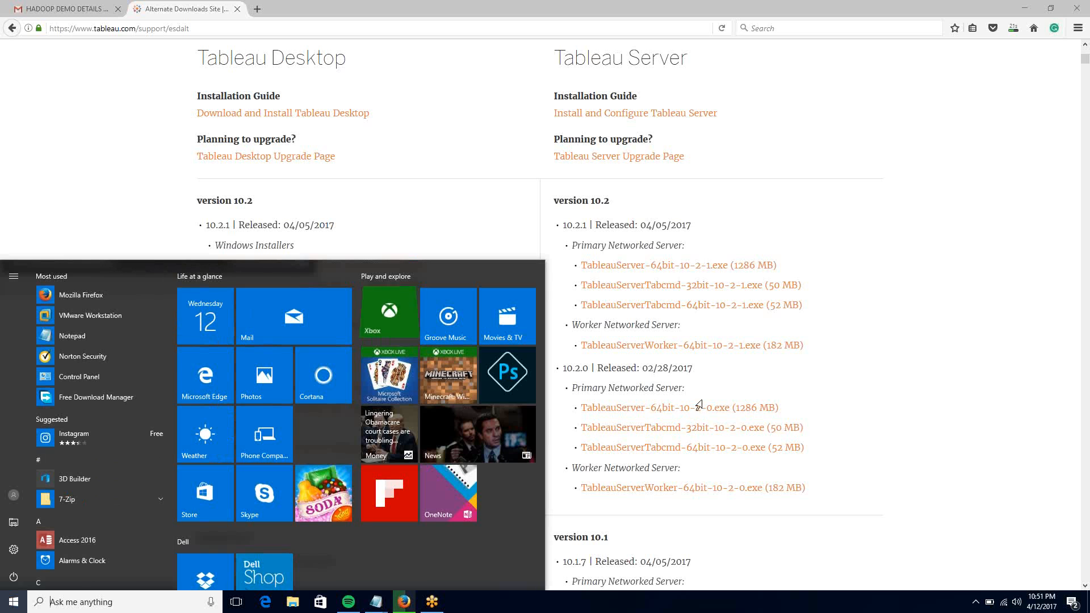
- Close the Start menu to return to the Tableau downloads page
click(958, 302)
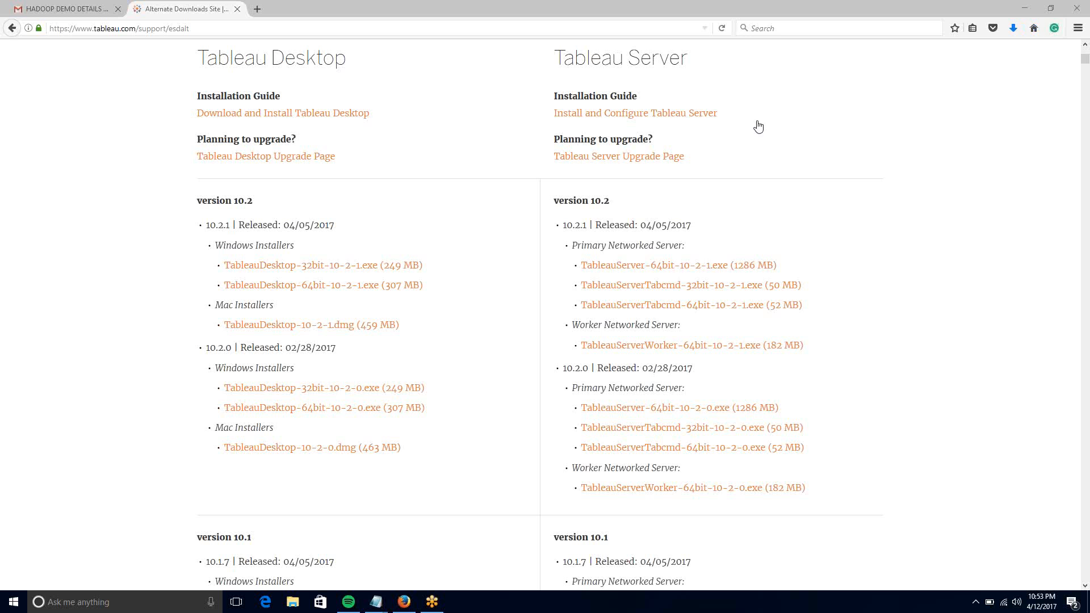
click(84, 496)
scroll(84, 496, down, 5)
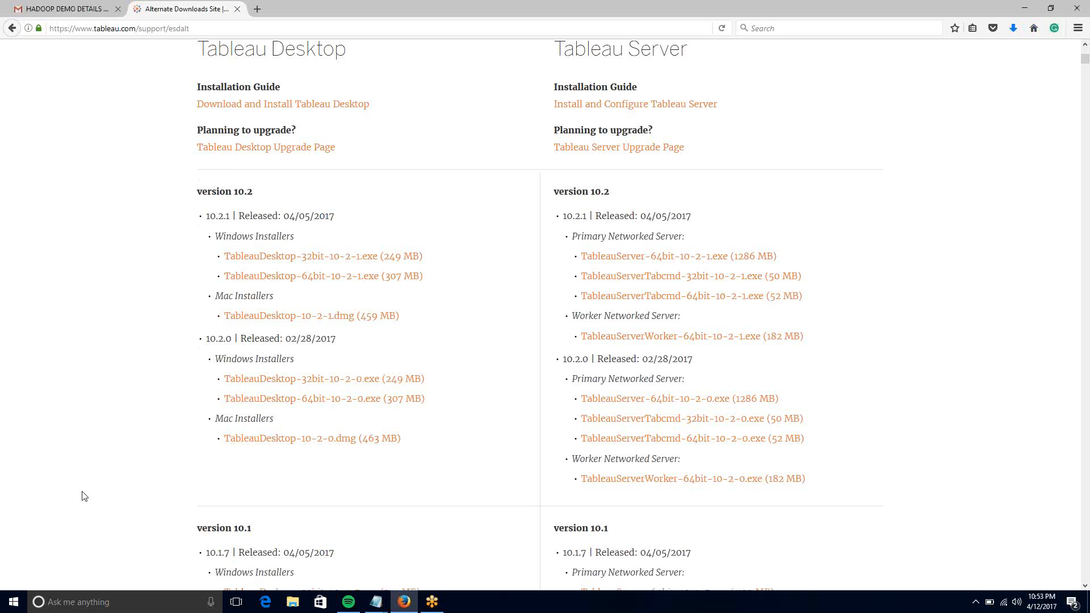
scroll(84, 496, down, 3)
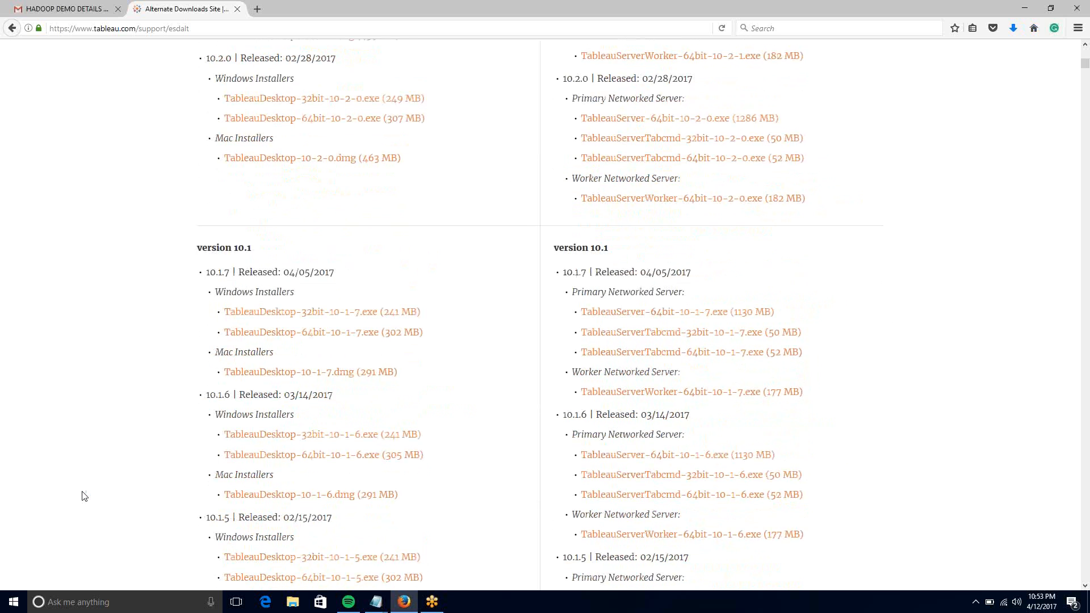
scroll(84, 496, down, 1)
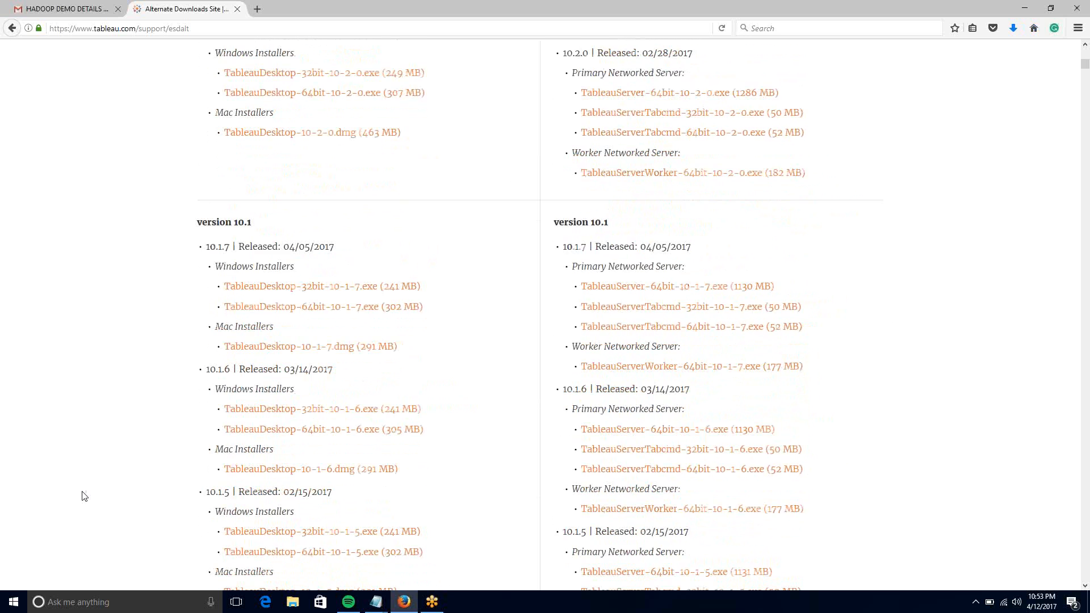
scroll(84, 497, down, 2)
scroll(84, 496, down, 3)
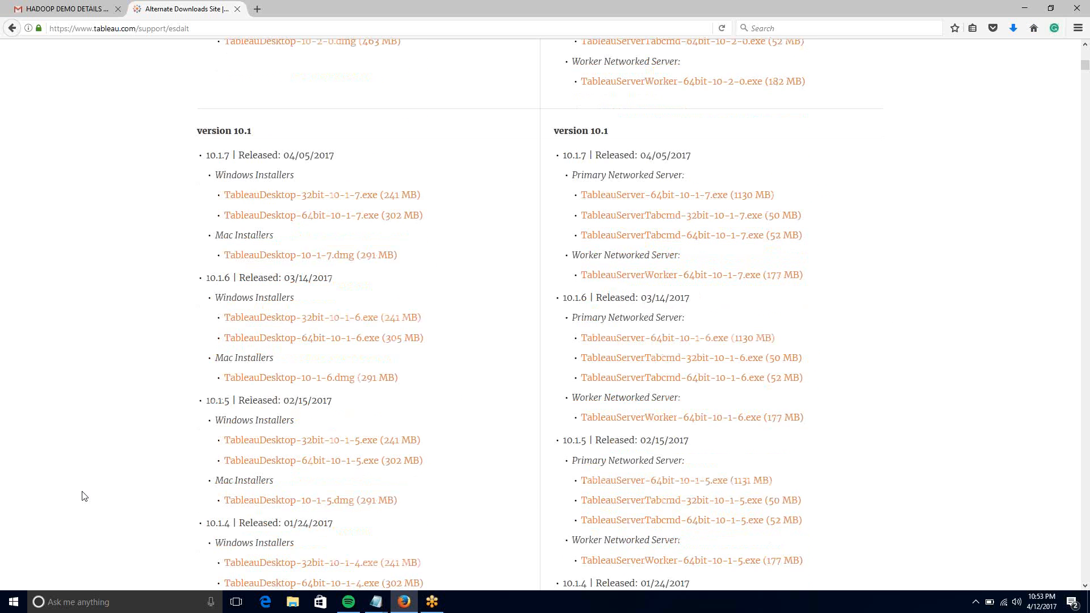
scroll(84, 497, down, 3)
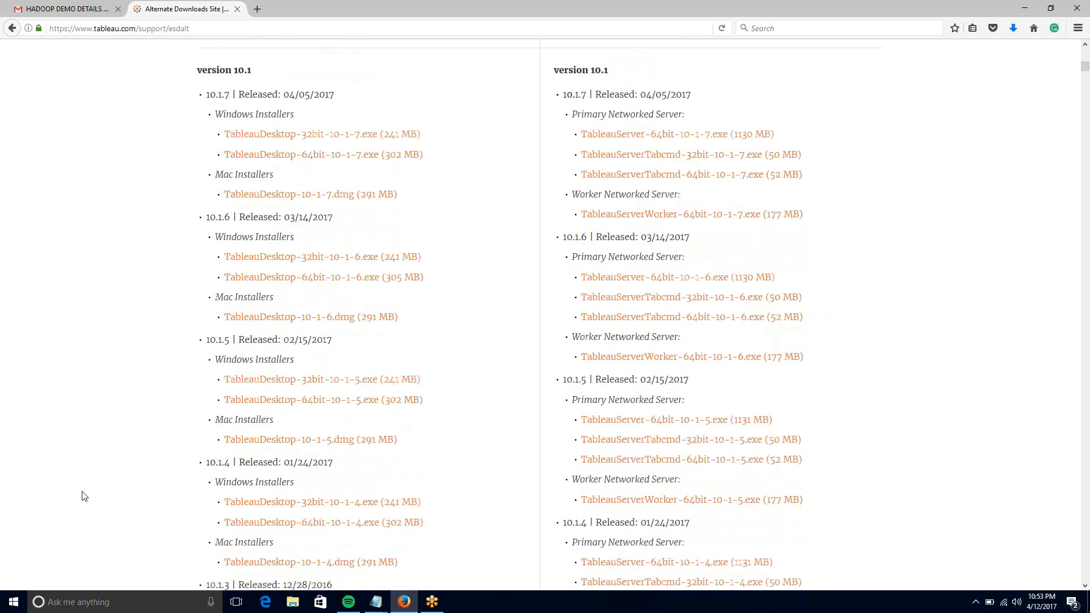
scroll(84, 496, down, 1)
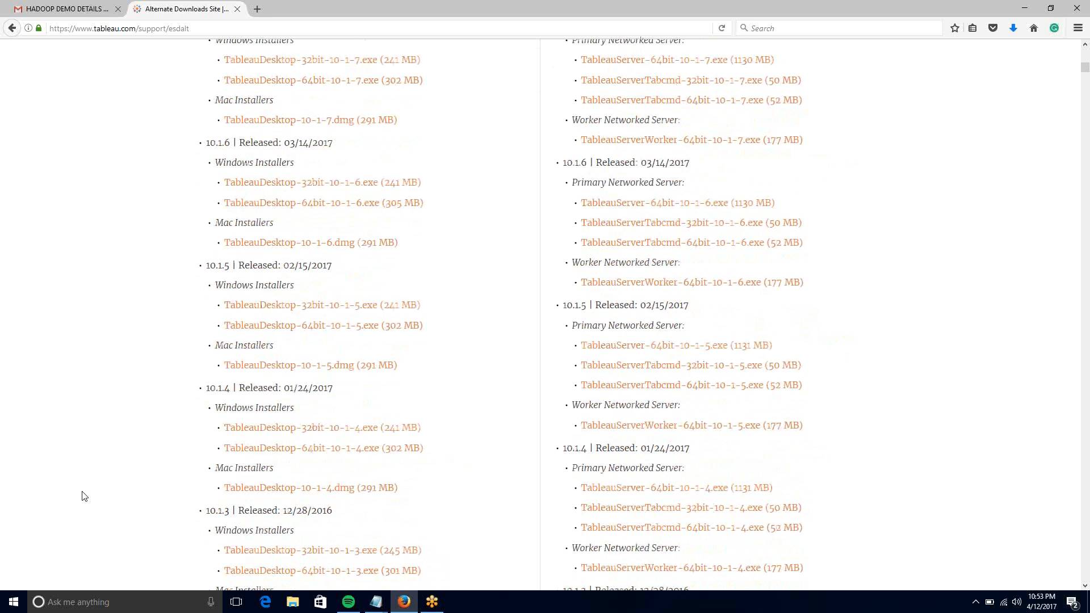
scroll(84, 496, down, 6)
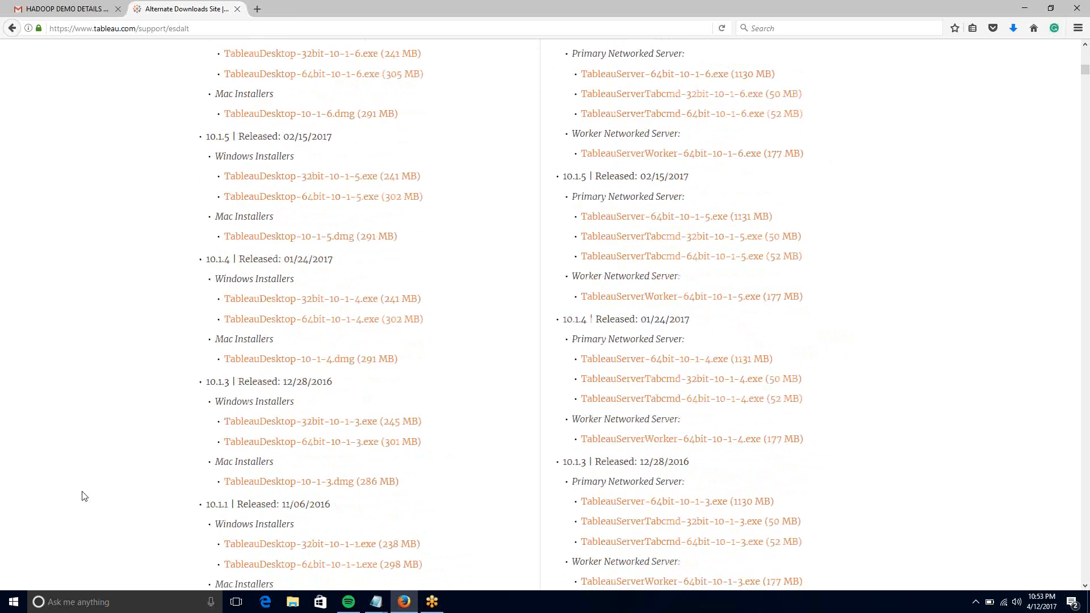
scroll(84, 496, down, 2)
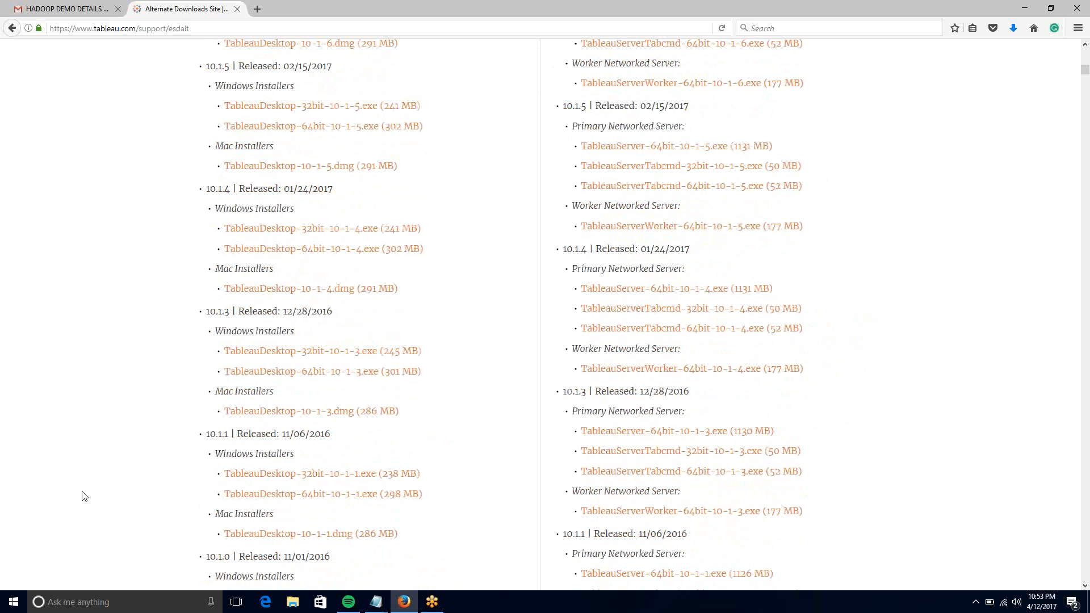
scroll(84, 496, up, 20)
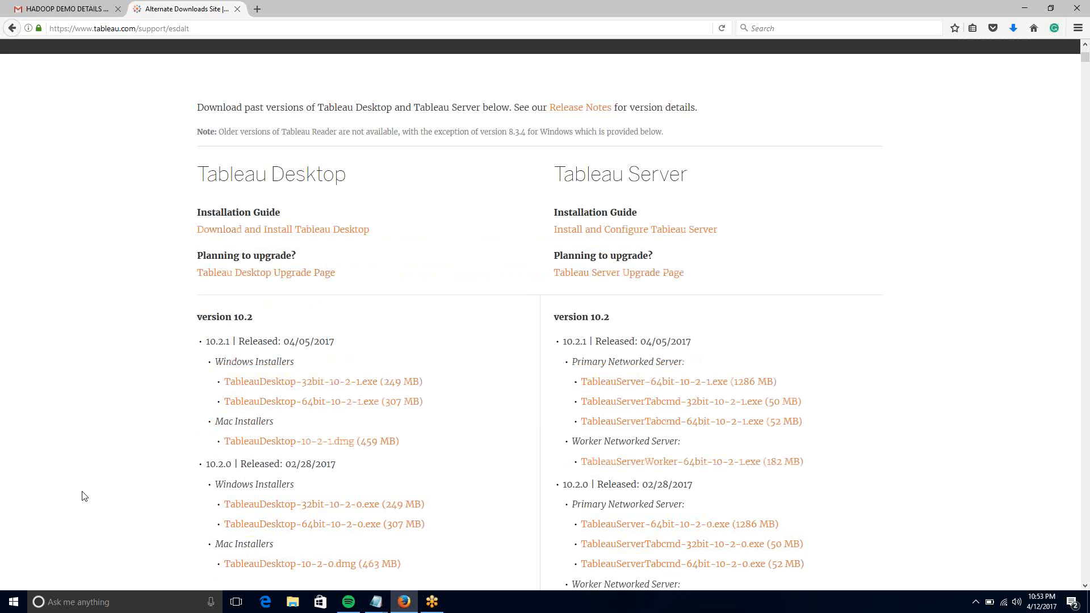
click(433, 605)
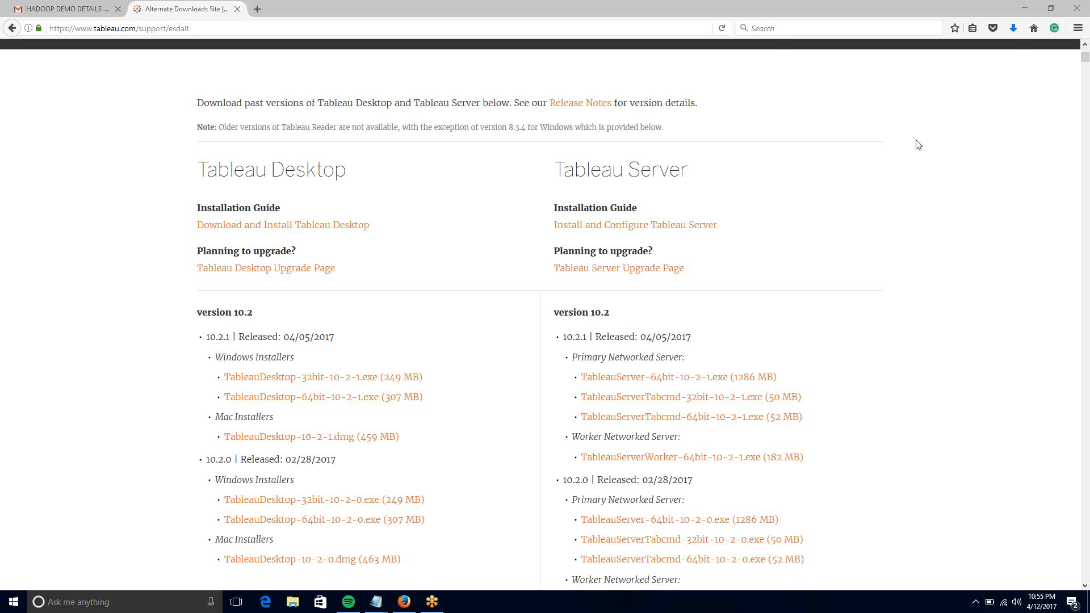
- From Firefox's downloads list, open the folder containing TableauDesktop-64bit-10-2-0.exe
click(1013, 28)
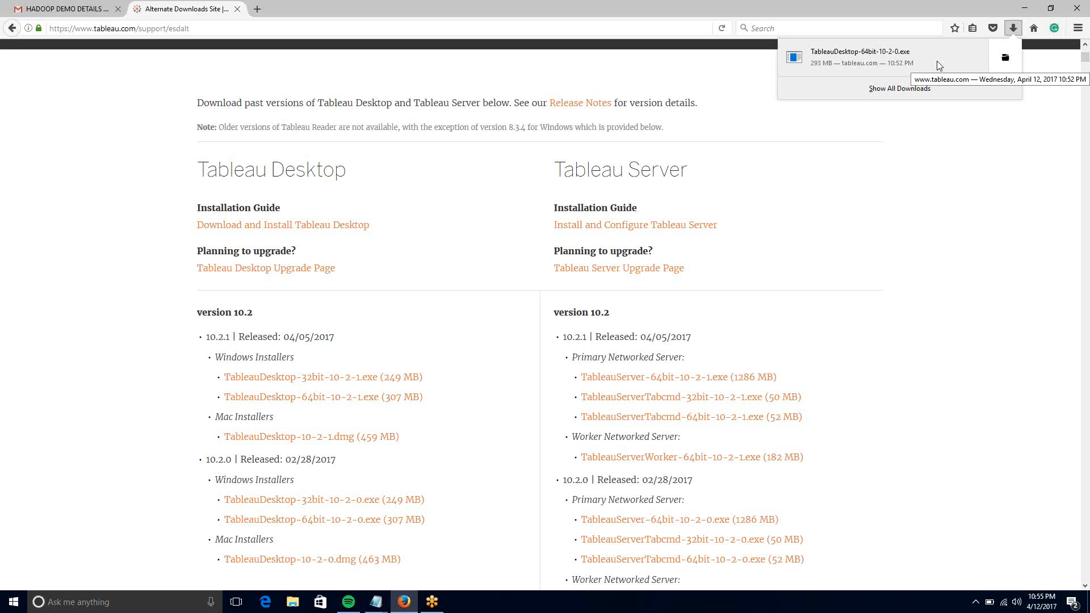
click(433, 602)
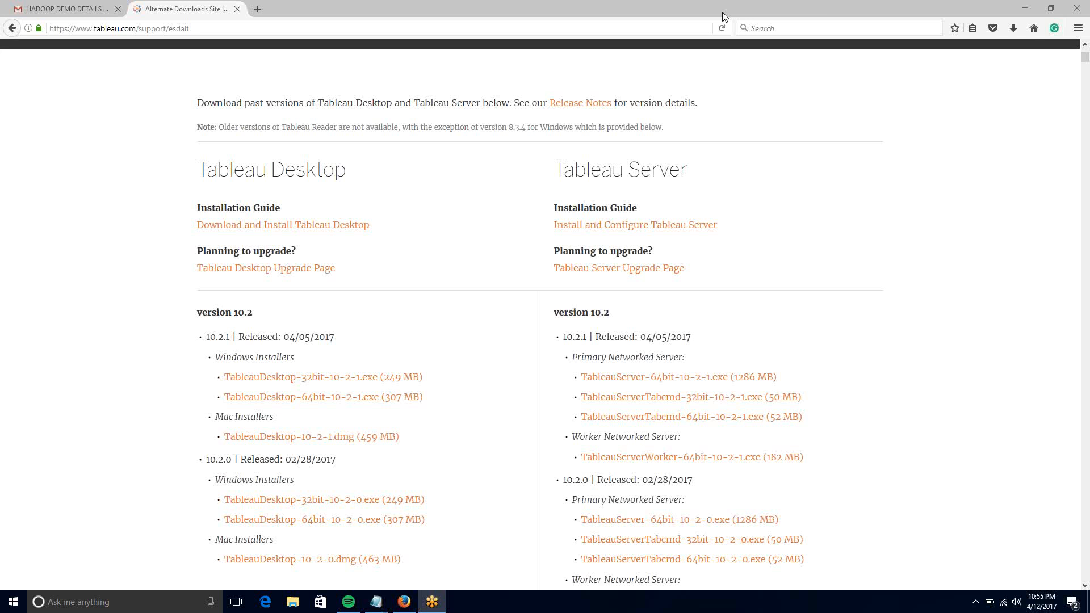
click(1014, 27)
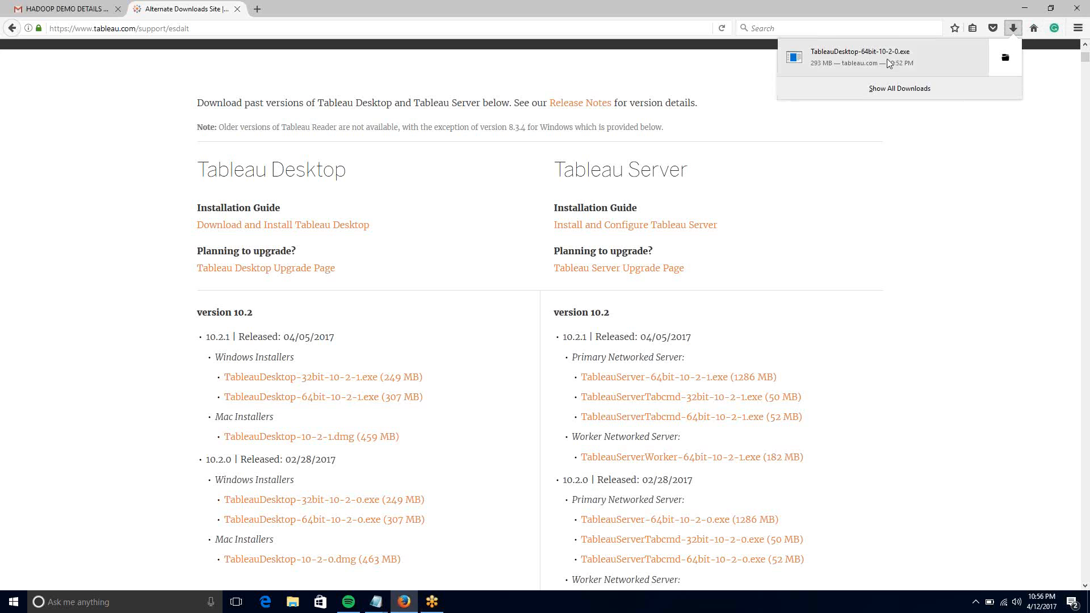
click(887, 59)
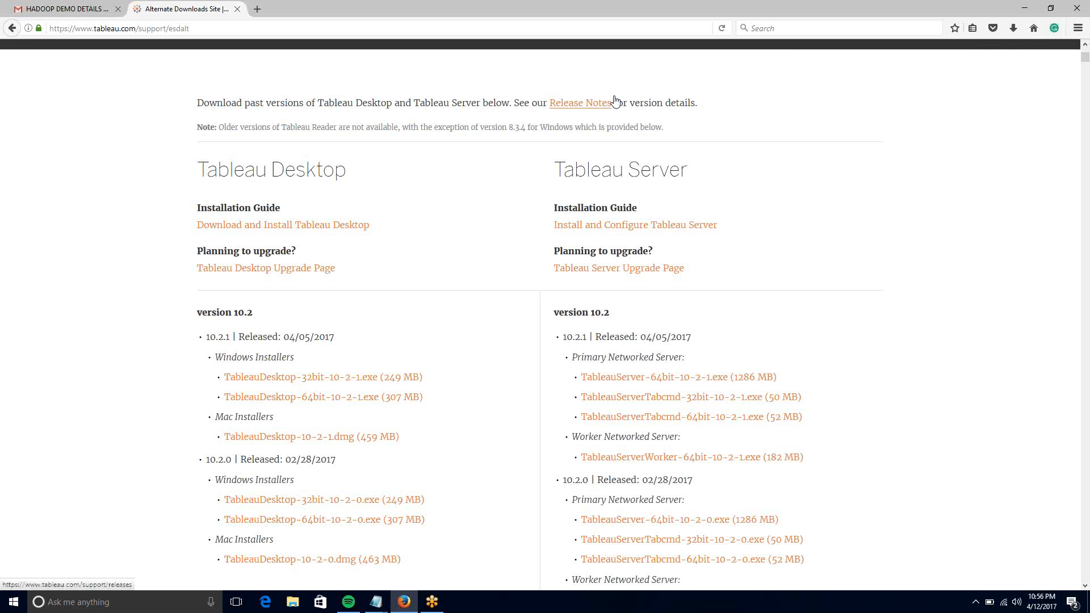
click(1013, 28)
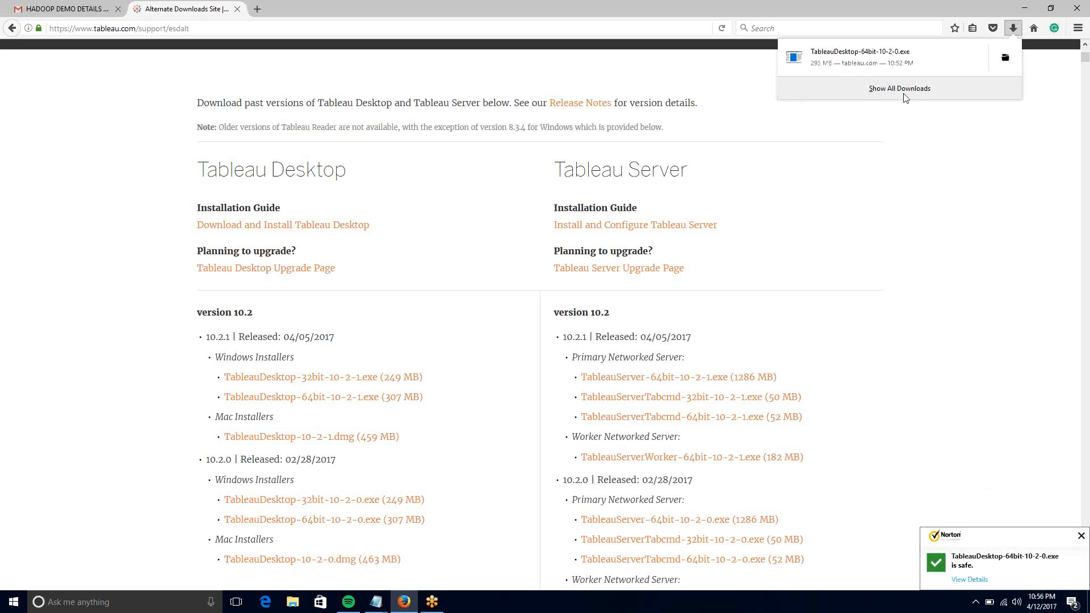
click(1006, 59)
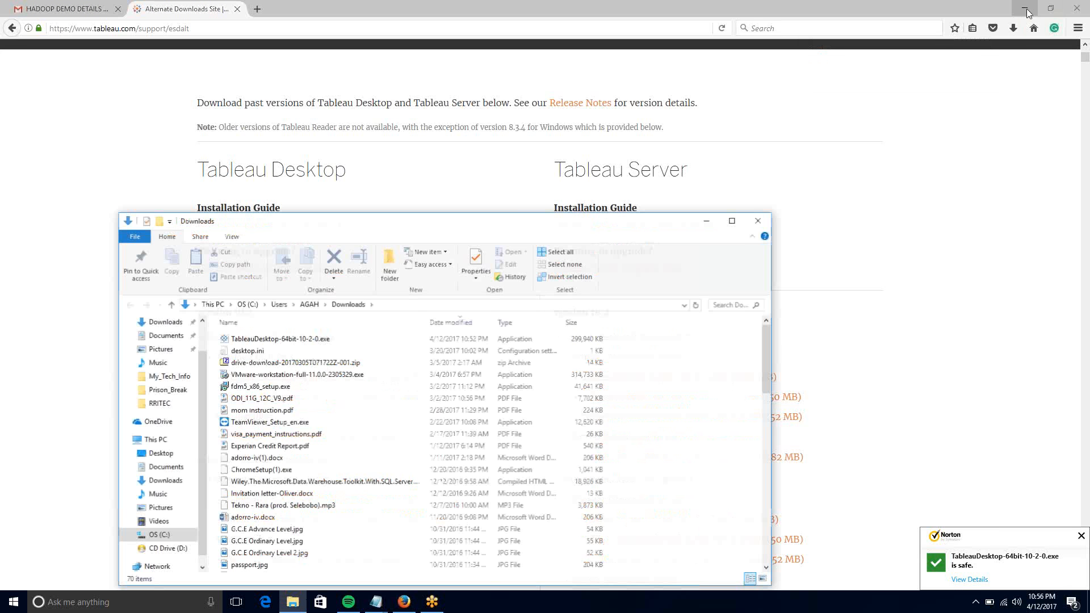
- Run TableauDesktop-64bit-10-2-0.exe from Downloads as administrator
click(1025, 10)
double_click(394, 339)
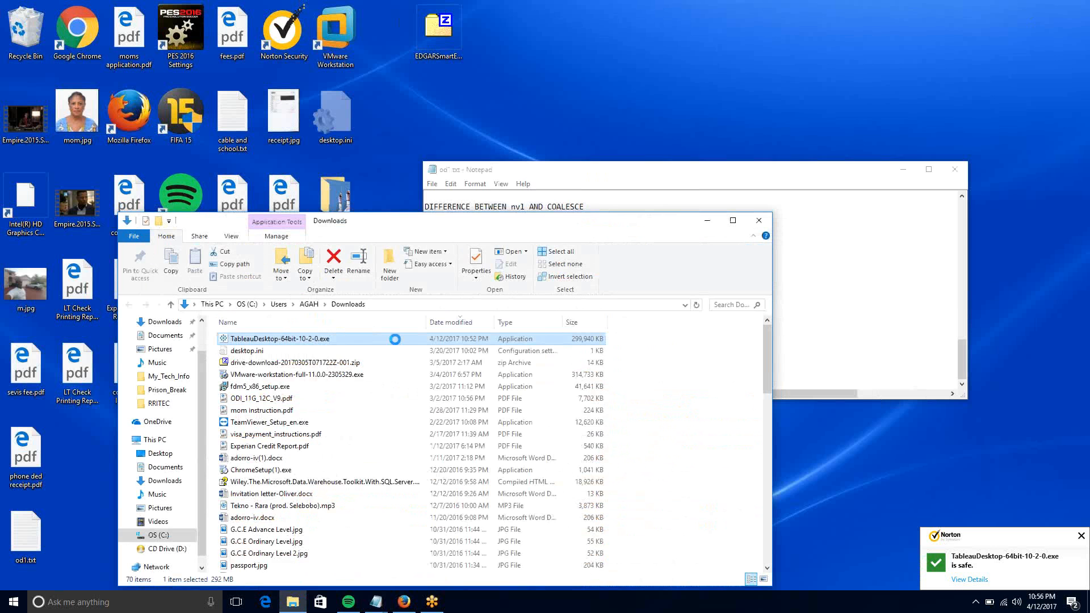
right_click(395, 339)
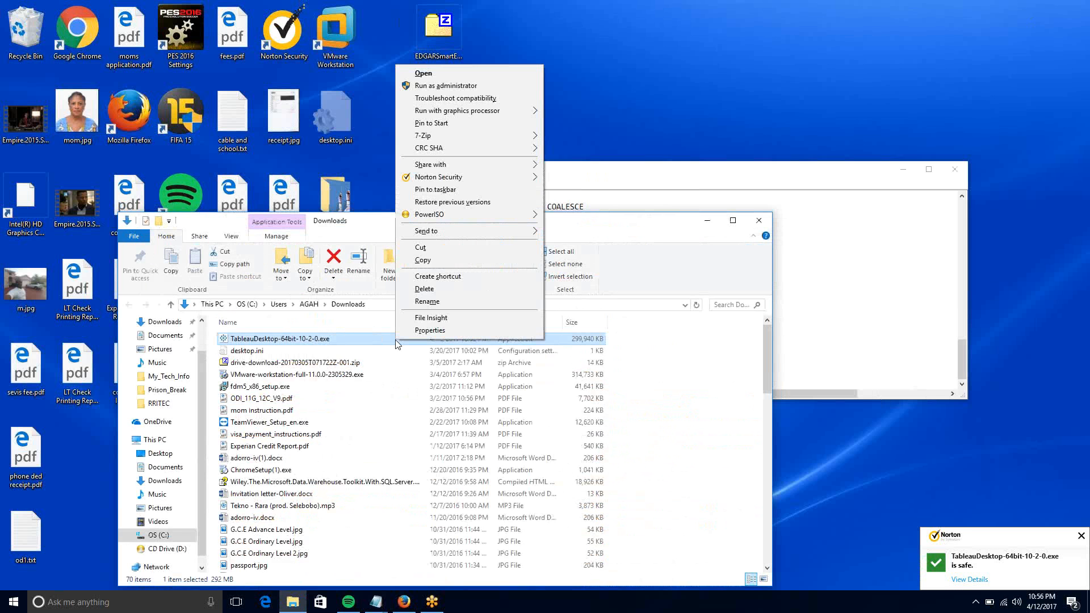
click(485, 84)
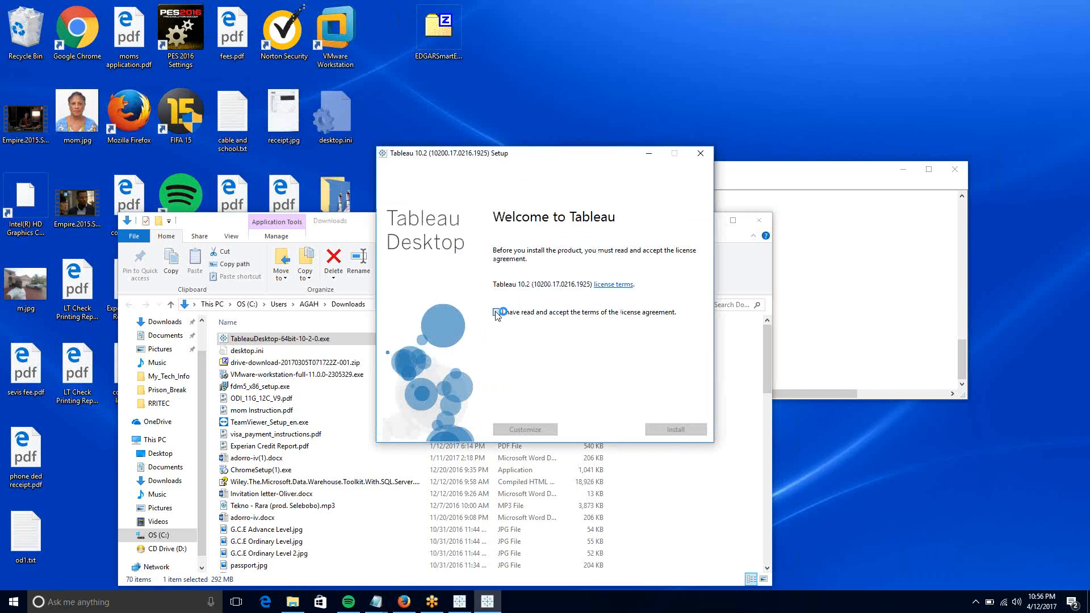
- Accept the Tableau license agreement and begin the 10.2 installation
click(496, 312)
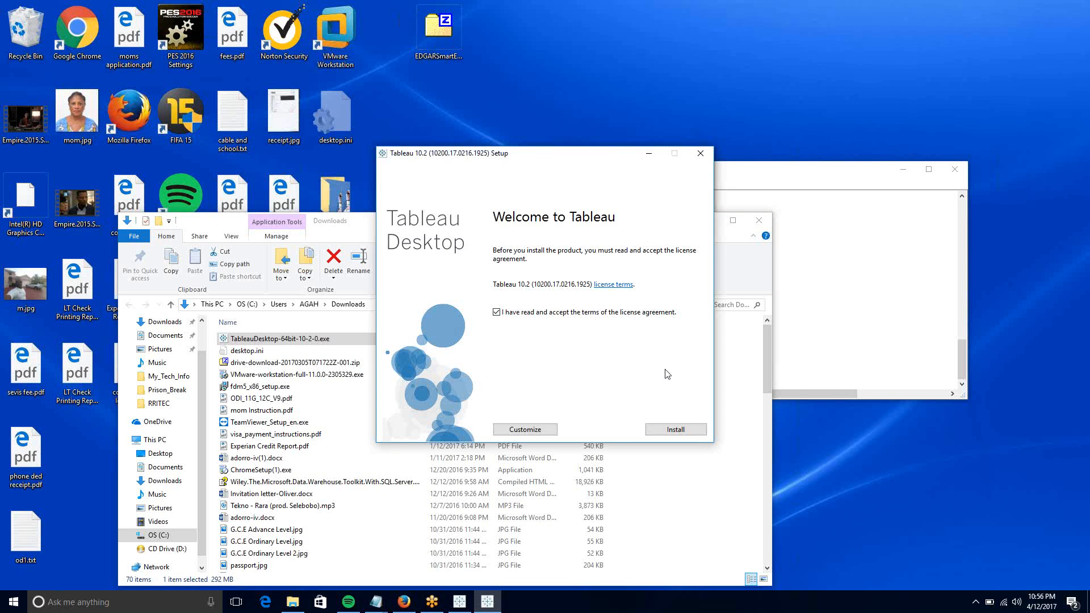
click(672, 430)
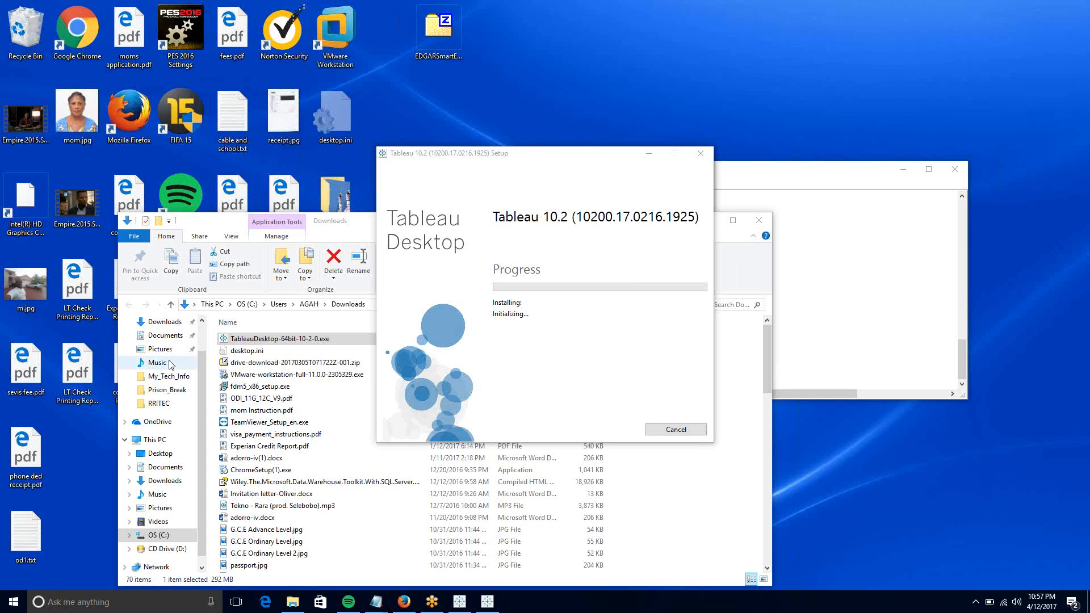
- Dismiss the Start menu and go to Documents by typing 'doc' in Explorer's address bar
click(17, 611)
click(26, 602)
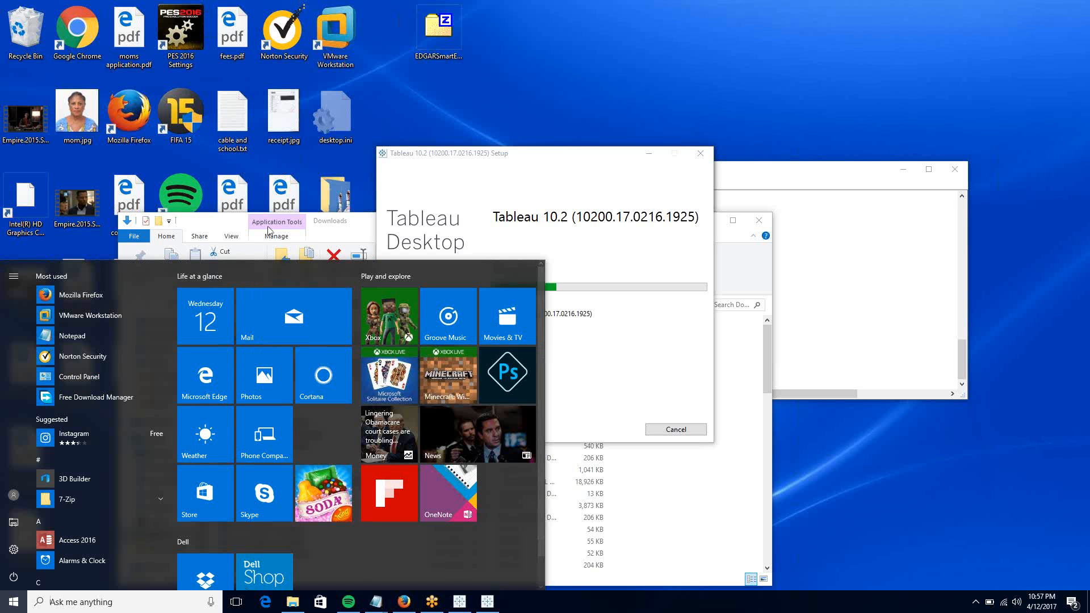
click(213, 229)
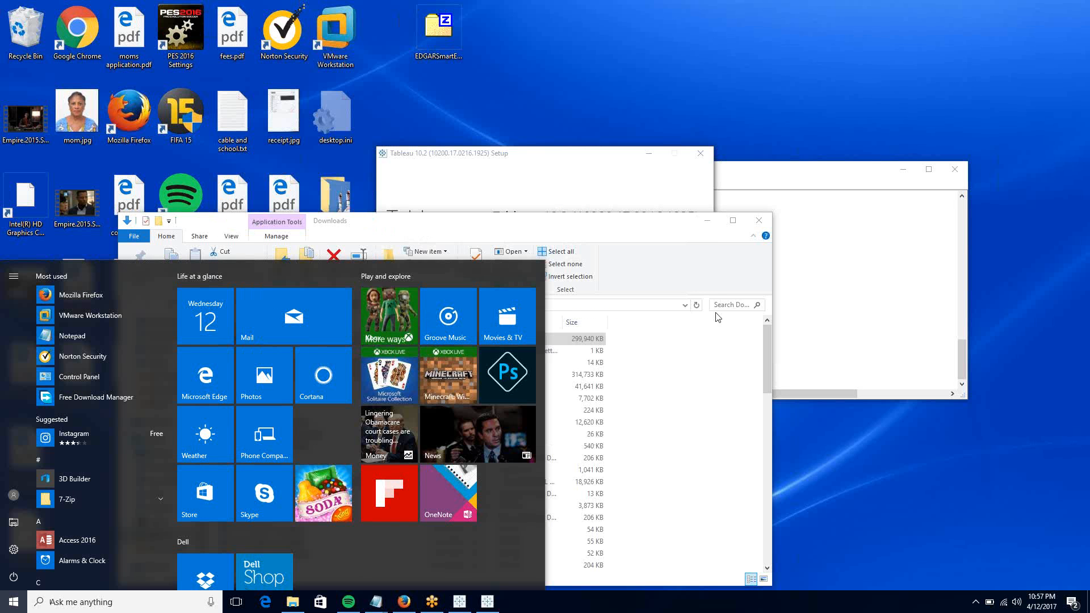
click(740, 353)
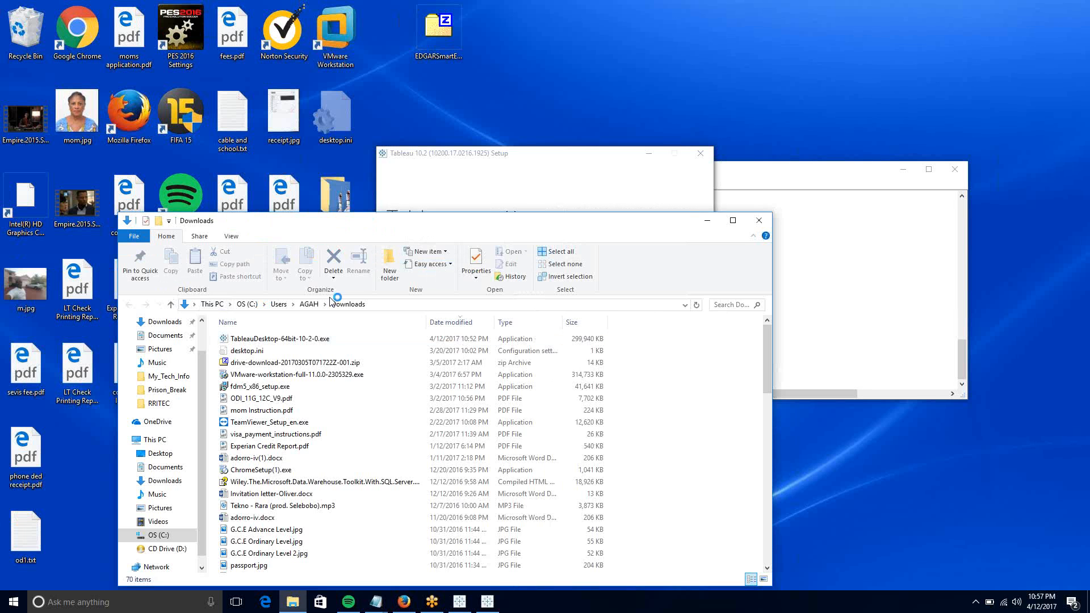
click(391, 307)
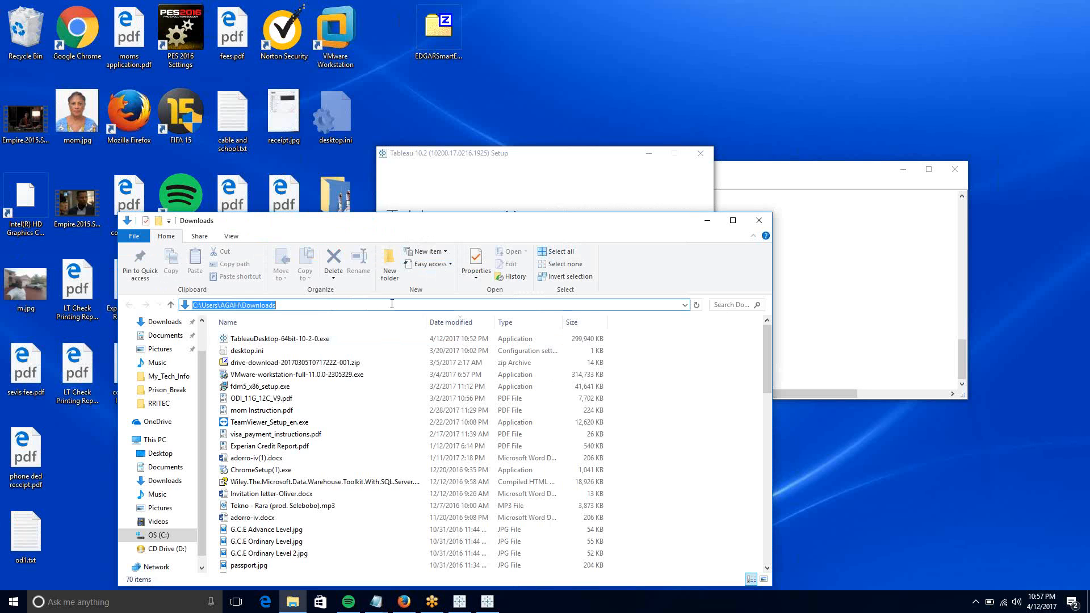
text(doc)
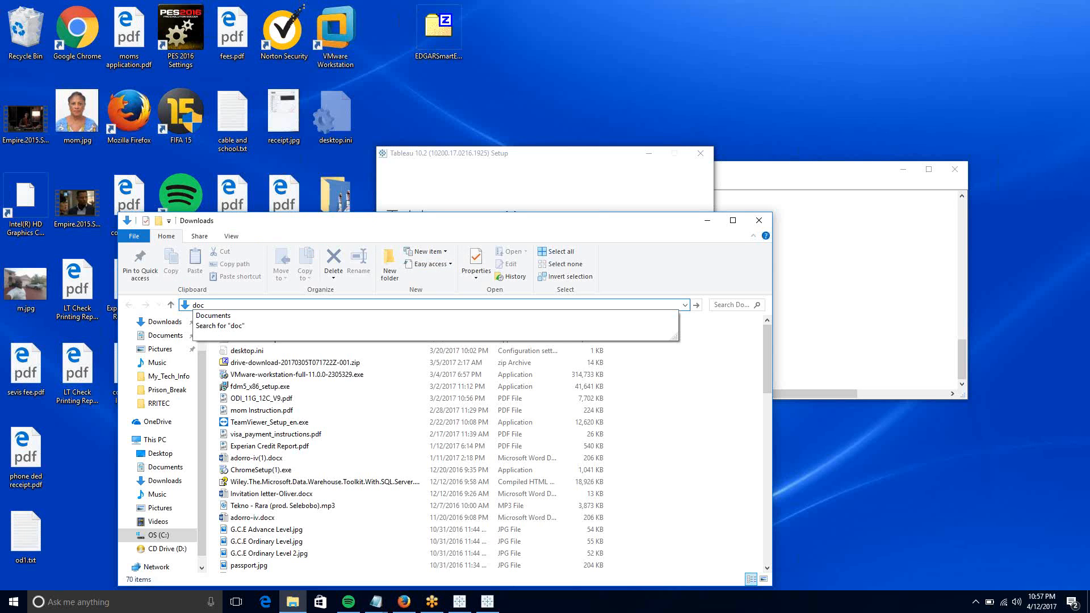
click(282, 318)
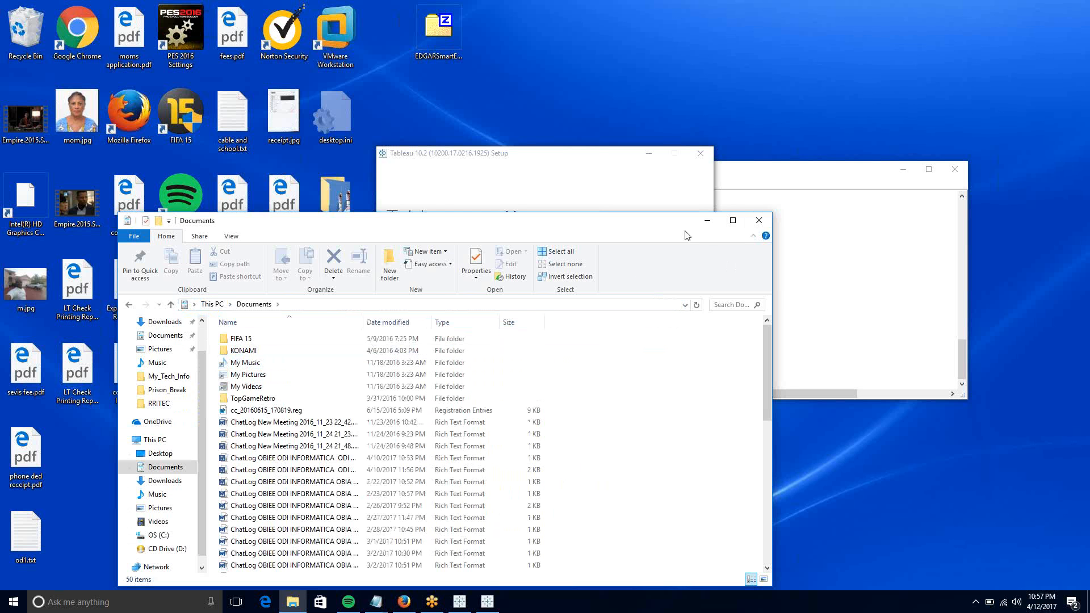
- Maximise the Documents window and browse its files, selecting a ChatLog file and TopGameRetro
click(733, 222)
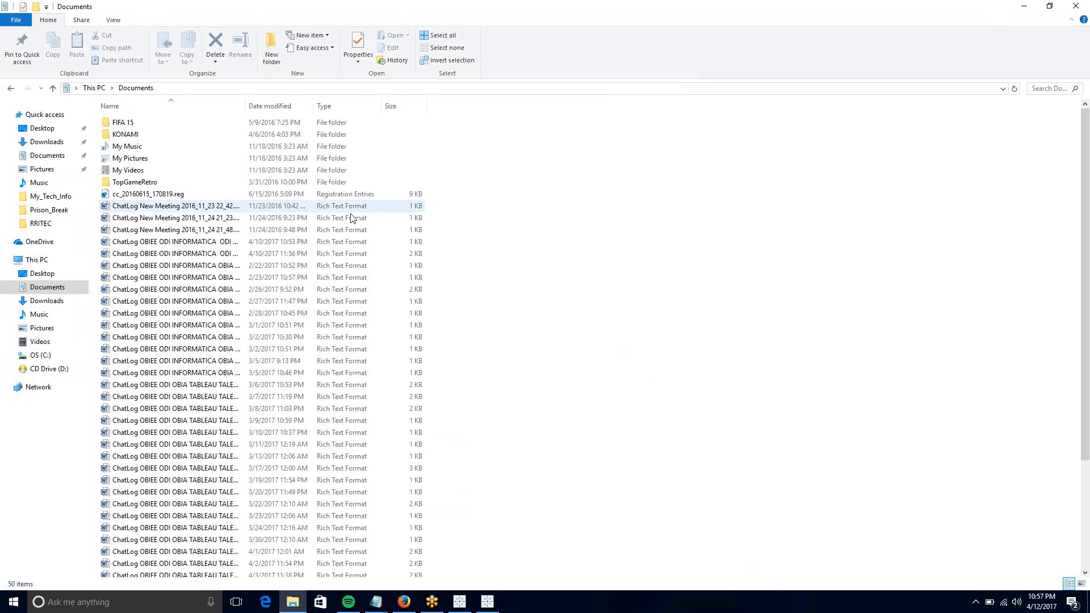
click(239, 265)
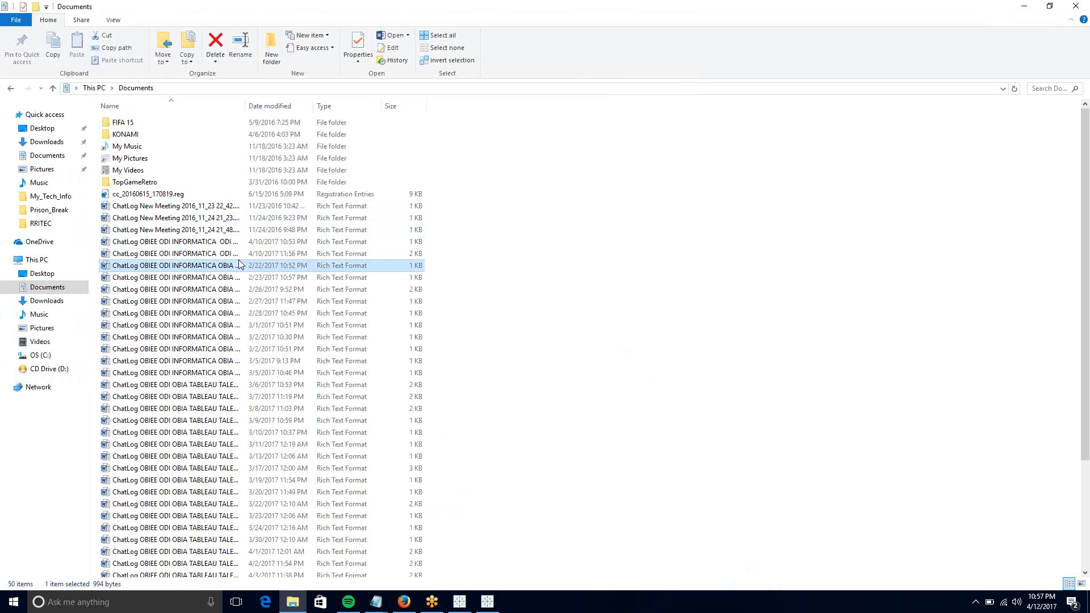
key(t)
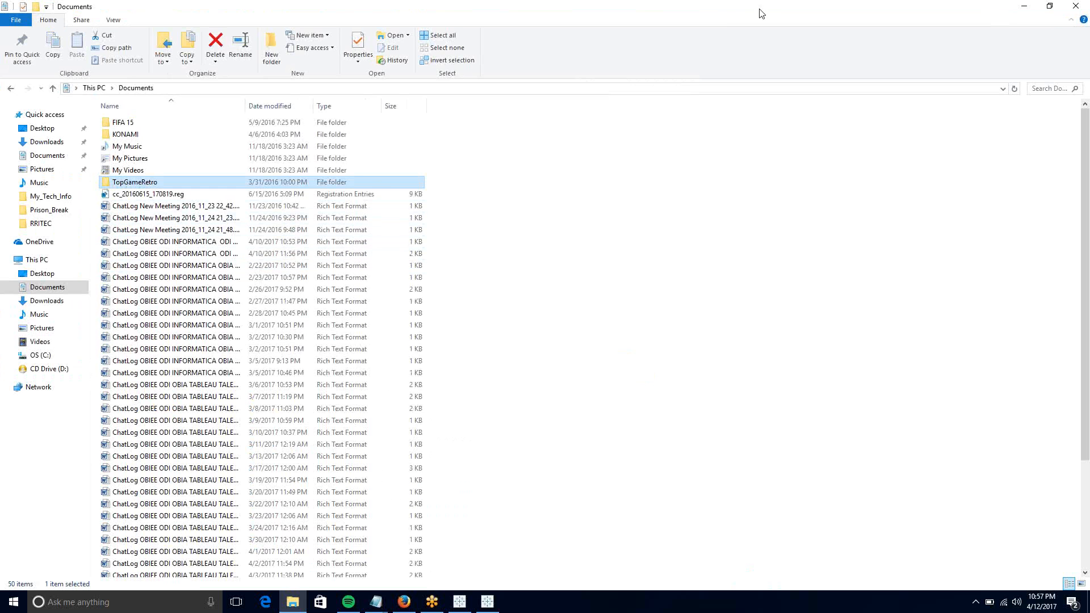
click(721, 15)
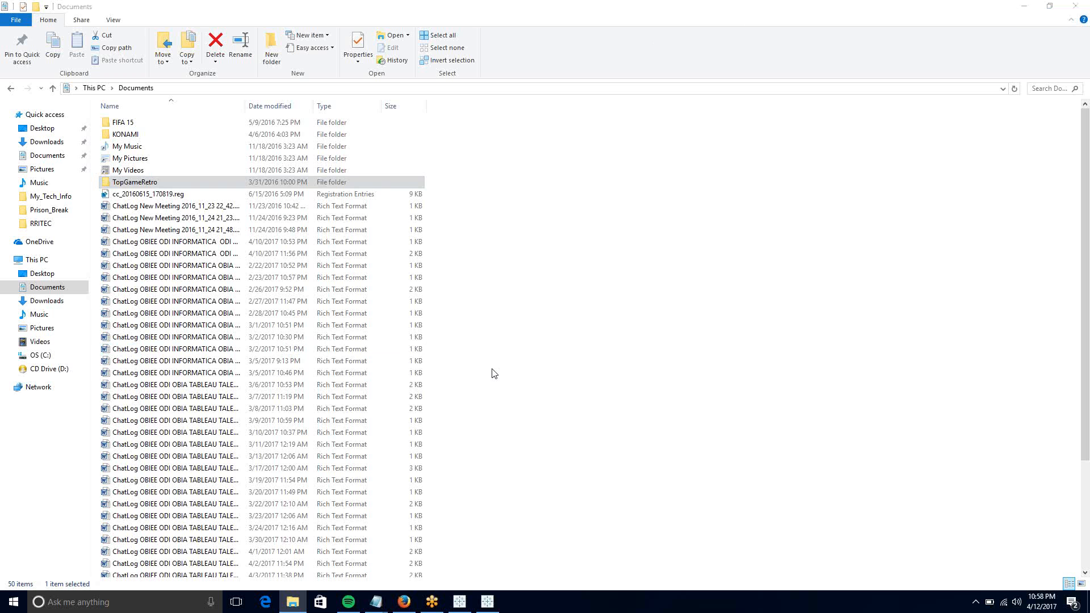
scroll(492, 373, down, 1)
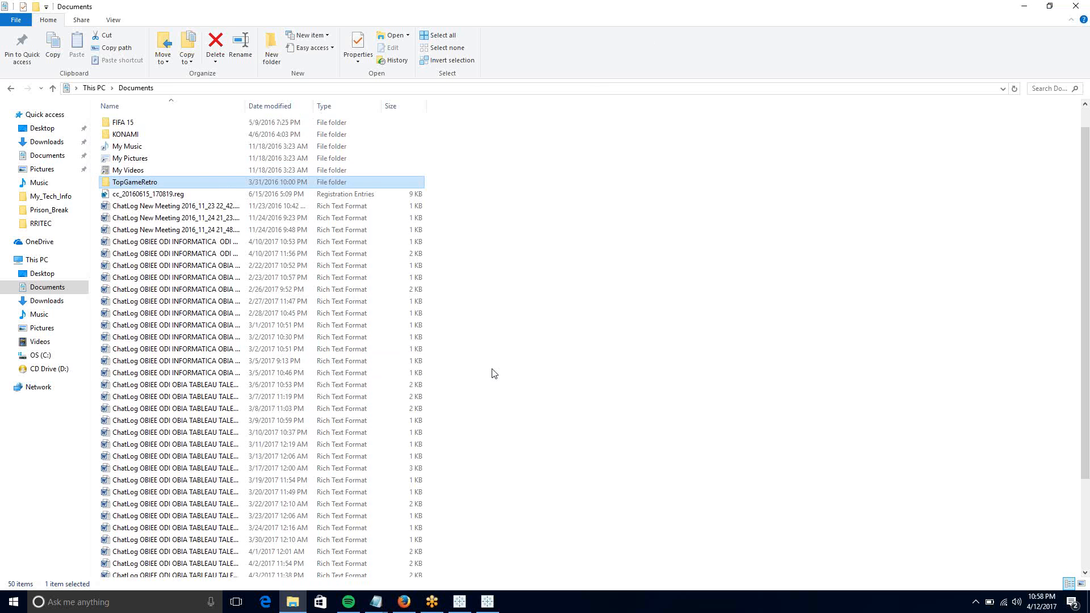
scroll(492, 372, down, 1)
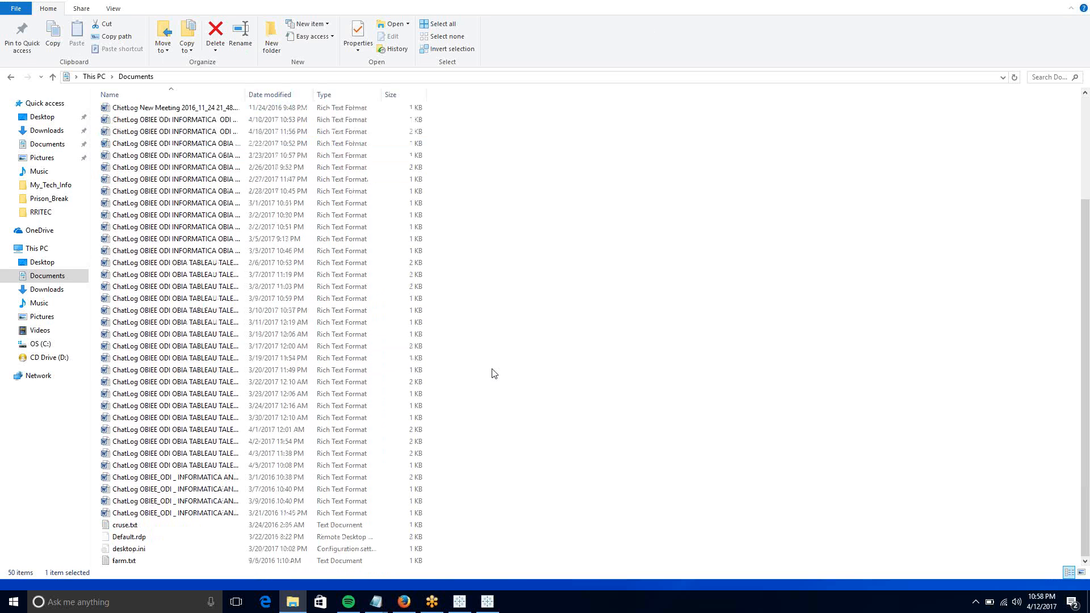
scroll(492, 372, up, 2)
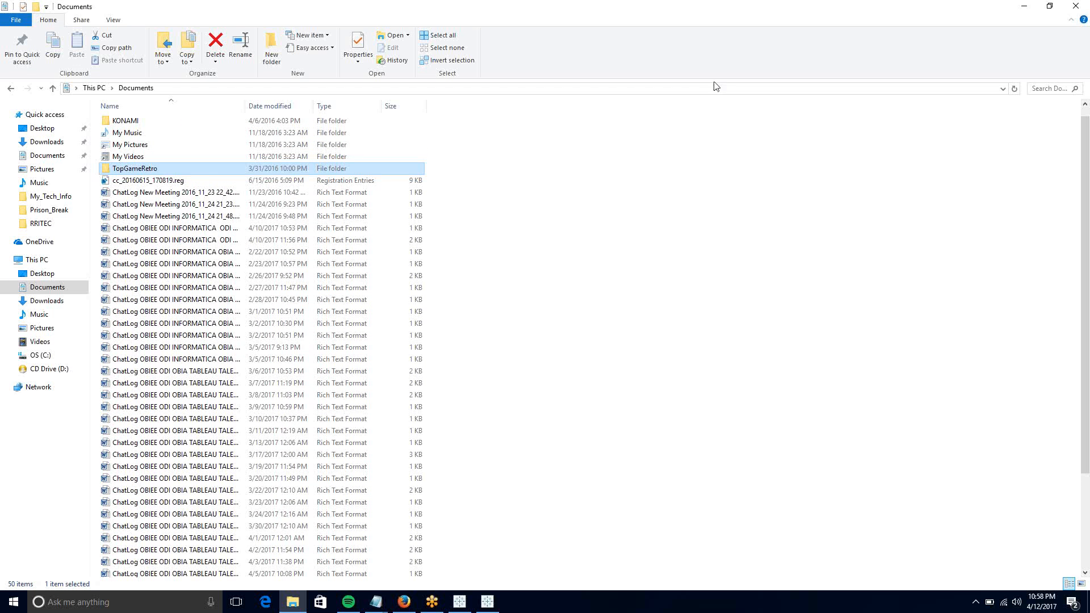
- Reload the Documents location from the address bar and refresh the file list repeatedly
click(638, 88)
key(Return)
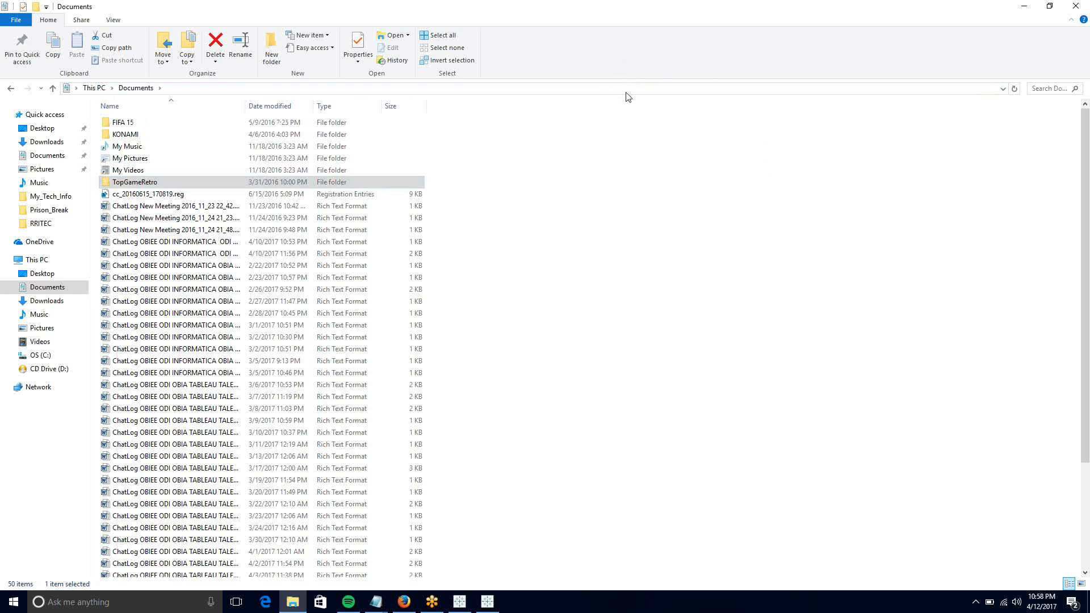
click(626, 89)
key(Escape)
click(1015, 90)
click(1015, 90)
click(1015, 90)
click(1015, 91)
- Select a ChatLog file, refresh once more, and restore the Explorer window from full screen
click(882, 359)
scroll(881, 359, down, 4)
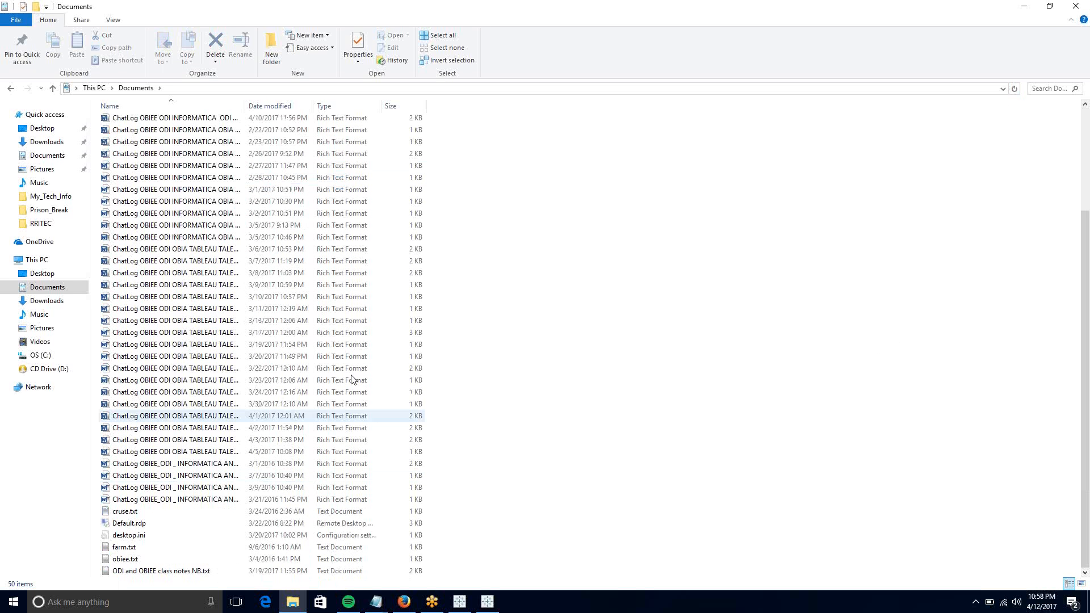
click(353, 345)
scroll(352, 347, up, 2)
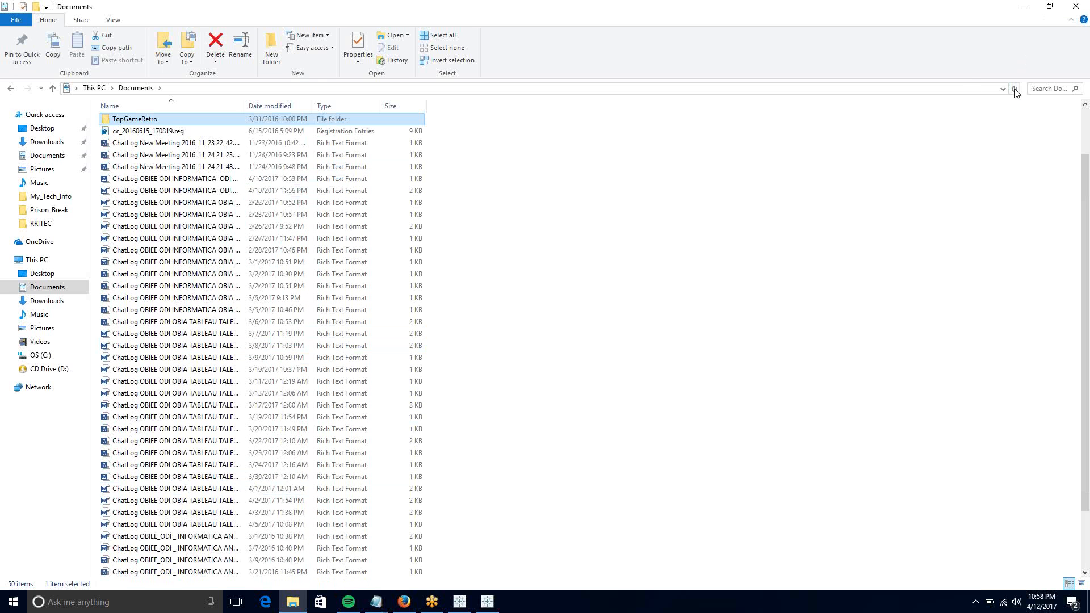
click(1015, 89)
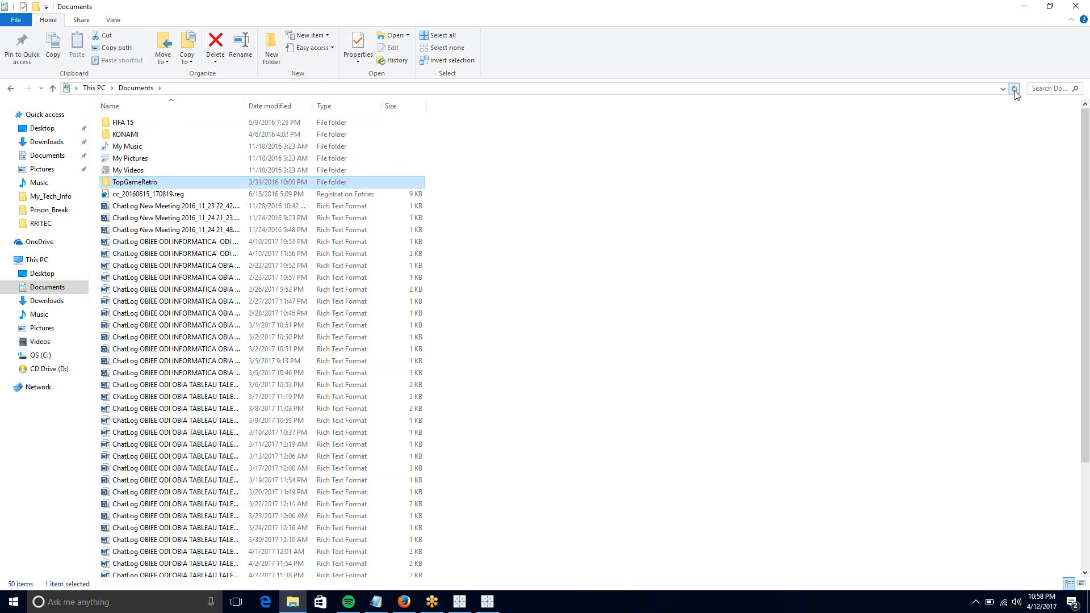
click(1050, 7)
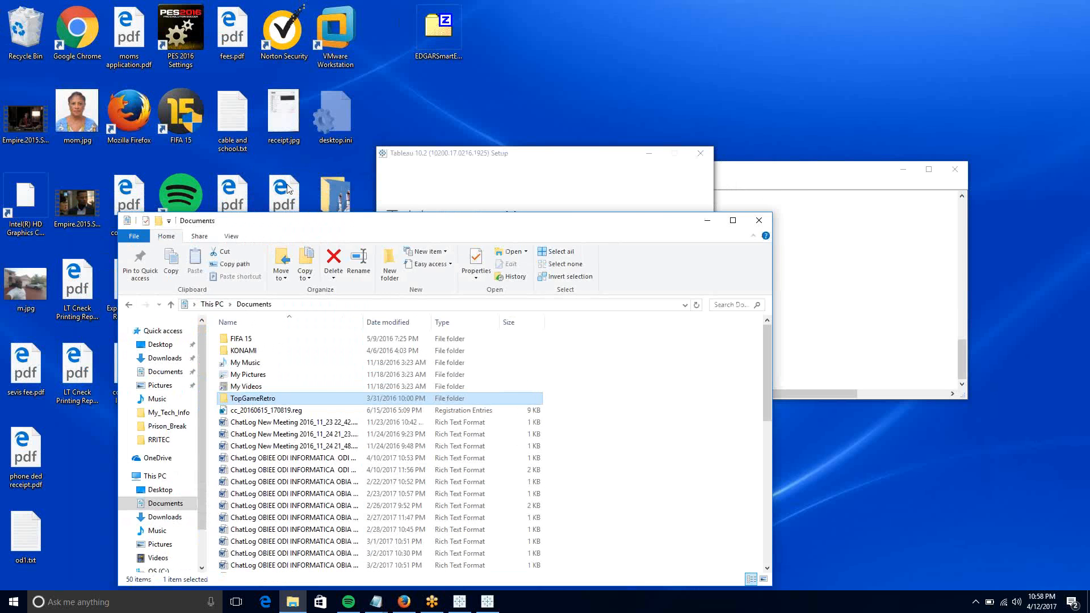
- Snap the Documents folder and the Tableau downloads page side by side, then minimise Firefox
drag(288, 220, 1, 159)
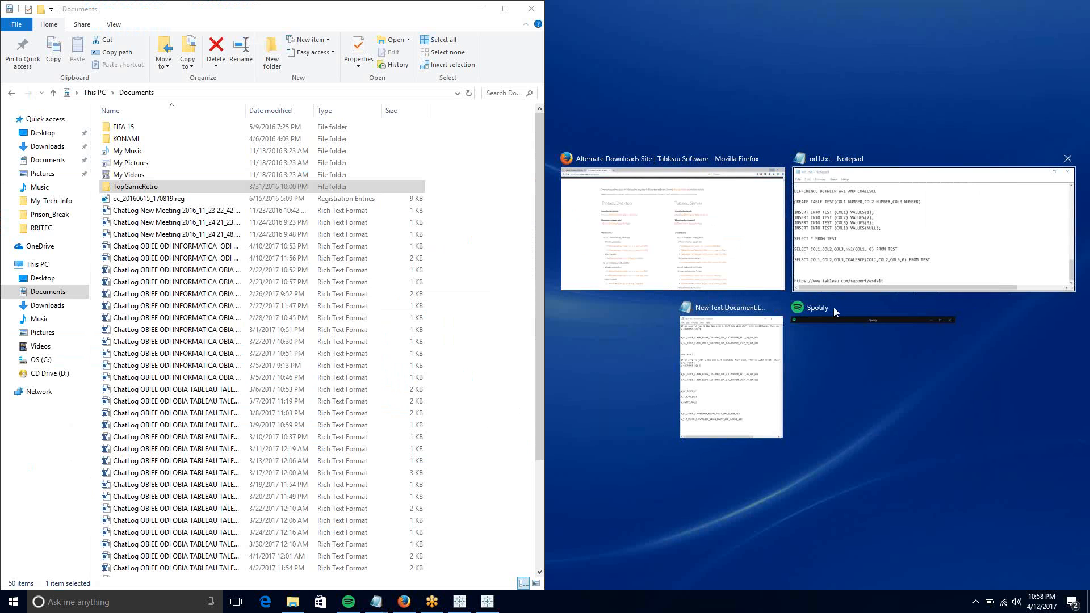
click(692, 249)
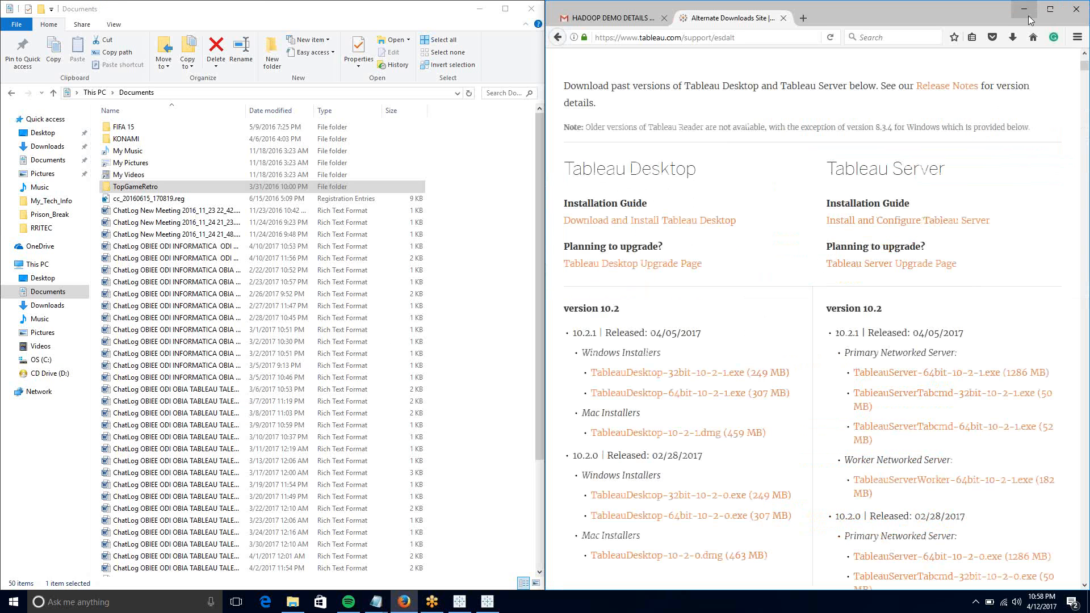
click(1026, 10)
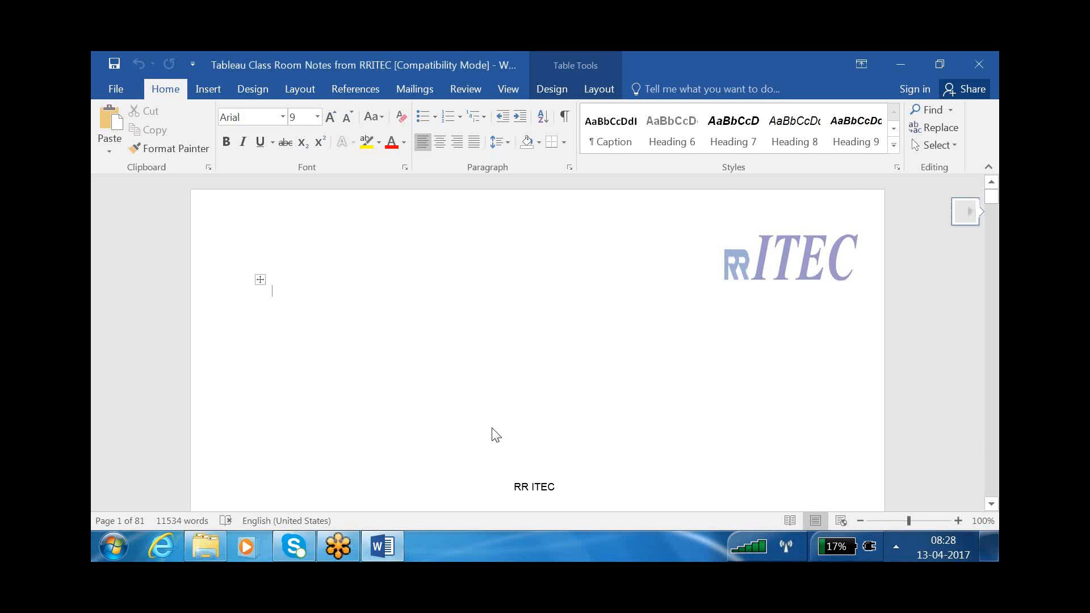
- Scroll the Word notes to section 1.2, Installation of tableau desktop
scroll(492, 435, down, 20)
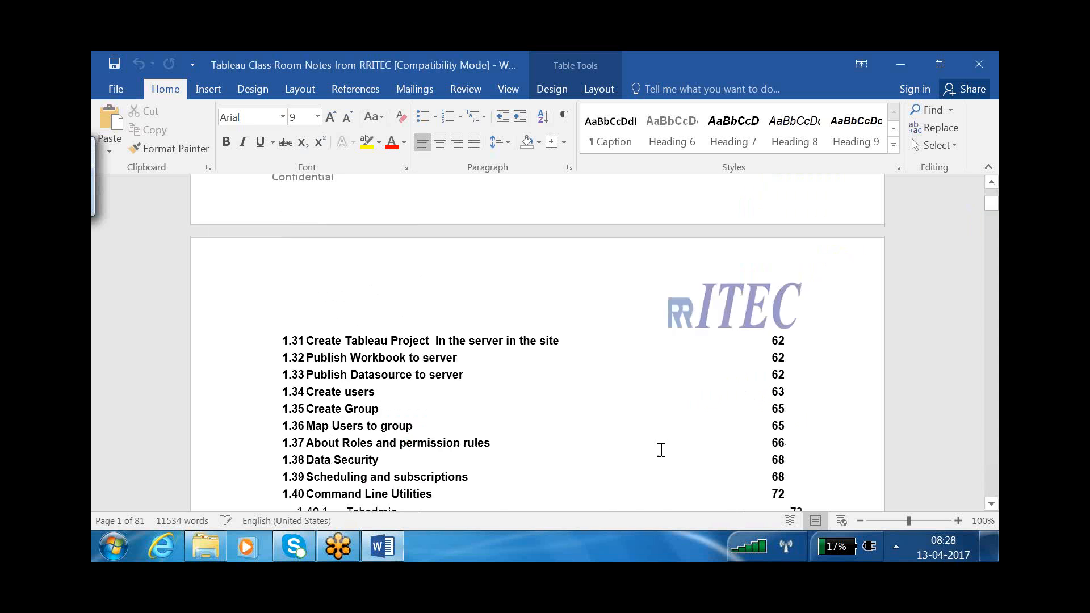
scroll(662, 449, down, 10)
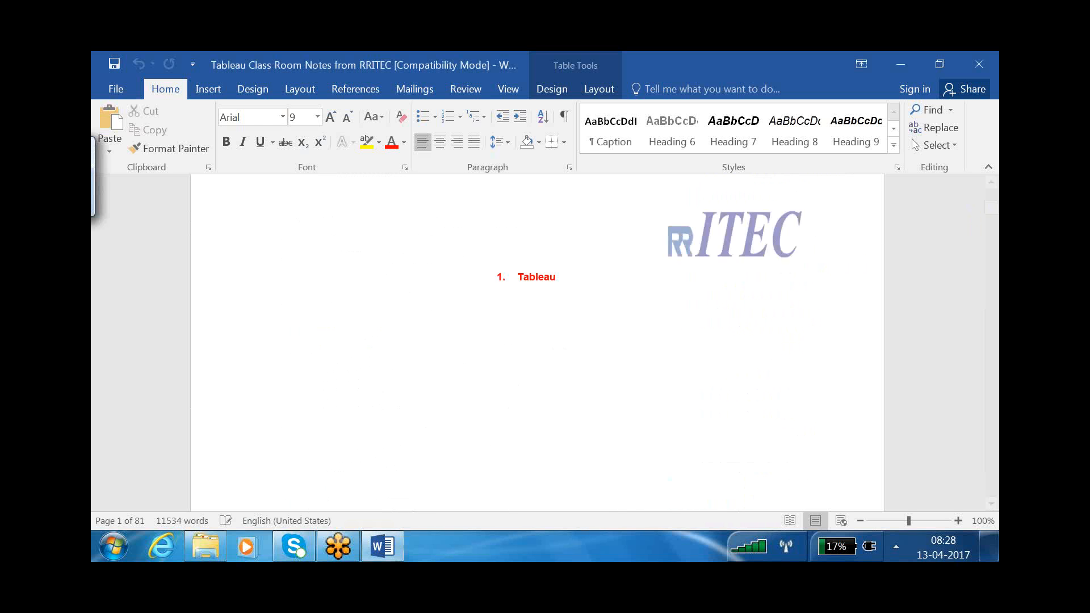
scroll(537, 340, down, 15)
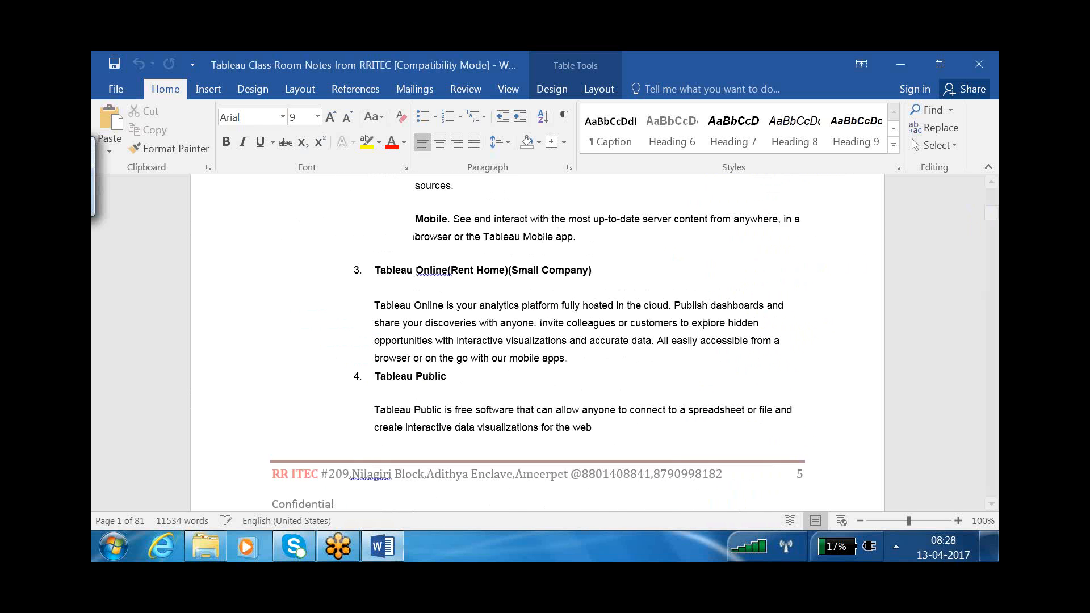
scroll(657, 406, down, 10)
click(657, 407)
scroll(374, 318, up, 2)
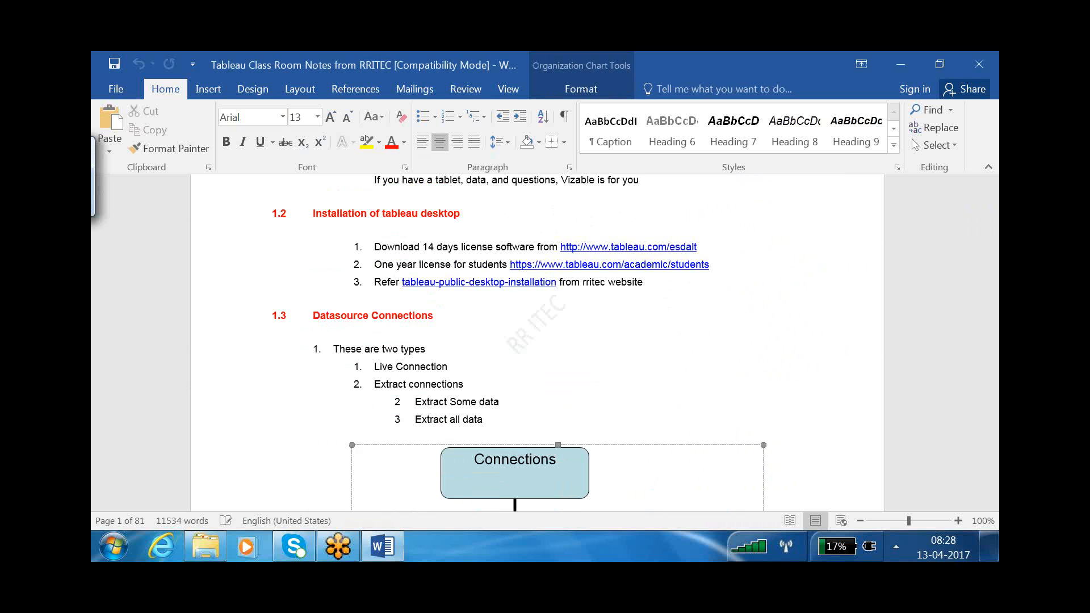
scroll(374, 318, up, 1)
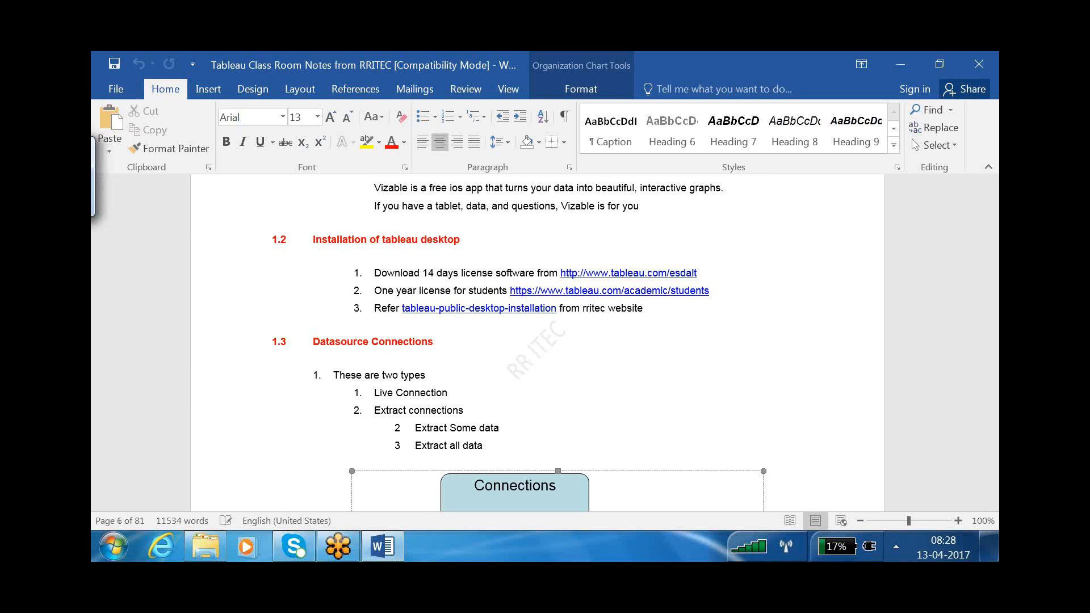
- Highlight the 14-day and one-year student licence lines, then follow the students licence link
click(983, 383)
click(922, 285)
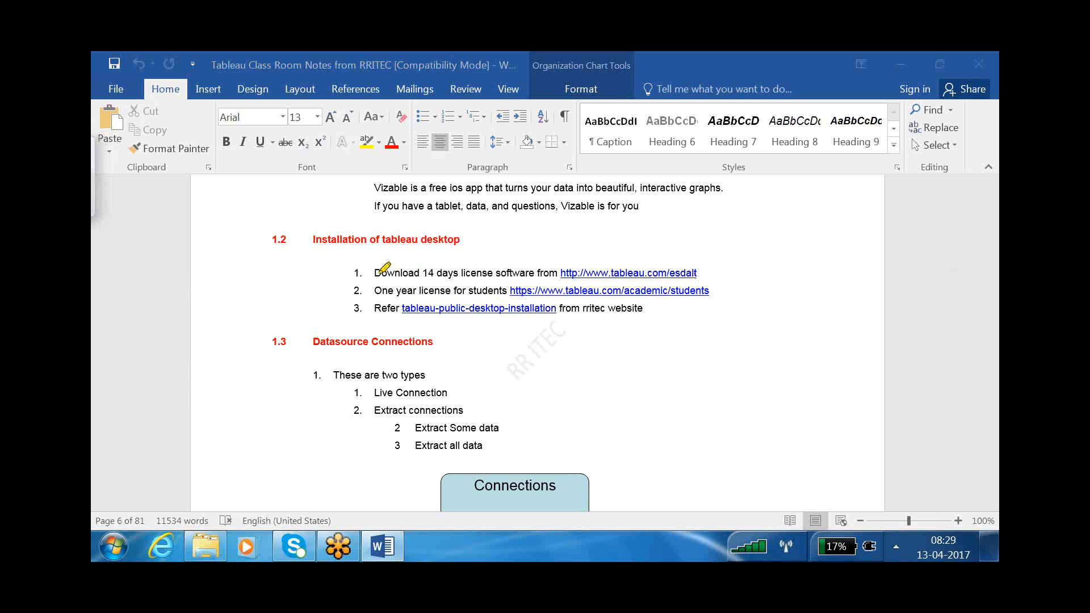
drag(376, 274, 694, 273)
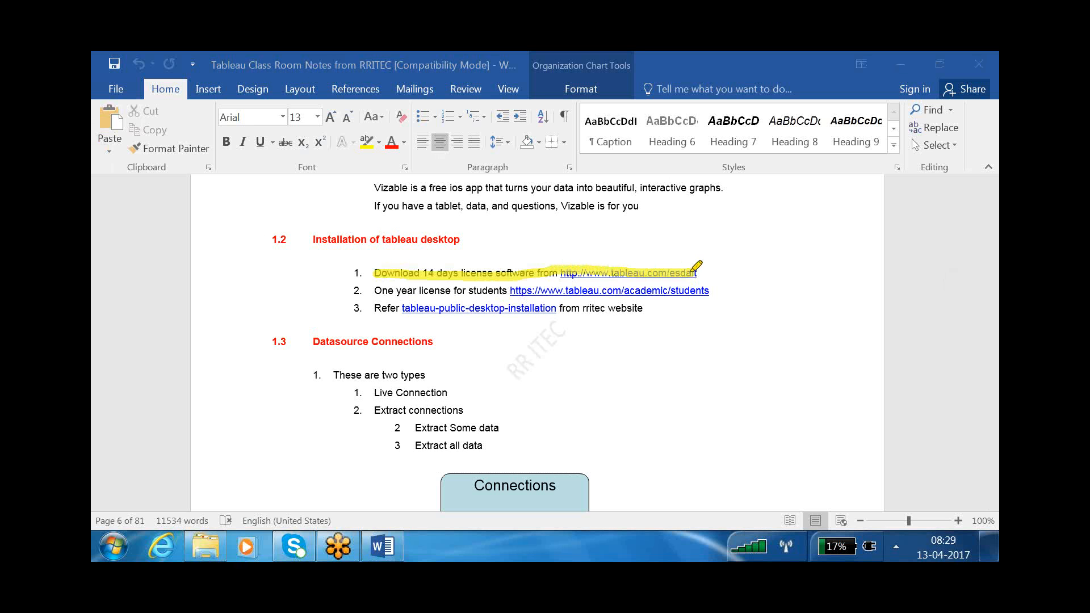
right_click(691, 273)
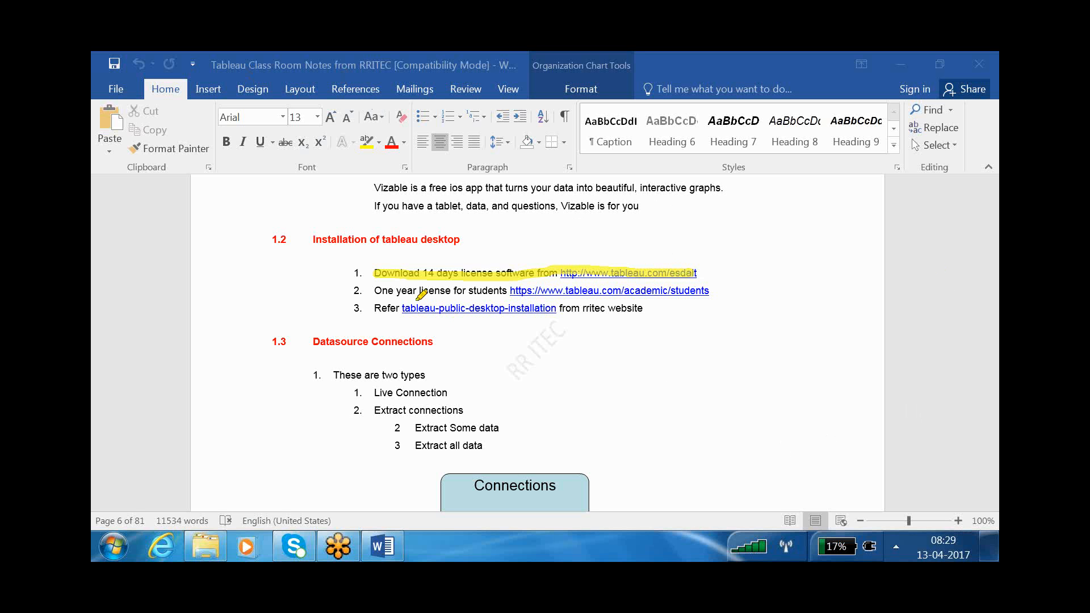
drag(376, 291, 716, 287)
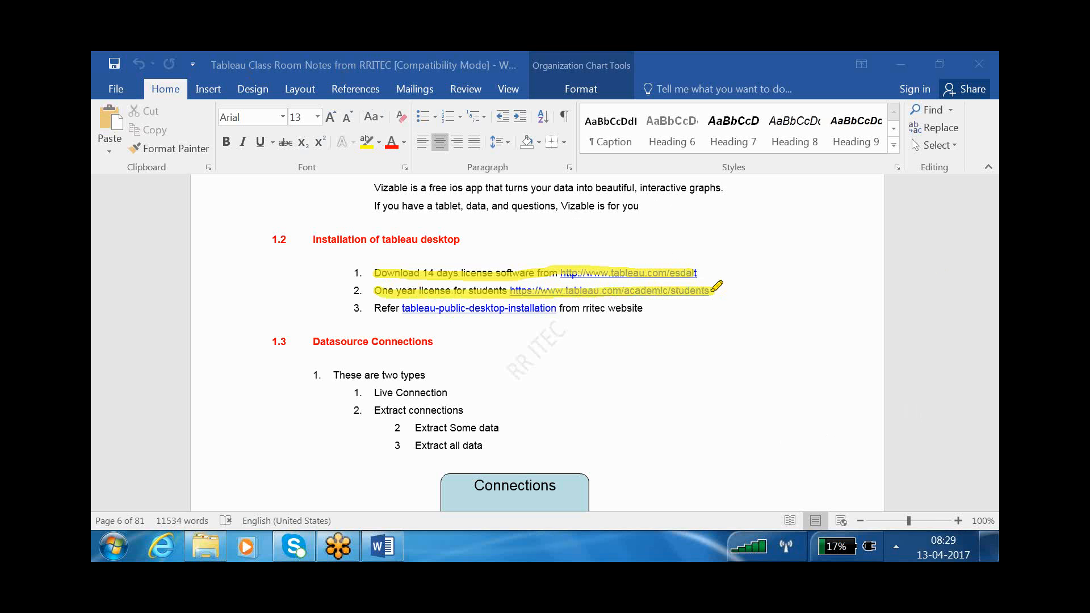
click(639, 293)
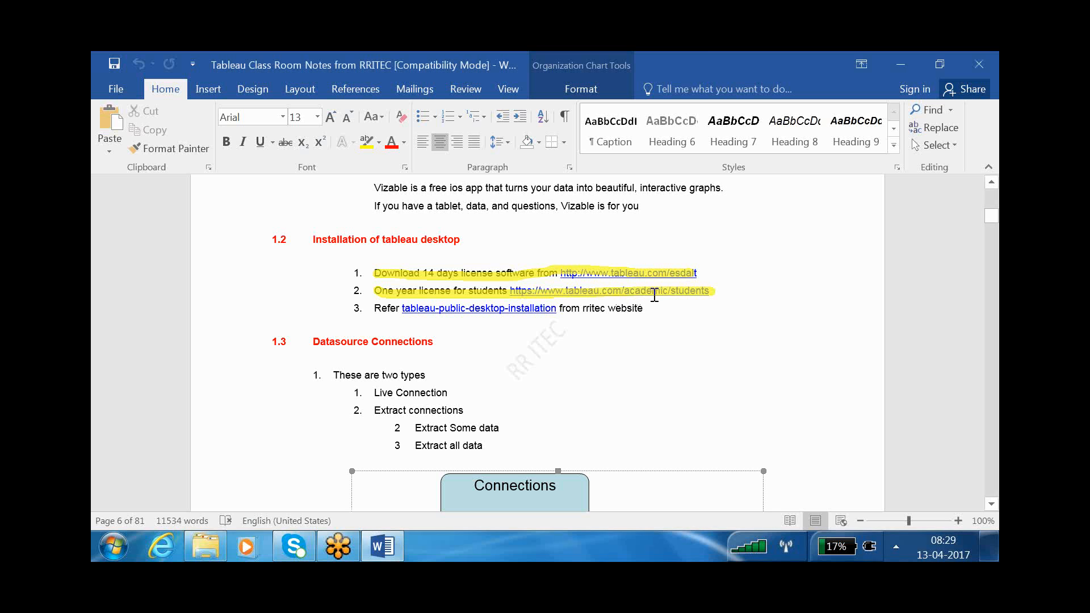
click(672, 291)
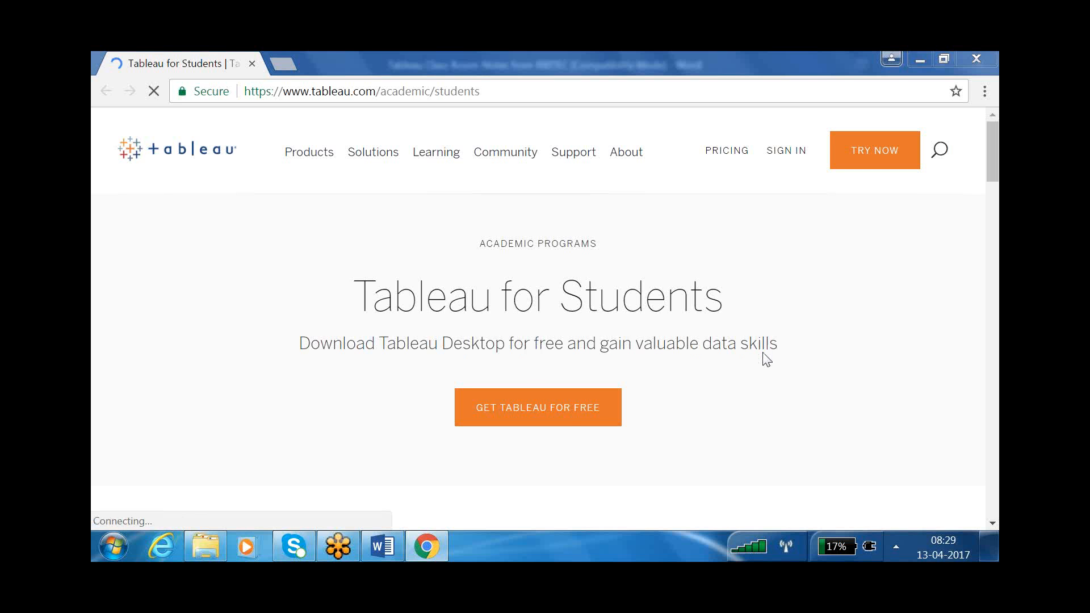
- Open GET TABLEAU FOR FREE and mark the eligibility and one-year licence text
click(579, 409)
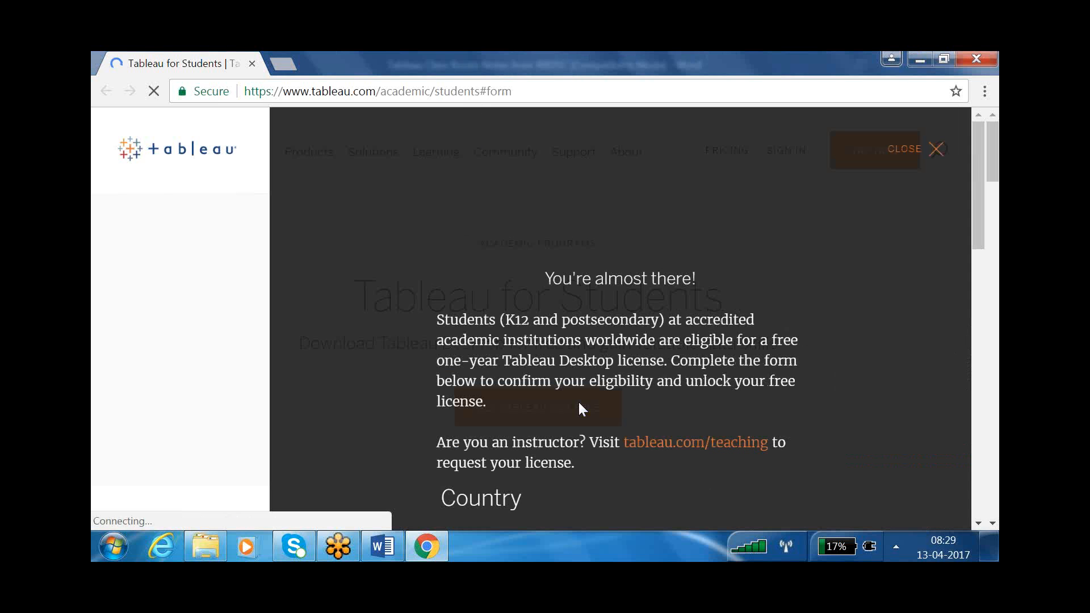
drag(555, 280, 693, 280)
drag(445, 322, 658, 321)
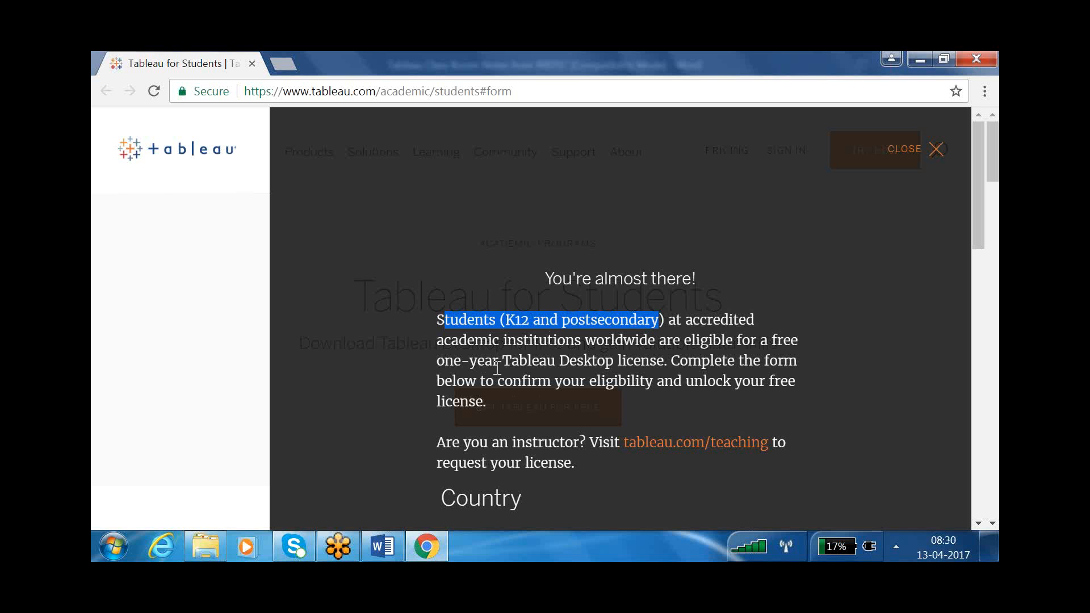
drag(438, 362, 614, 362)
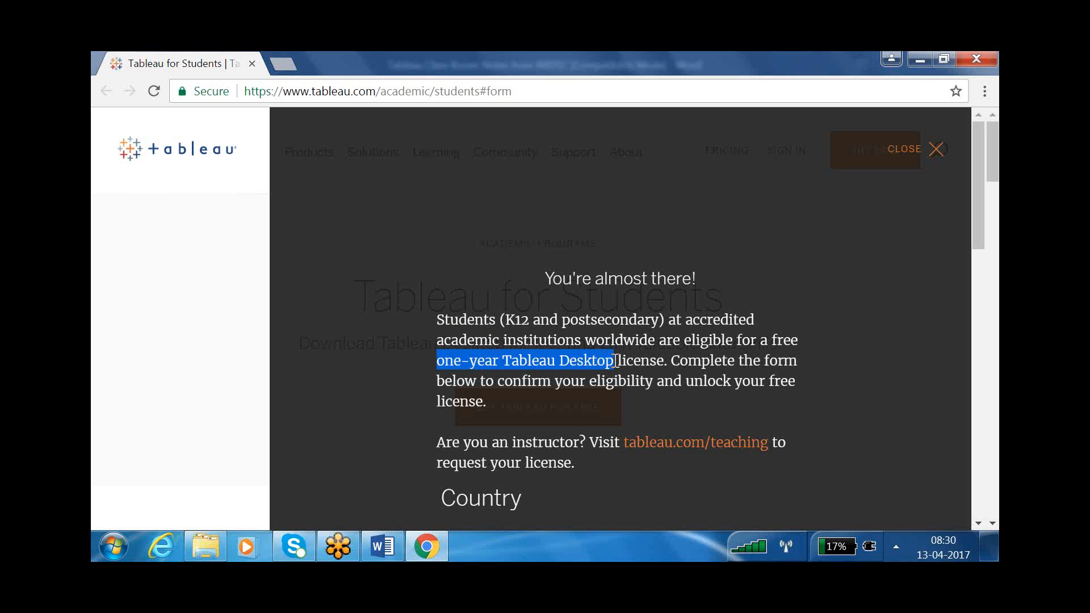
drag(616, 361, 718, 404)
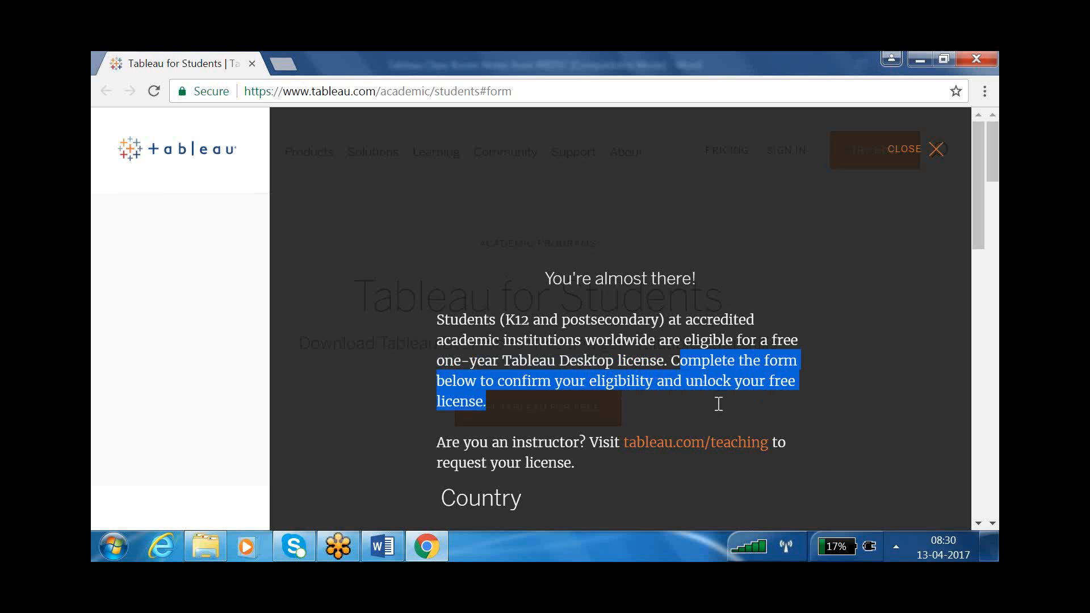
- Scroll down the student form to the School Email field
scroll(713, 398, down, 5)
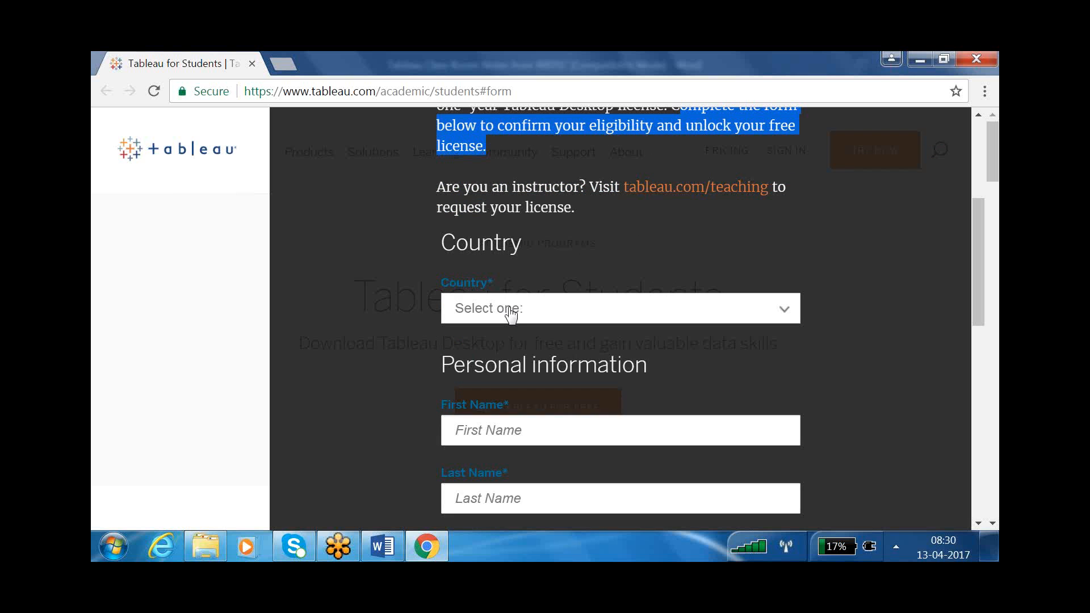
scroll(544, 348, down, 3)
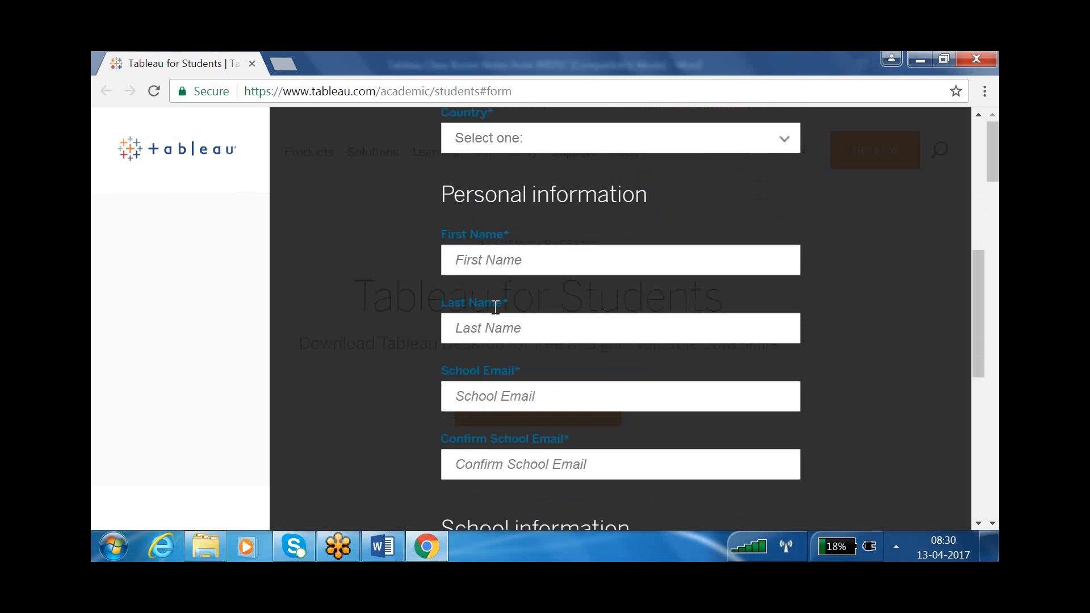
click(455, 396)
- Type the student's Gmail address into the School Email field
click(497, 398)
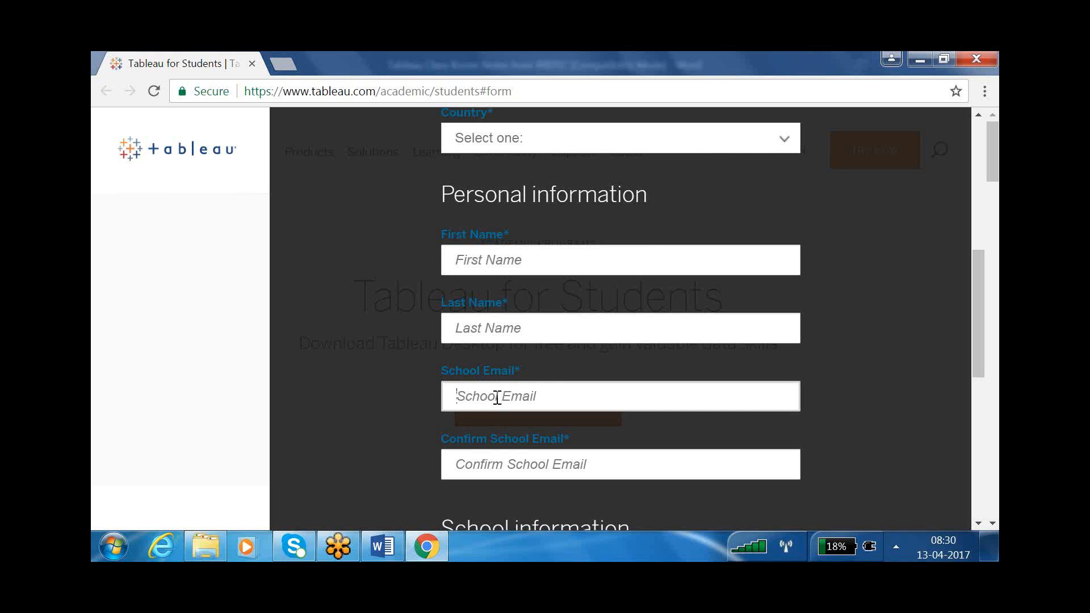
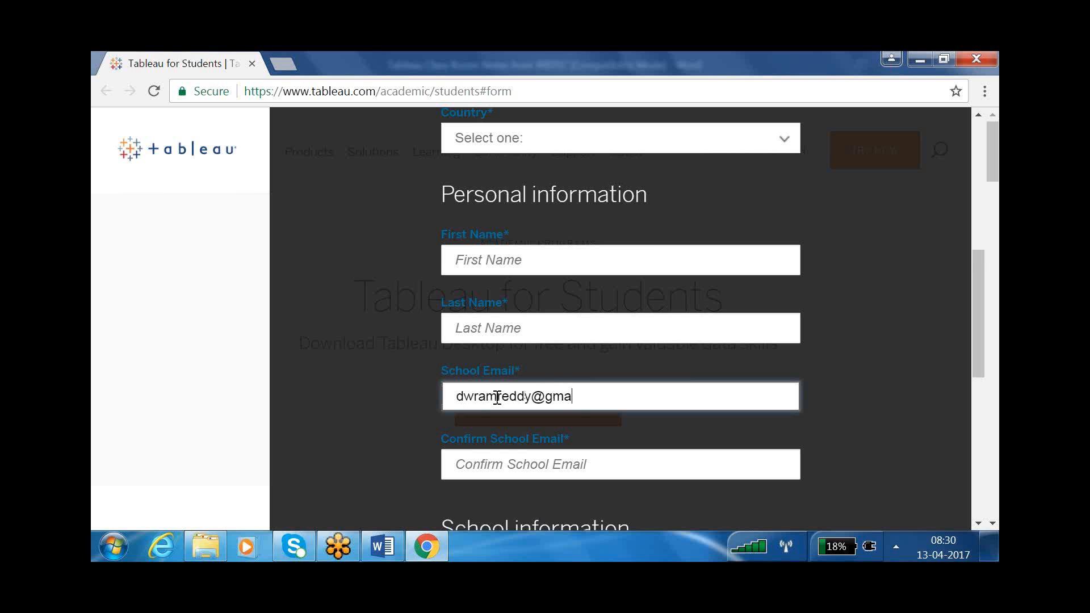
- Open gmail.com in a new Chrome tab and sign in with the saved account
click(283, 64)
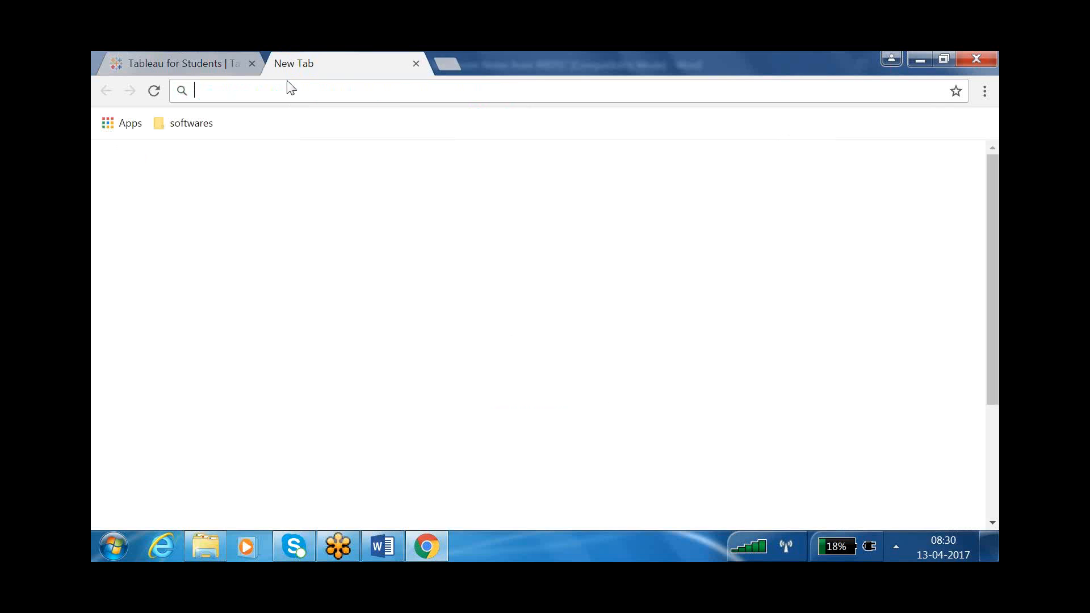
text(gmail.co)
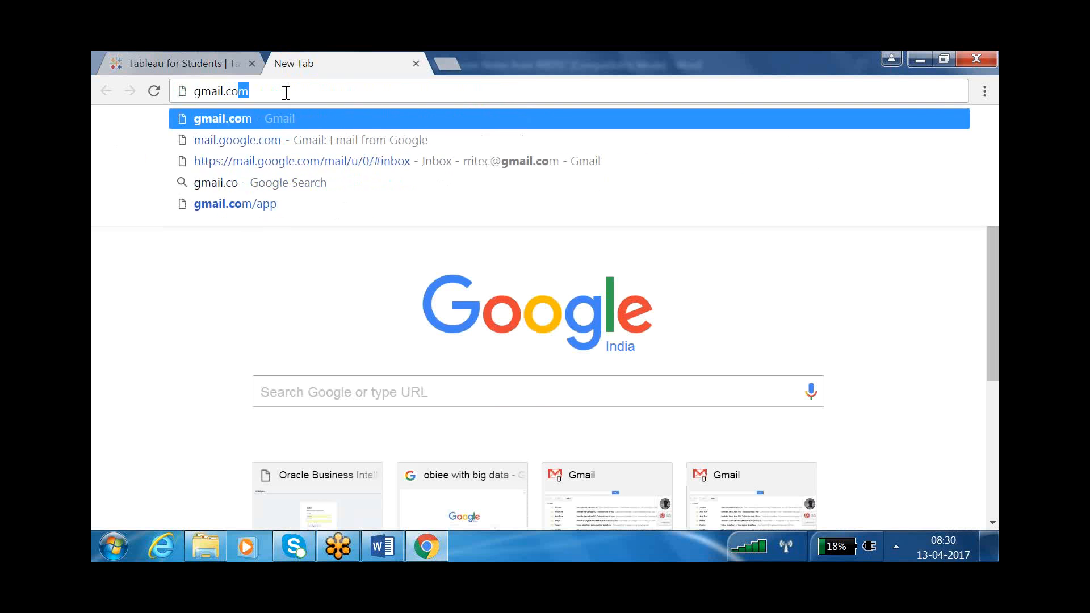
key(Return)
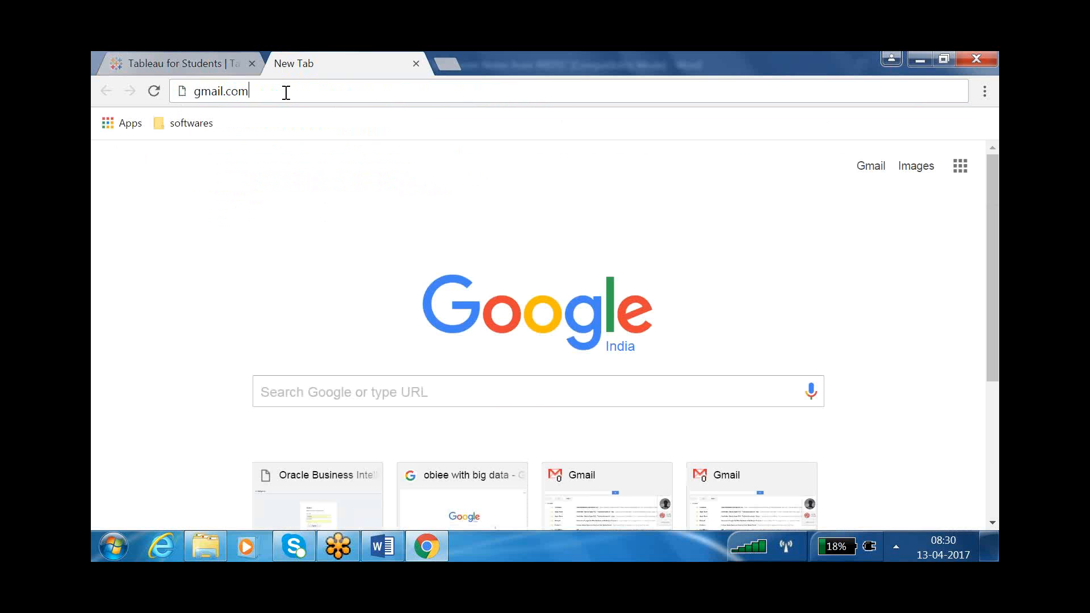
click(564, 255)
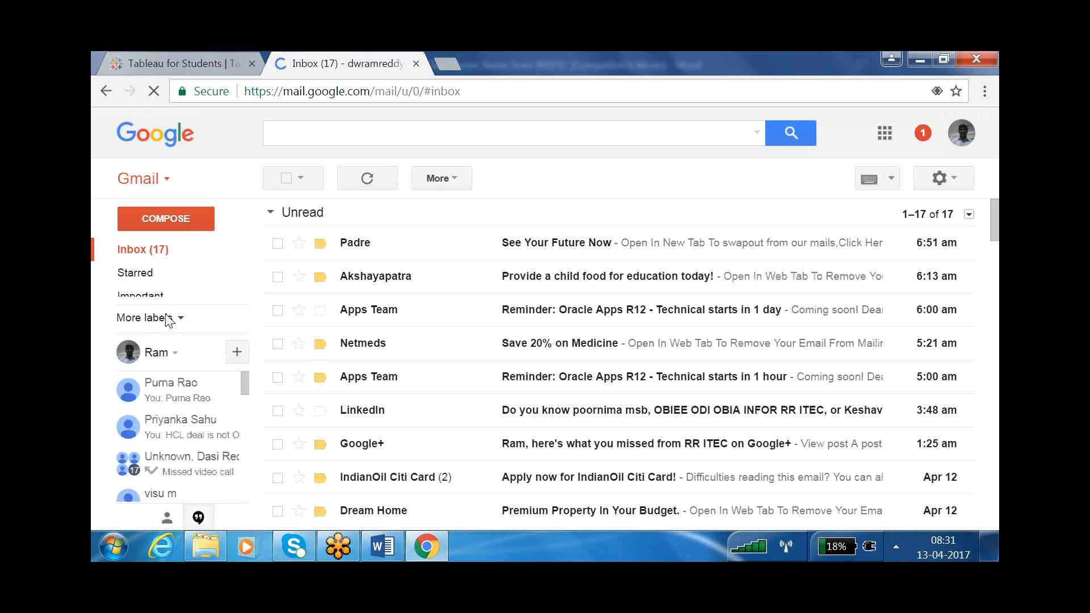
- Expand More labels and browse the full list, including HADOOP, ORACLE, WEBSITE and Spam
click(180, 328)
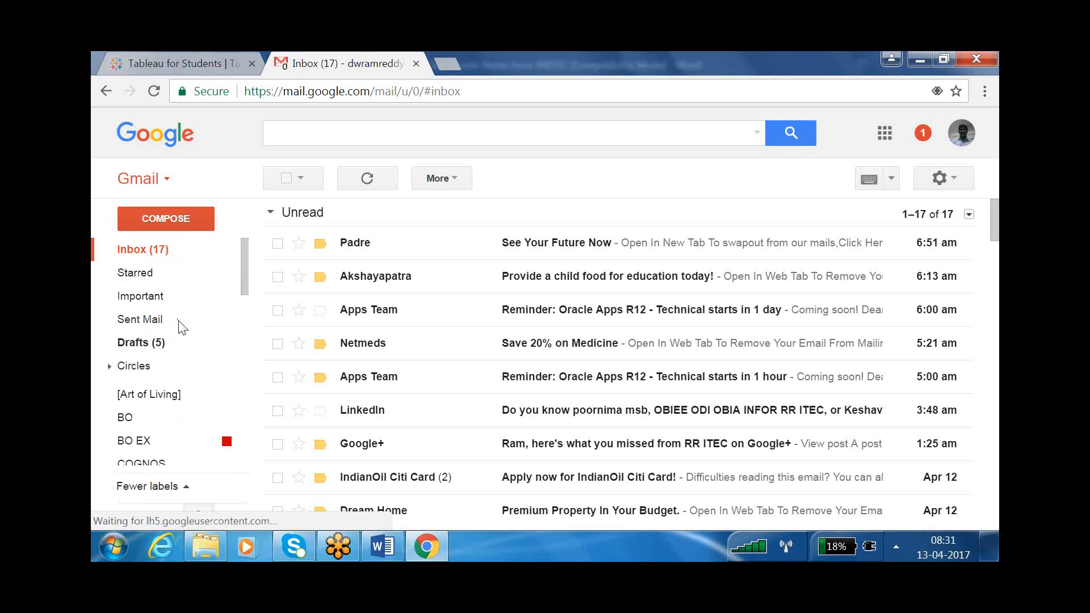
scroll(173, 329, down, 8)
scroll(172, 332, up, 5)
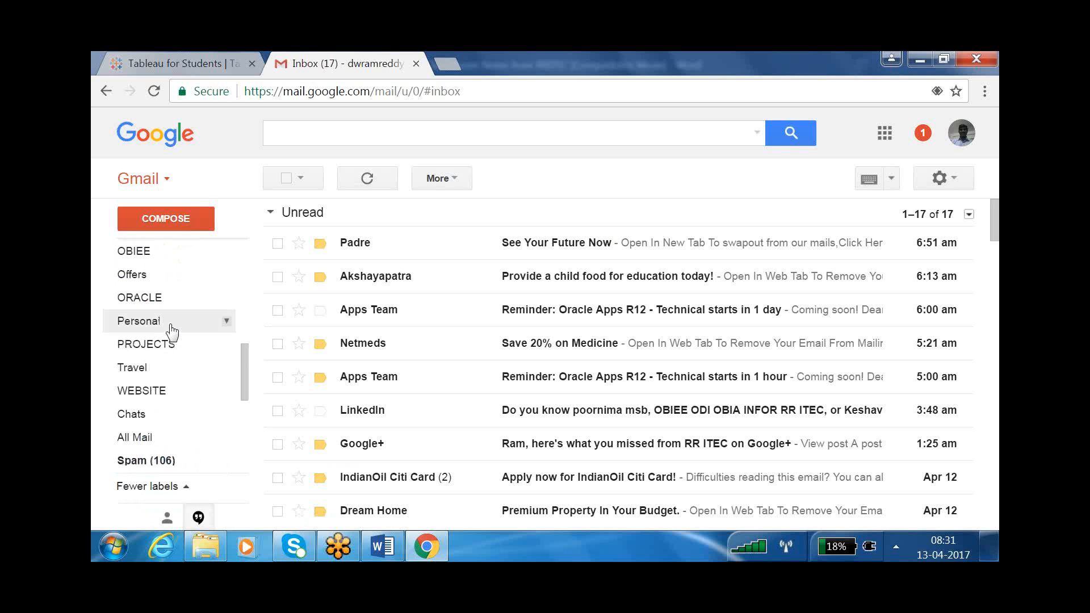
scroll(172, 332, down, 3)
scroll(172, 332, up, 3)
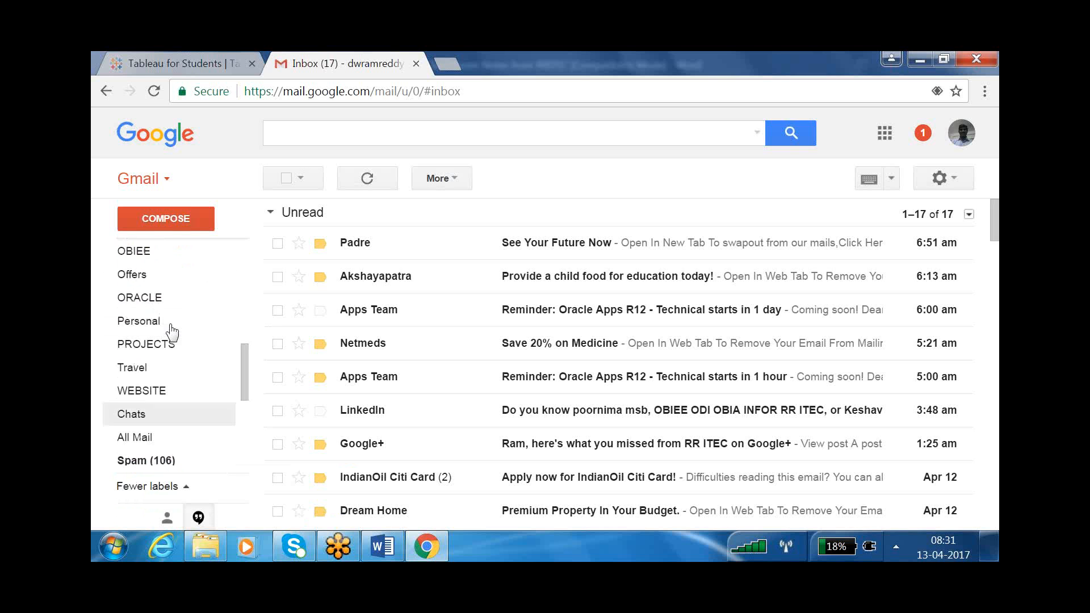
scroll(172, 332, up, 3)
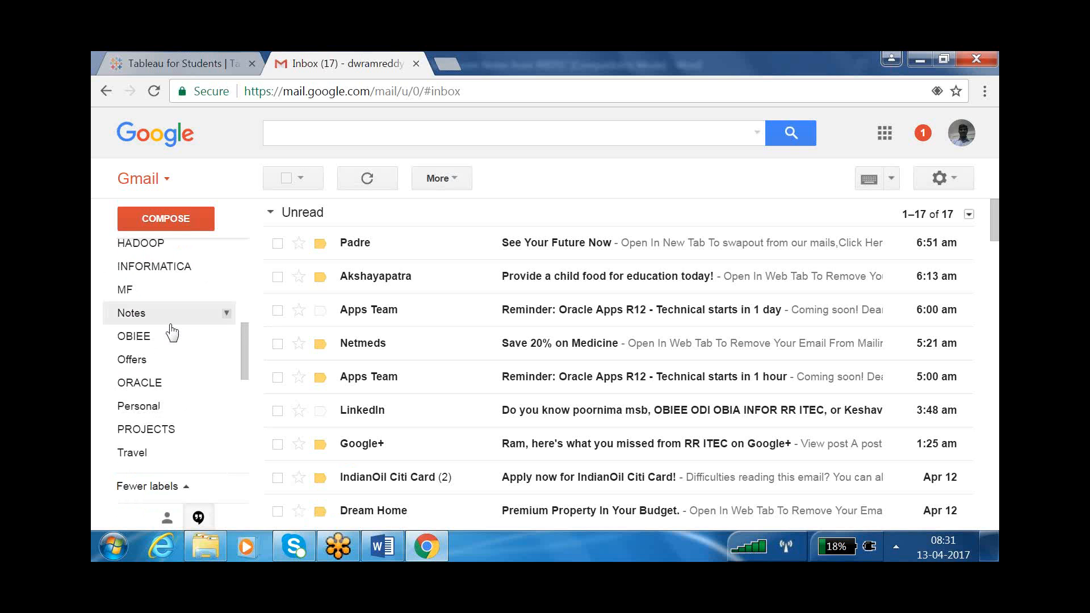
scroll(172, 332, down, 3)
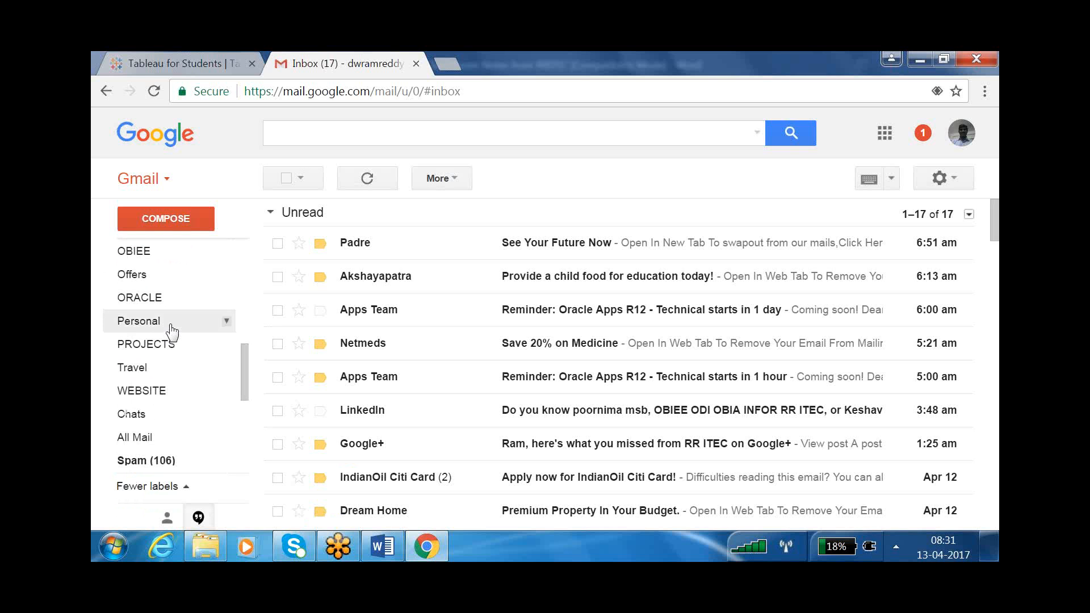
scroll(170, 329, down, 3)
scroll(171, 331, up, 6)
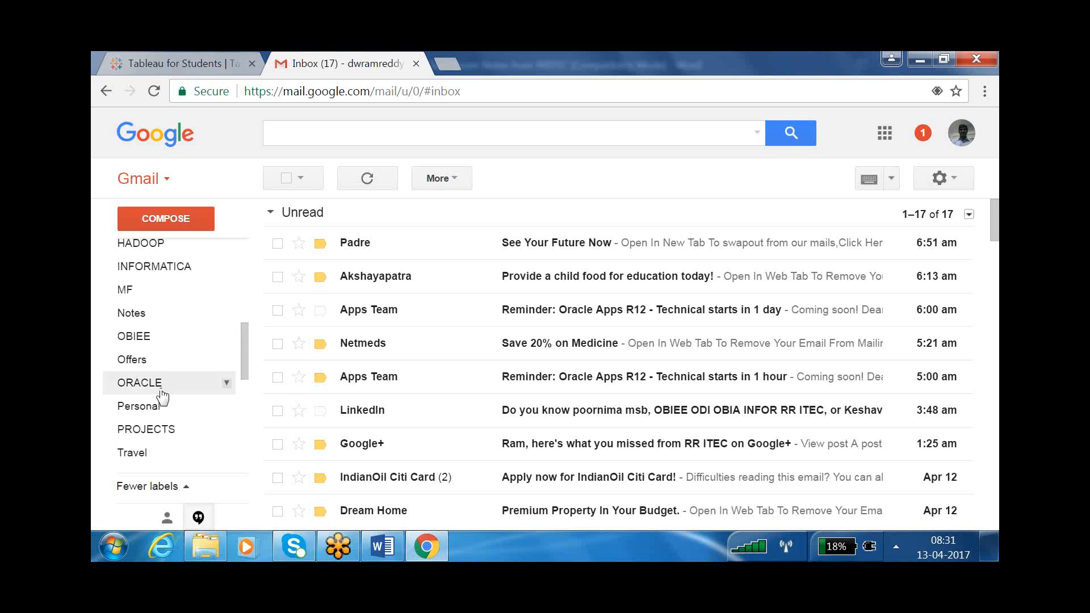
scroll(163, 396, up, 6)
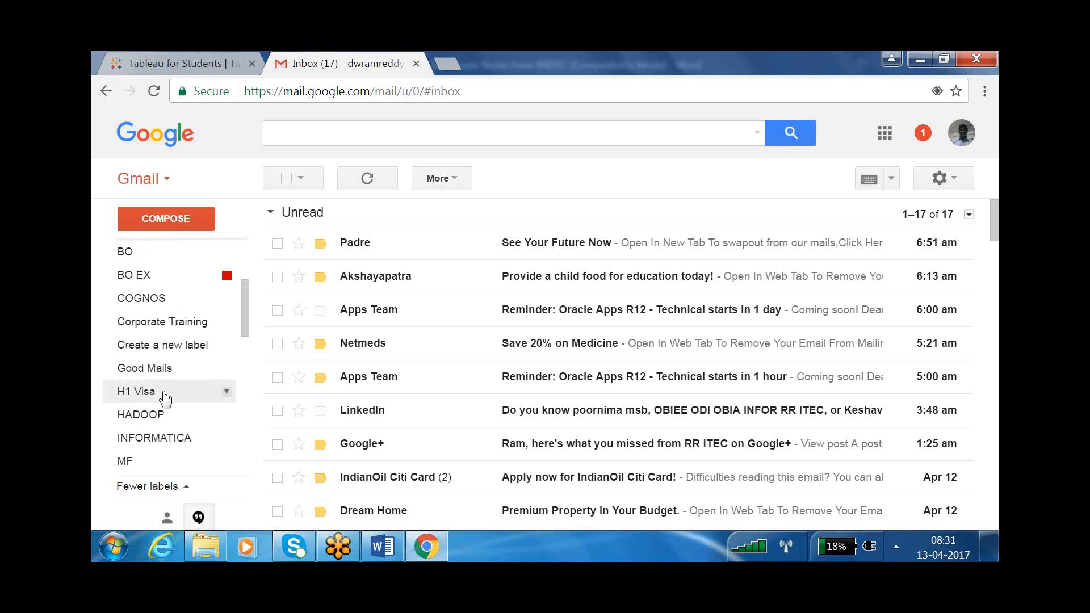
scroll(165, 397, up, 6)
scroll(165, 398, down, 6)
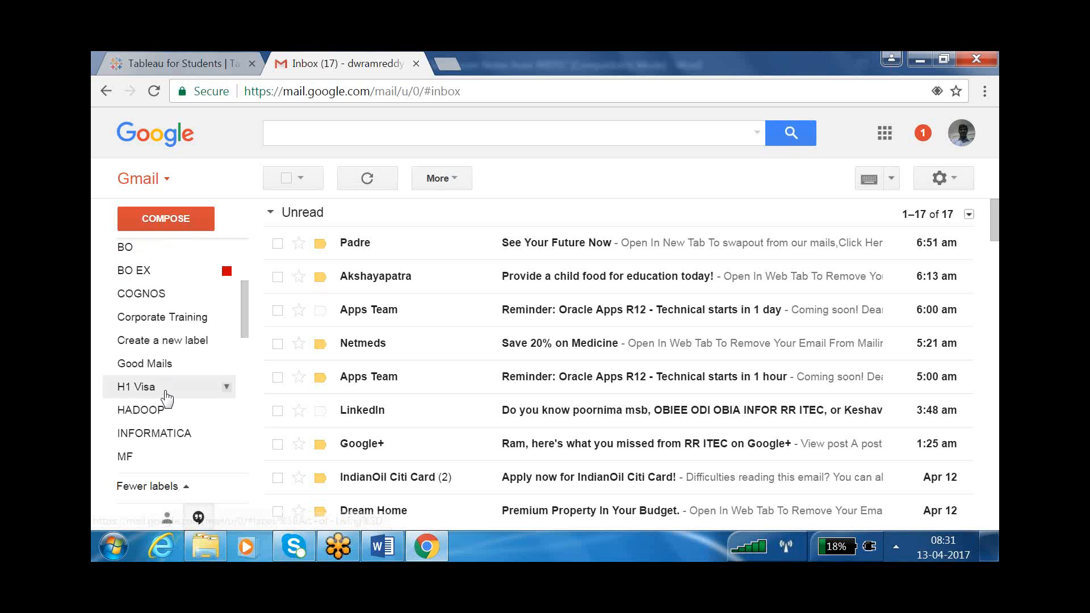
scroll(166, 400, down, 6)
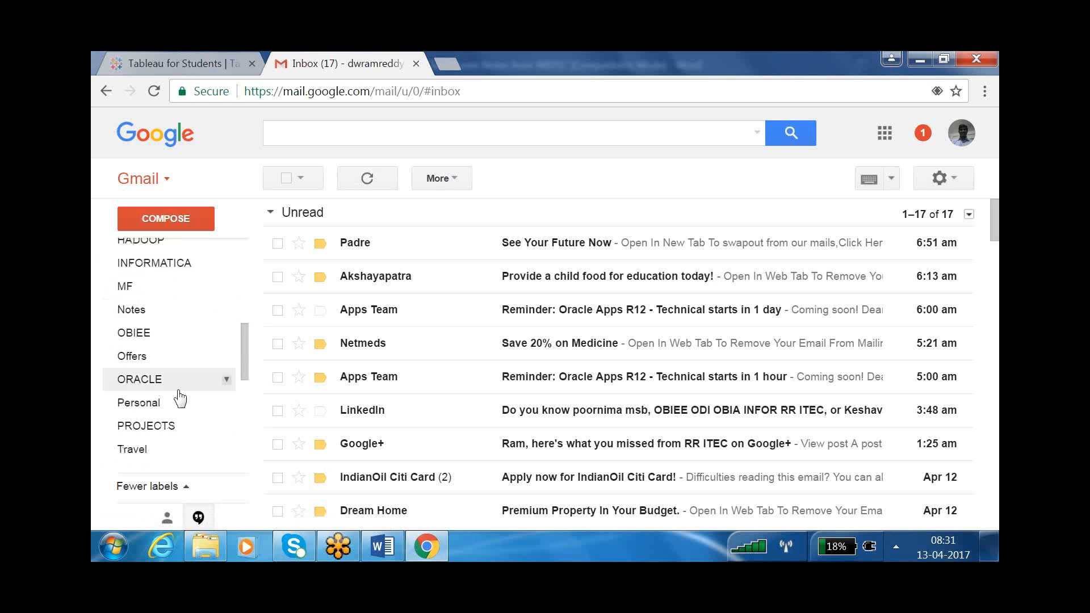
scroll(180, 399, down, 3)
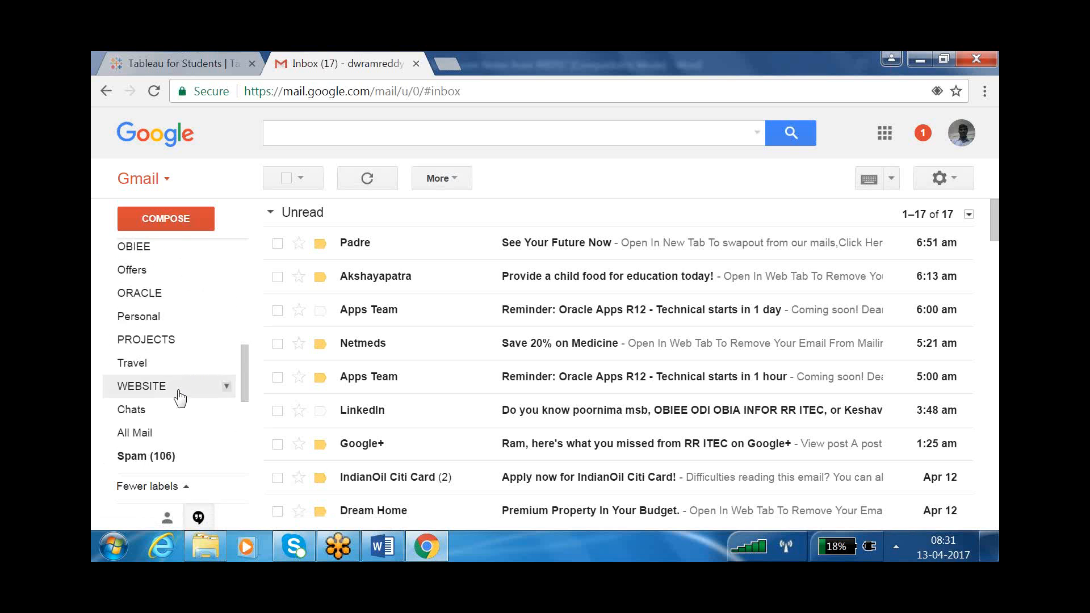
scroll(180, 399, down, 3)
scroll(180, 399, down, 5)
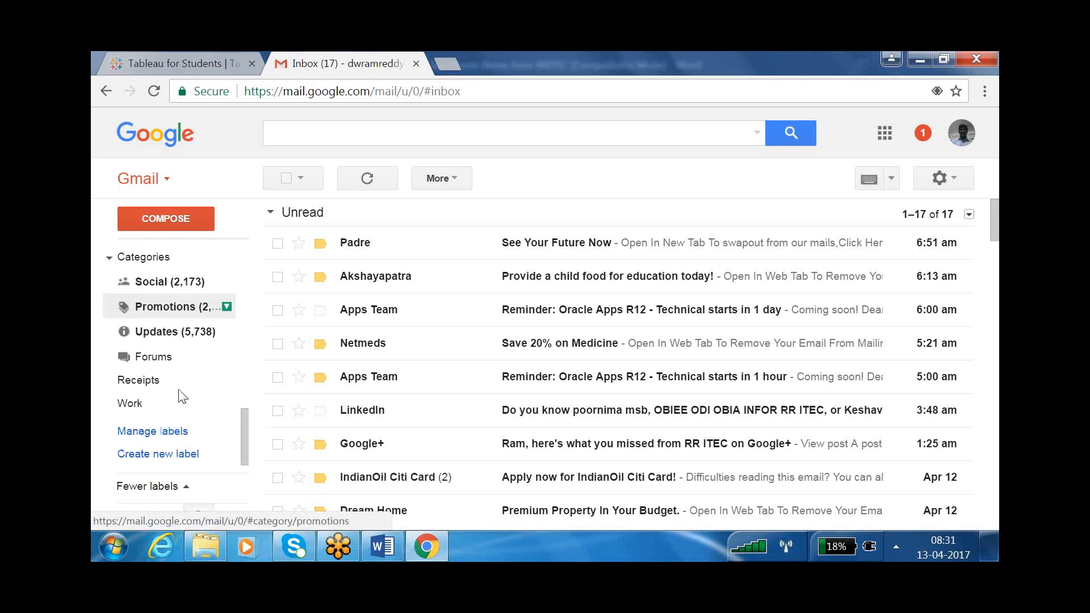
scroll(180, 399, up, 10)
scroll(180, 399, up, 6)
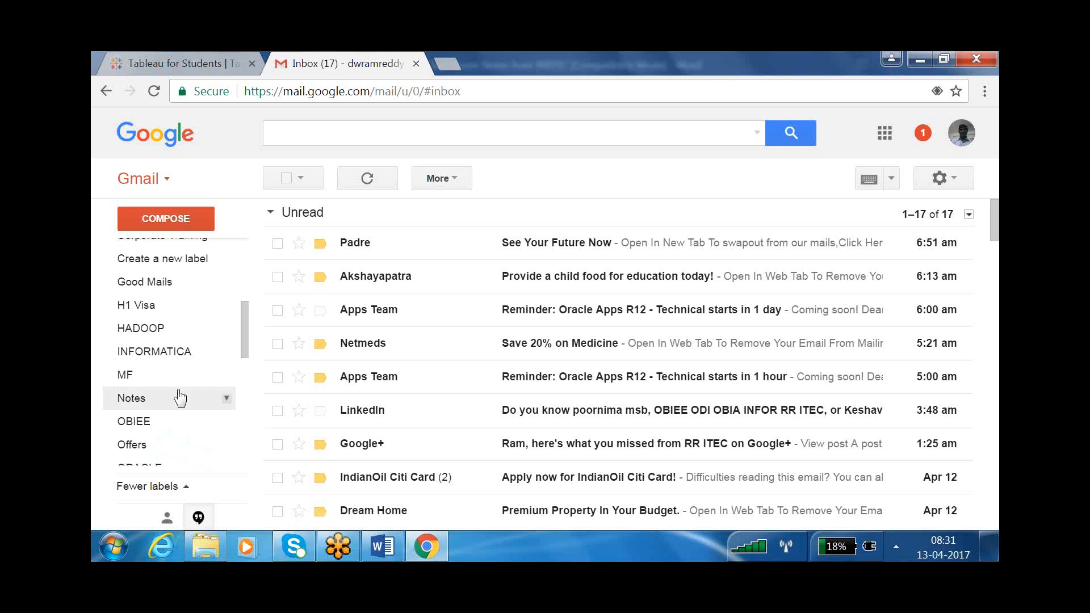
scroll(180, 398, up, 3)
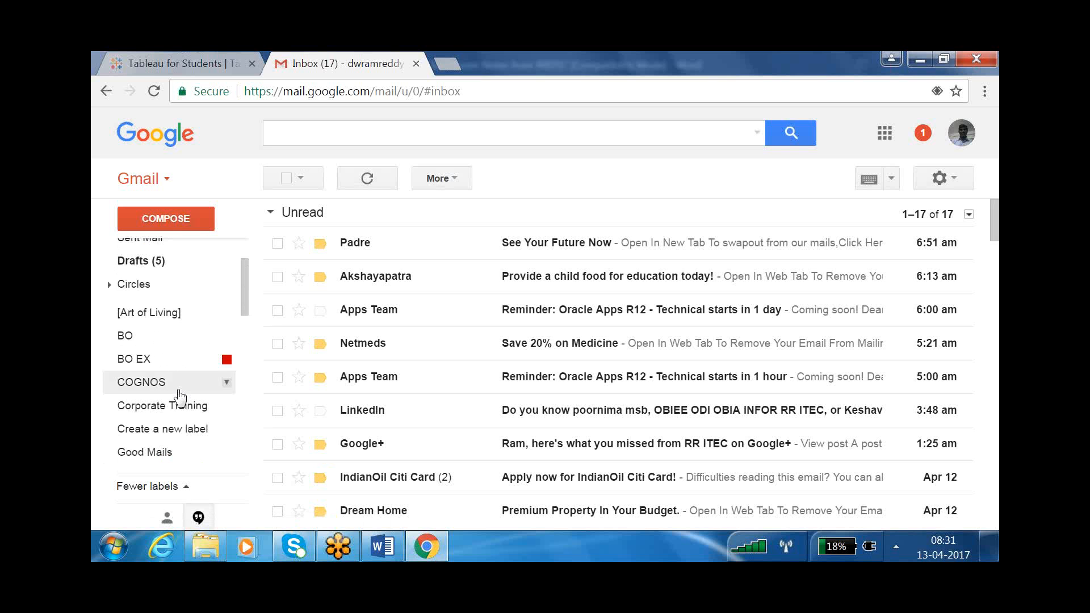
scroll(171, 380, up, 2)
scroll(170, 380, down, 8)
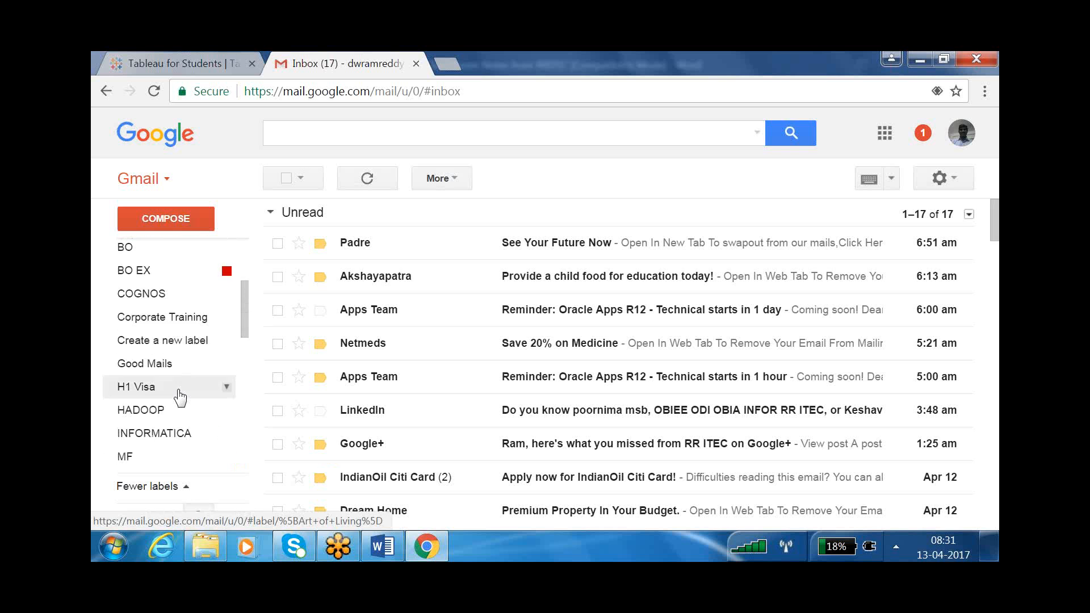
scroll(176, 397, down, 5)
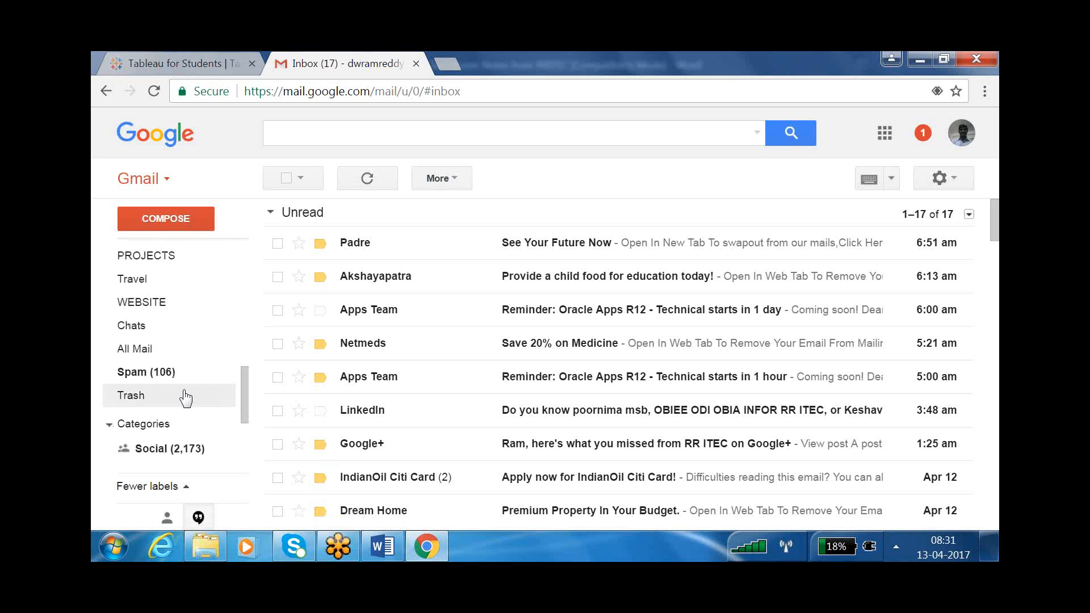
- Search Gmail for 'tableau student key', find no matches, clear the search, and return to the form
click(379, 134)
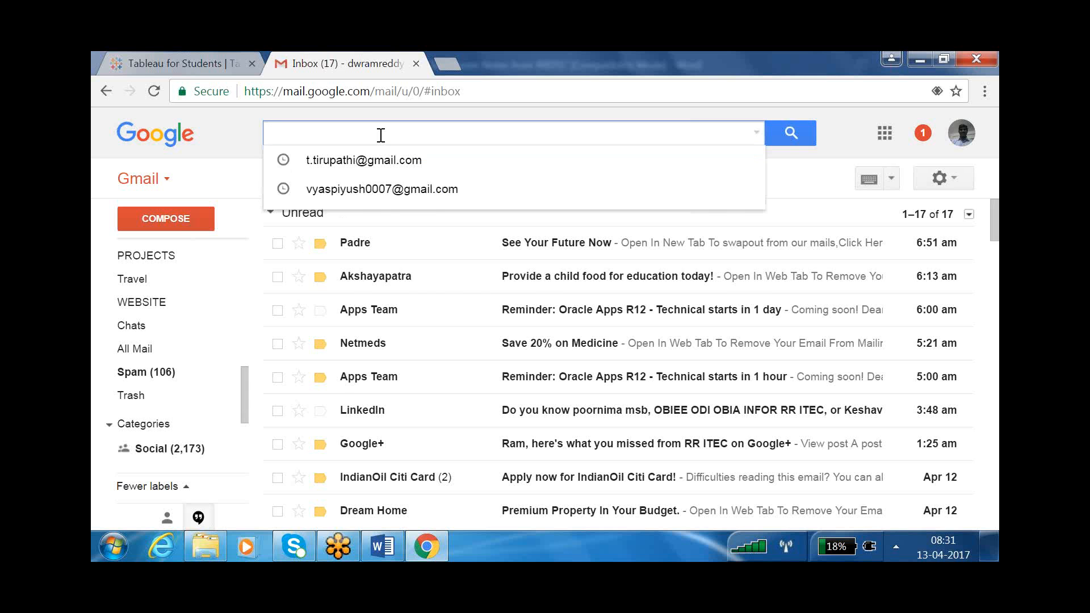
text(ta)
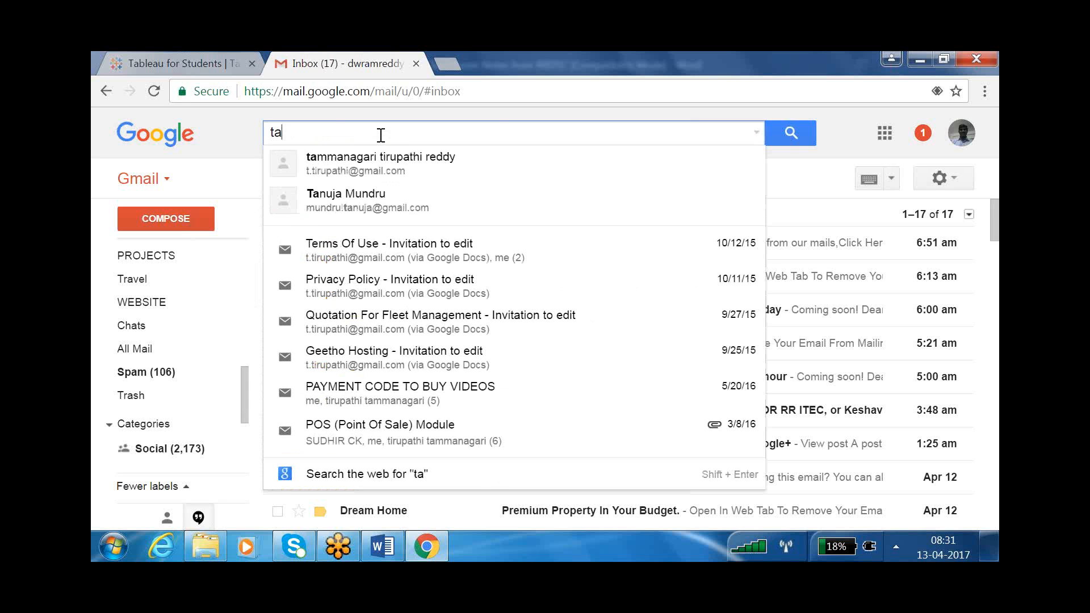
text(bleau )
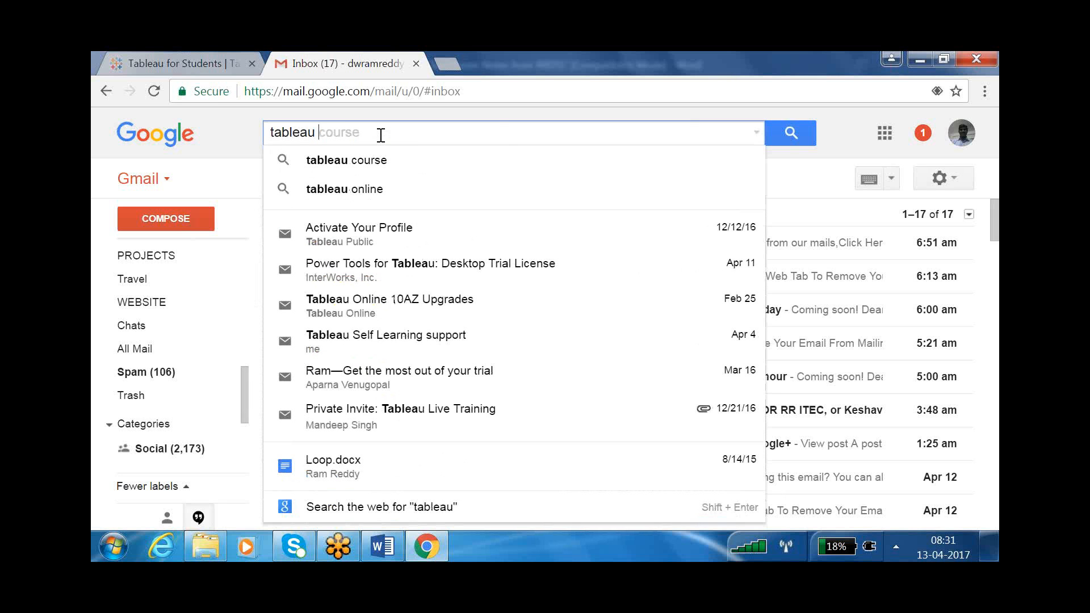
text(student )
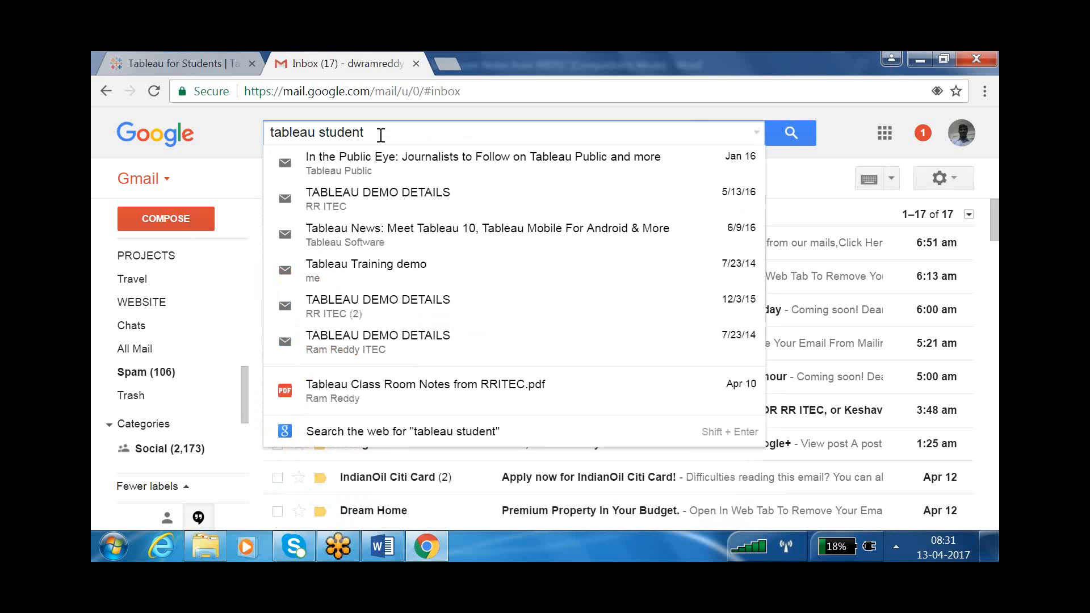
text(key)
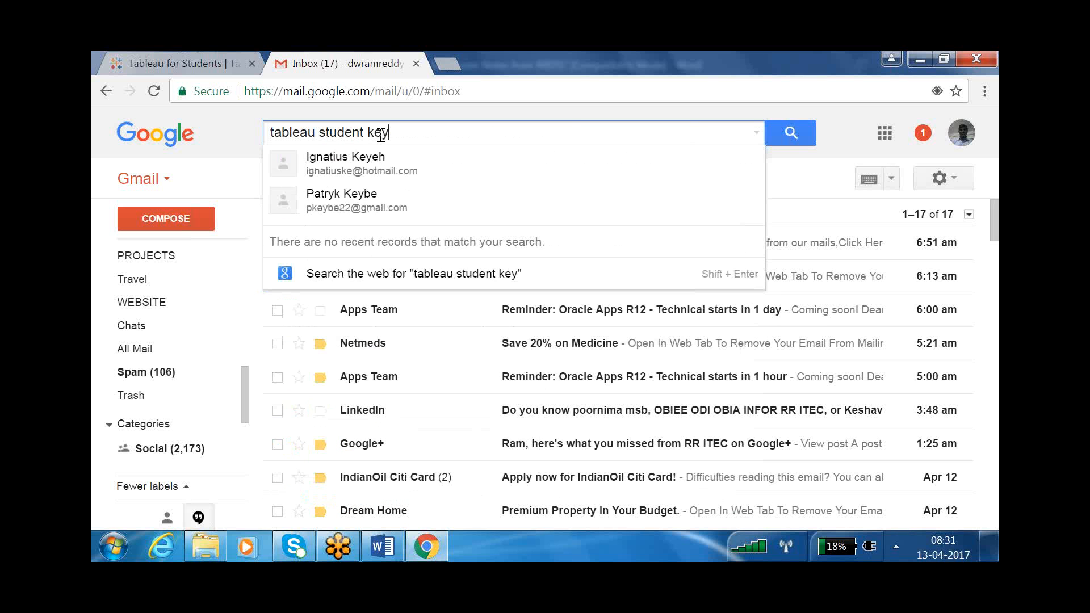
key(Return)
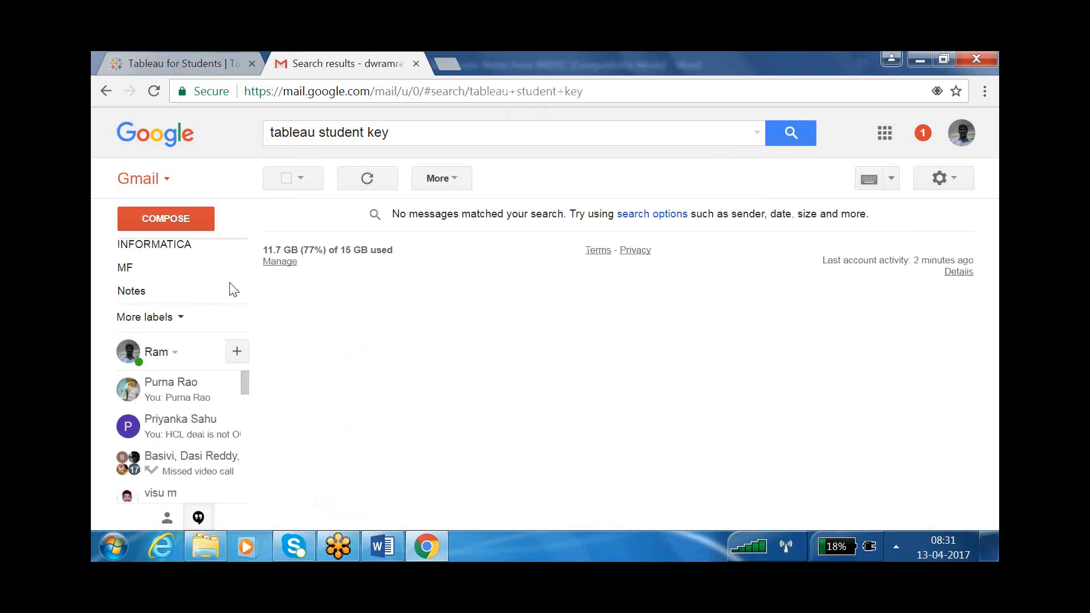
click(413, 134)
key(BackSpace)
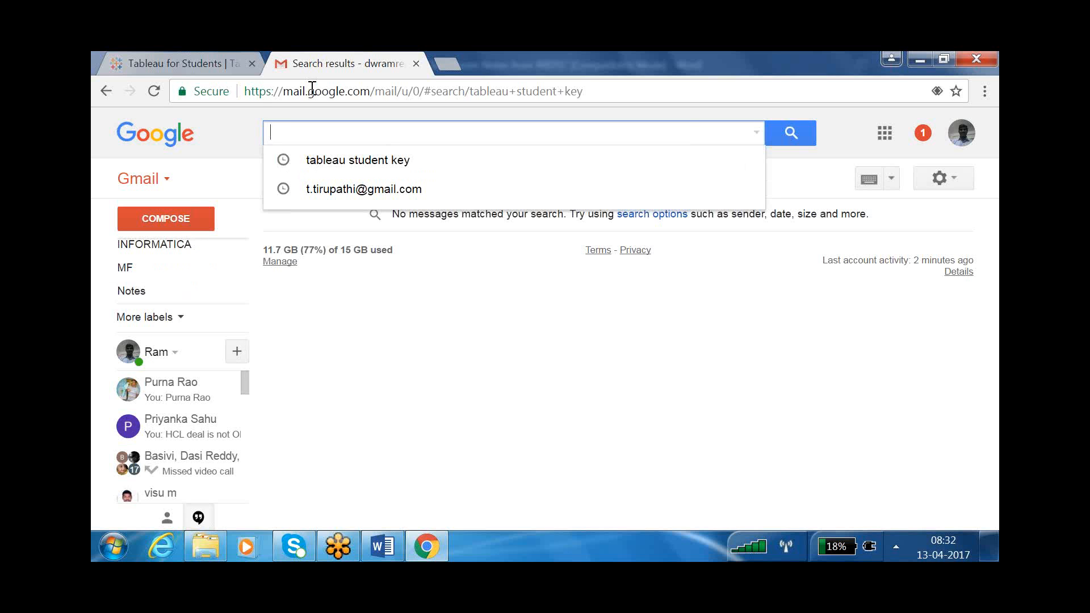
click(221, 67)
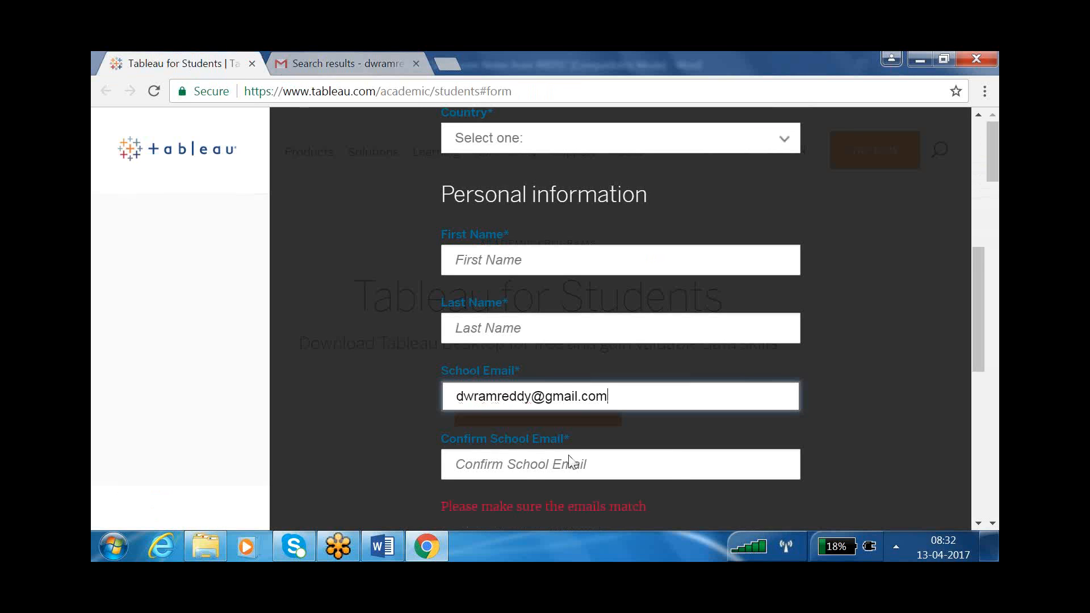
- Submit the form with VERIFY AND CONTINUE, getting the 'Please make sure the emails match' error
scroll(536, 463, down, 1)
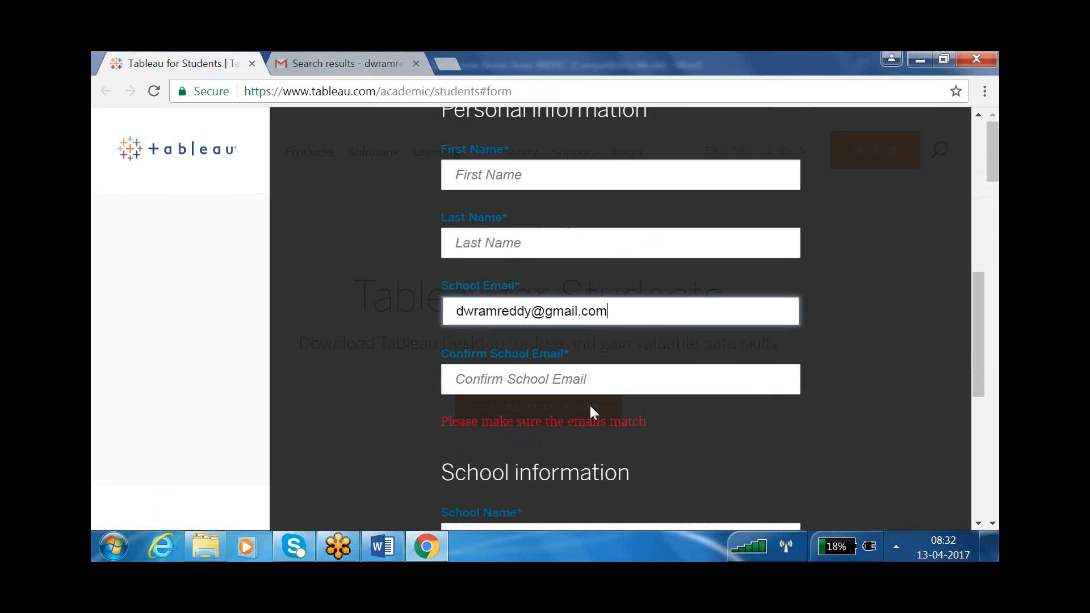
scroll(589, 404, down, 2)
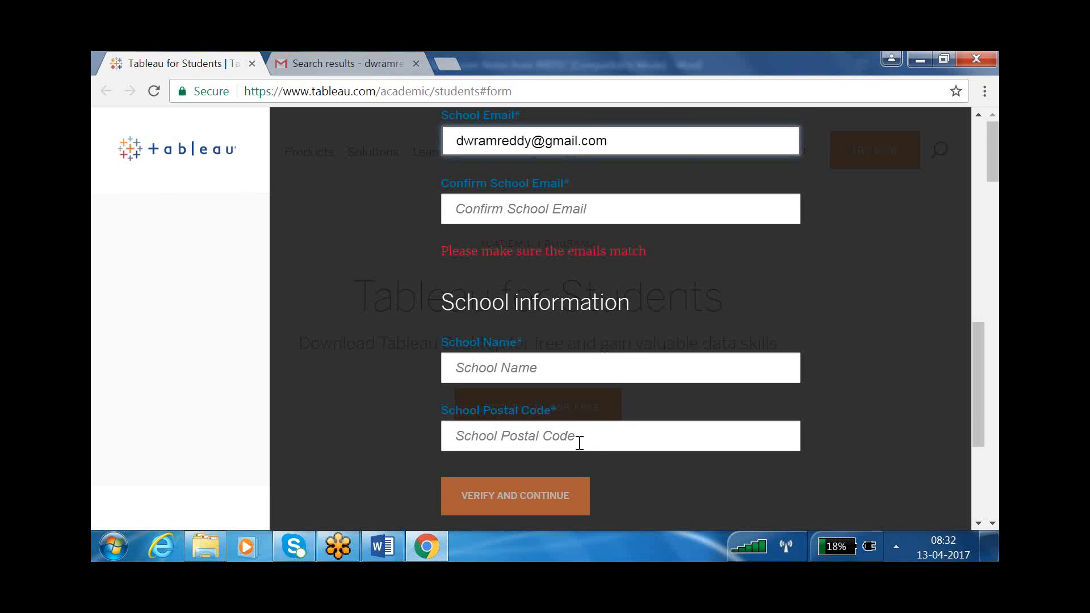
scroll(604, 443, down, 1)
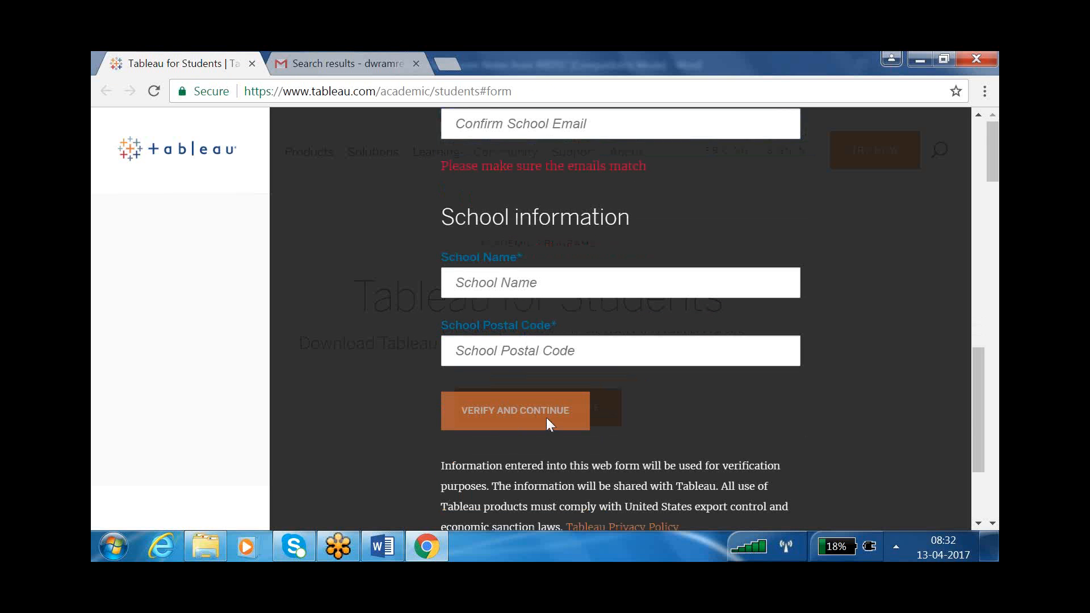
scroll(546, 418, down, 1)
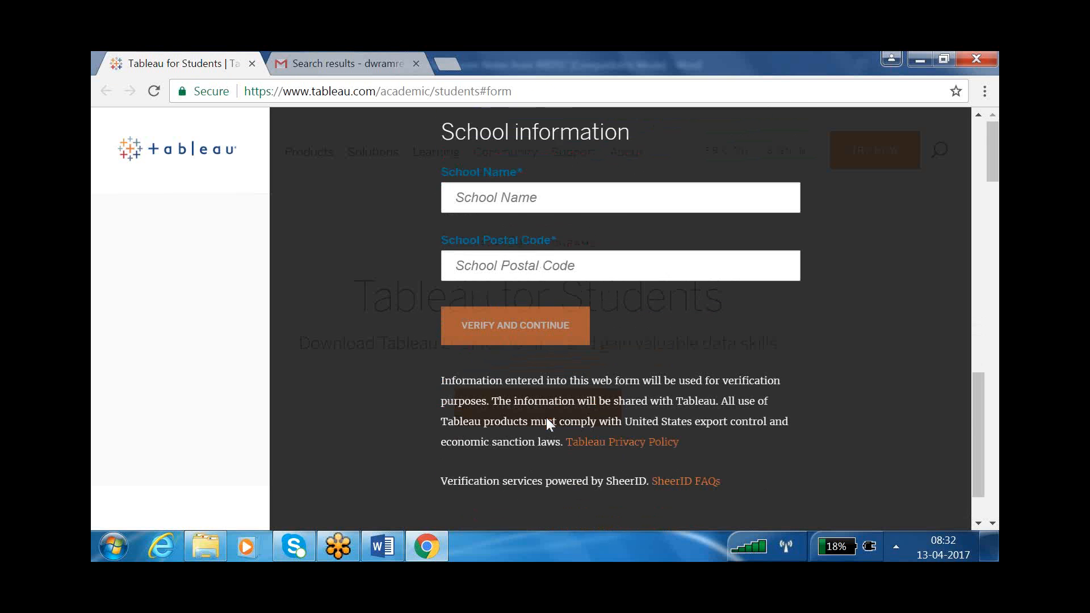
click(515, 338)
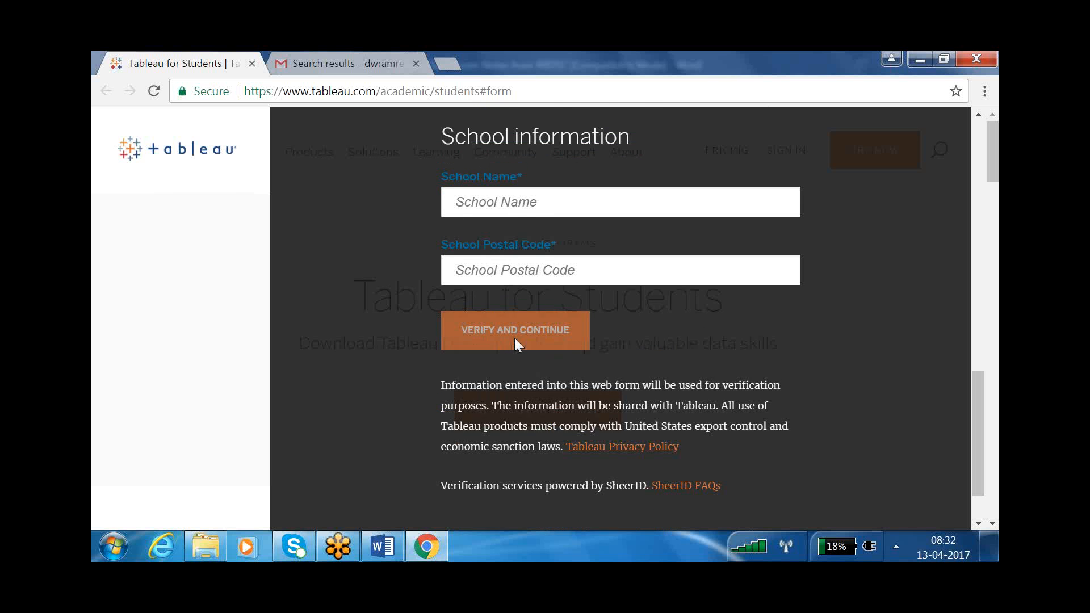
click(504, 263)
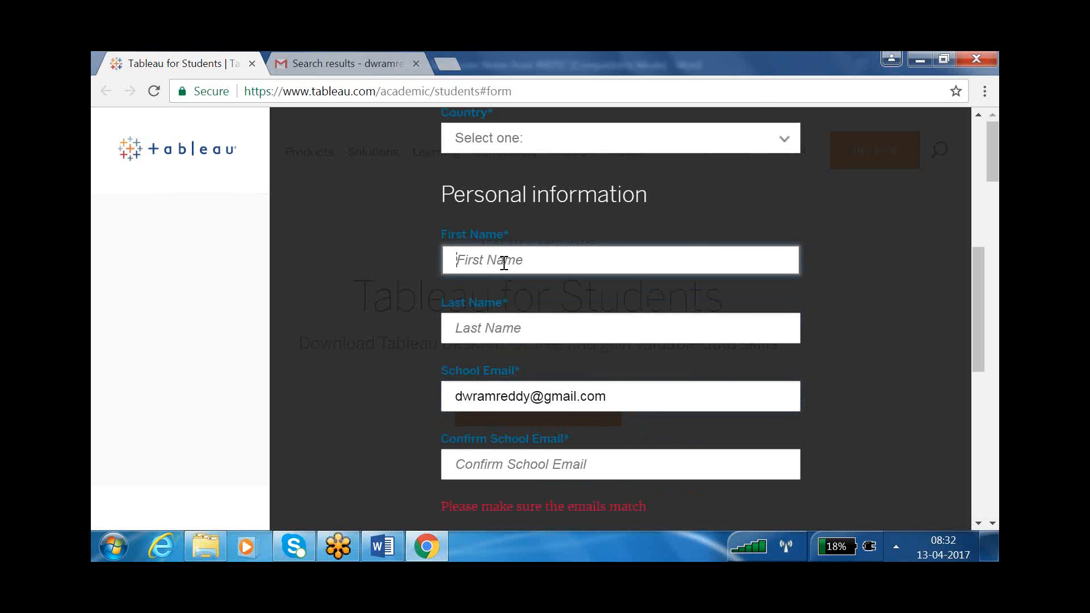
- Enter the first and last name and paste the School Email into Confirm School Email
text(rr)
click(490, 327)
text(ss)
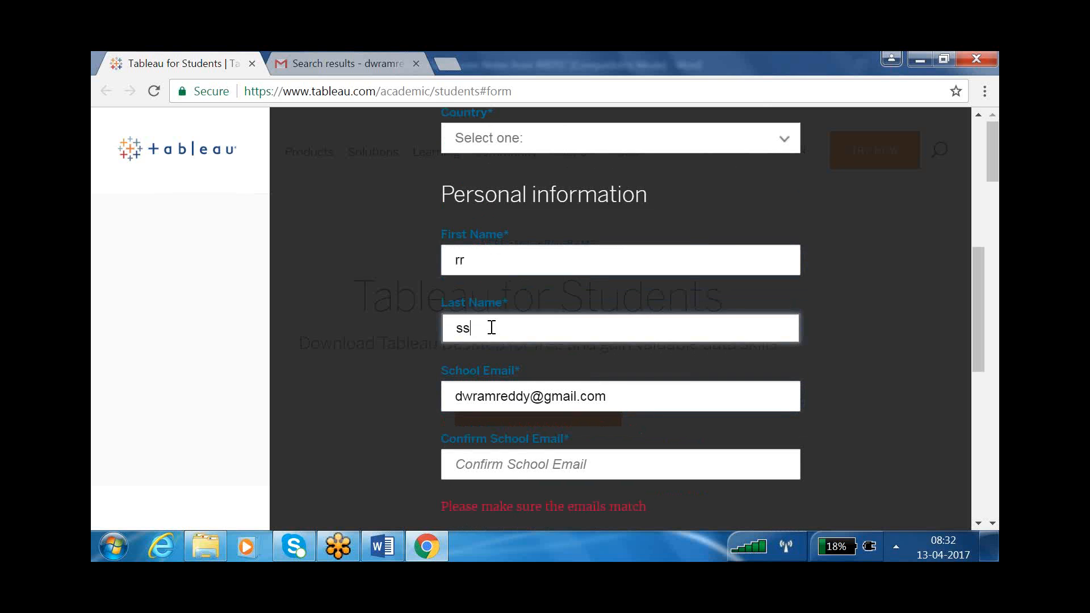
click(515, 457)
drag(614, 397, 358, 376)
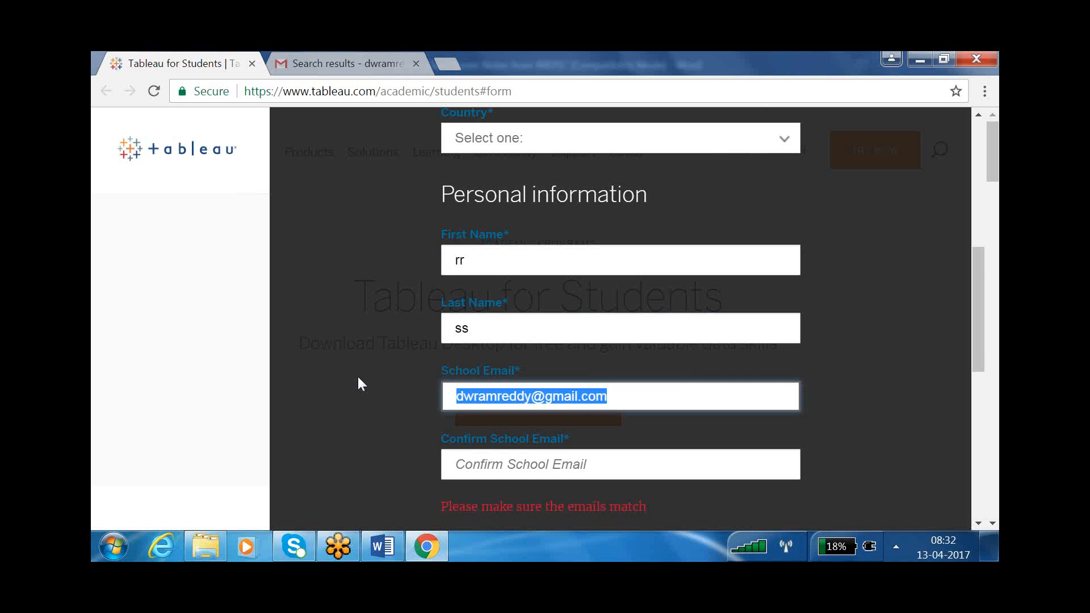
key(ctrl+c)
click(443, 460)
key(ctrl+v)
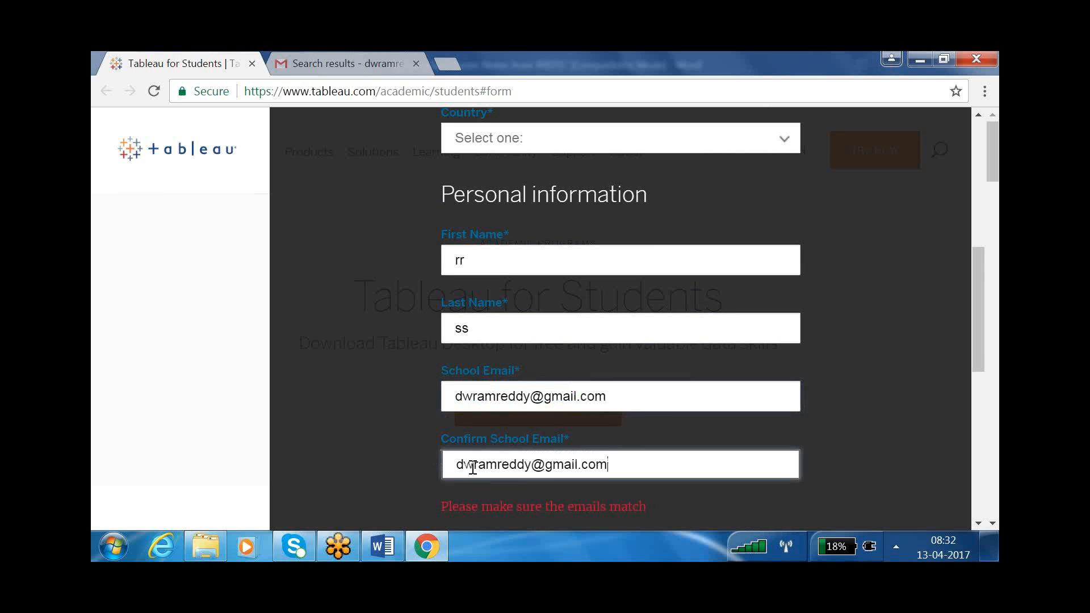
- Fill School Name 'abc' and the postal code, then submit the form
scroll(525, 460, down, 3)
click(500, 454)
text(abc)
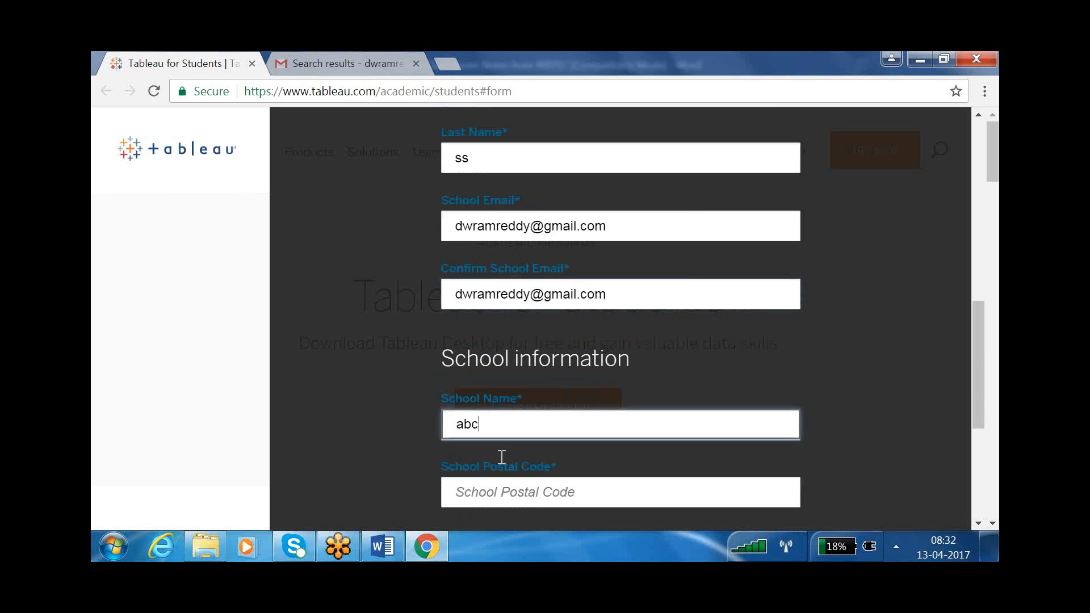
click(516, 487)
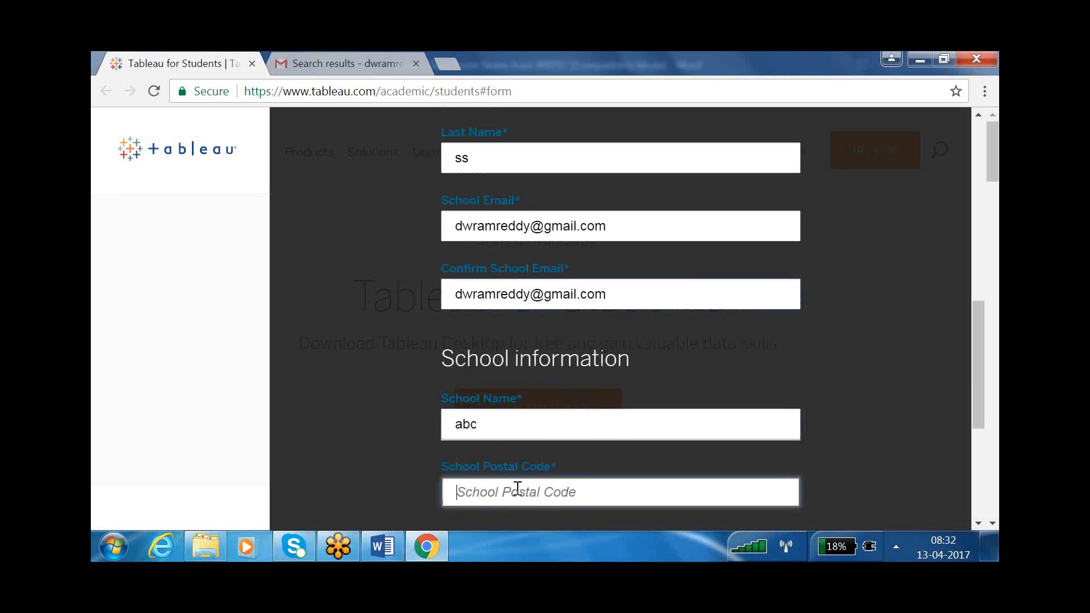
text(12)
scroll(516, 491, down, 3)
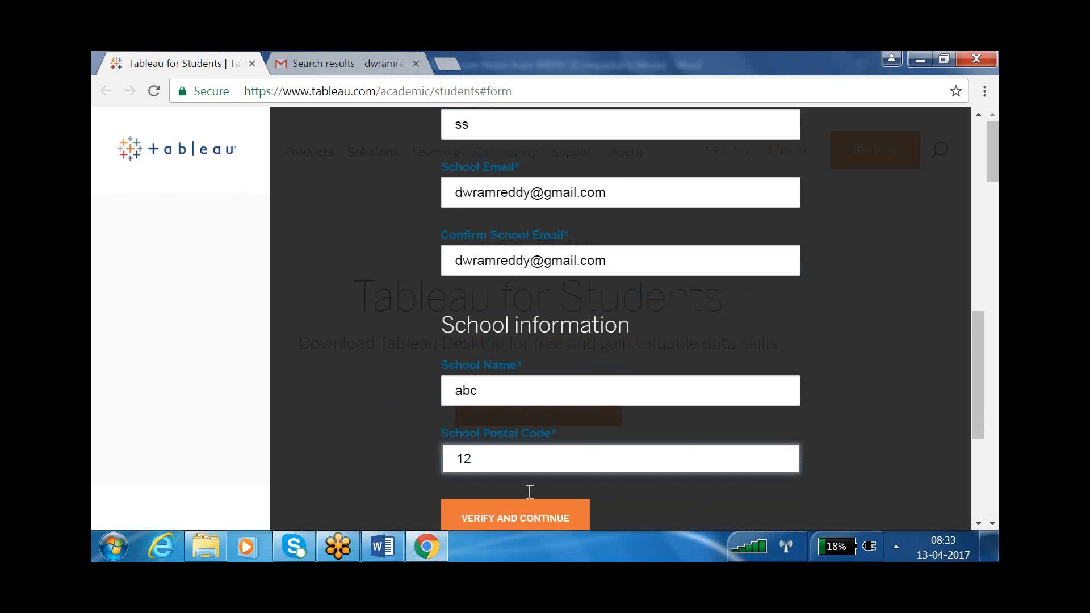
key(ctrl+a)
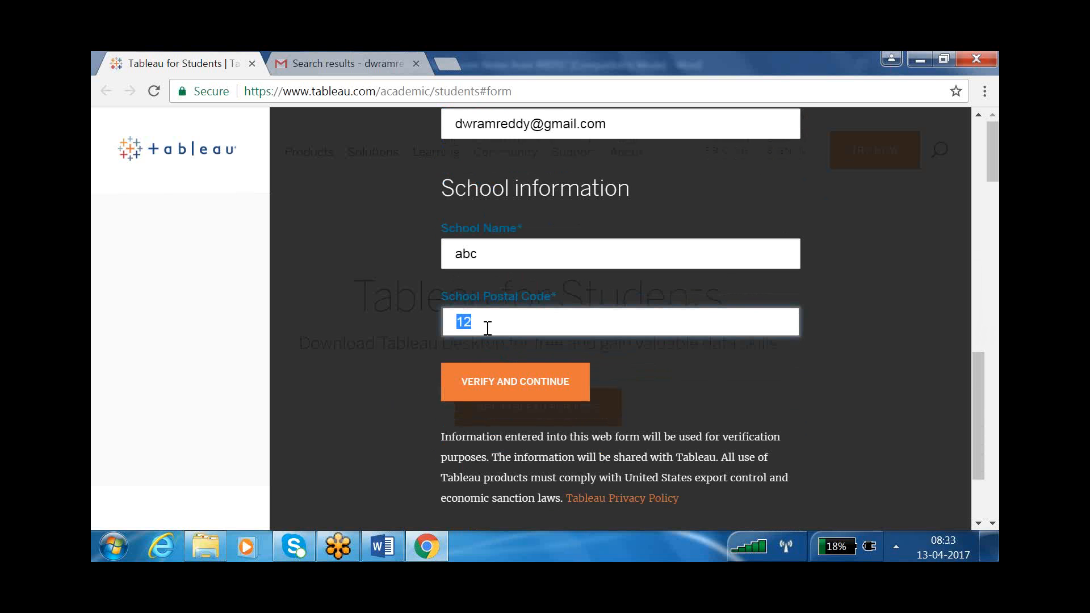
text(500055)
click(547, 388)
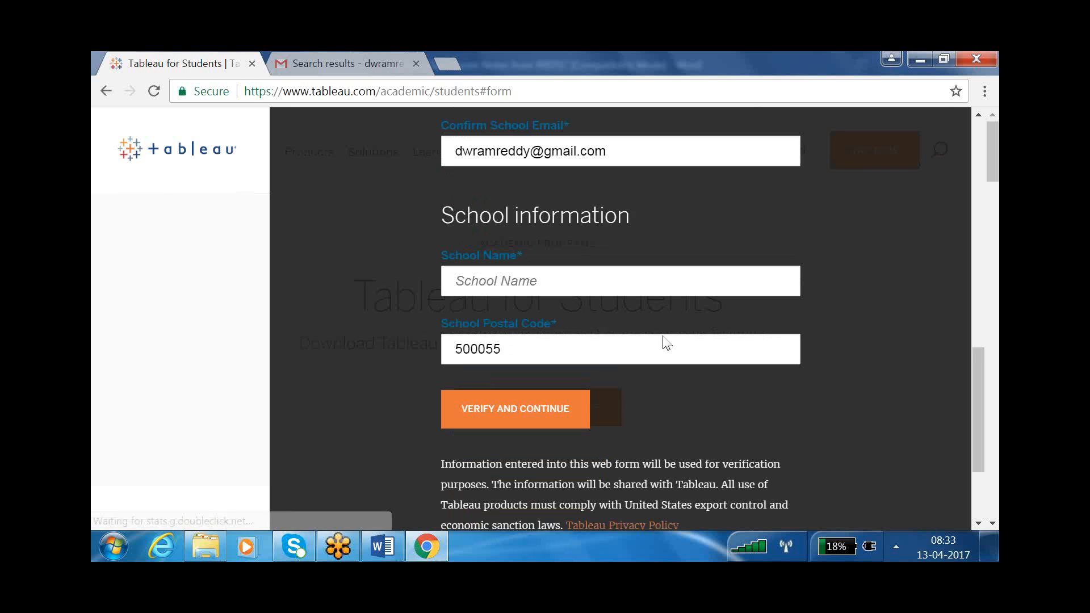
- Choose India in the Country dropdown and resubmit with VERIFY AND CONTINUE
scroll(663, 336, down, 3)
scroll(664, 336, up, 9)
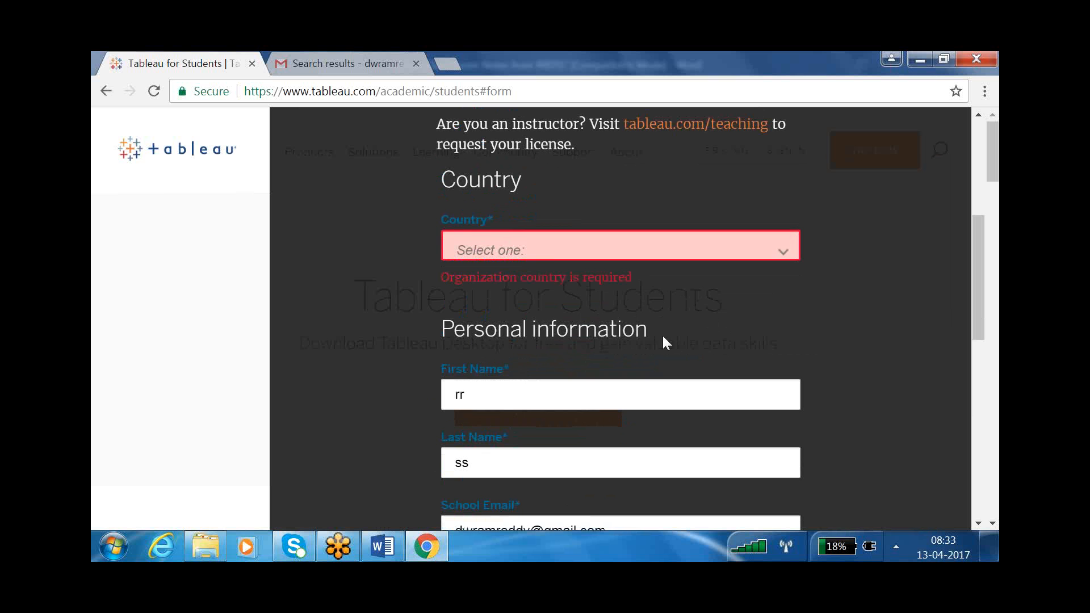
click(550, 247)
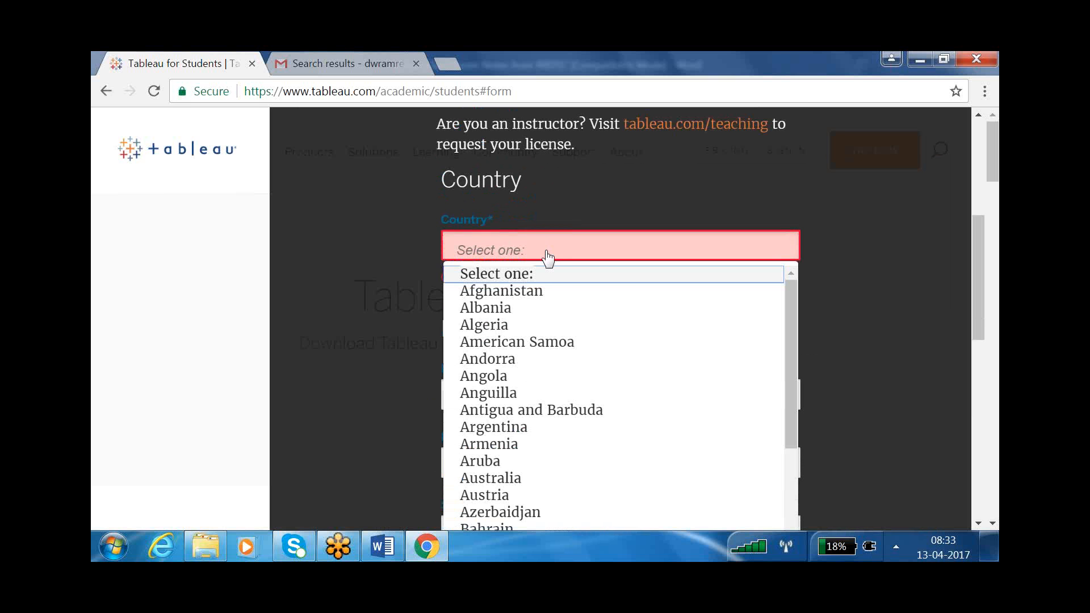
key(i)
key(d)
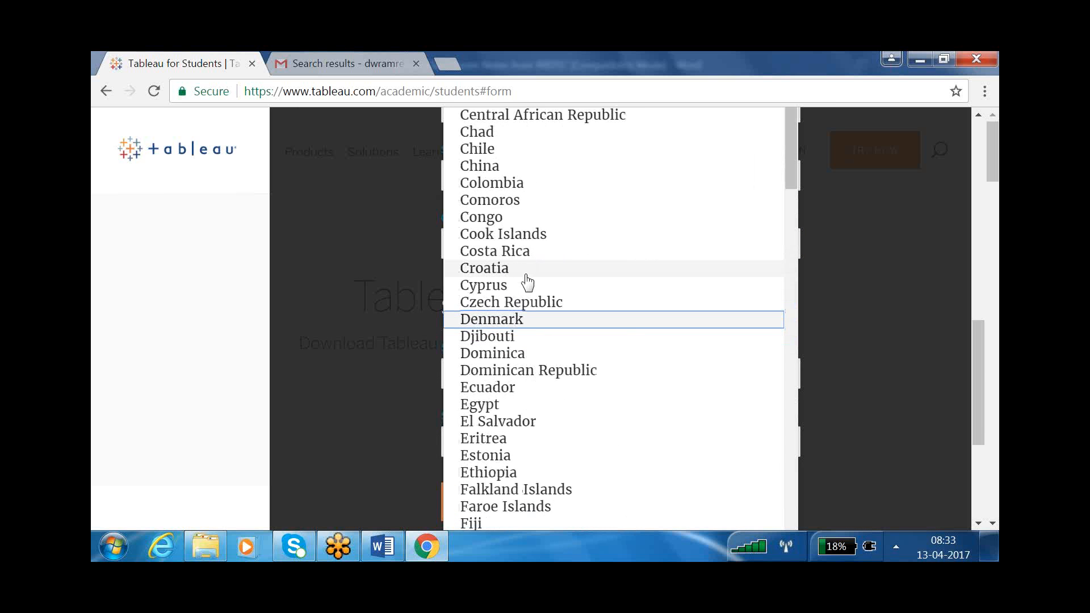
scroll(518, 418, down, 12)
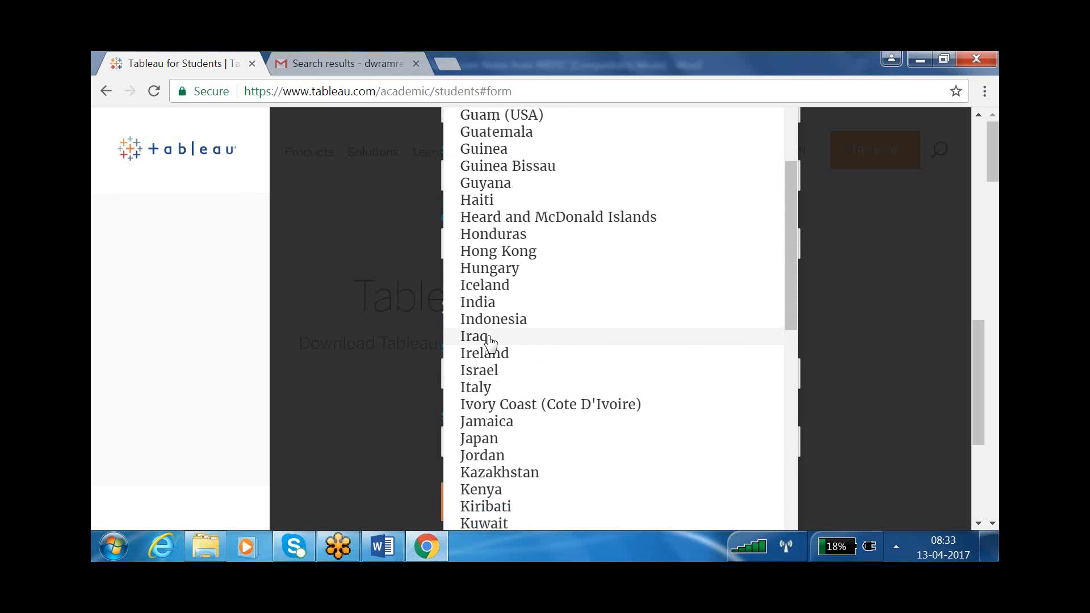
click(487, 307)
scroll(809, 377, down, 5)
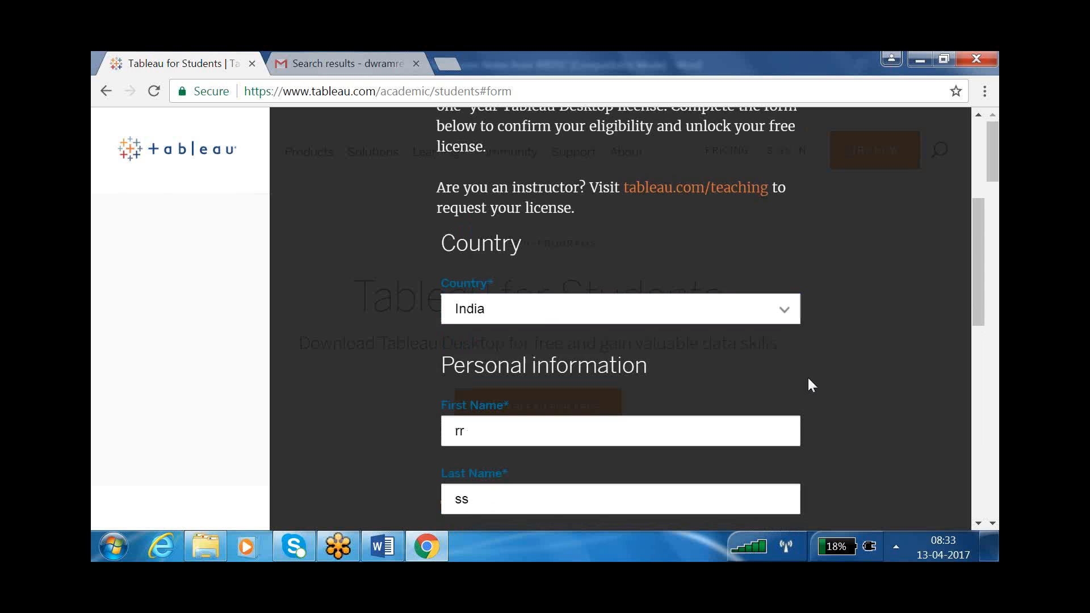
scroll(808, 384, down, 3)
click(549, 476)
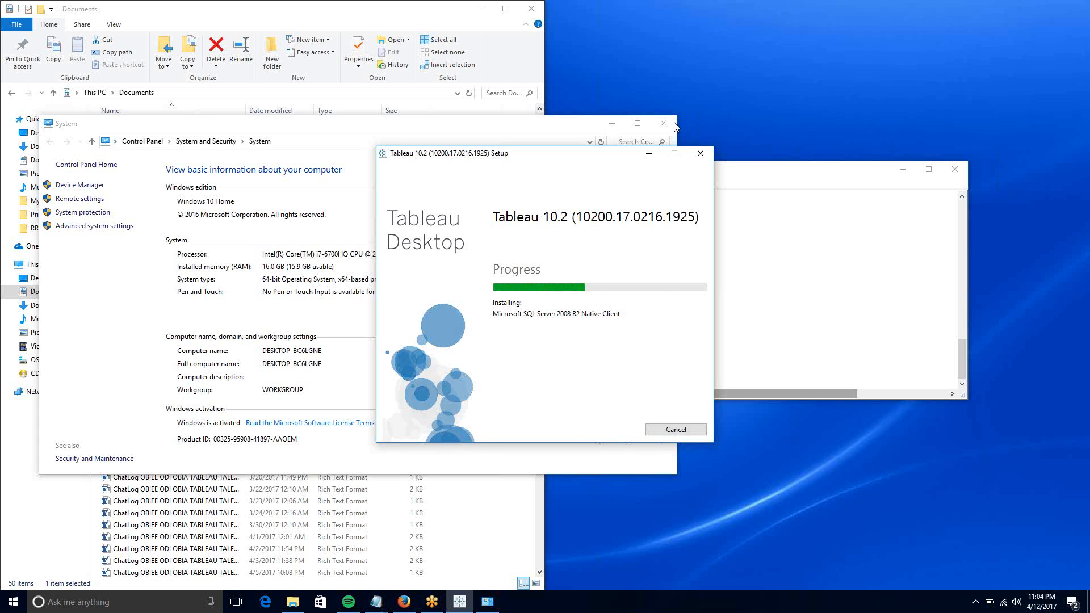
- Close the System information window while Tableau setup keeps installing
click(722, 16)
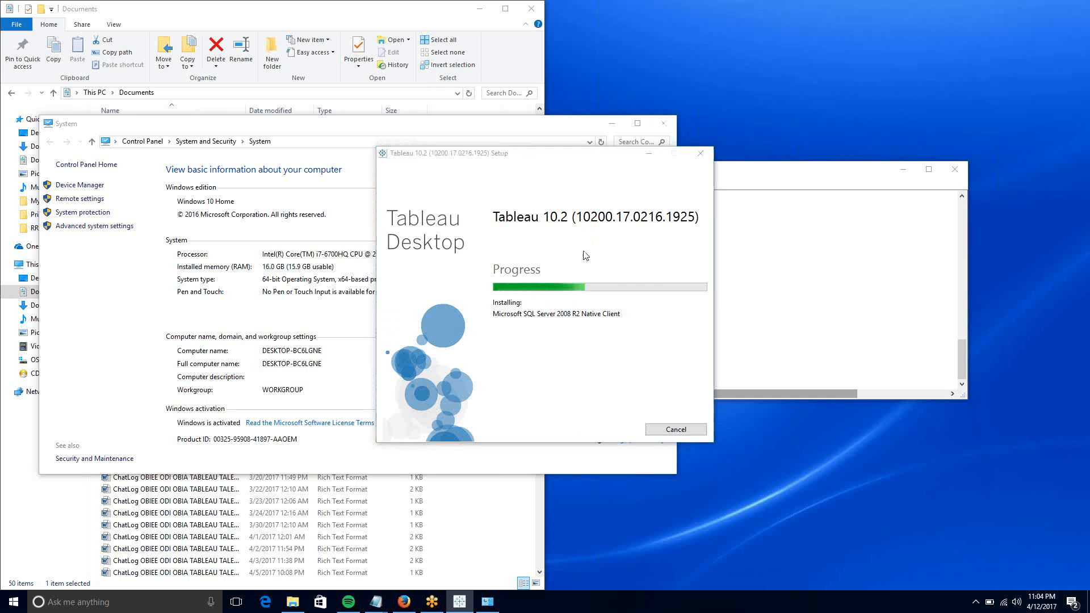
click(352, 367)
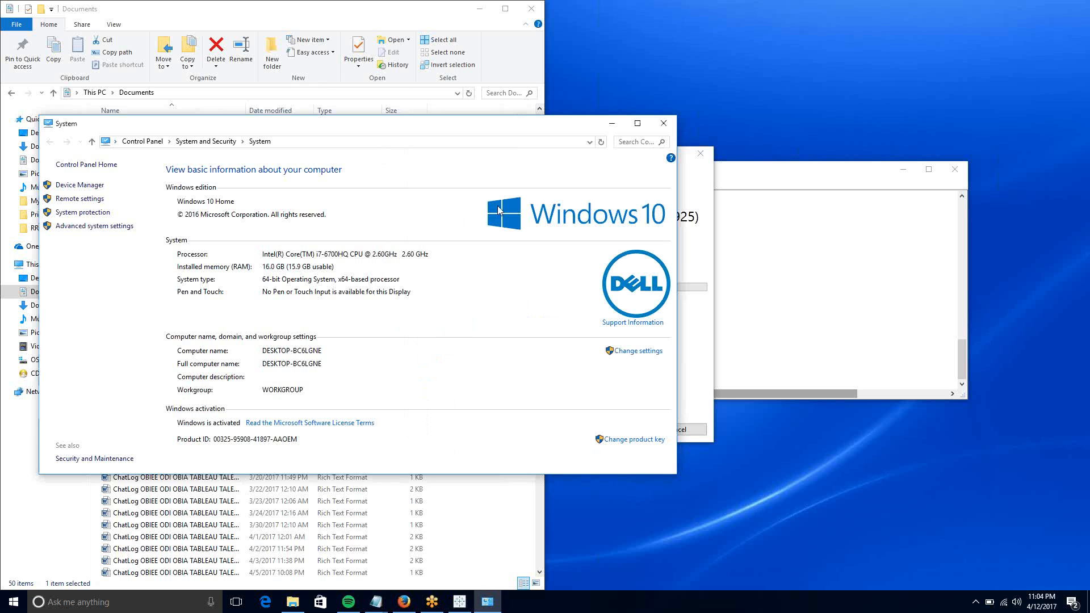
click(663, 124)
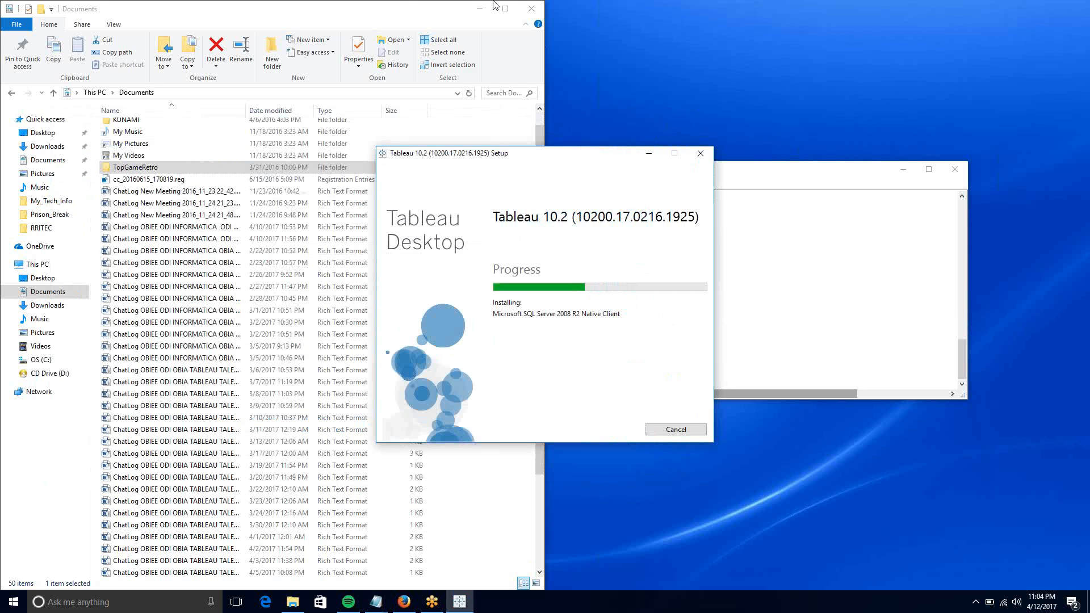
- Check the Documents folder, then bring the Tableau setup progress back to the front
click(409, 3)
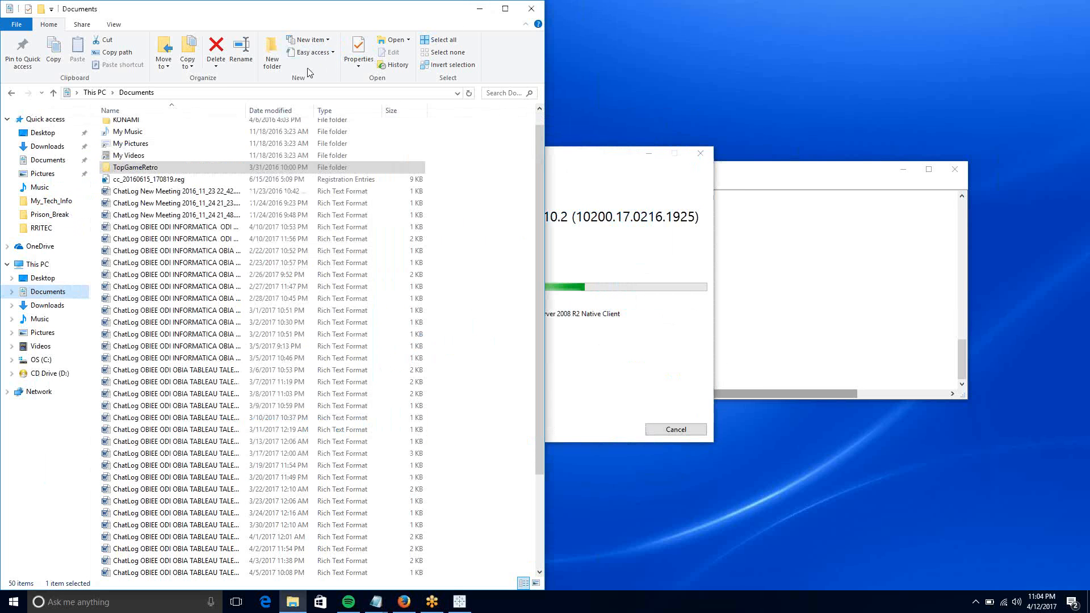
click(295, 94)
scroll(283, 114, up, 1)
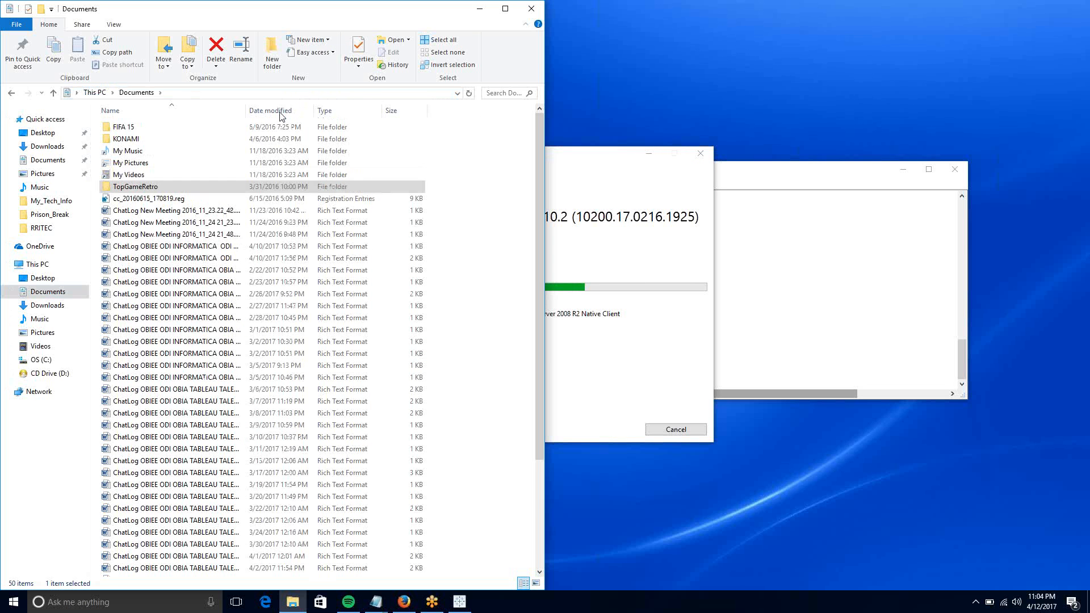
scroll(226, 309, down, 1)
scroll(226, 309, down, 3)
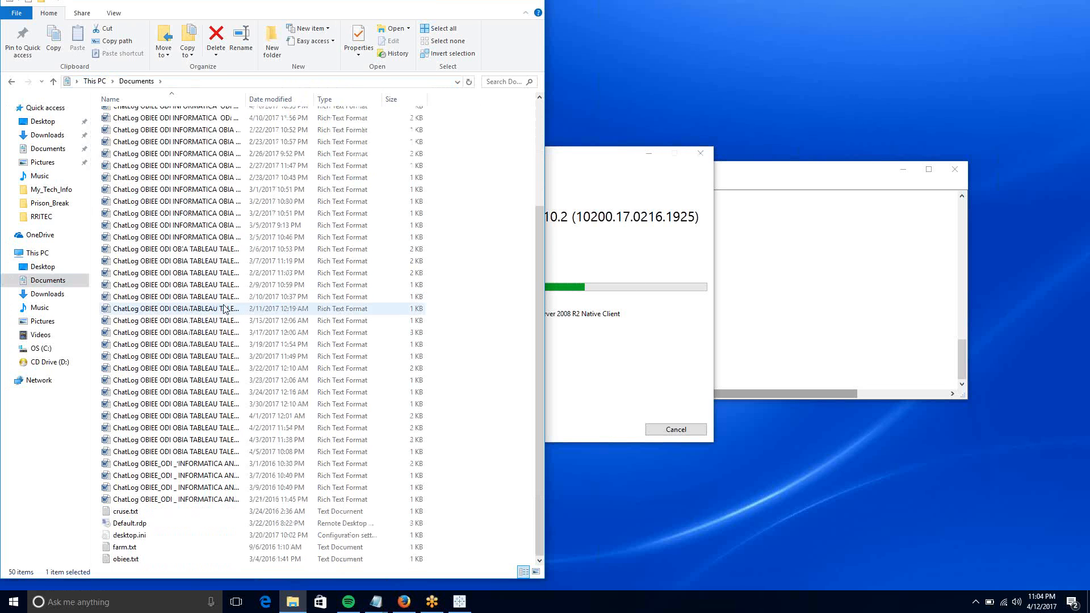
scroll(226, 309, up, 2)
click(671, 274)
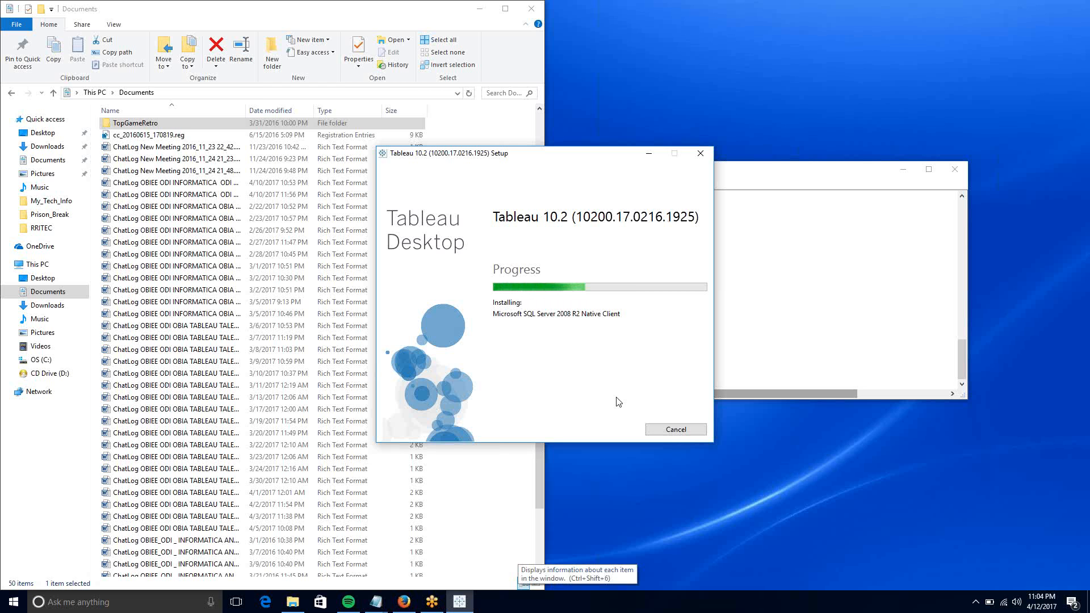
- Switch away from the installer to another running application
drag(540, 509, 461, 585)
click(434, 596)
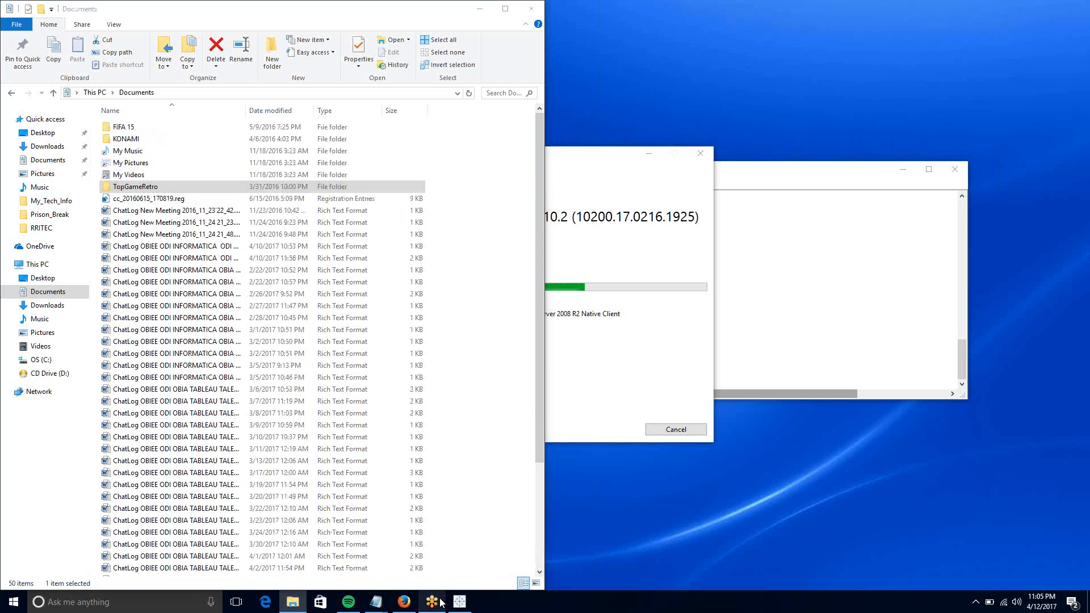
mouse_move(434, 595)
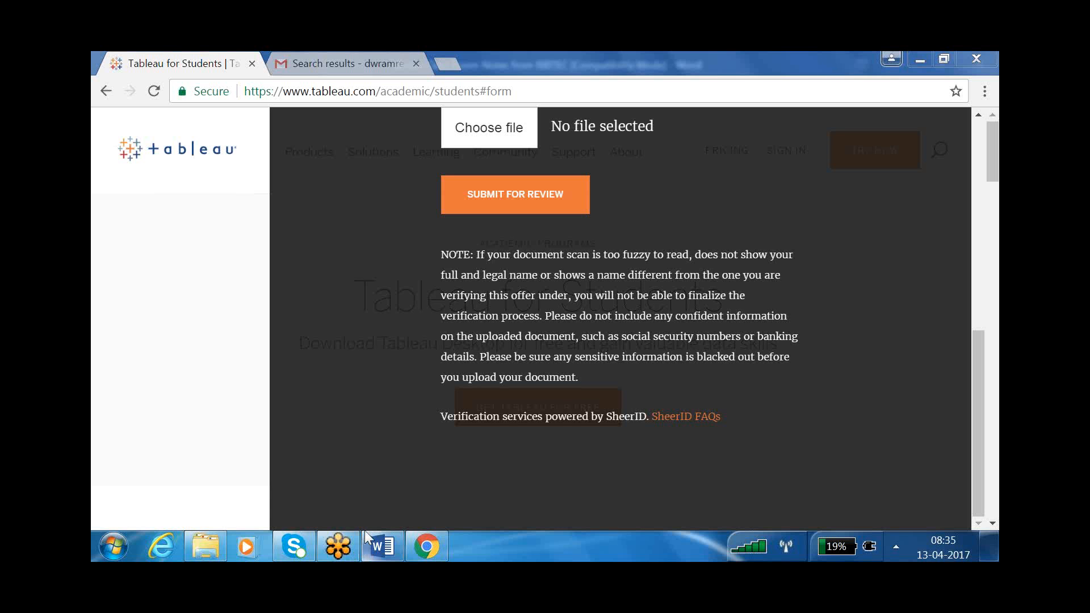
- Launch VMware Workstation and power on the TABLEAU AND POWER BI virtual machine
mouse_move(366, 536)
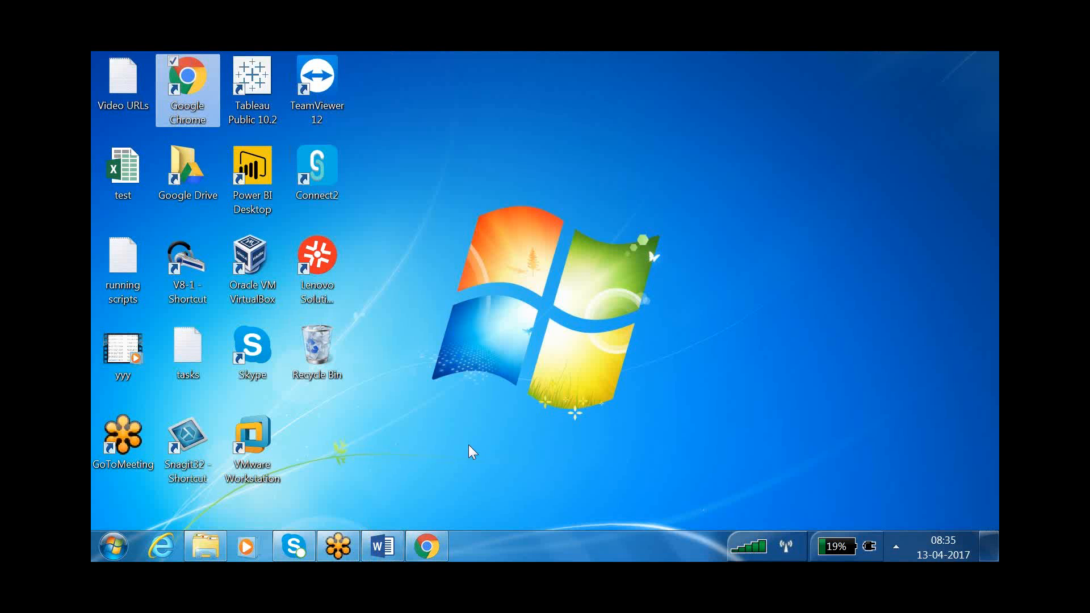
double_click(243, 440)
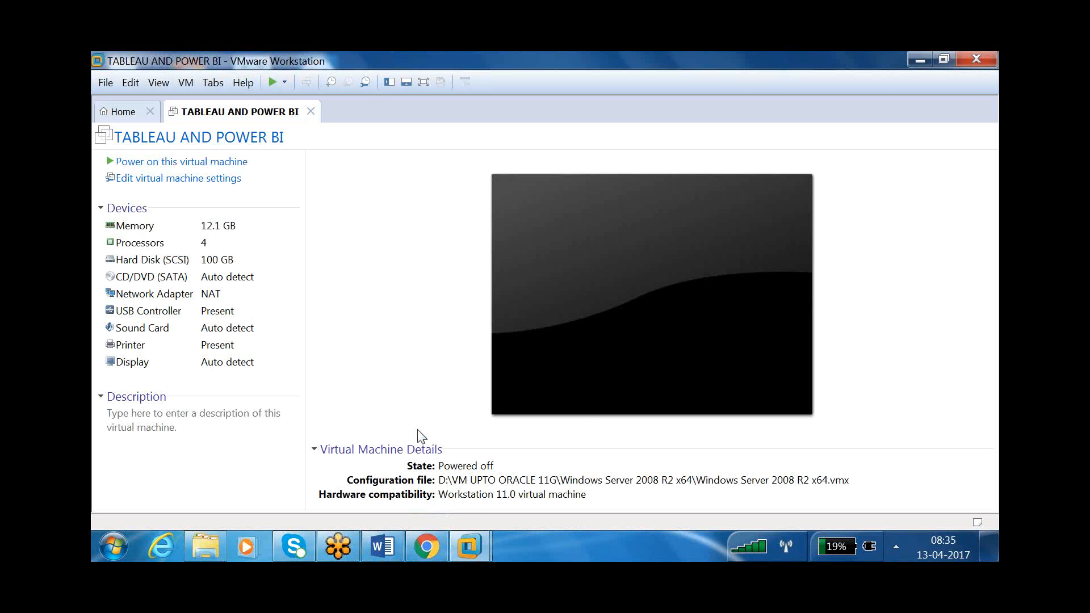
click(203, 162)
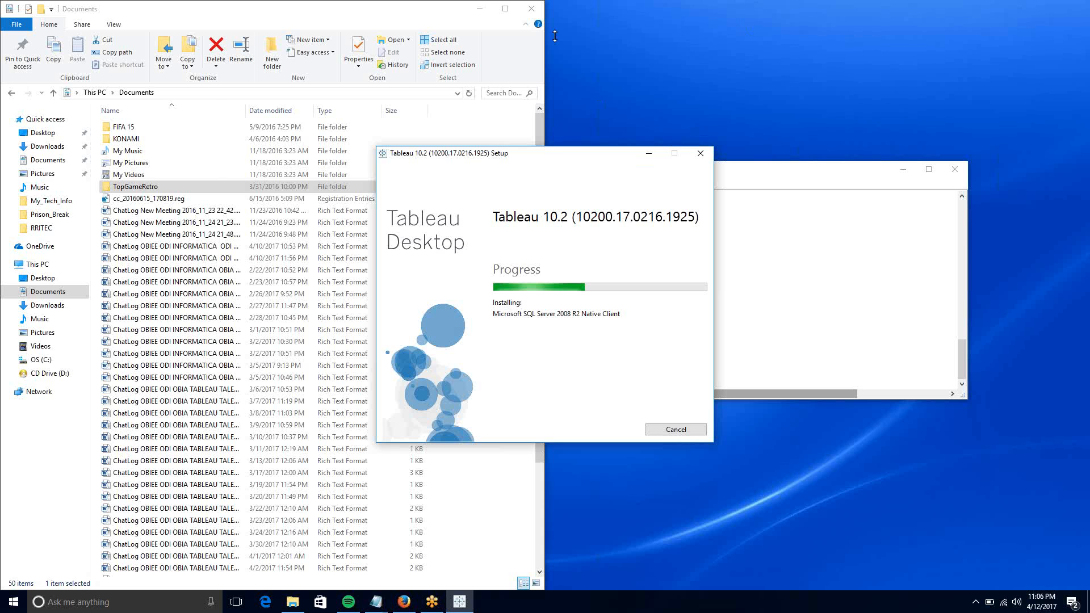
- Minimize the Documents folder and Notepad notes to clear the screen
click(482, 9)
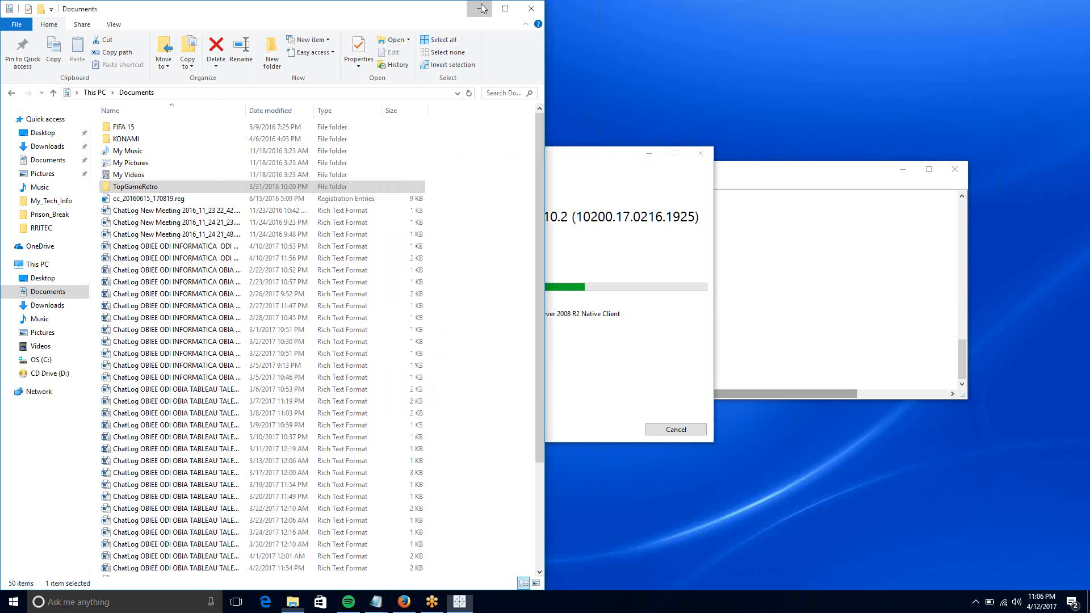
click(481, 9)
click(732, 267)
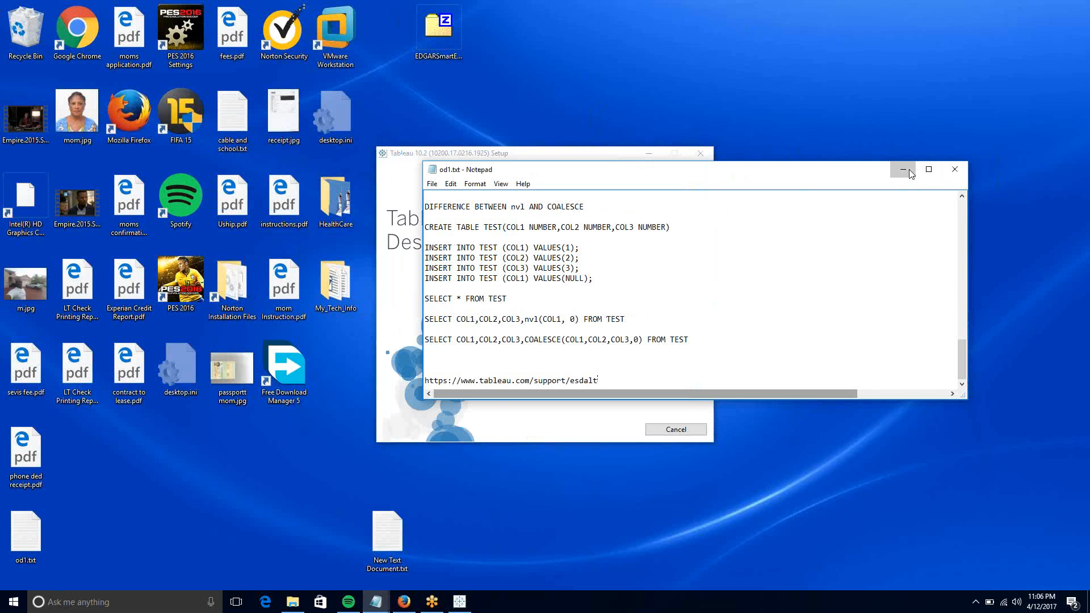
click(909, 170)
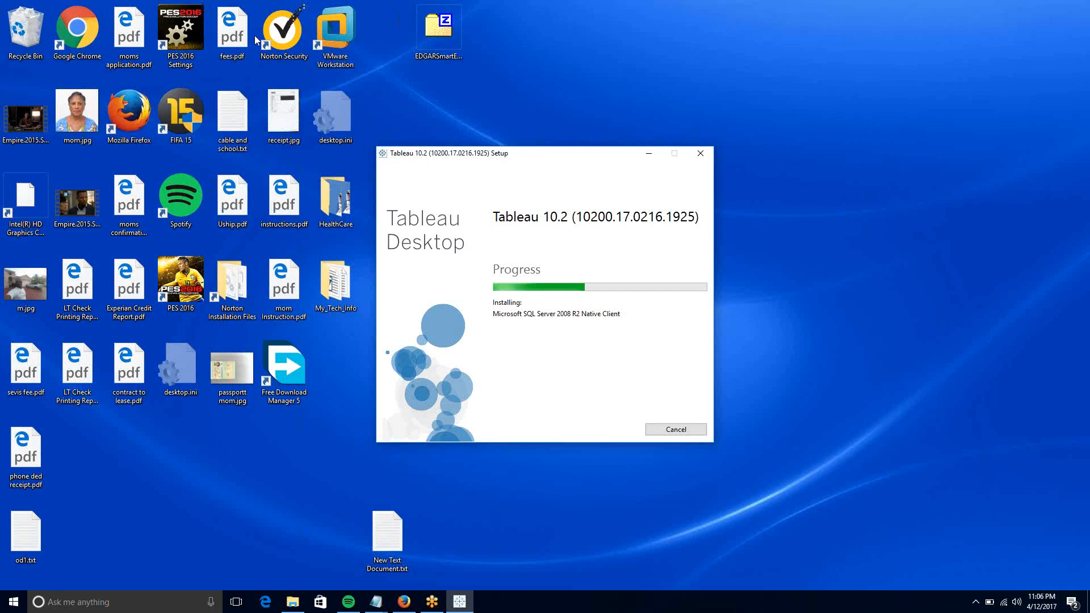
click(829, 74)
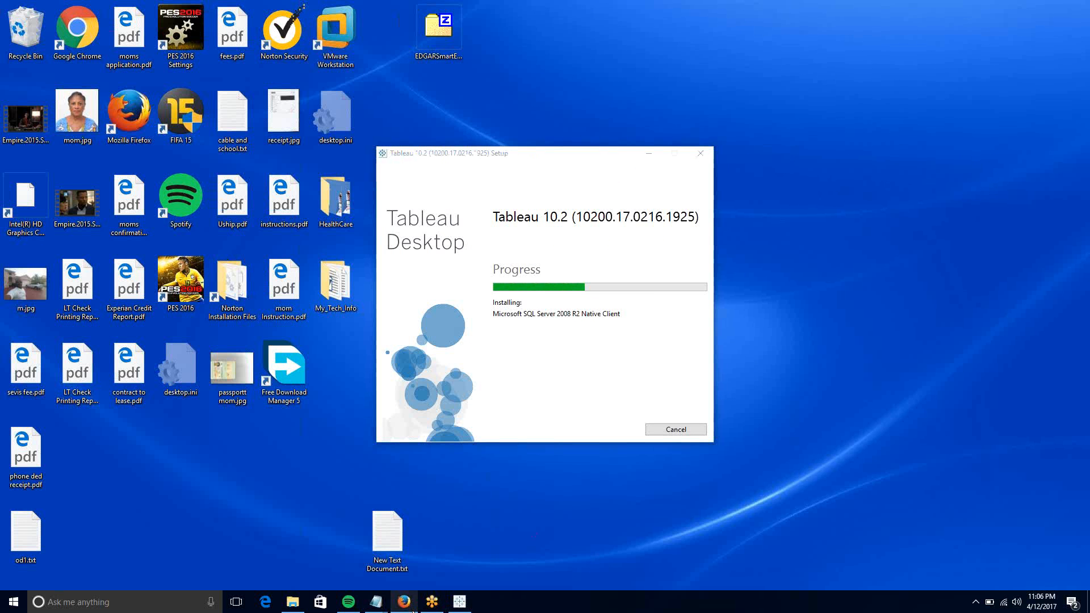
- Restore the Tableau downloads page in Firefox and move the setup dialog left beside it
click(413, 610)
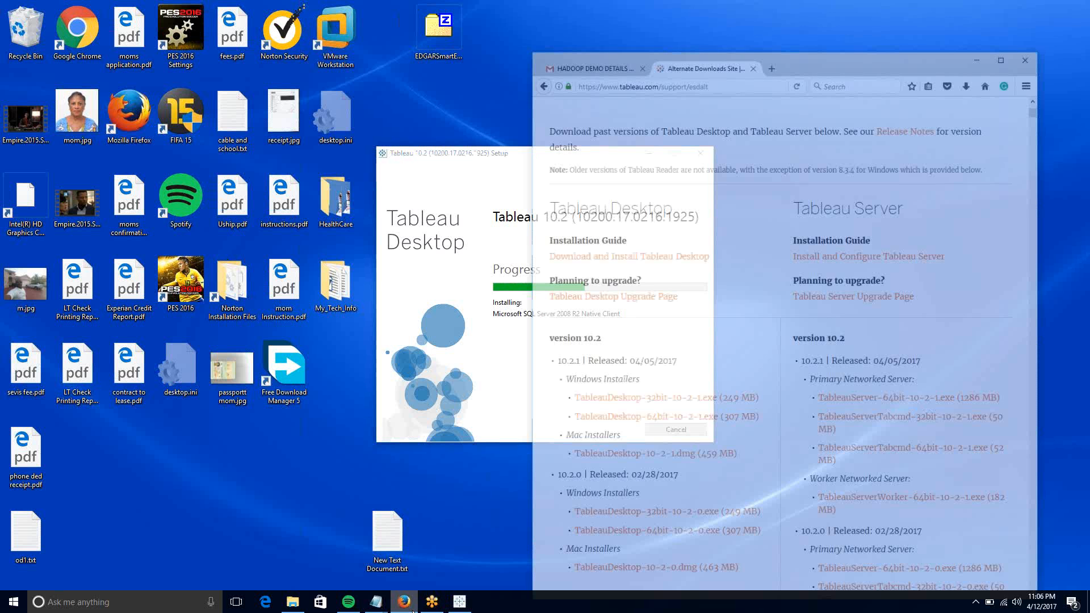
scroll(733, 197, up, 4)
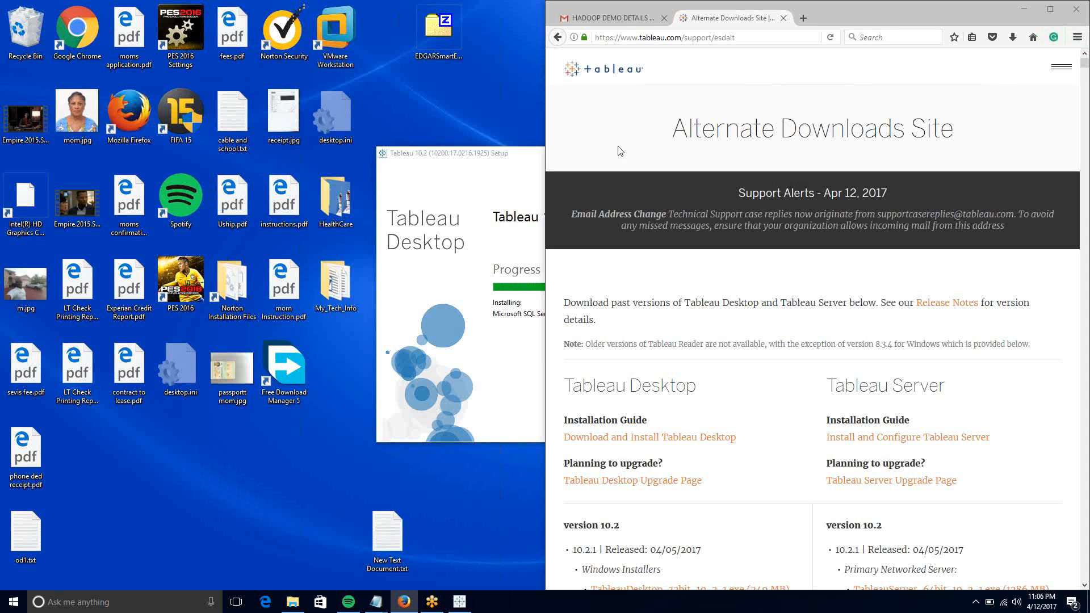
click(476, 162)
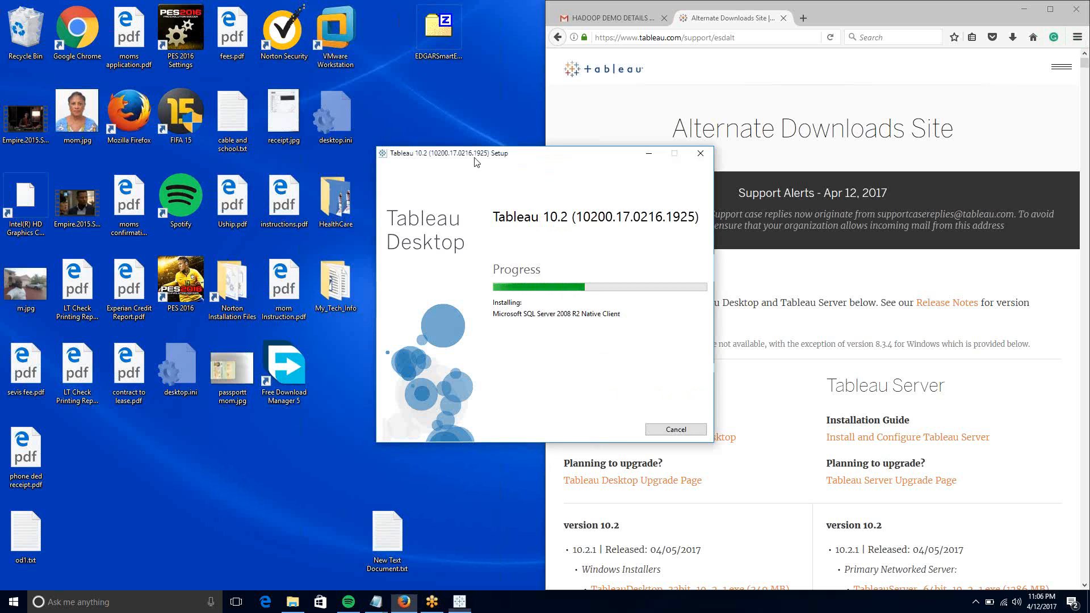
drag(476, 162, 238, 124)
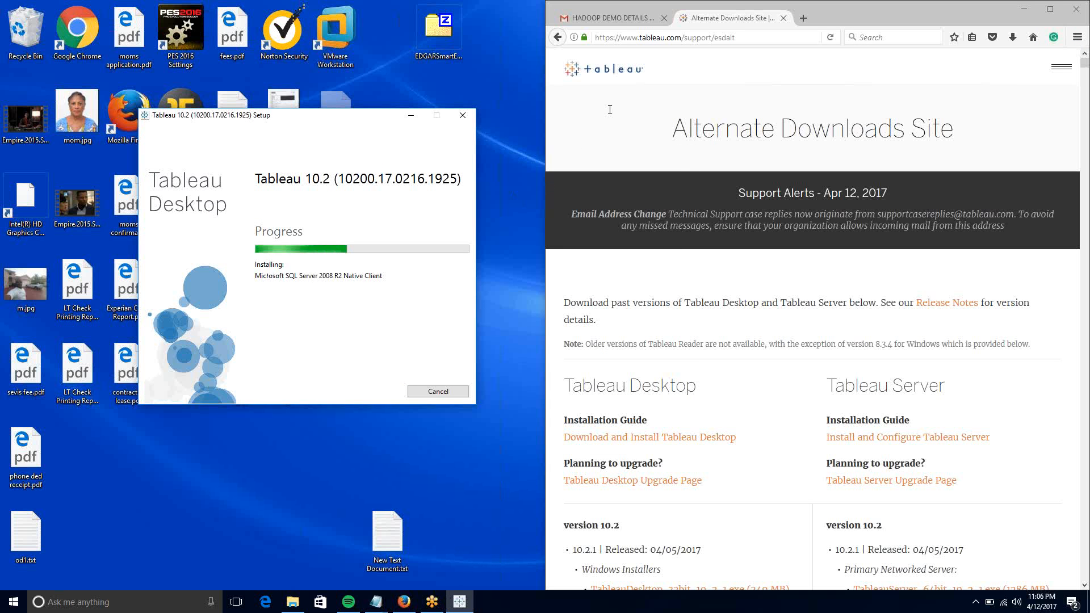
click(718, 19)
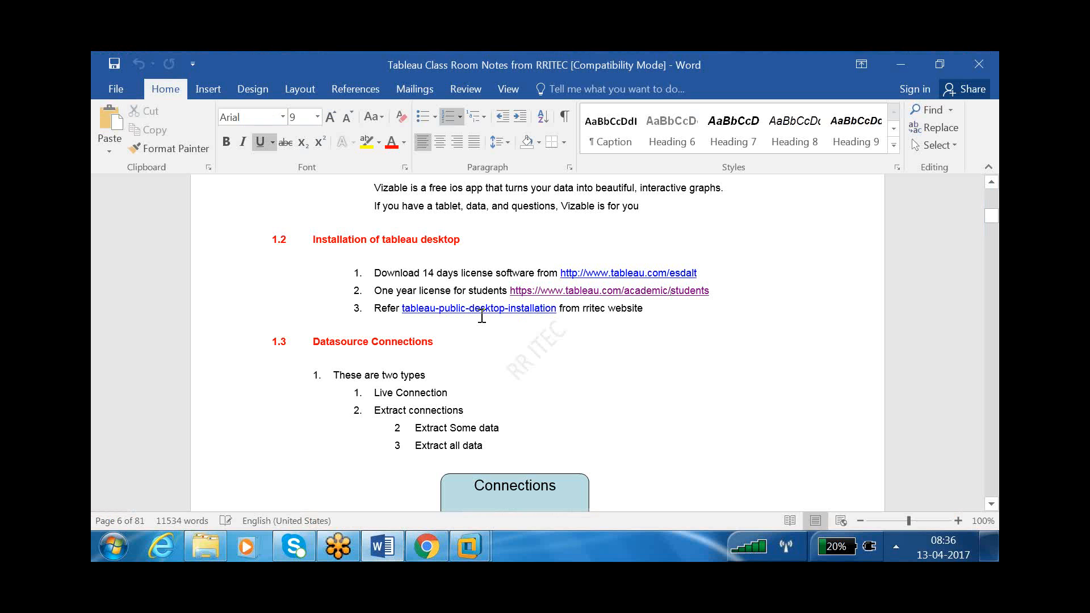
click(926, 280)
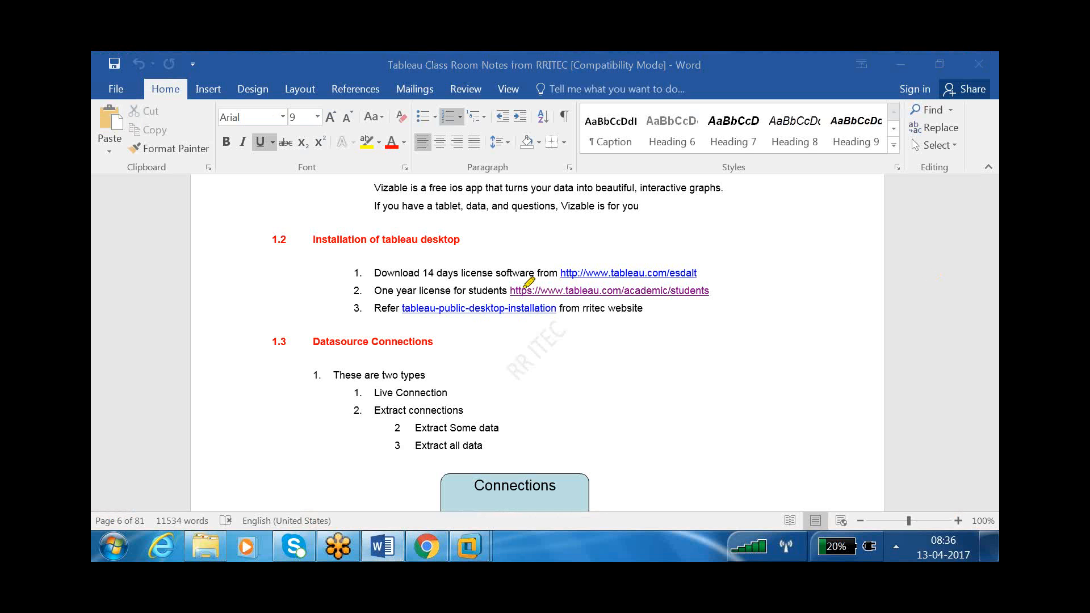
drag(510, 291, 712, 292)
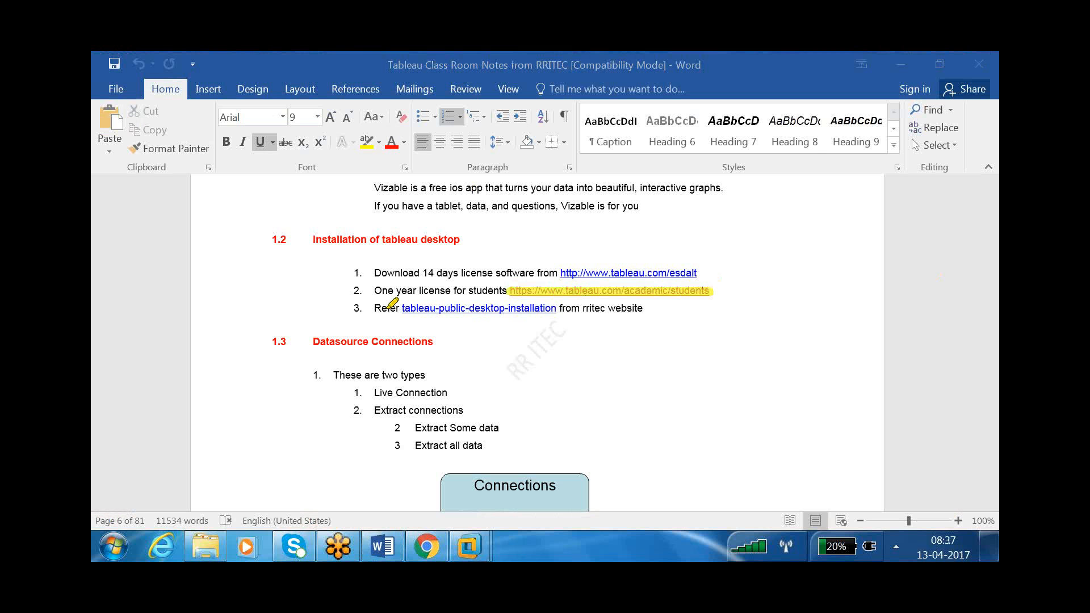
mouse_move(474, 543)
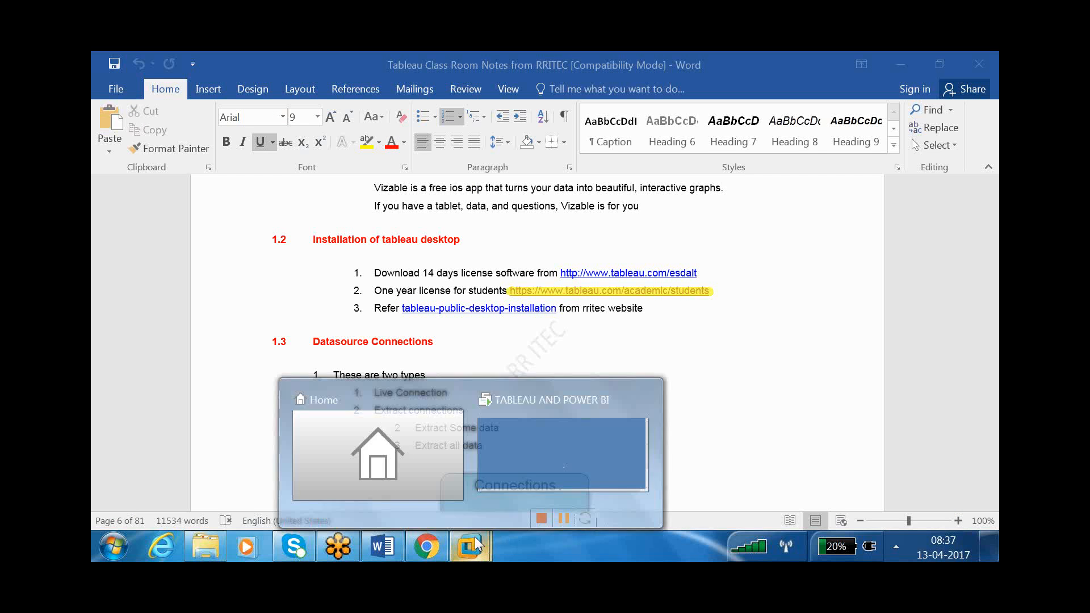
click(527, 456)
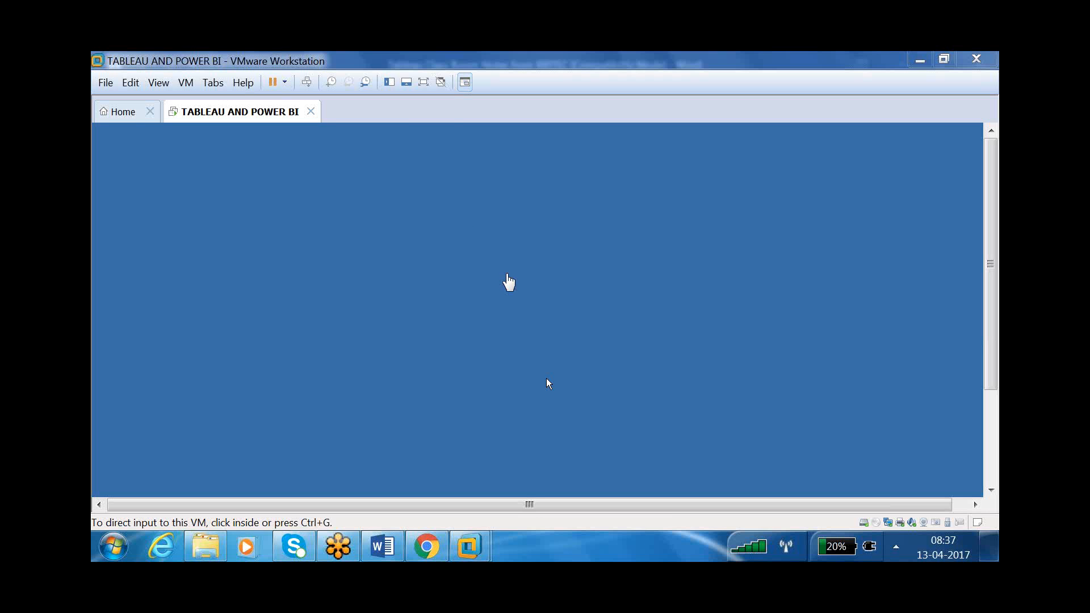
- Give the TABLEAU AND POWER BI VM input focus and switch it to full screen
click(508, 277)
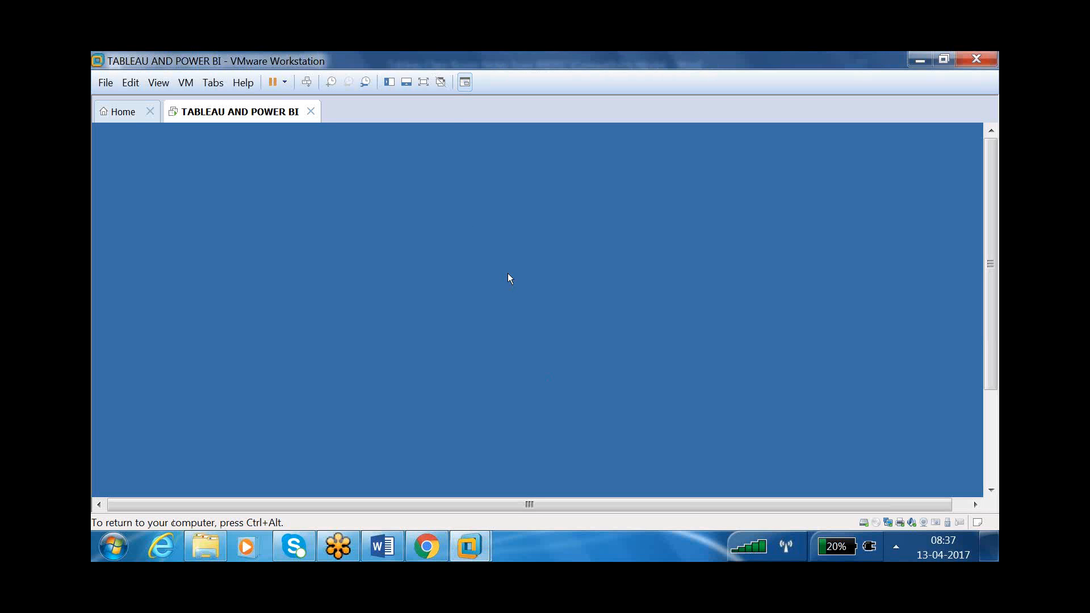
click(423, 82)
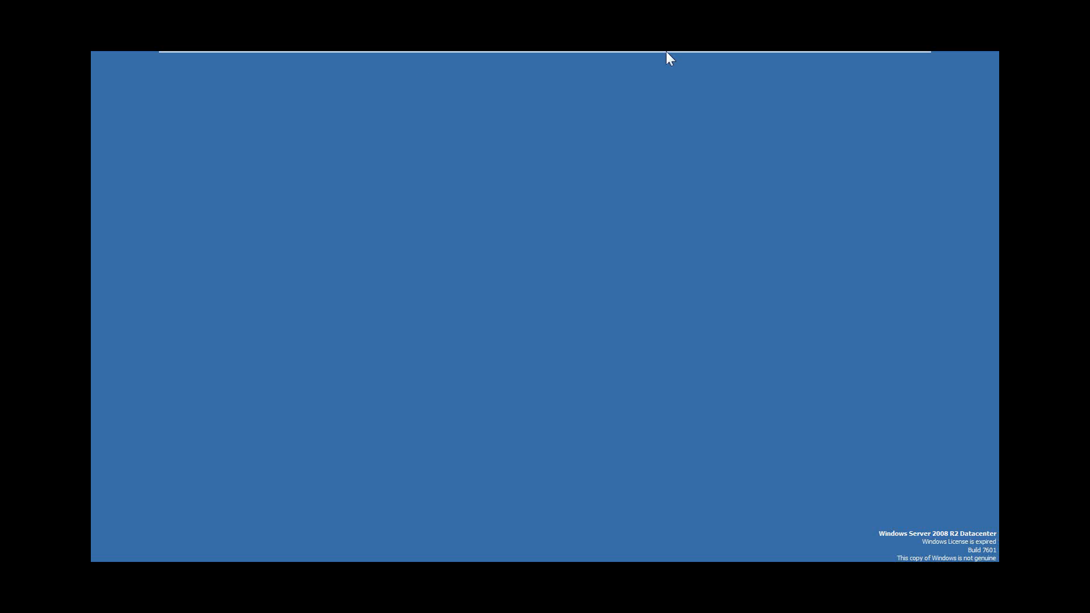
mouse_move(666, 51)
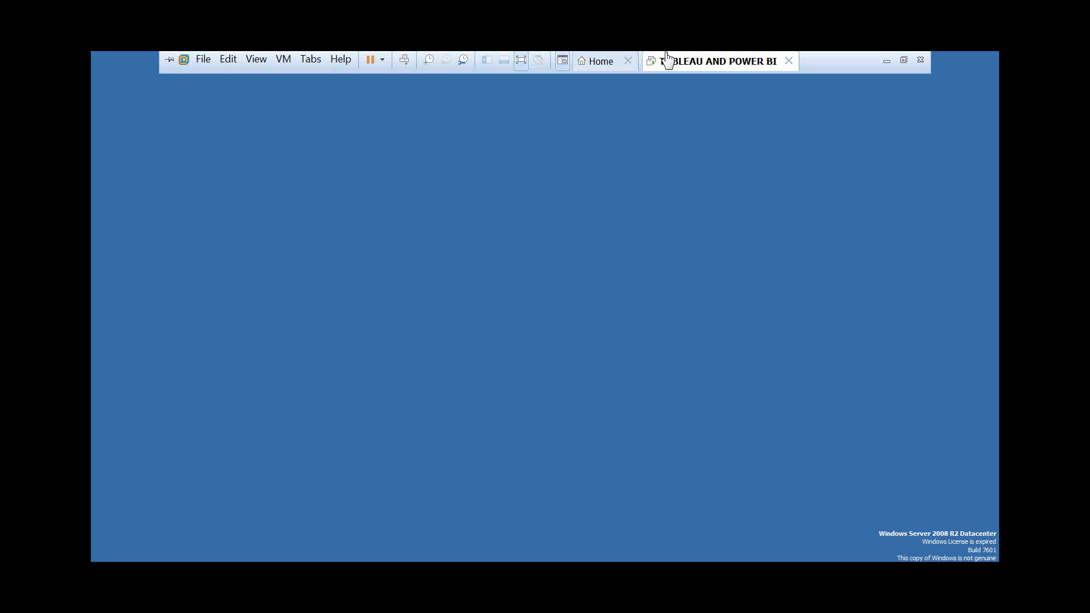
- Highlight item 3's installation guide line and the 1.2 tableau desktop heading in the notes
click(886, 65)
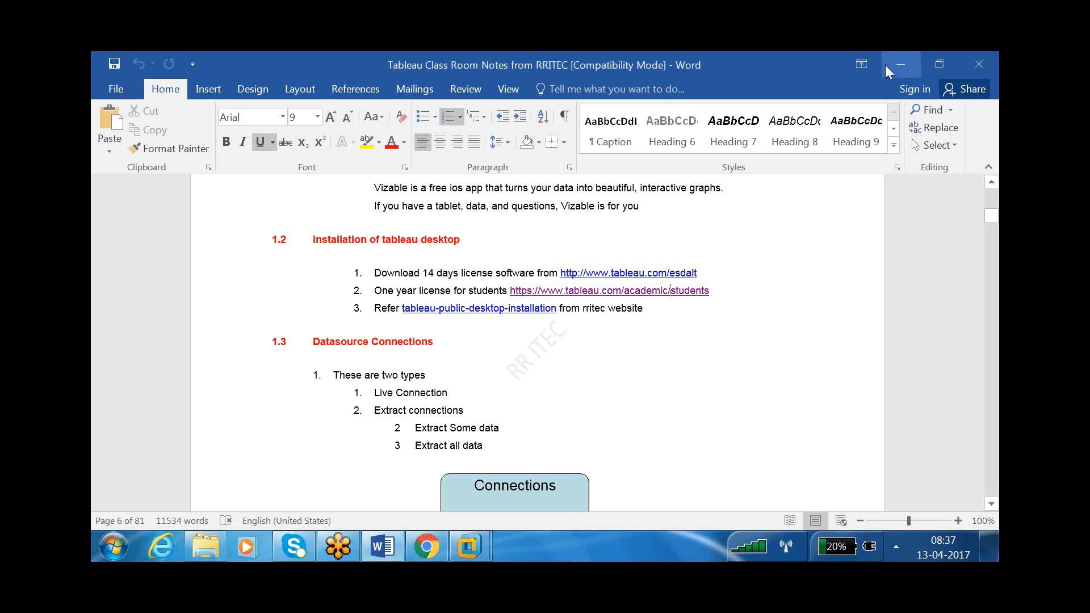
click(659, 207)
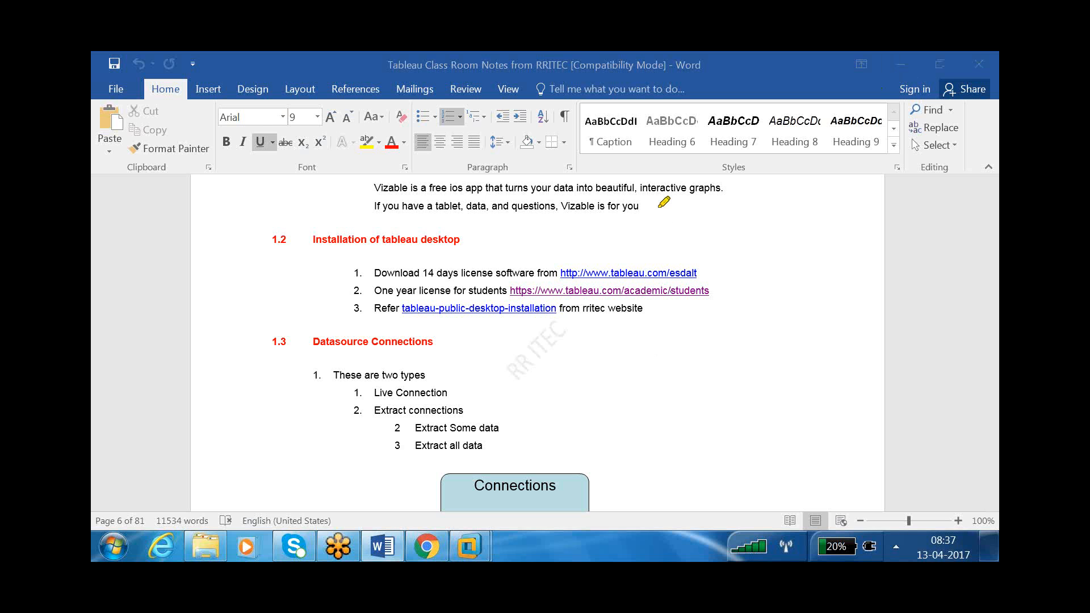
drag(380, 312, 642, 311)
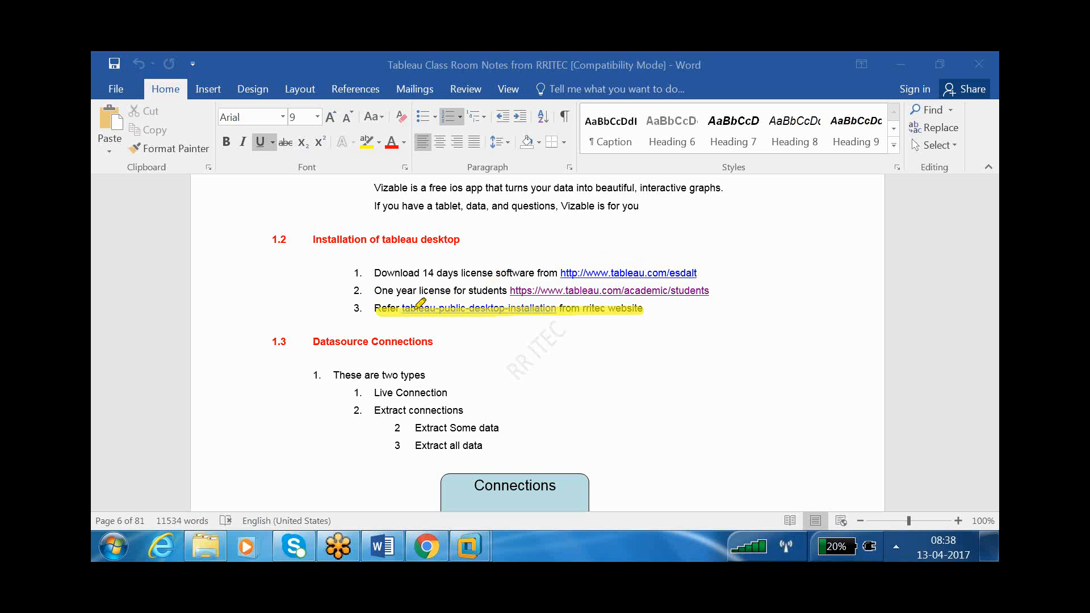
right_click(658, 254)
mouse_move(446, 303)
mouse_down()
mouse_move(508, 305)
mouse_move(408, 306)
mouse_move(483, 305)
mouse_up()
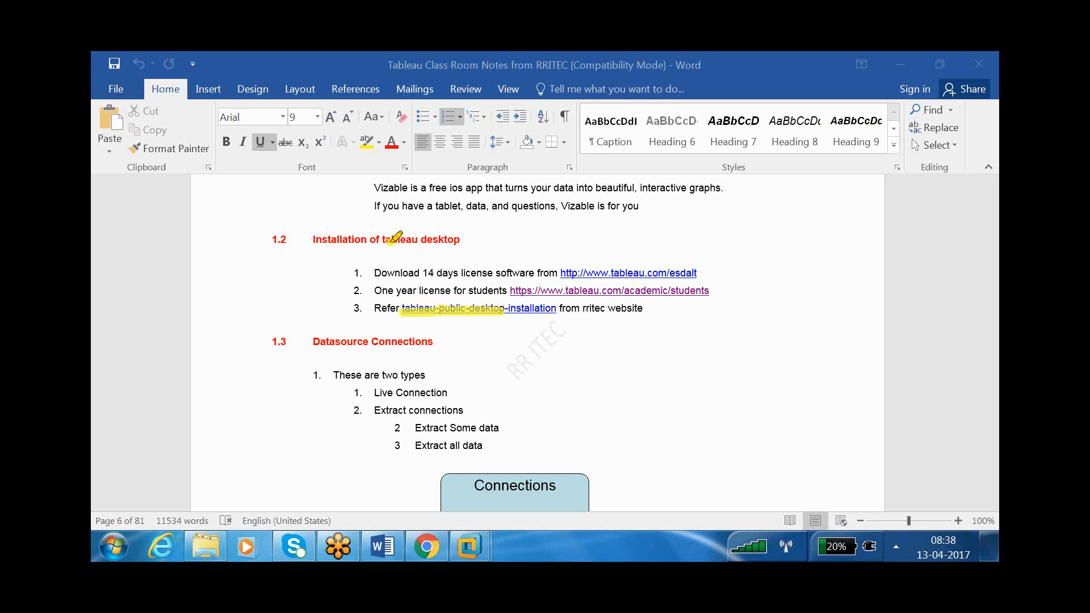
drag(387, 240, 457, 239)
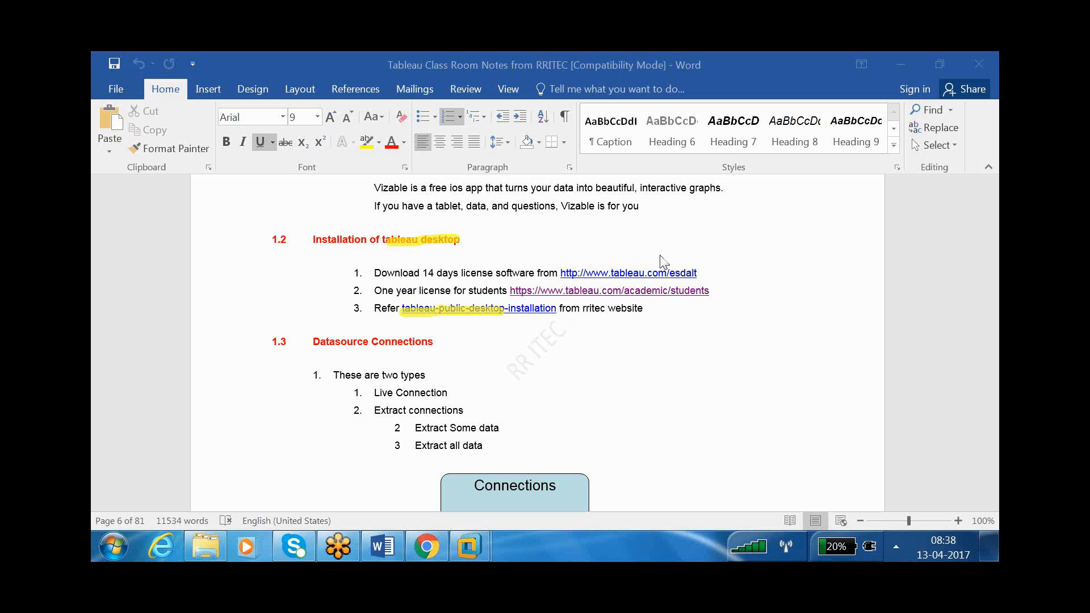
- Clear all highlight marks and highlight only the 1.3 Datasource Connections heading
click(945, 358)
drag(313, 341, 433, 339)
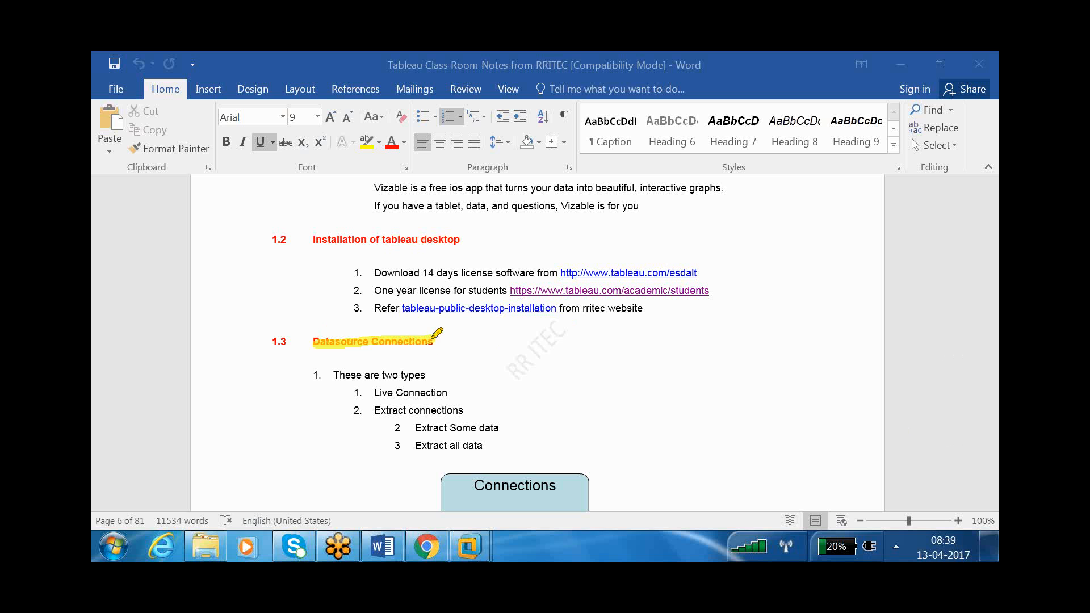
mouse_move(472, 546)
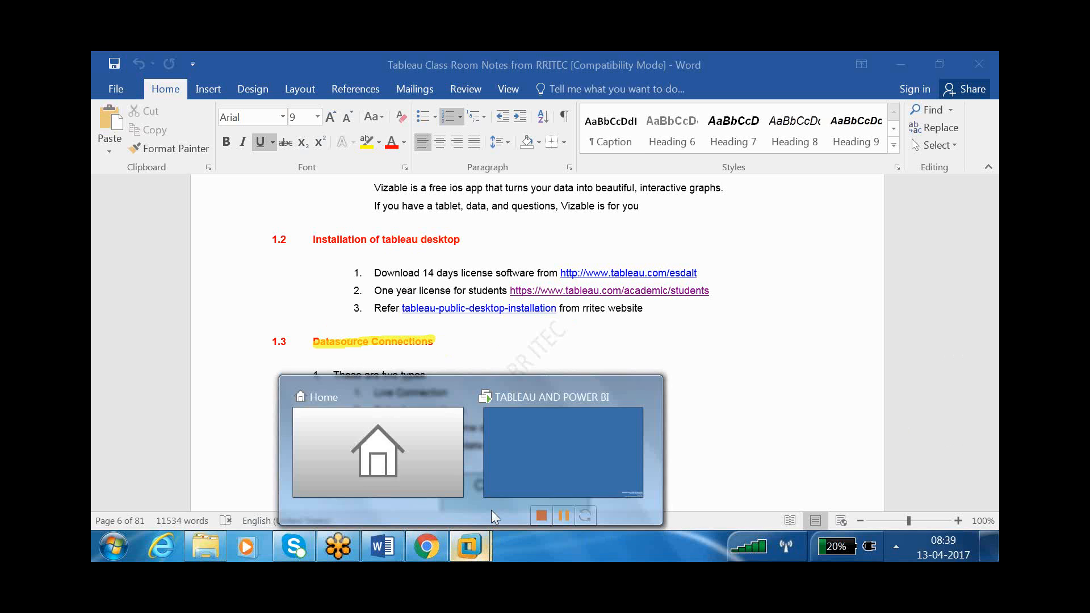
click(549, 459)
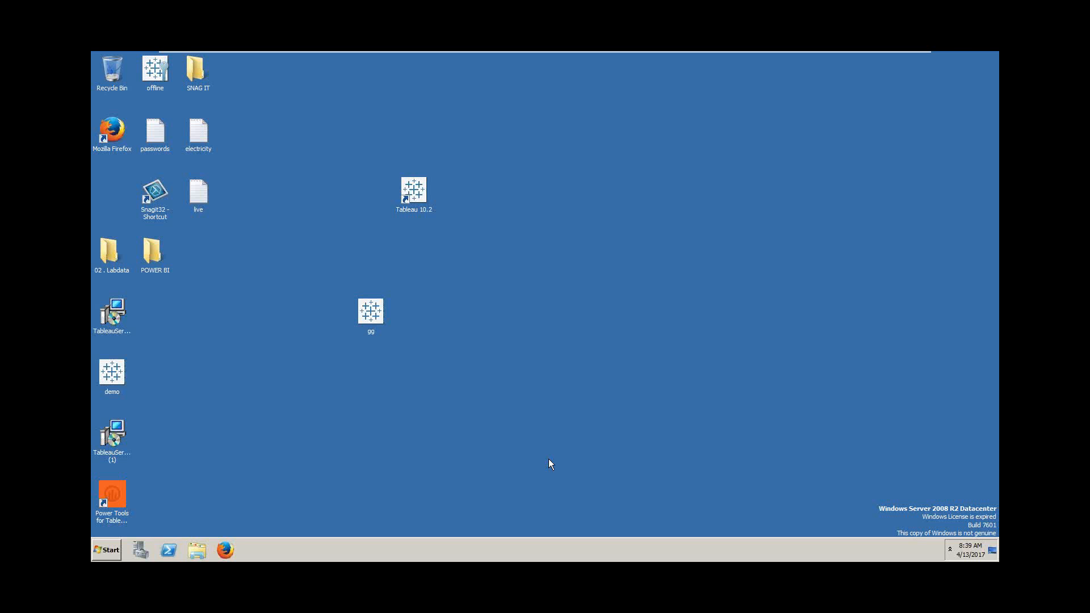
- Launch Tableau 10.2 from its desktop shortcut and reposition the shortcut
click(417, 196)
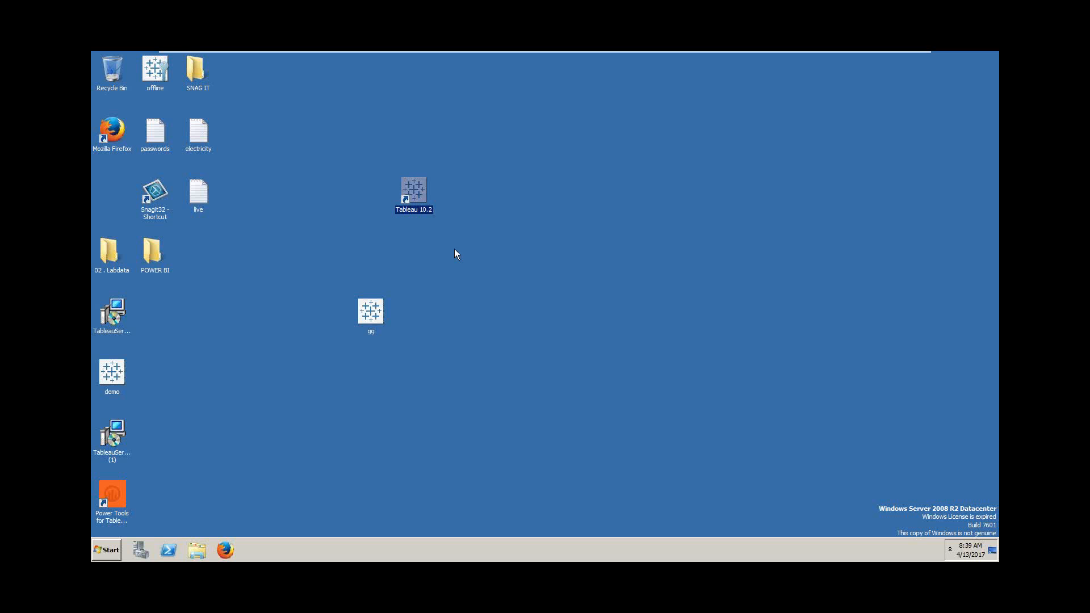
double_click(415, 193)
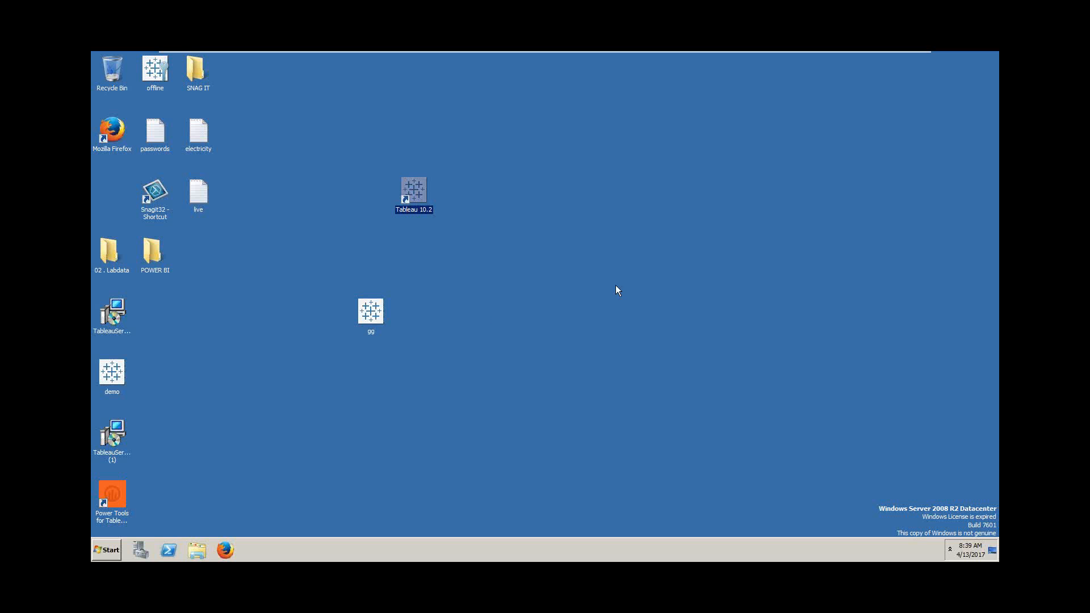
click(531, 268)
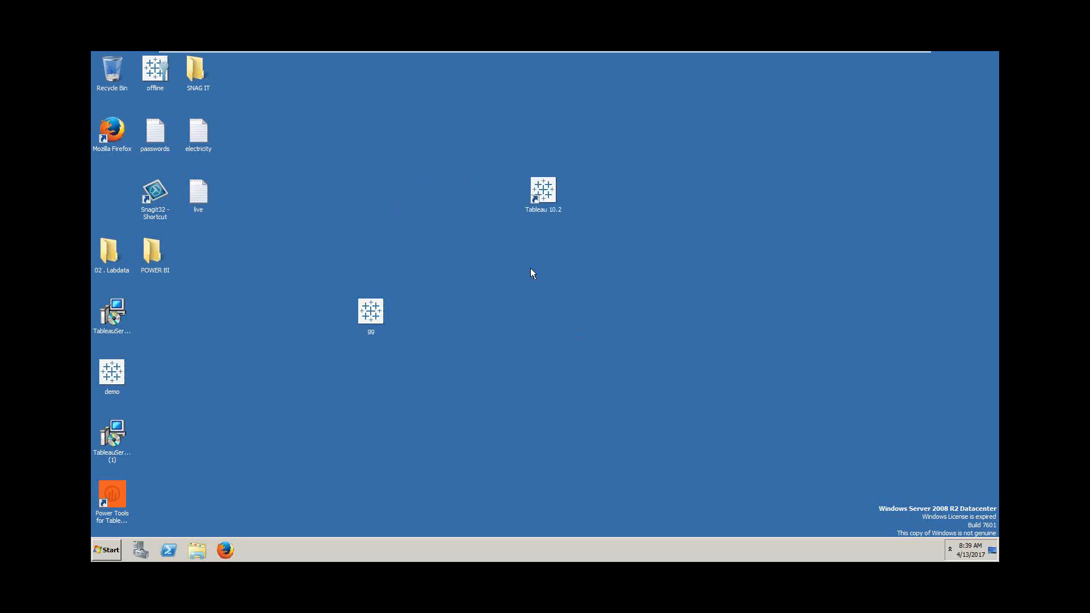
click(546, 195)
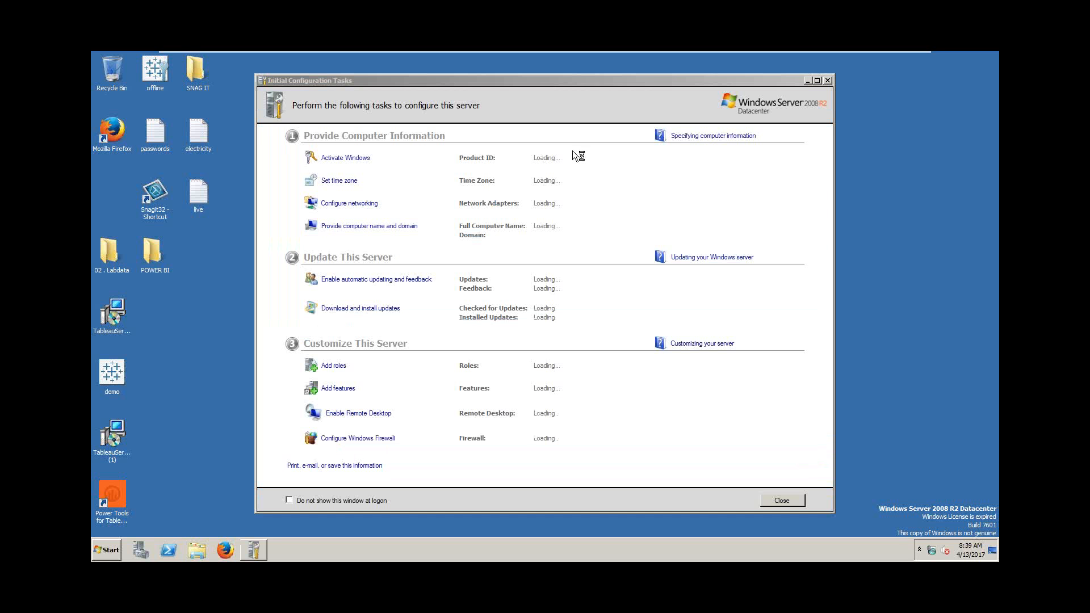
- Close Initial Configuration Tasks and Server Manager, and cancel the Windows Activation prompt
click(828, 82)
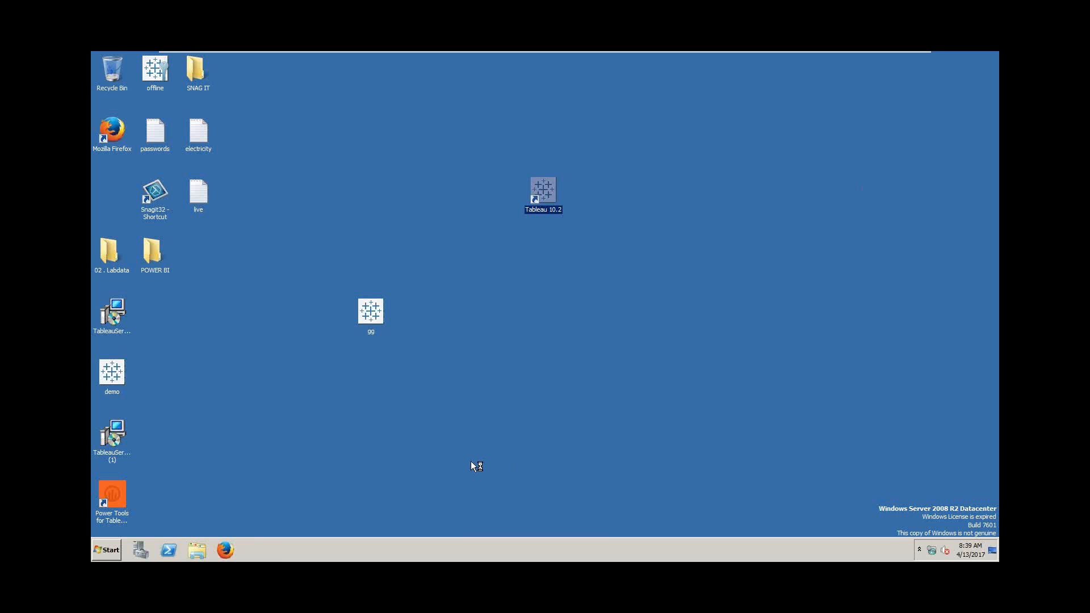
click(485, 448)
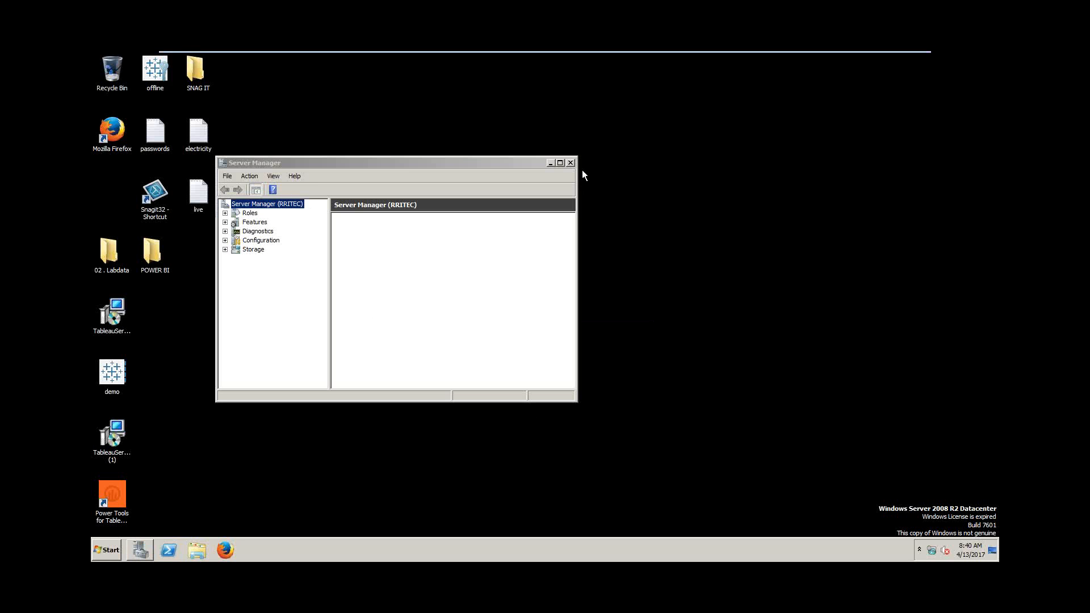
click(571, 163)
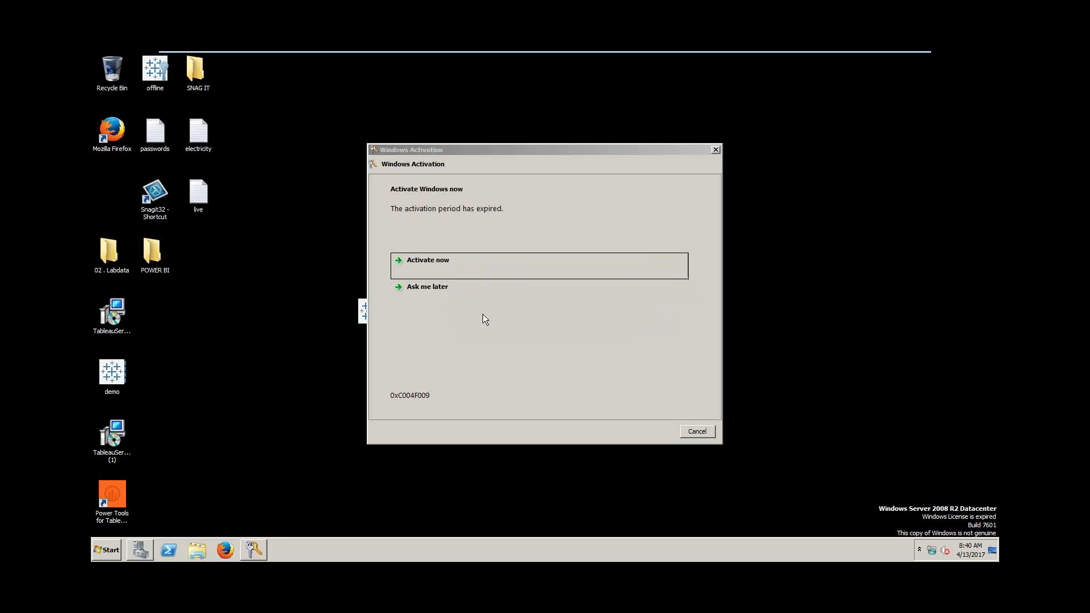
click(698, 431)
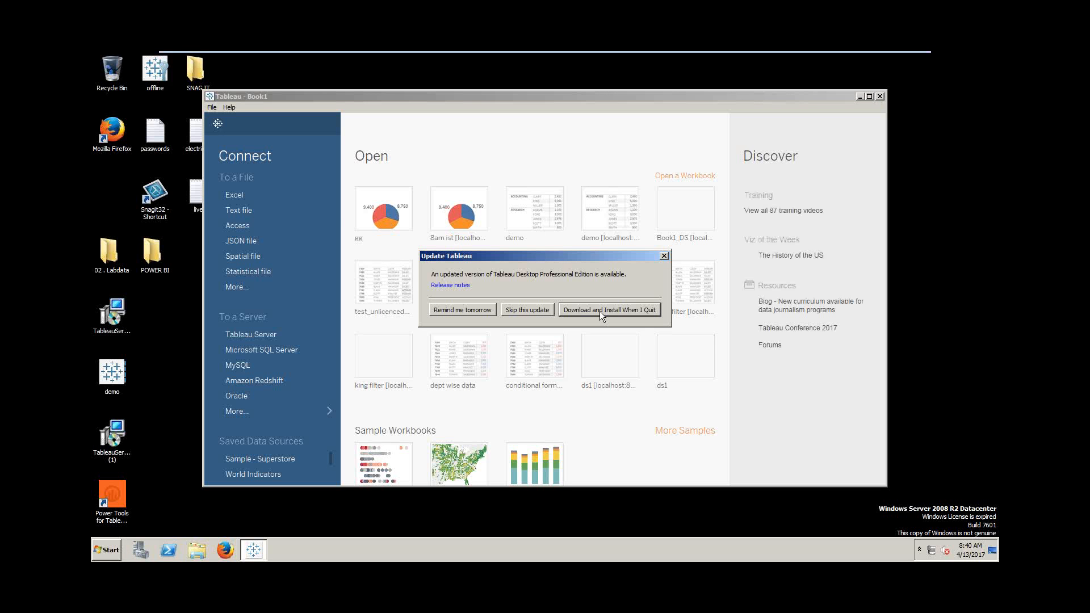
- Skip the offered Tableau update and maximize the Book1 start page to full screen
click(536, 310)
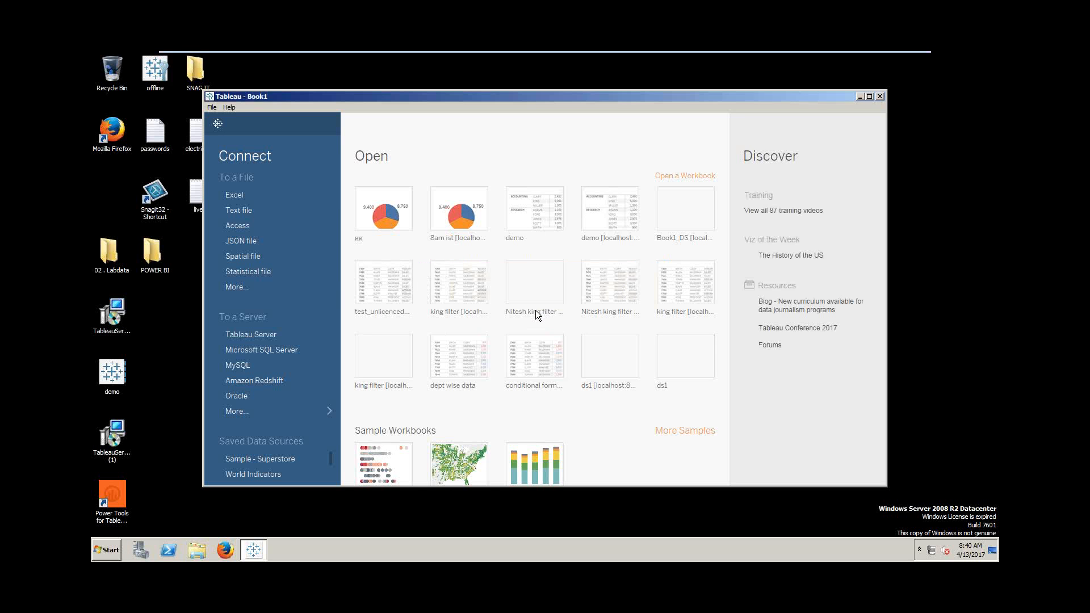
double_click(471, 94)
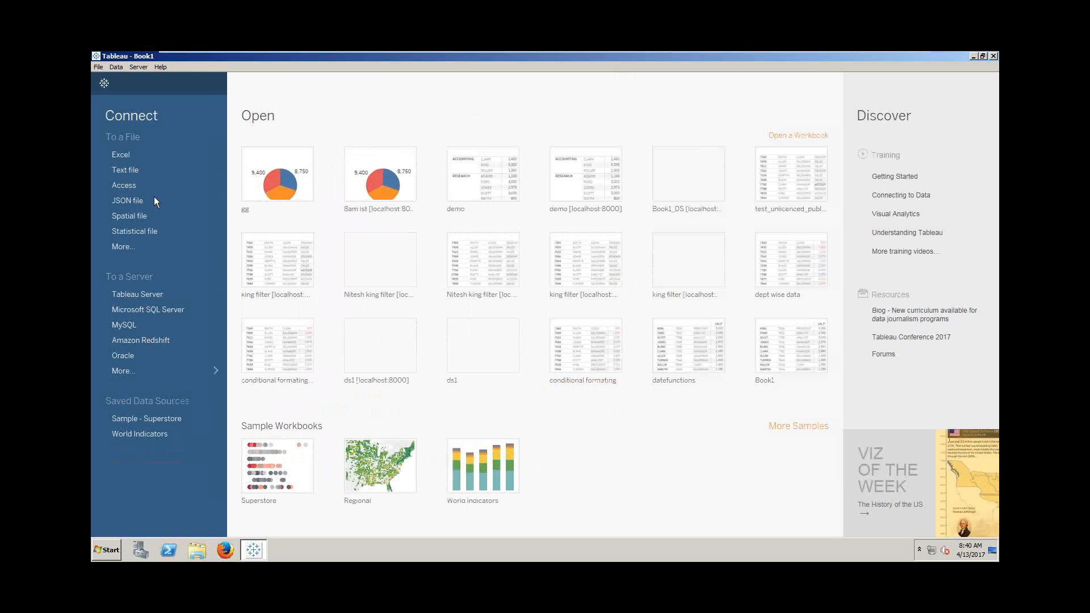
click(117, 67)
mouse_move(162, 68)
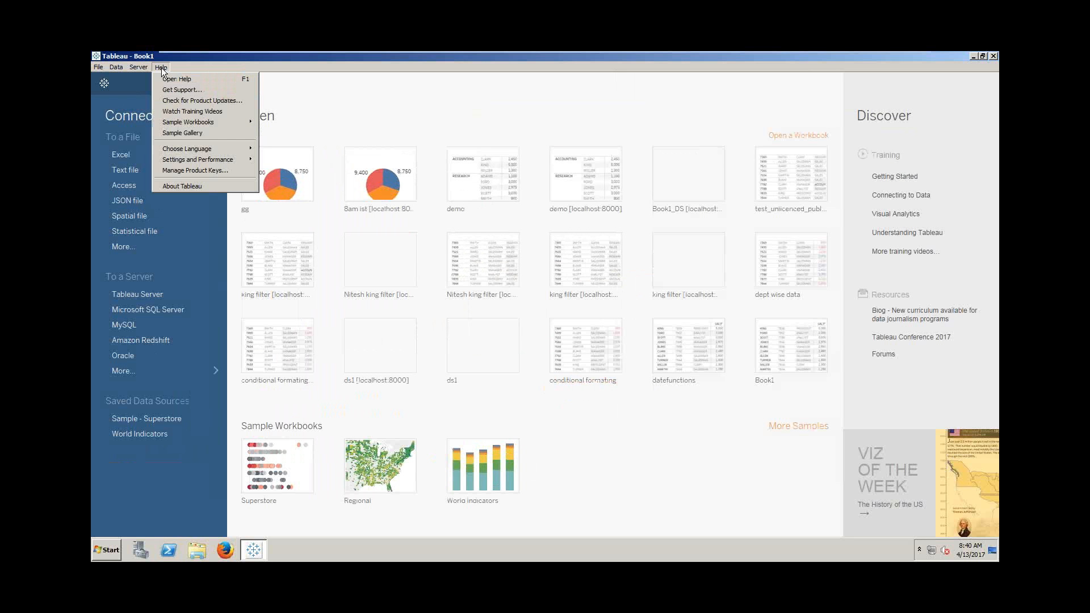
click(220, 172)
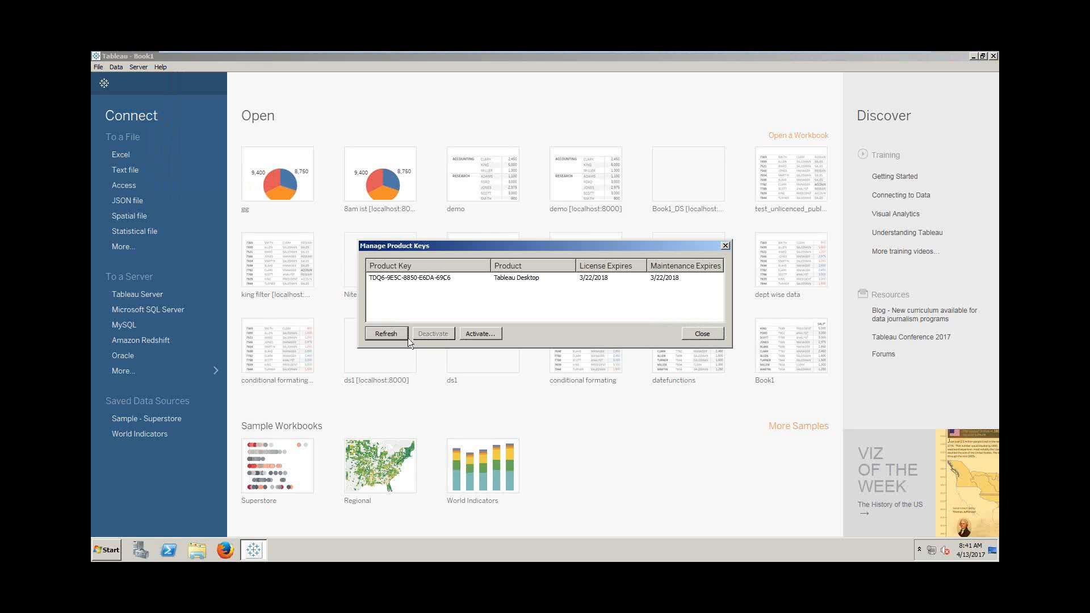
click(493, 334)
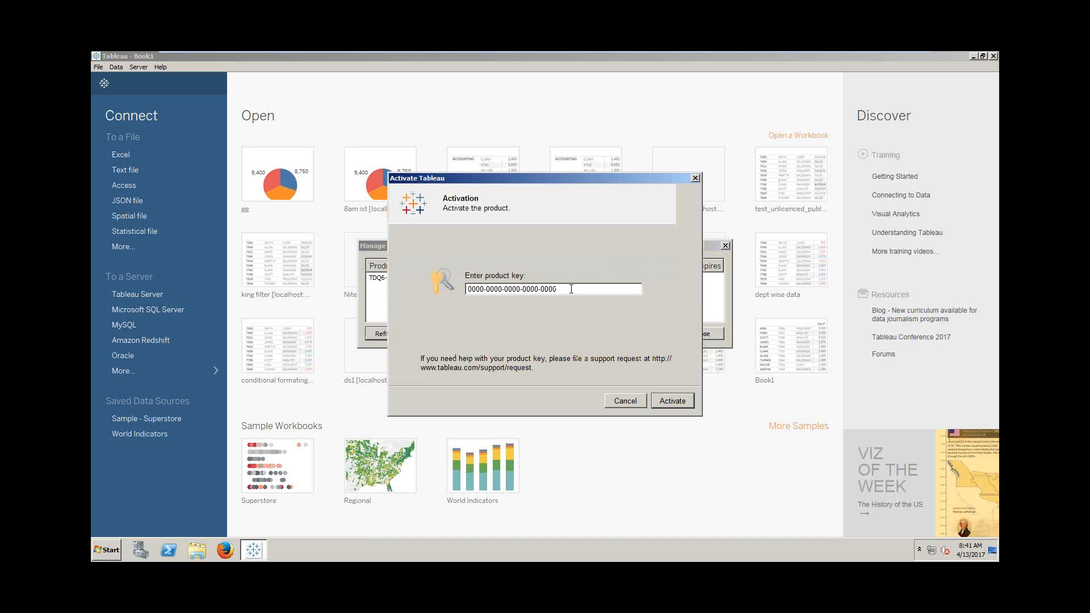
drag(571, 290, 404, 288)
click(630, 400)
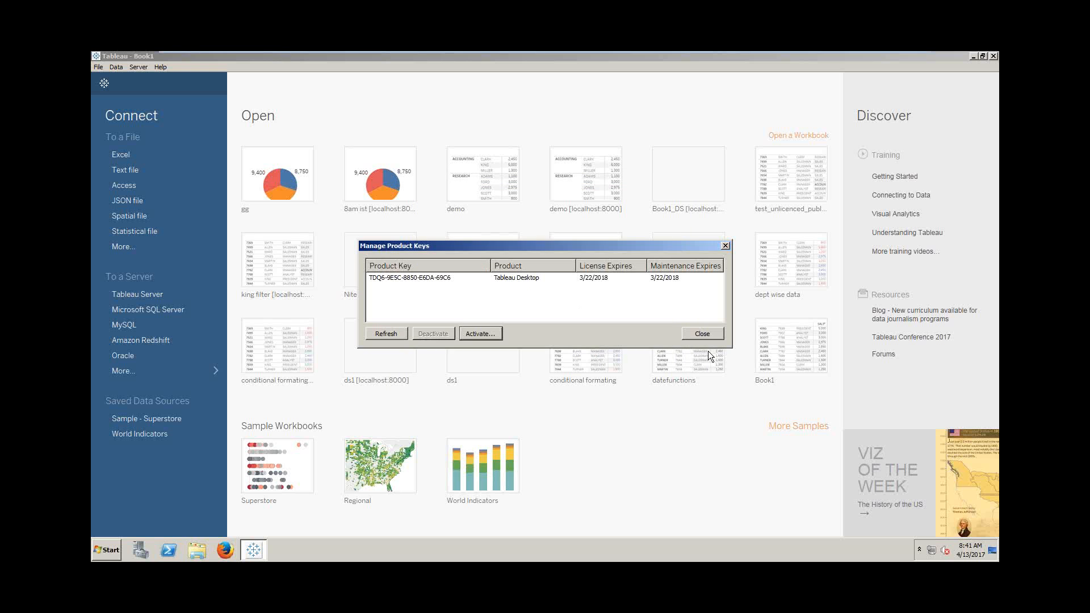
click(715, 335)
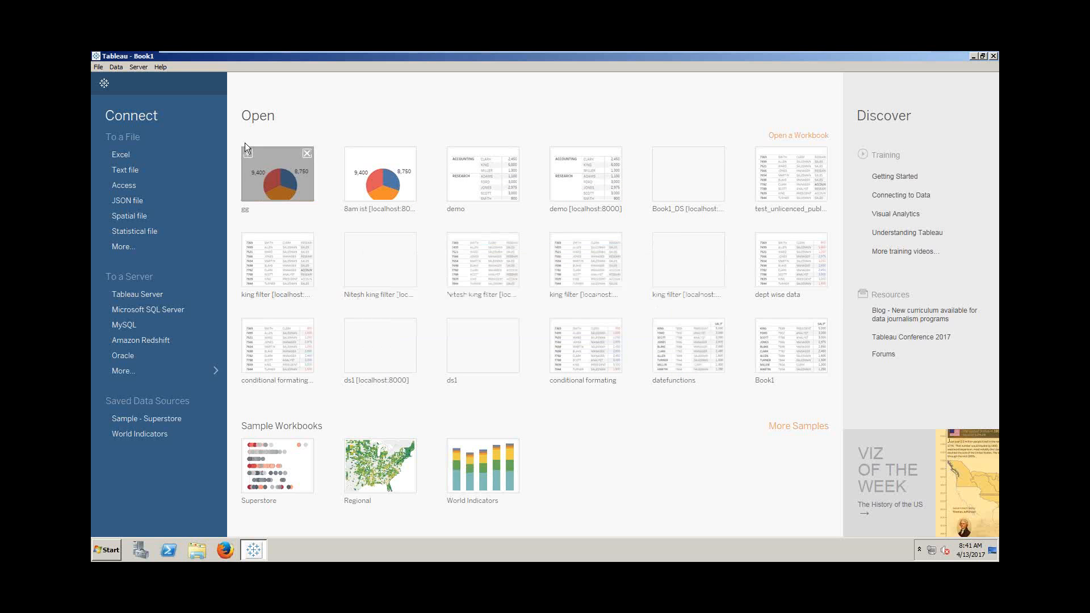
- Verify the product key is licensed until 3/22/2018, cancel activation, and minimize the VM
click(162, 68)
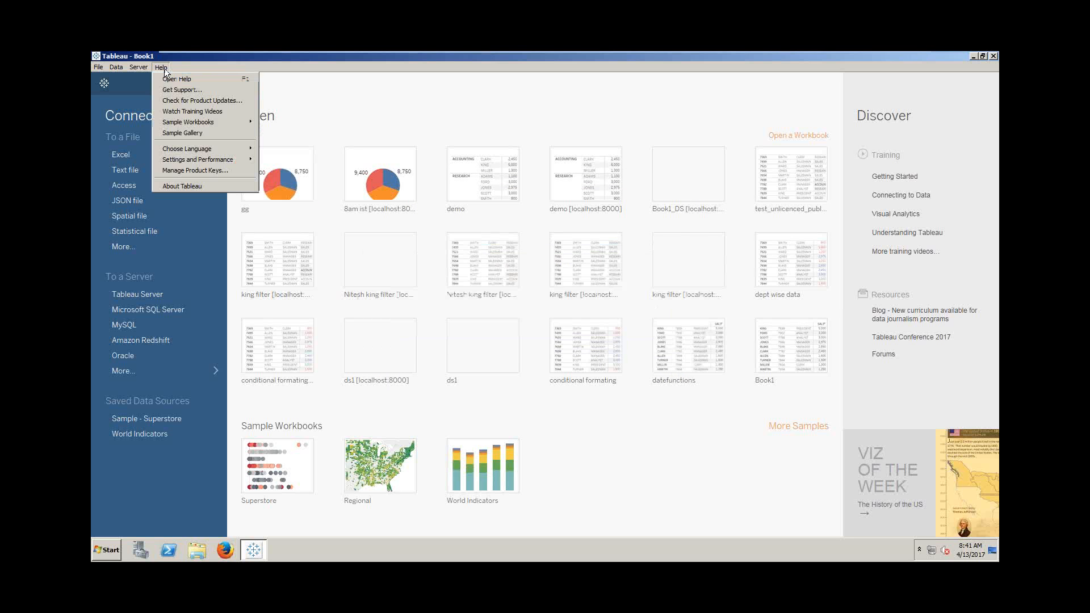
click(222, 172)
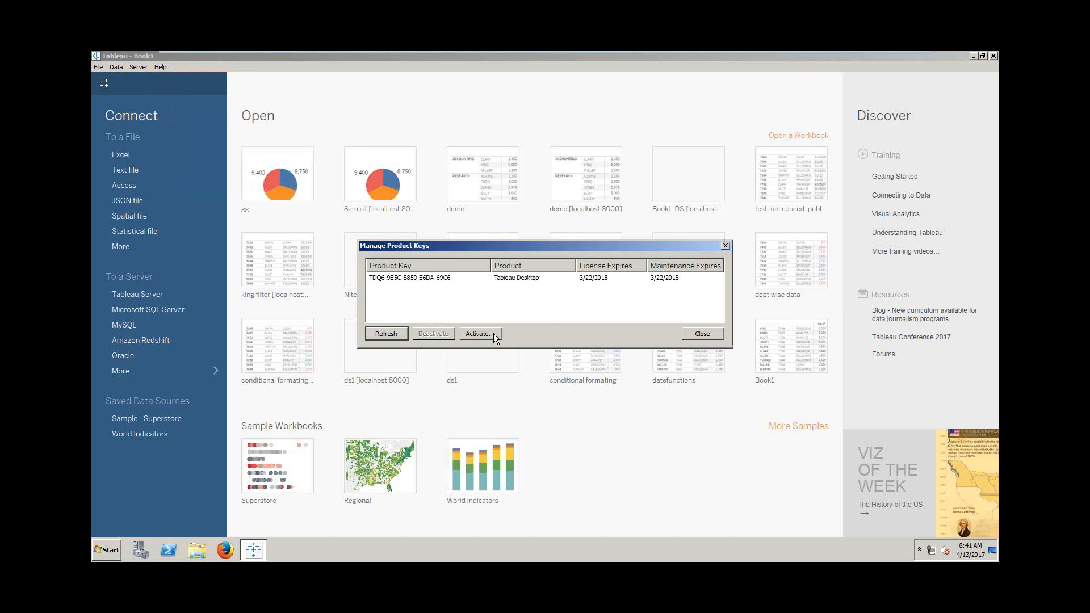
click(494, 336)
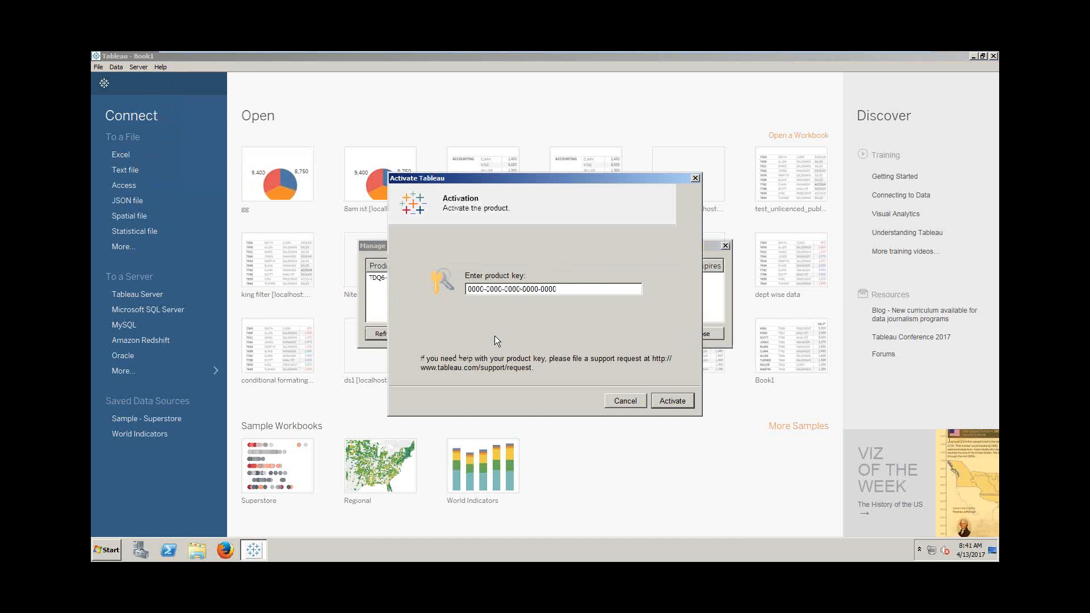
double_click(596, 293)
drag(596, 293, 396, 286)
click(623, 402)
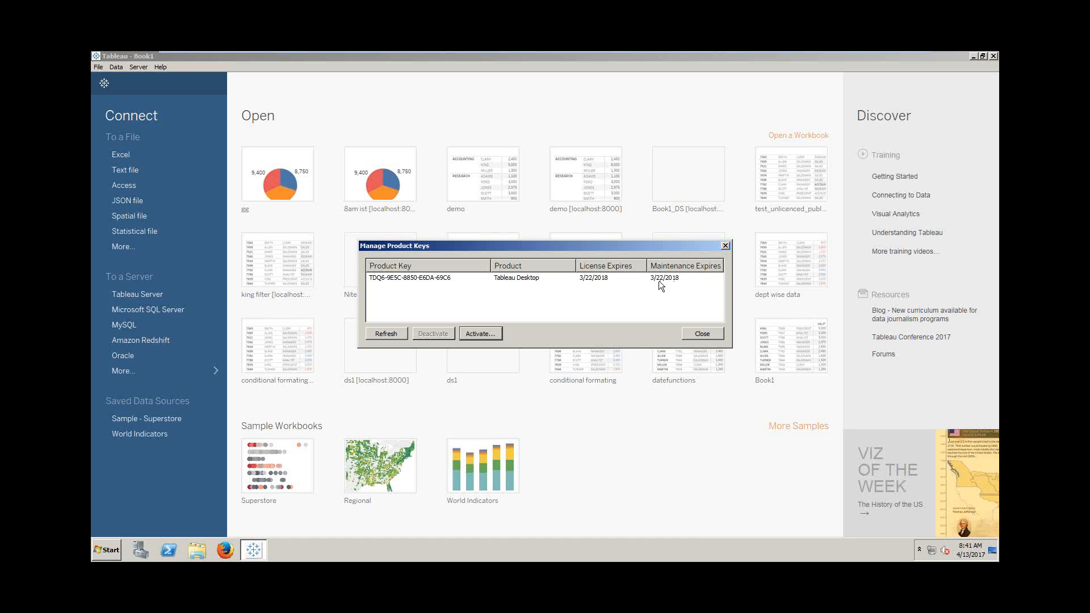
click(702, 335)
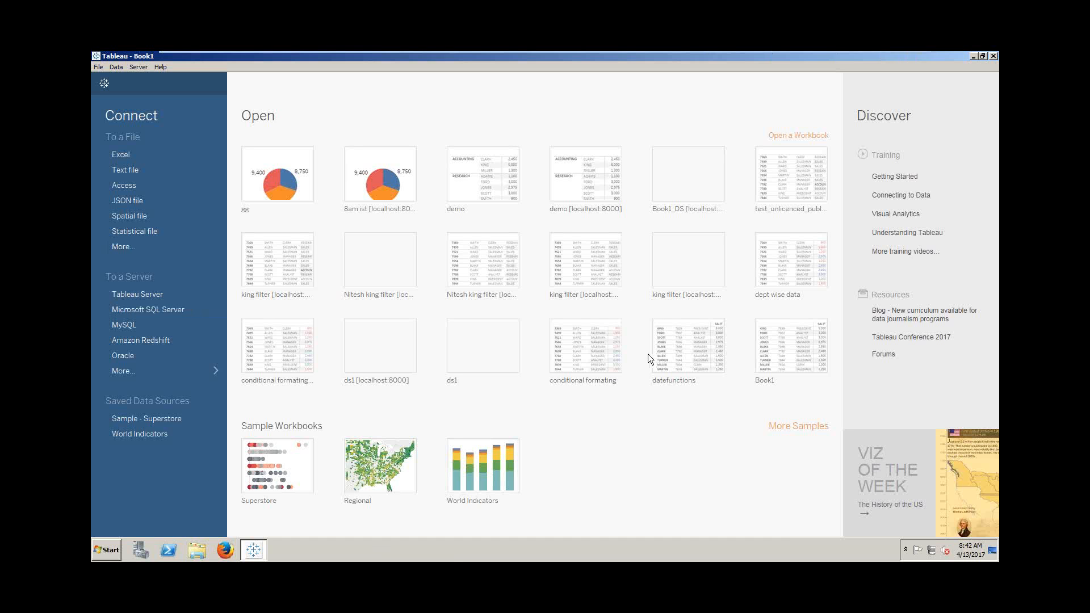
click(884, 62)
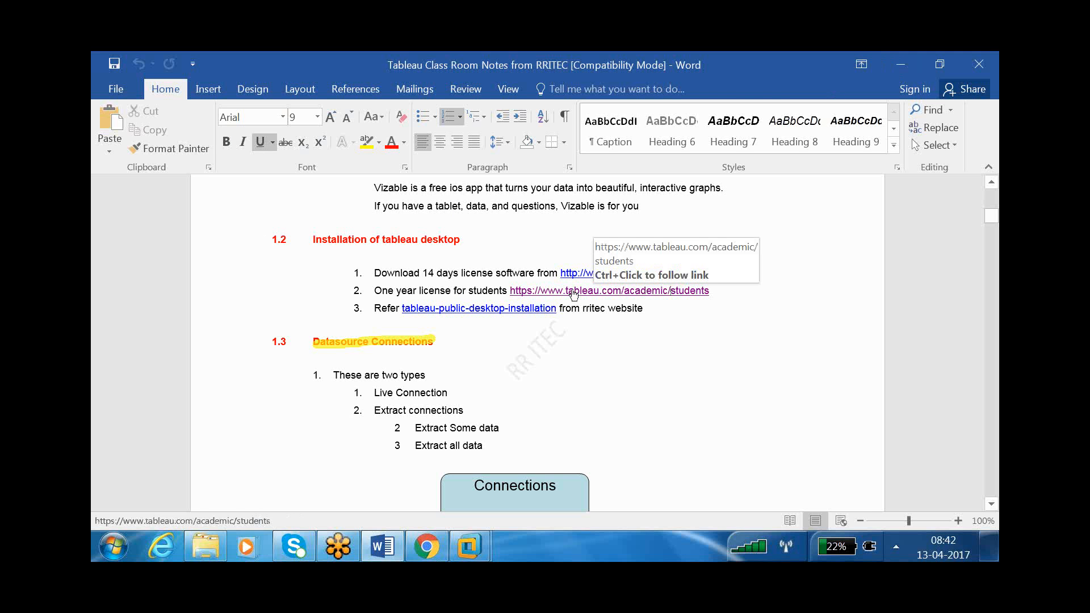
- Jump to the notes' start and scroll to page 2's Contents, beginning 1. Tableau, 1.1 Introduction
key(ctrl+Home)
scroll(516, 321, down, 20)
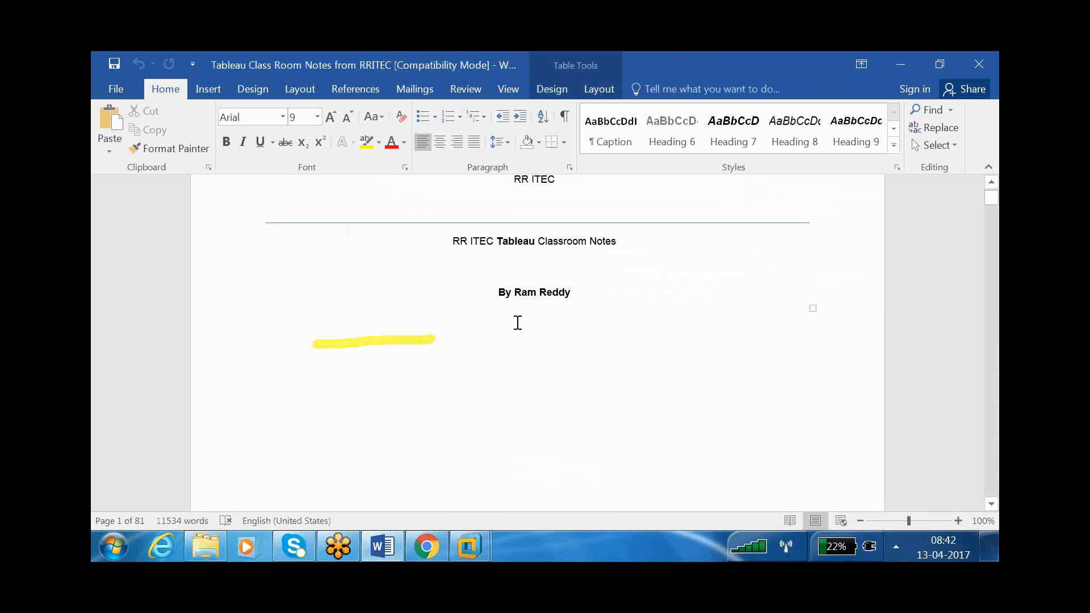
scroll(503, 330, down, 10)
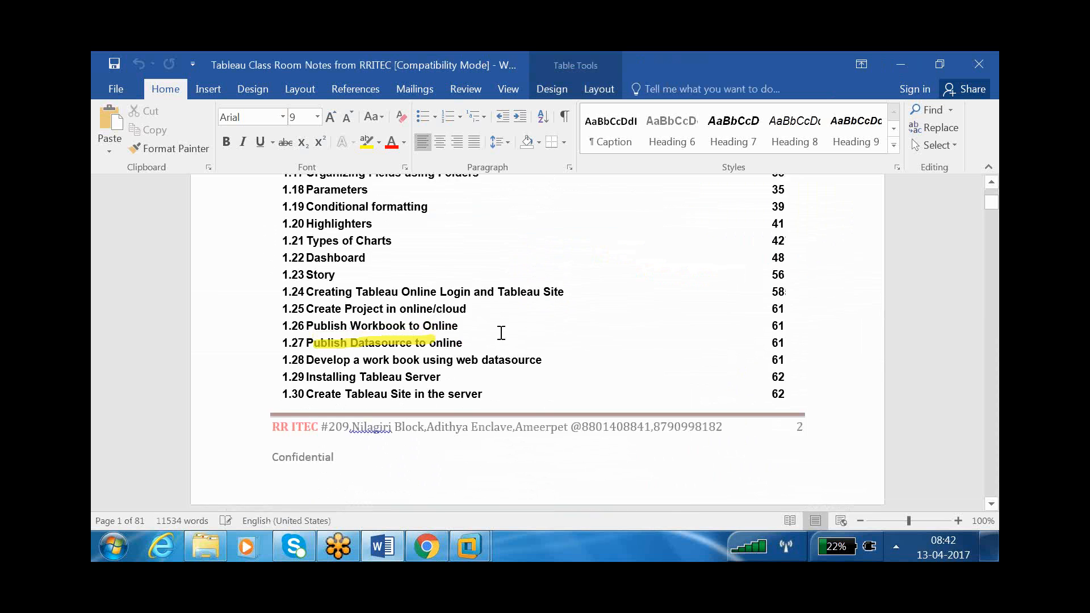
scroll(502, 333, down, 3)
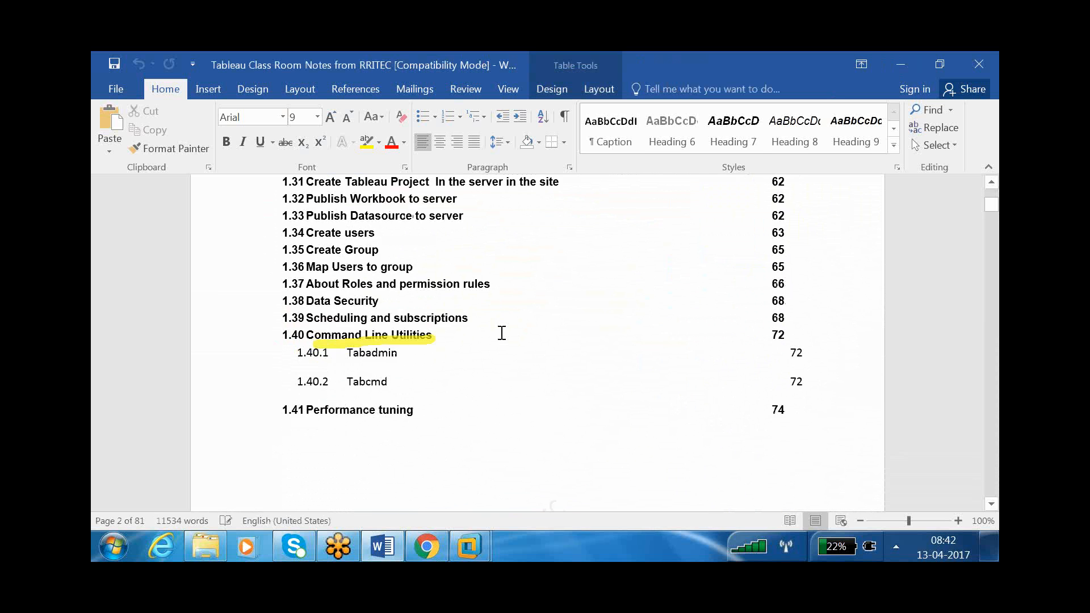
scroll(502, 335, up, 5)
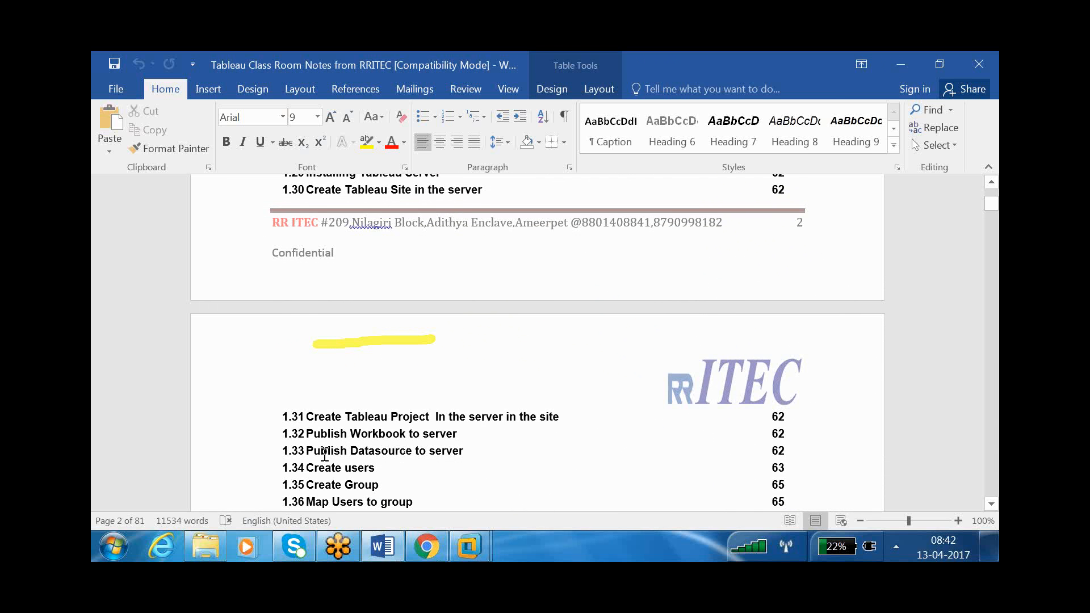
click(377, 427)
scroll(379, 432, up, 2)
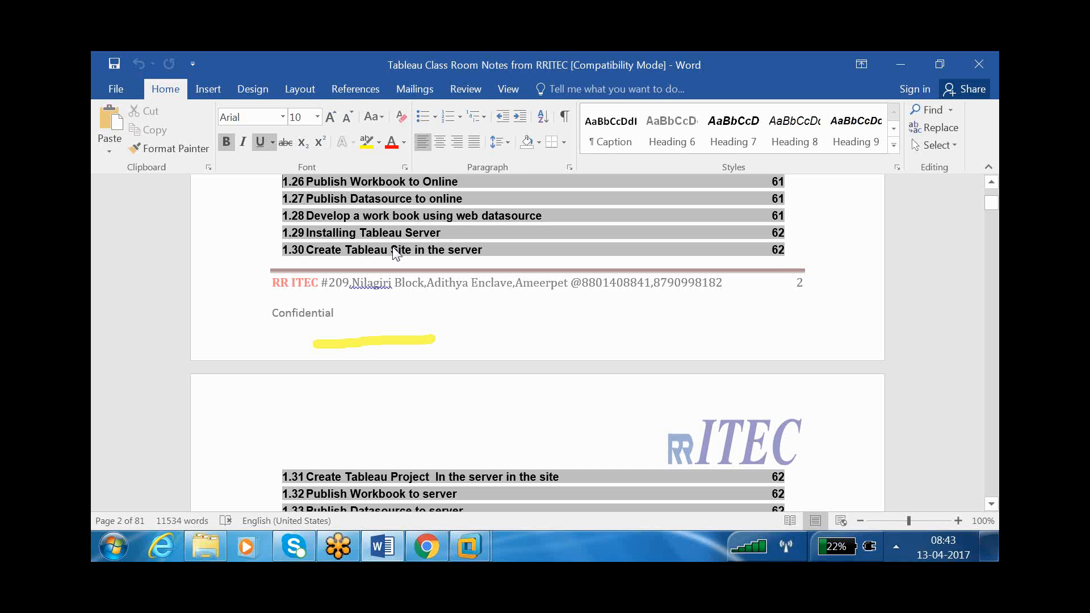
key(ctrl+Home)
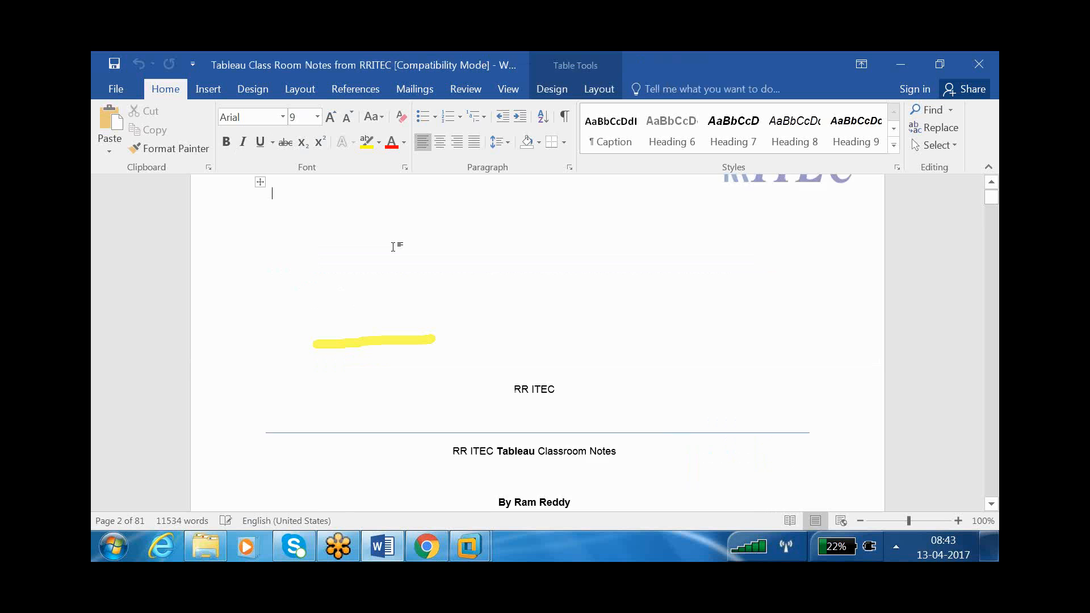
scroll(393, 247, down, 10)
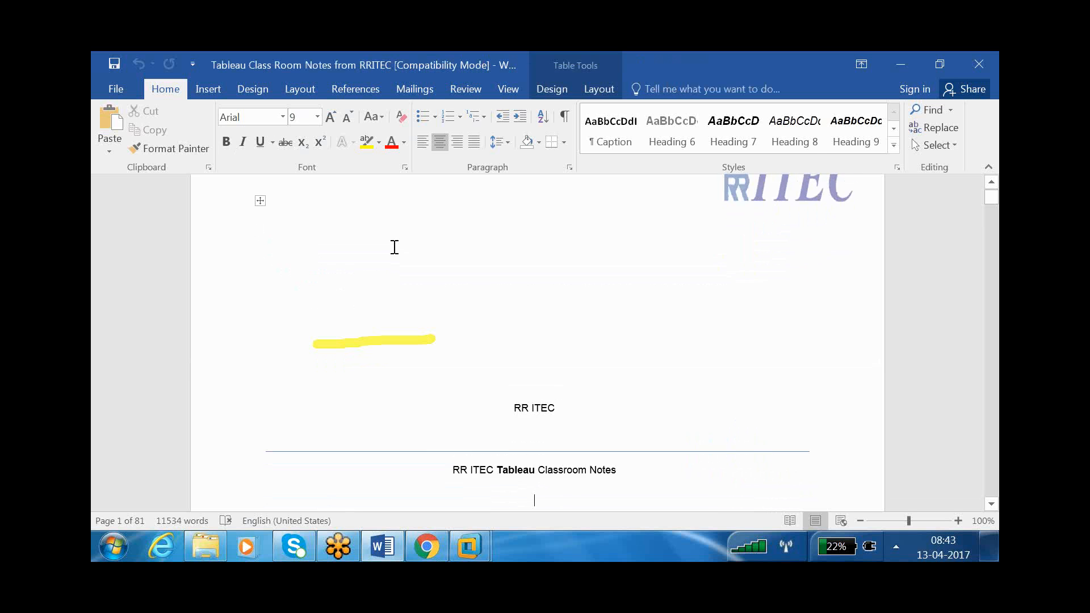
scroll(395, 247, down, 10)
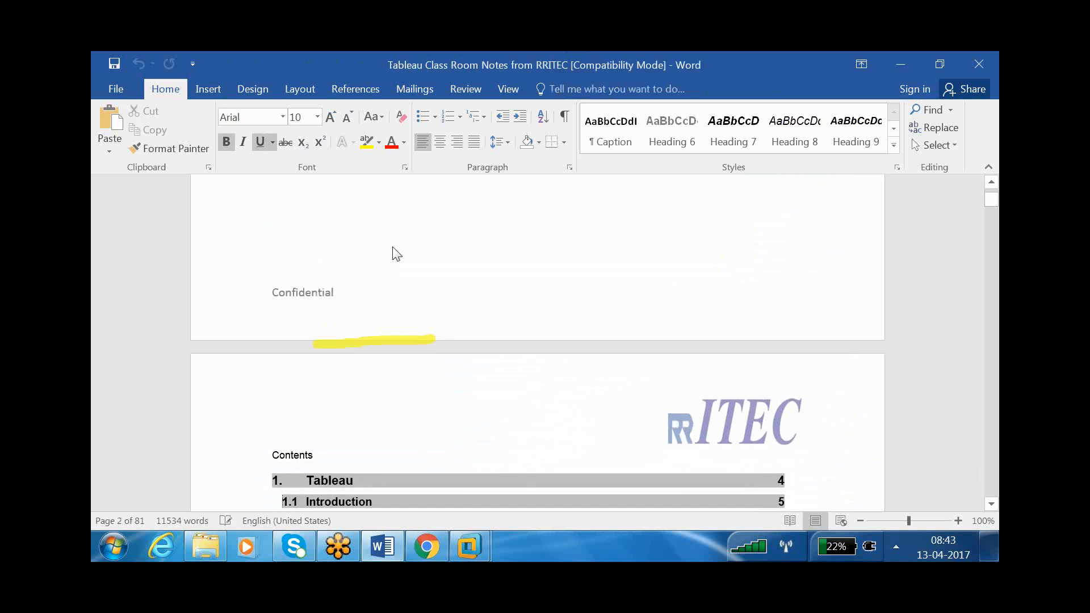
scroll(394, 247, down, 1)
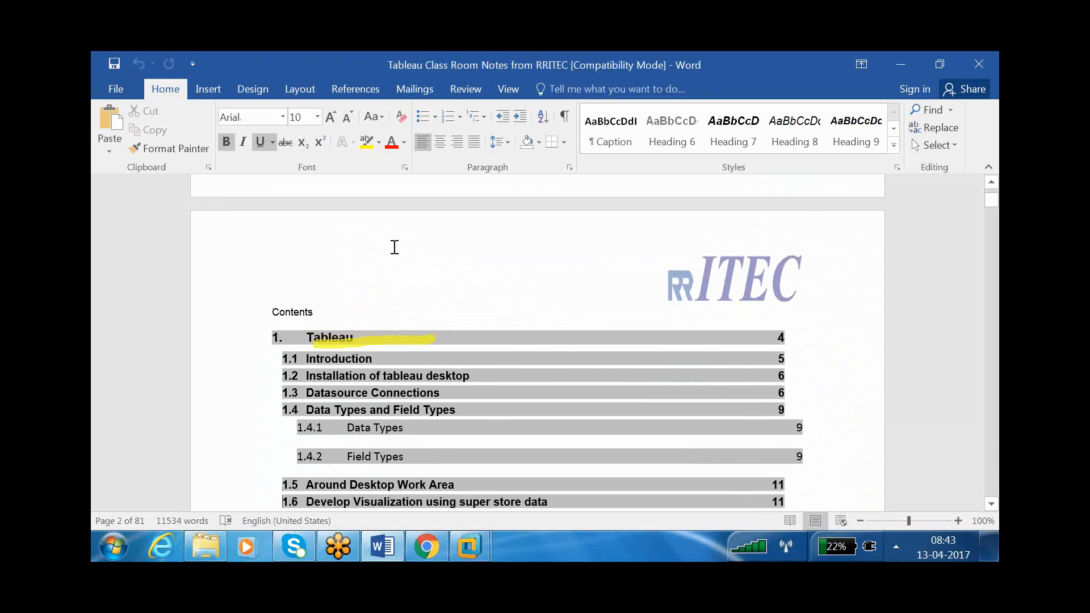
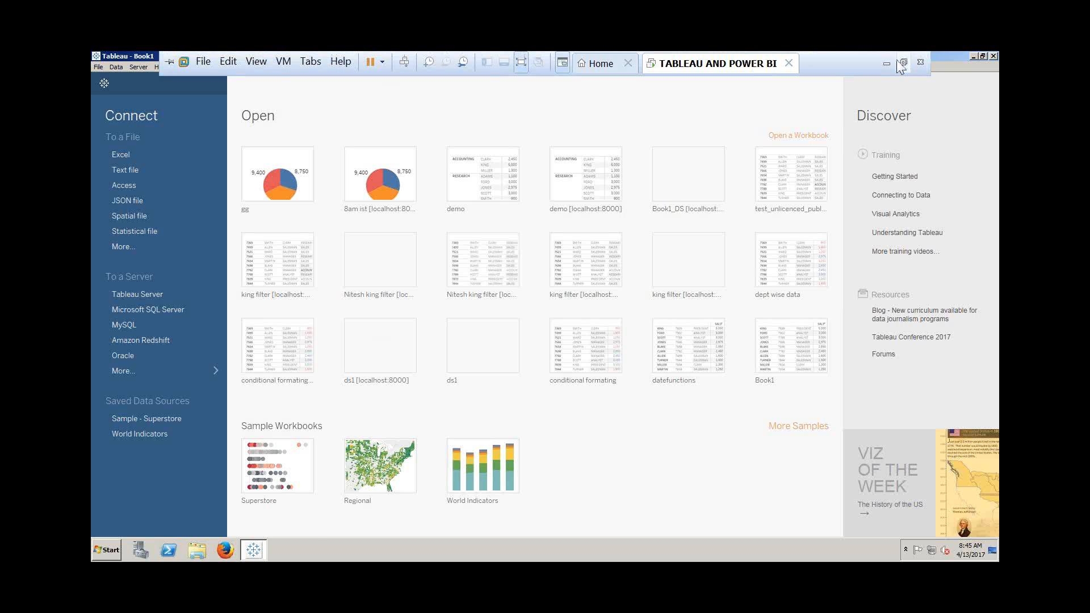
- Minimize the Tableau VM to bring up the Word notes' Connections diagram (Live vs Extract)
click(887, 62)
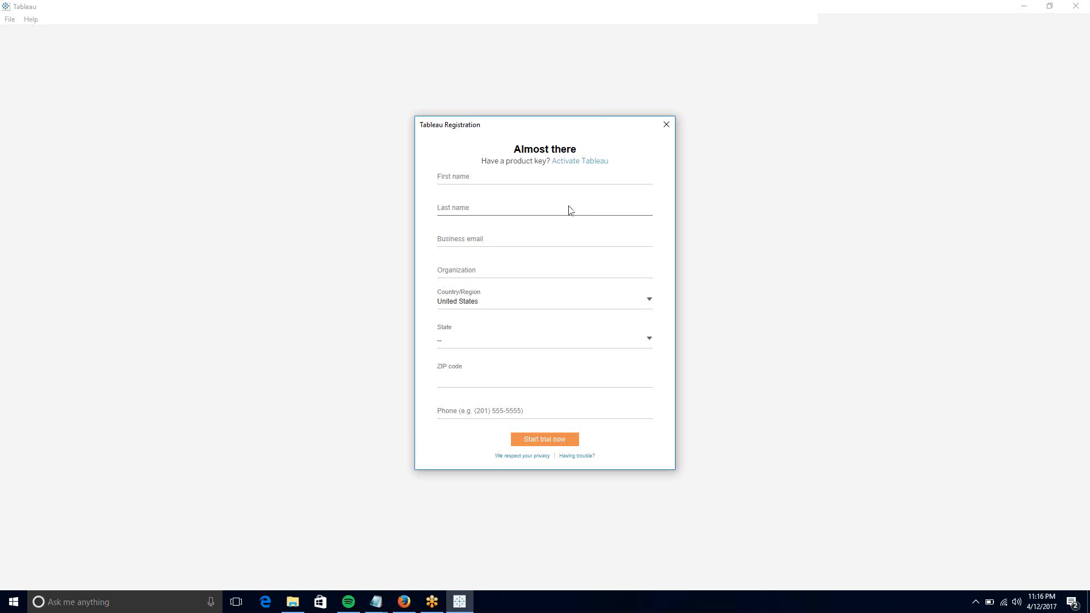
- Put the cursor in the First name field of Tableau's registration form
click(545, 180)
- Enter the first name, reuse it as last name, then fill in business e-mail and organization 'Org,Co Ltd'
text(Edgar)
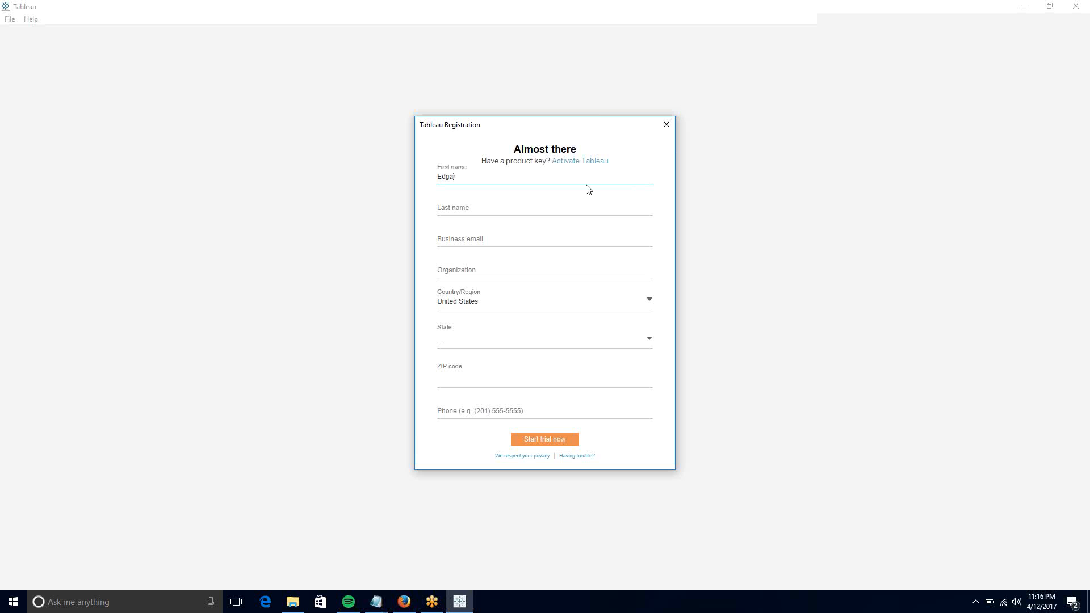
key(ctrl+a)
key(ctrl+c)
key(Tab)
key(ctrl+v)
key(Tab)
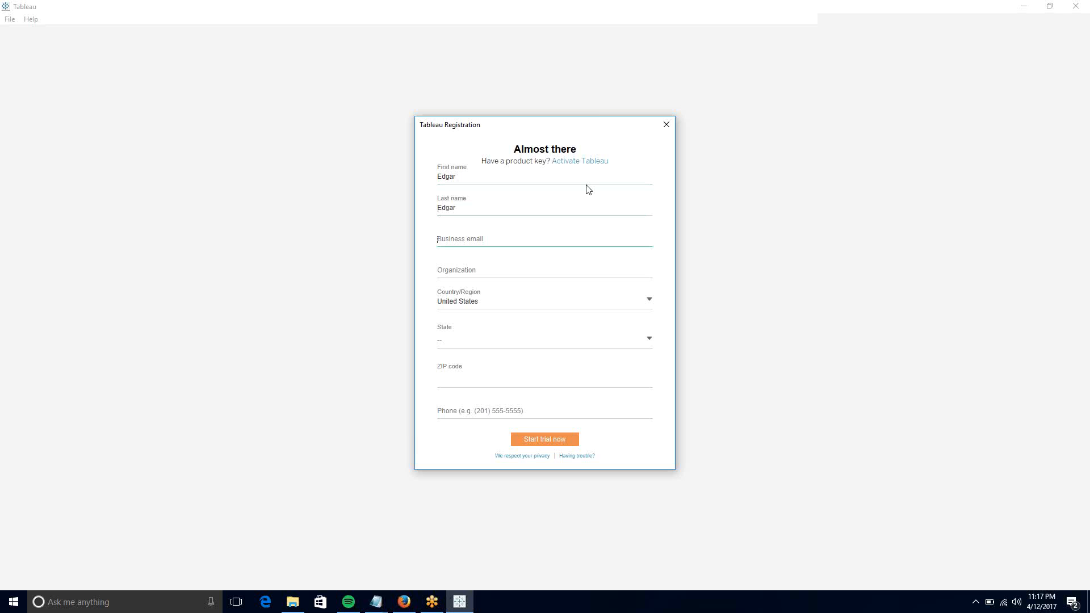
key(Tab)
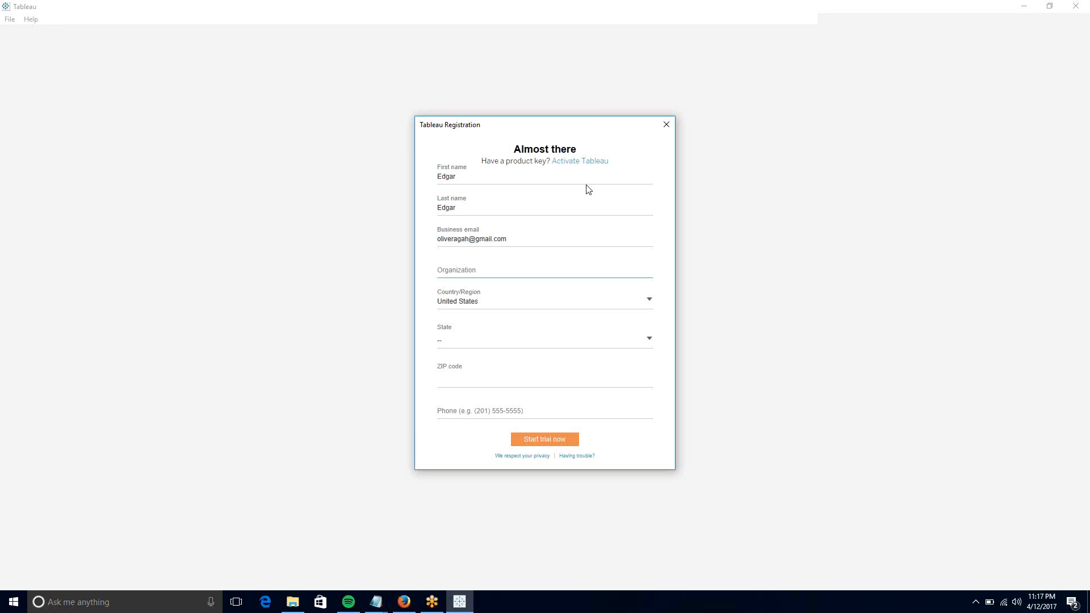
text(Org)
text(,Co)
text( Ltd)
key(Tab)
key(Tab)
key(Tab)
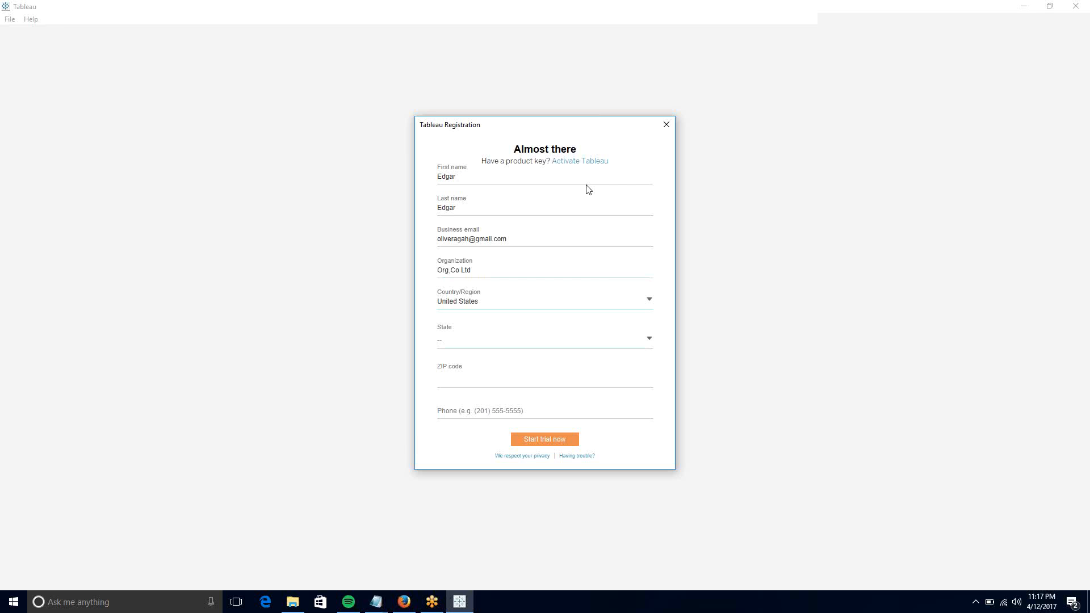
- Choose Florida as the state and enter the ZIP code
key(shift+Tab)
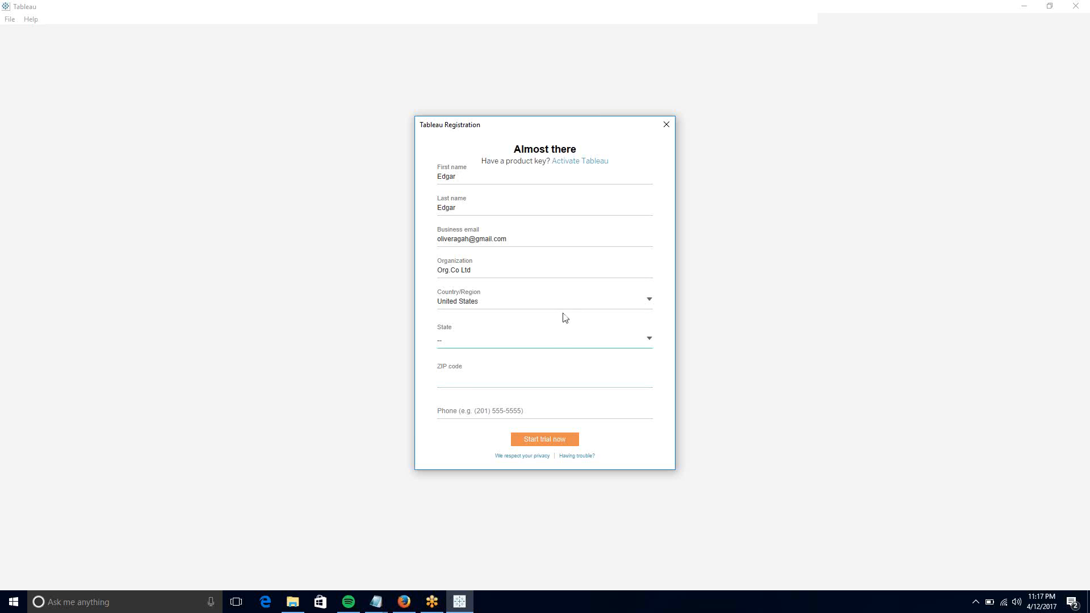
click(564, 339)
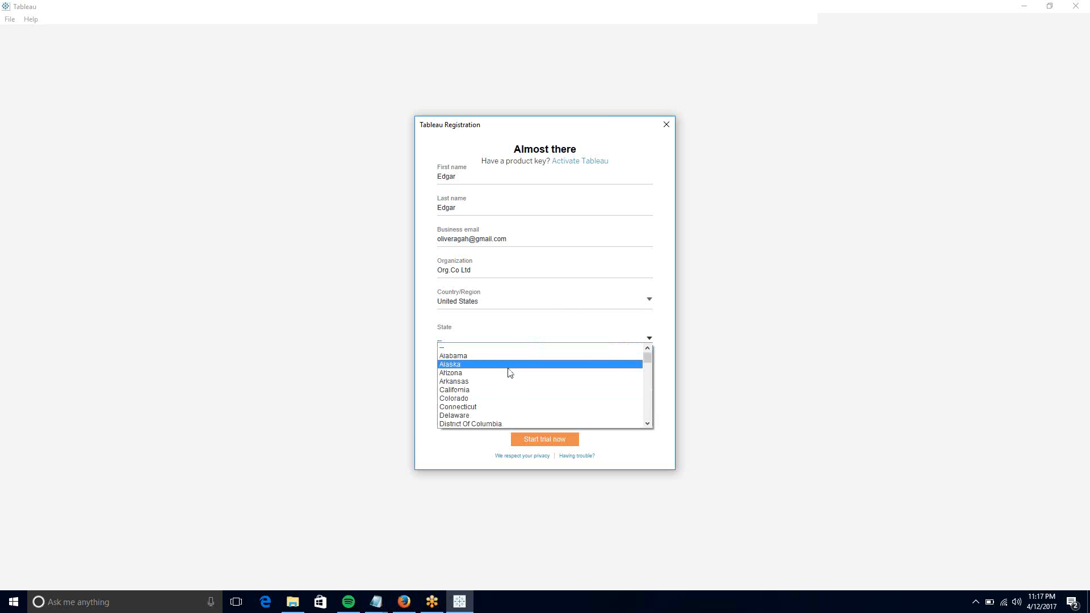
key(f)
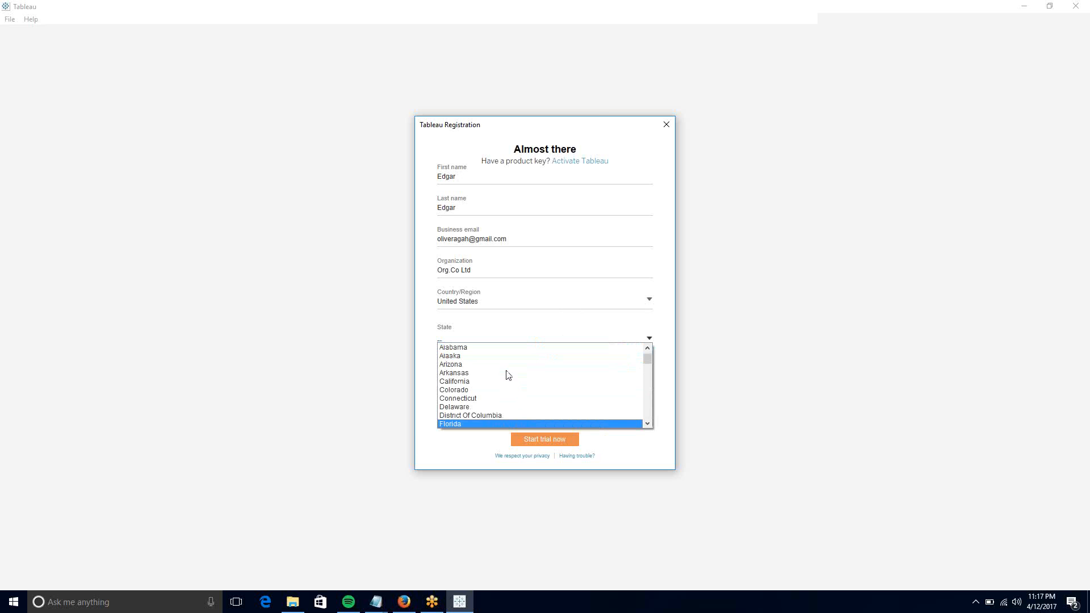
click(449, 424)
click(465, 378)
text(3)
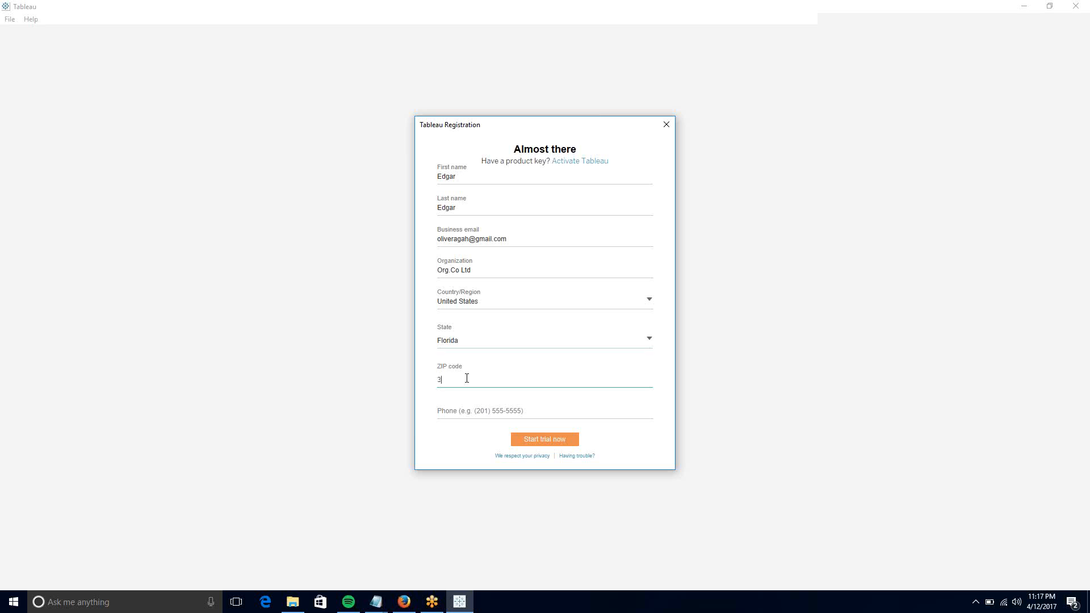
text(3029)
click(498, 414)
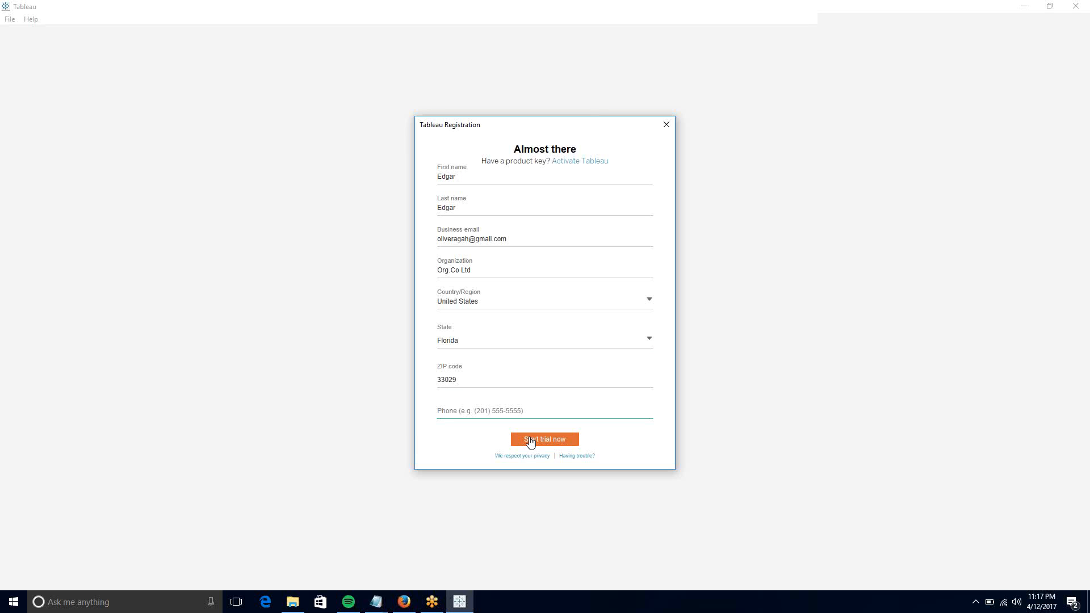
- Enter the phone number and submit the registration to start the 14-day trial
drag(468, 239, 449, 242)
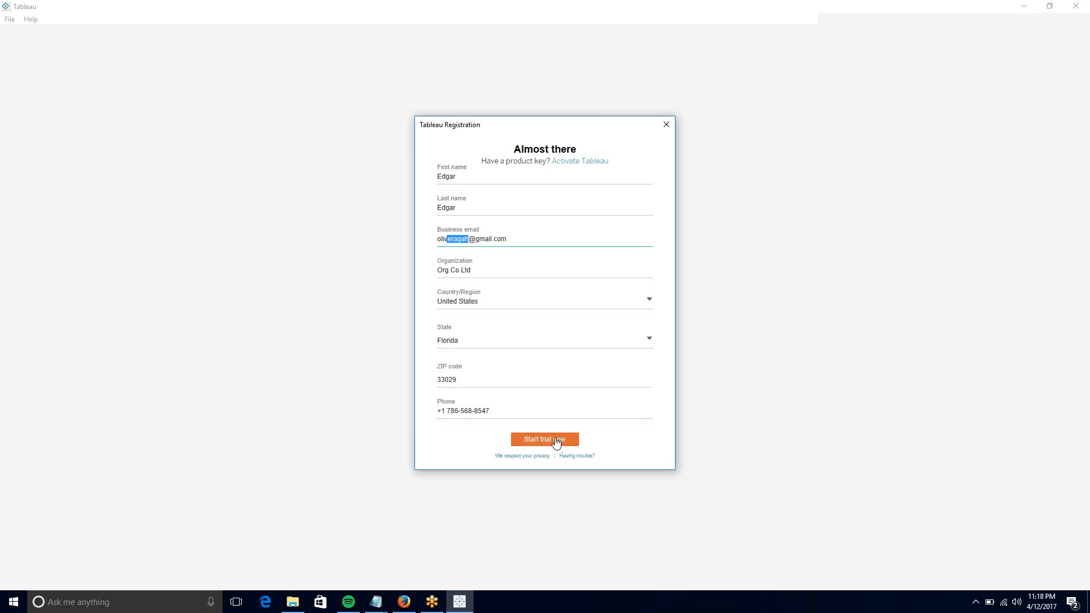
click(556, 441)
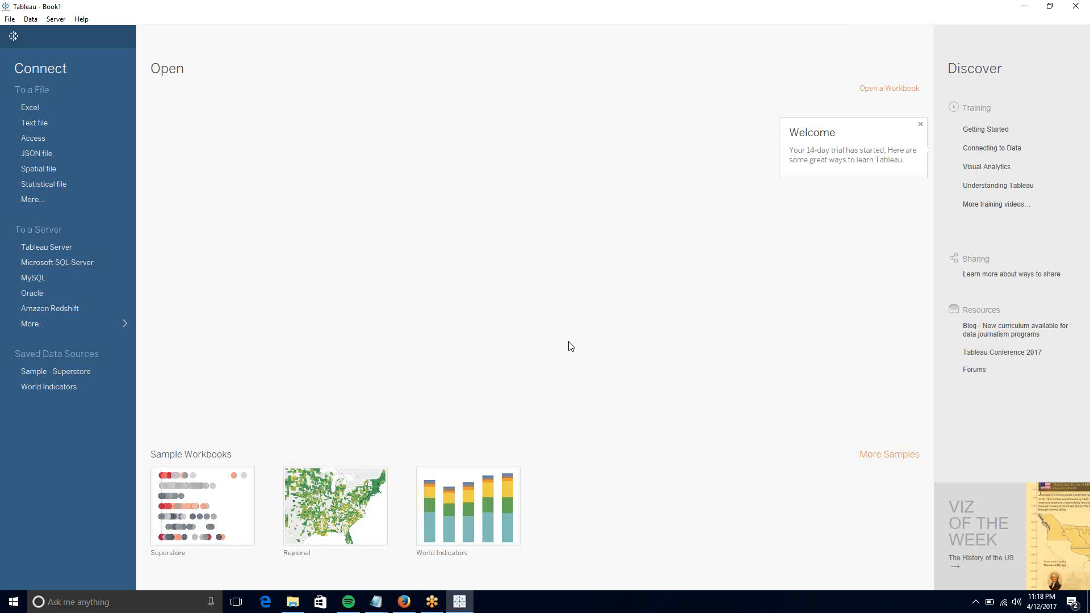
- Start an Excel connection, check the Open dialog's Datasources folder path, and bring up File Explorer
click(54, 107)
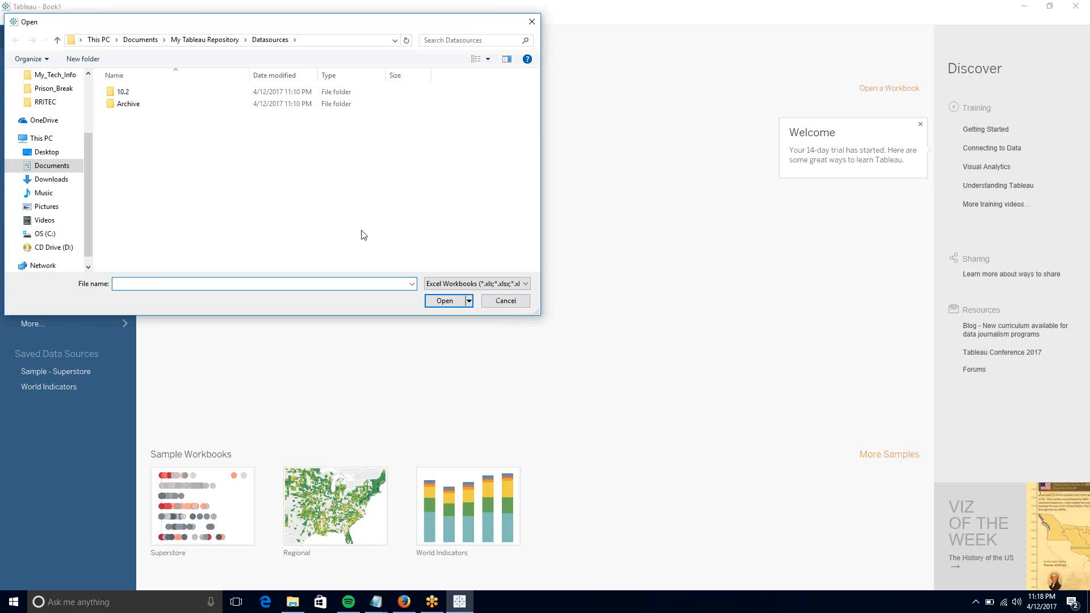
text(RR)
click(326, 42)
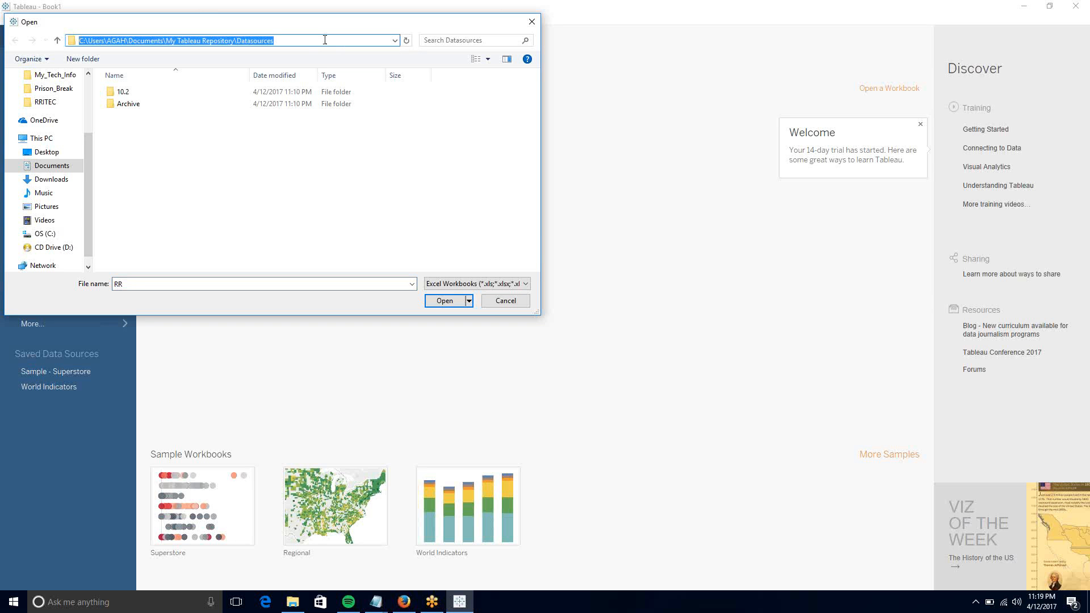
click(325, 40)
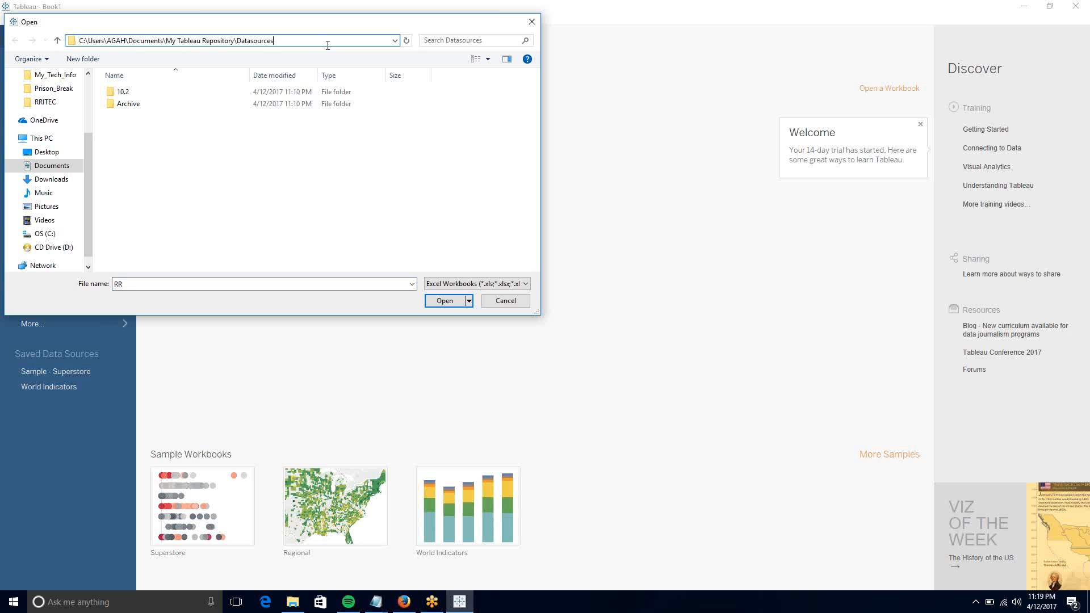
click(327, 189)
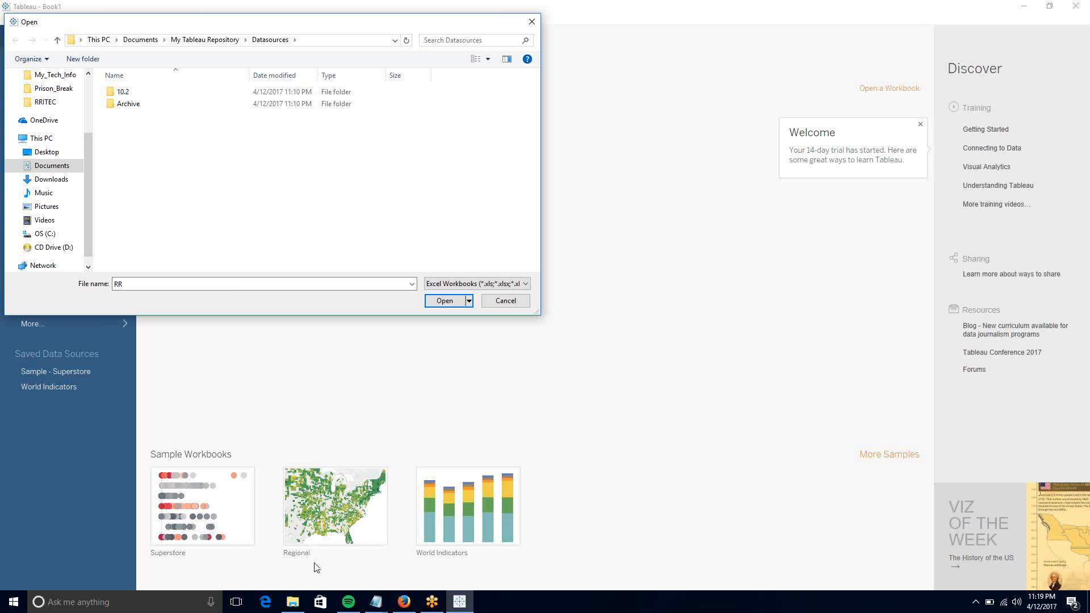
click(293, 602)
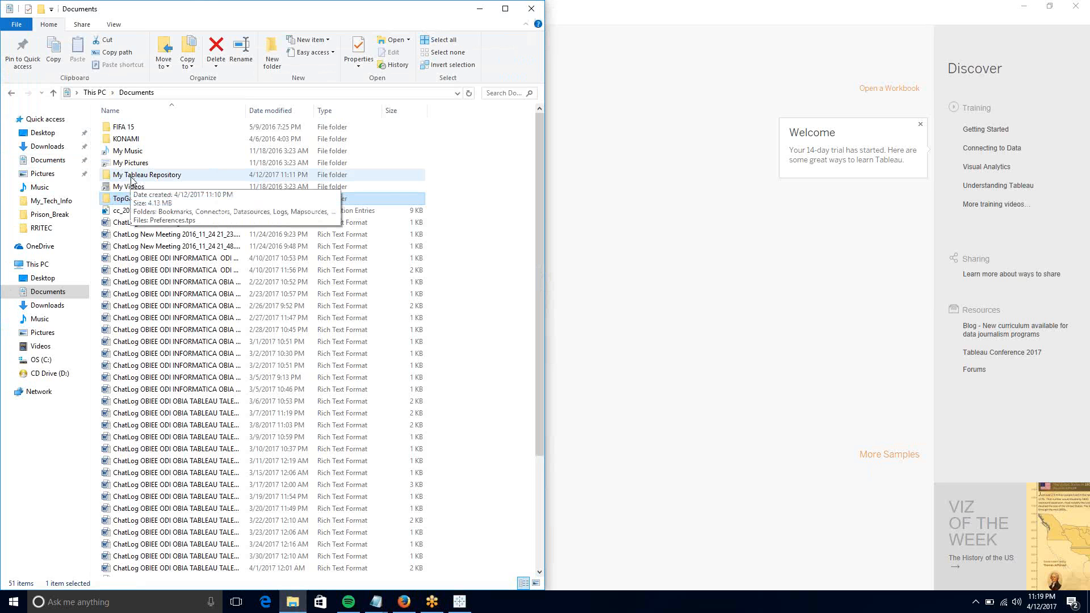
- Browse to My Tableau Repository's Workbooks folder and select the temporary ~Book1__16124.twbr file
click(131, 177)
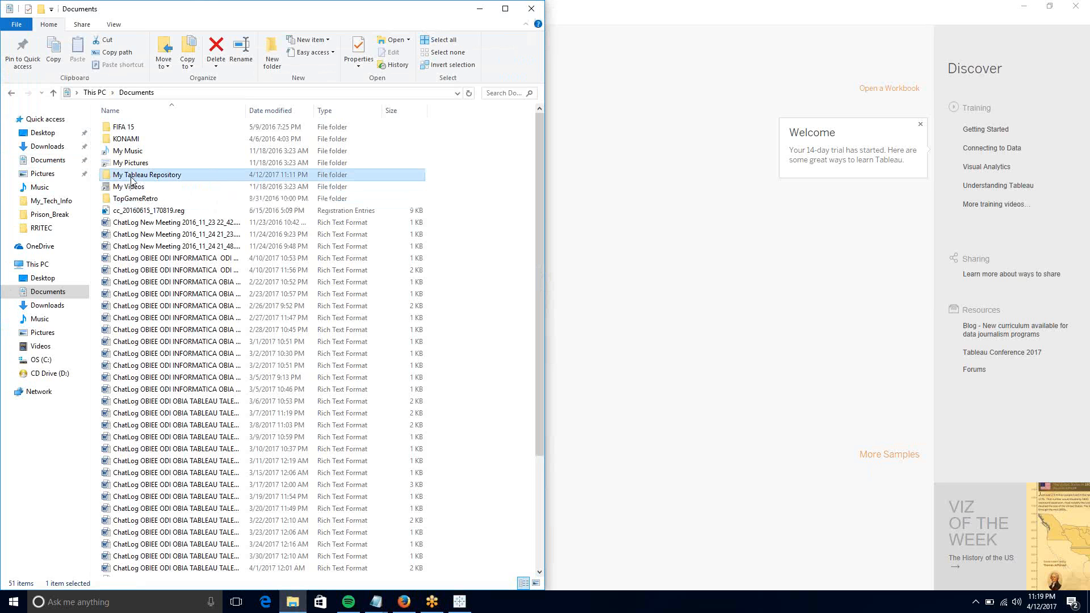
double_click(227, 180)
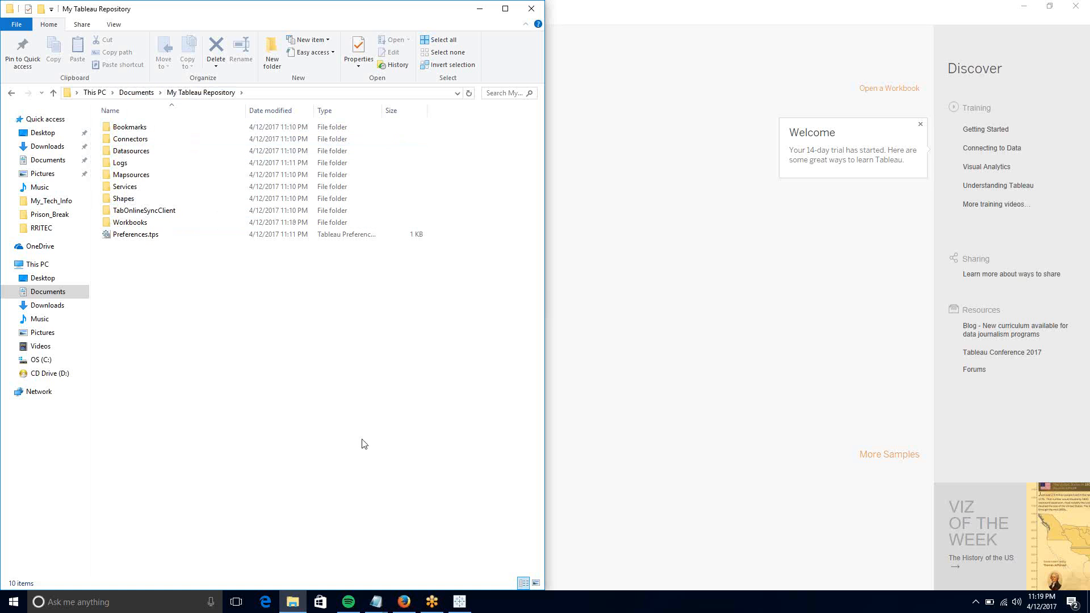
click(133, 227)
double_click(133, 227)
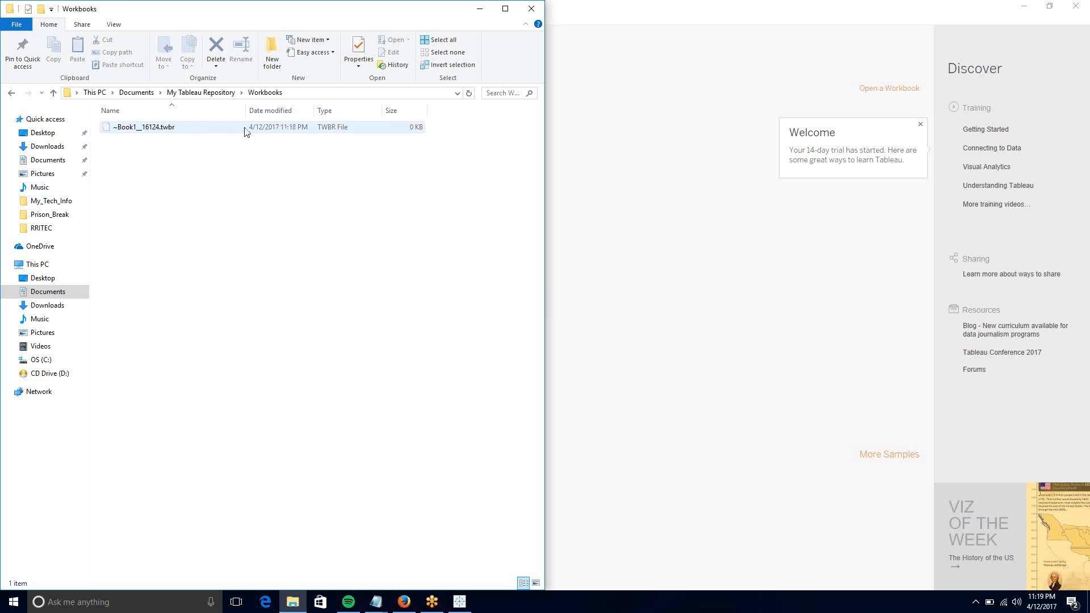
click(164, 129)
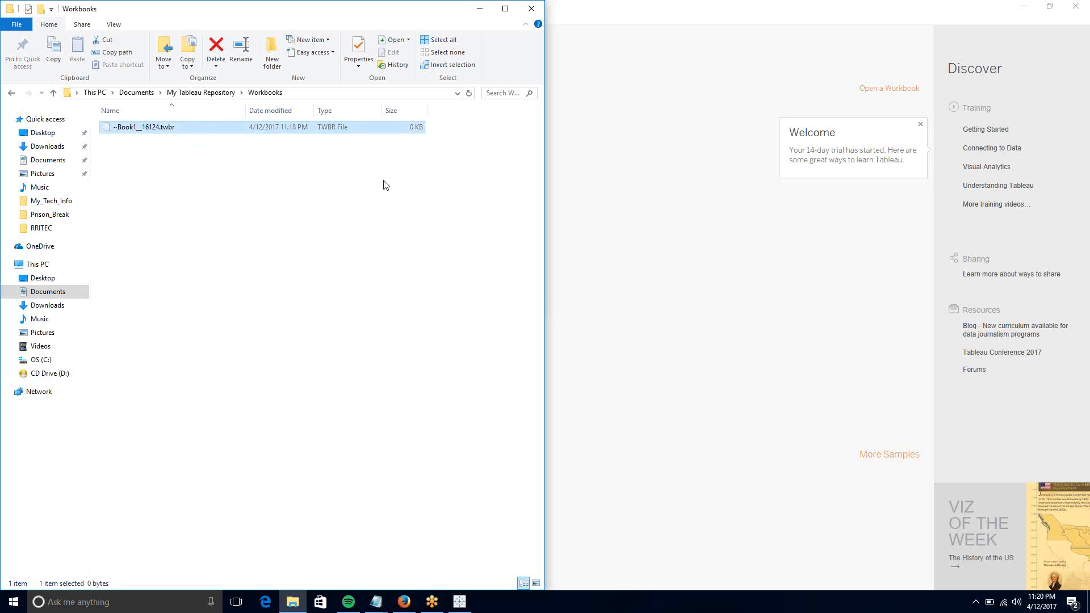
- Navigate File Explorer to Datasources\10.2\en_US-US and select Sample - Superstore.xls
click(748, 452)
click(264, 283)
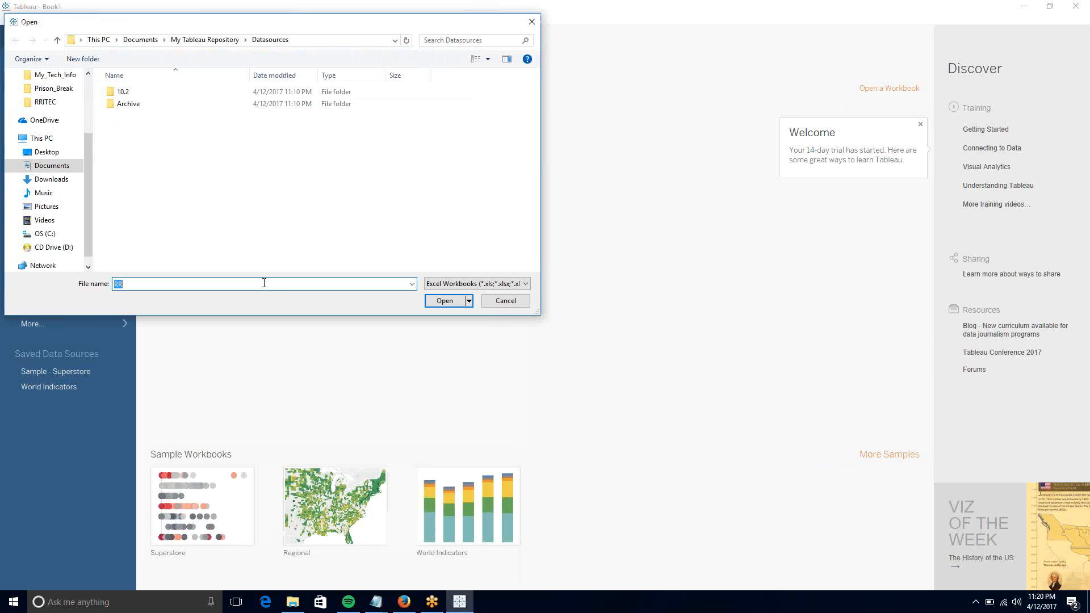
click(292, 602)
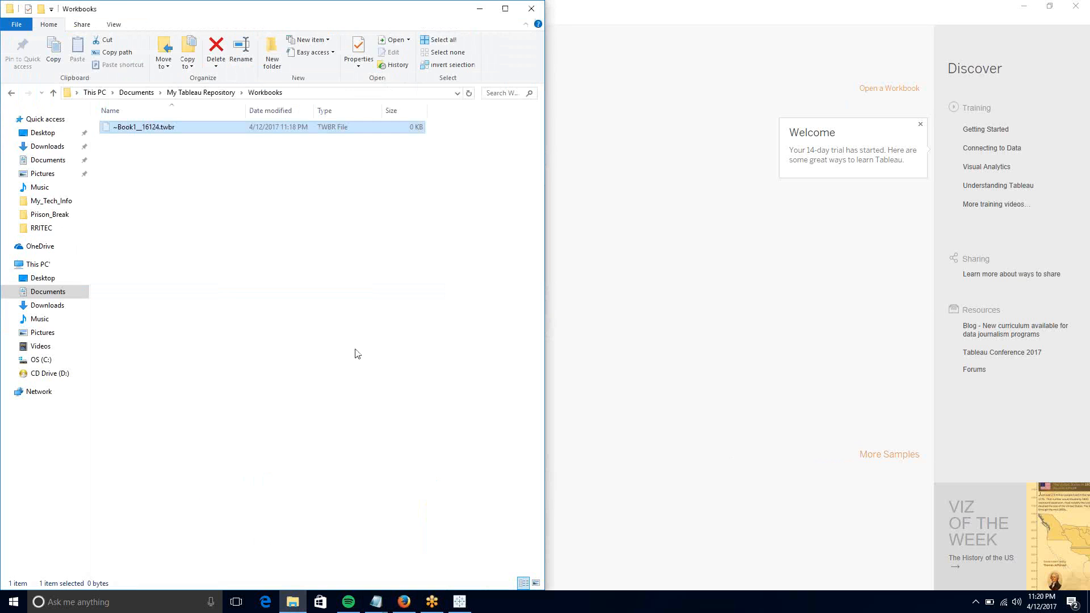
key(BackSpace)
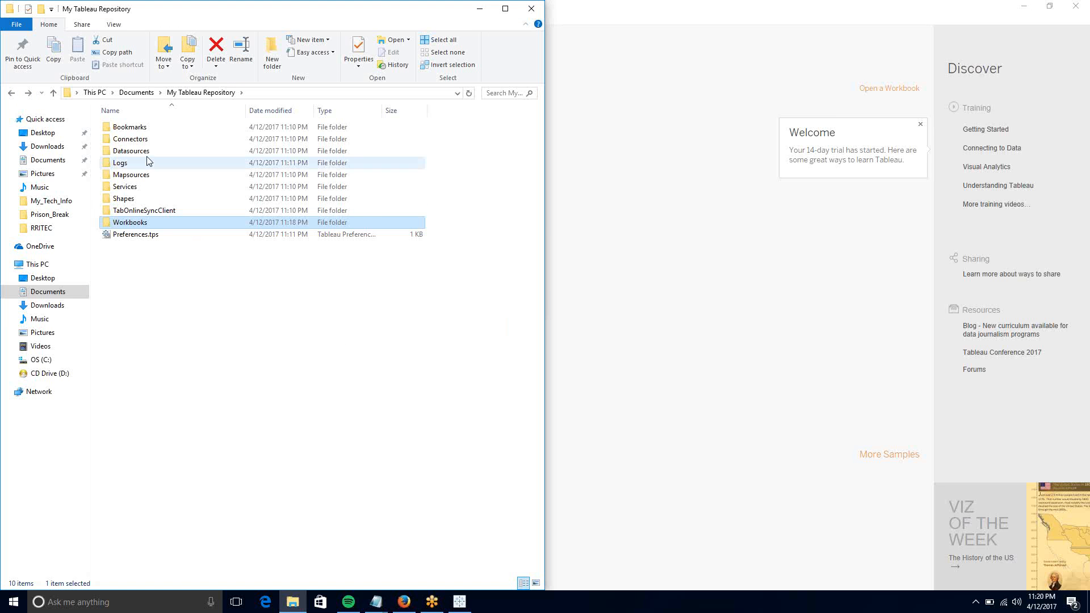
double_click(131, 151)
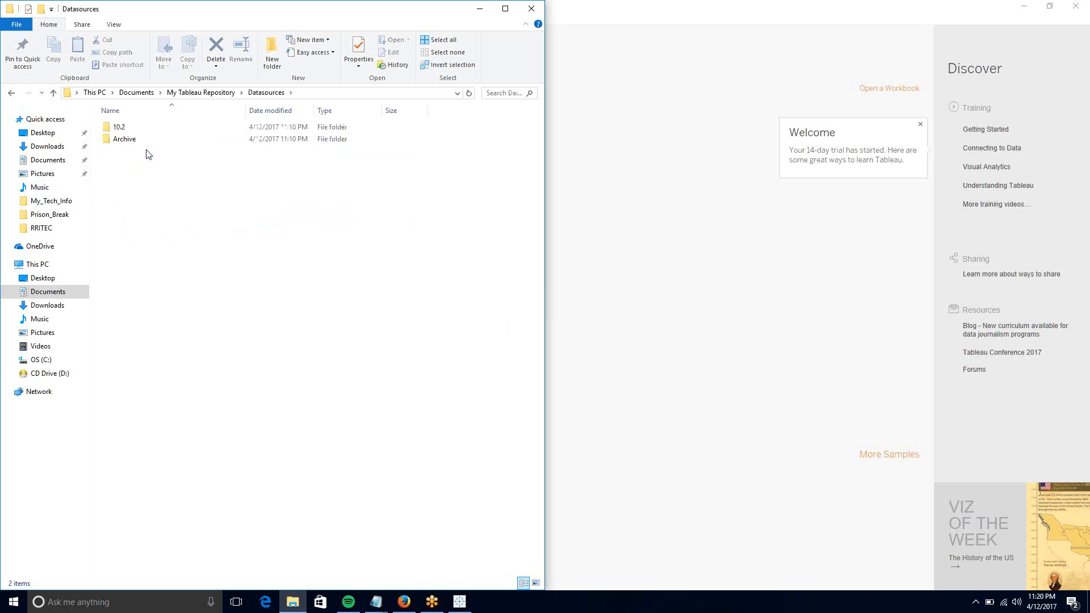
double_click(122, 126)
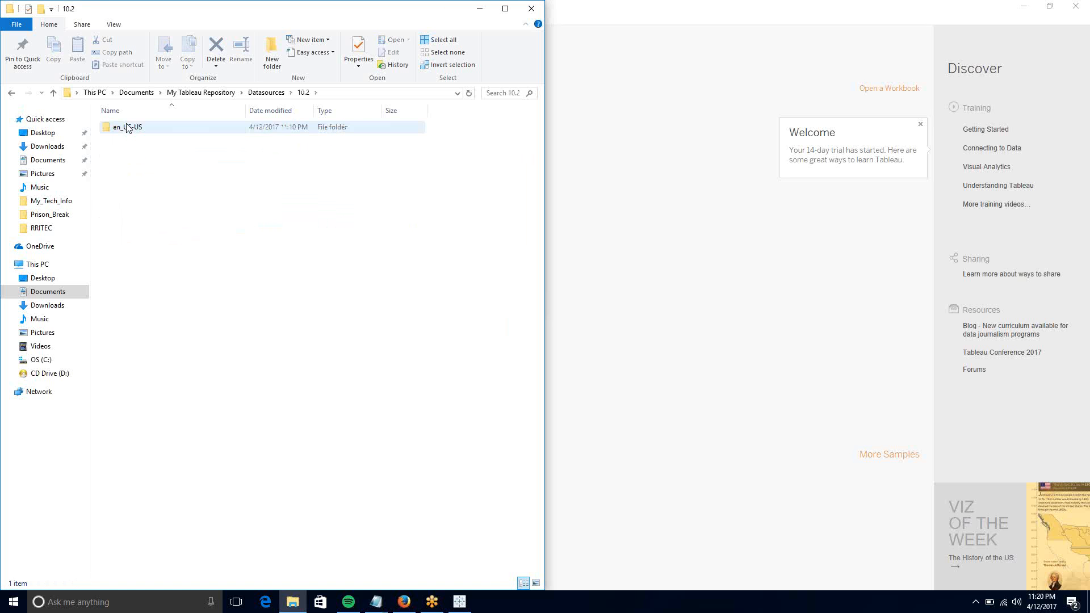
double_click(164, 130)
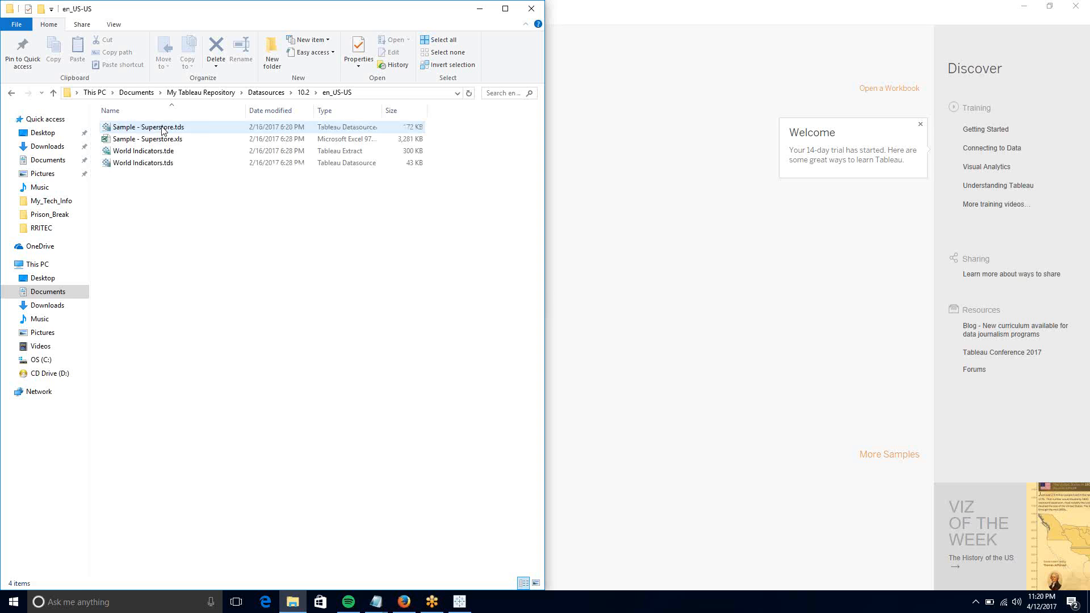
click(182, 142)
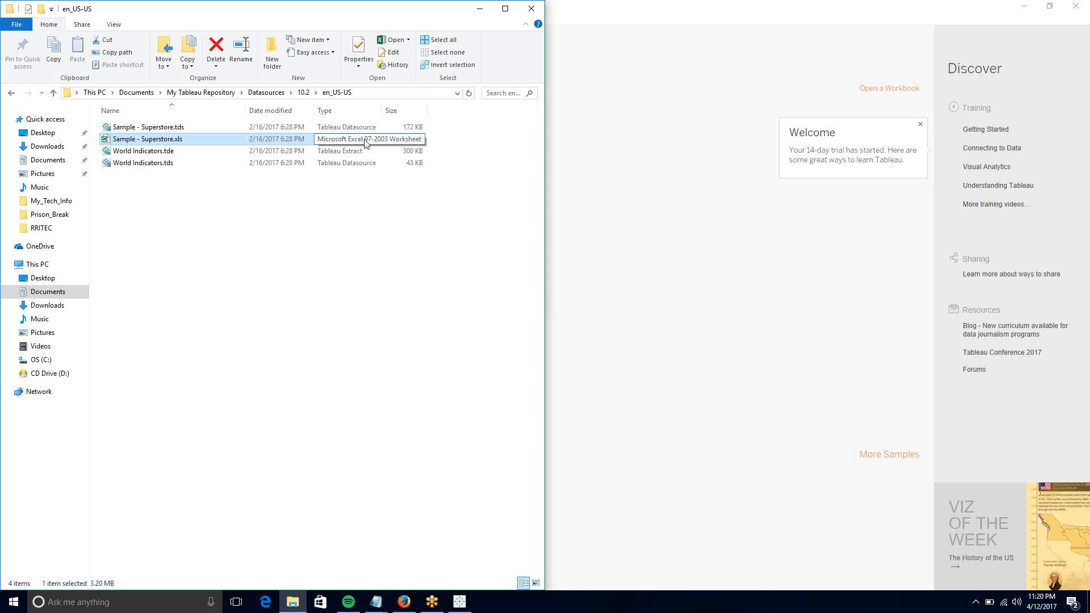
right_click(285, 141)
- Open Sample - Superstore.xls in Excel at full screen and dismiss the account prompt
click(258, 142)
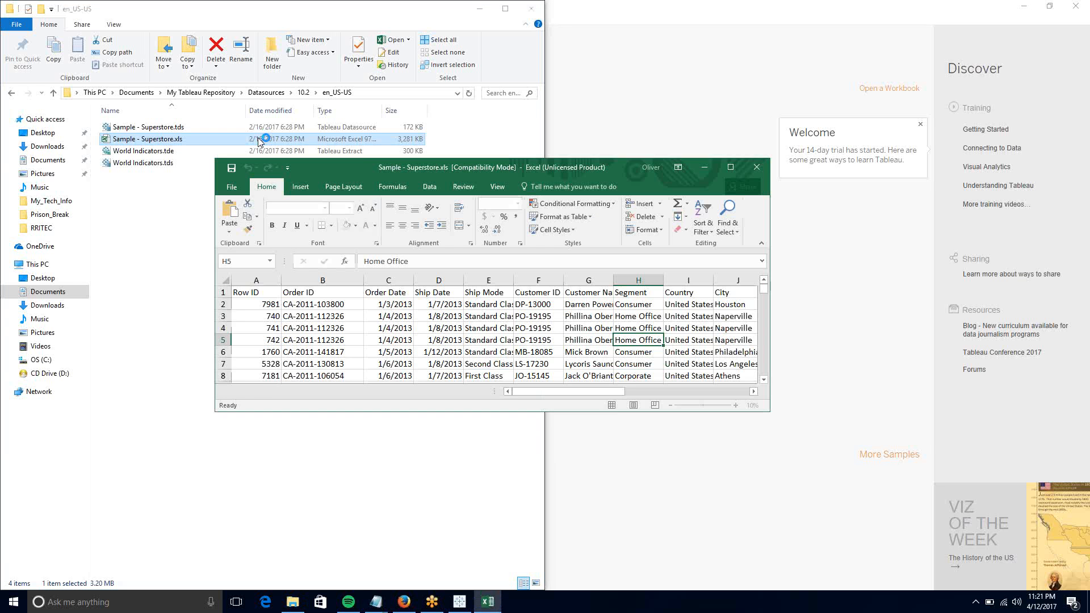
click(730, 167)
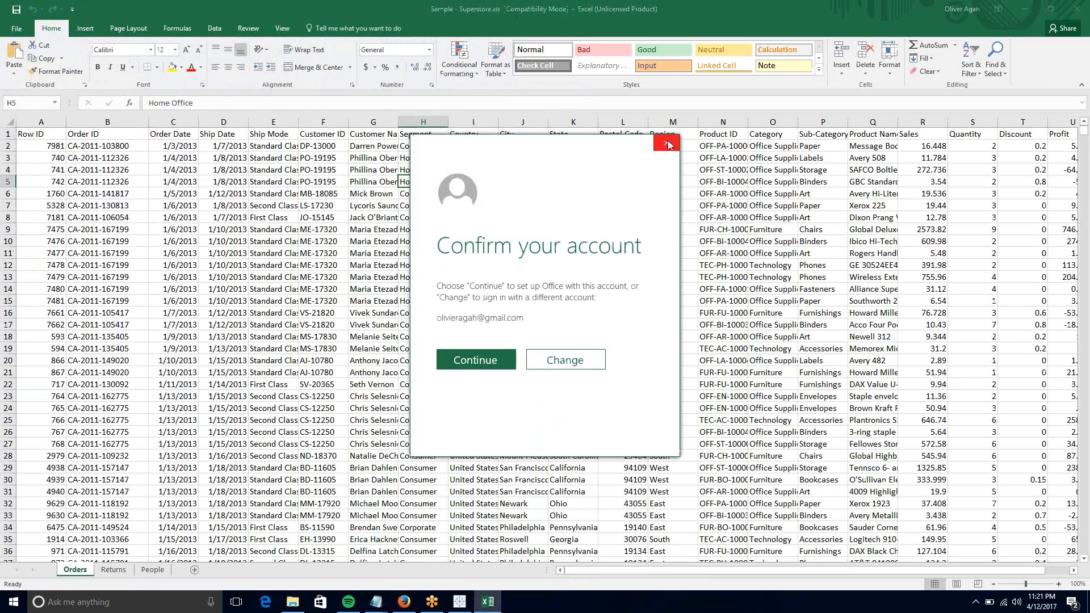
click(668, 145)
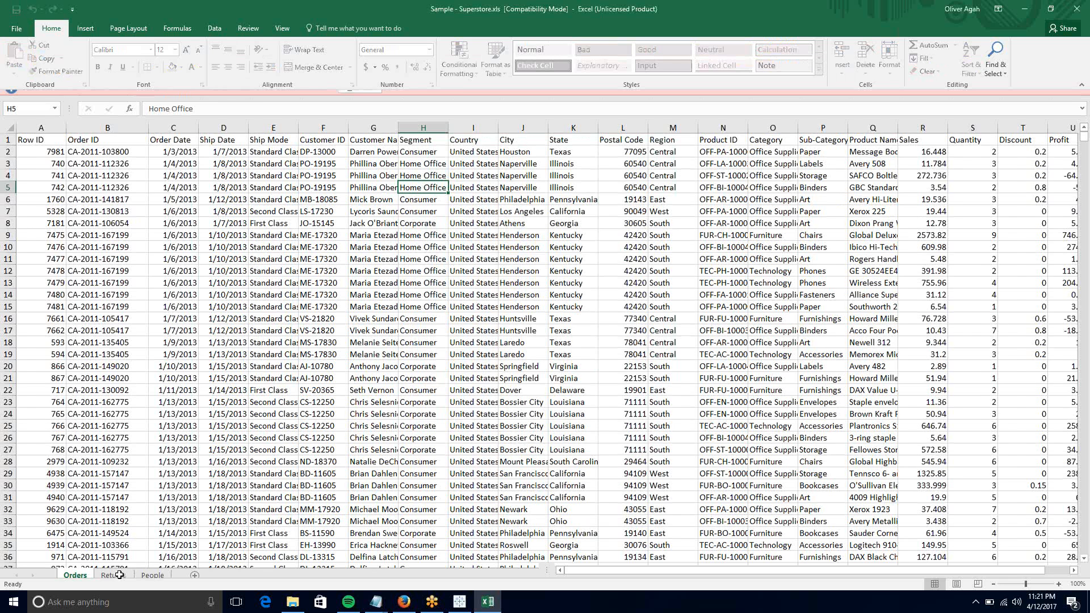
- Review the Returns, People and Orders sheets, finishing on the Orders sheet
click(114, 570)
click(154, 571)
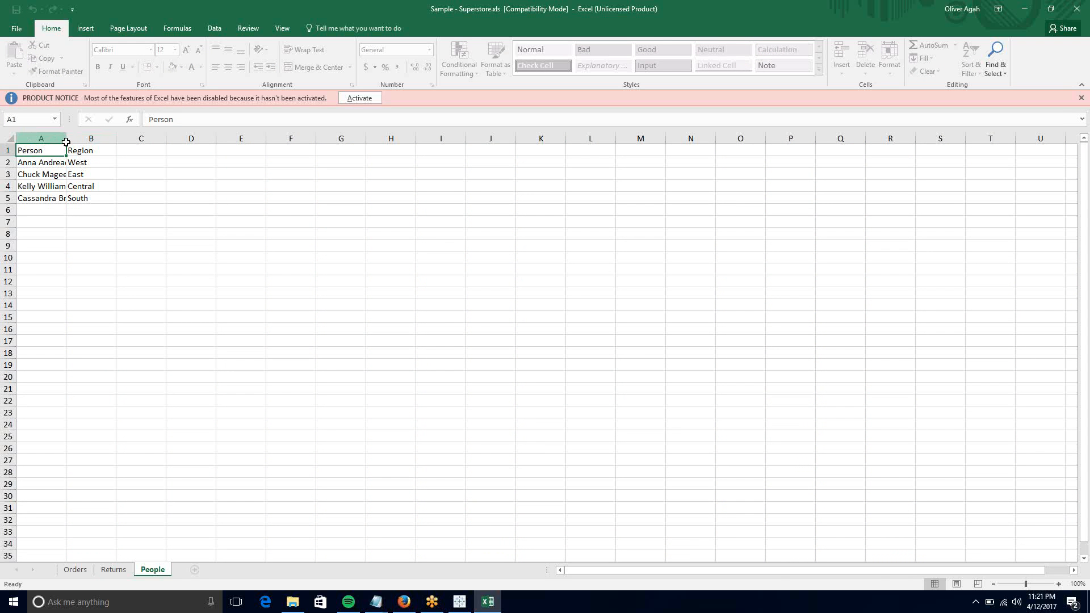
click(66, 139)
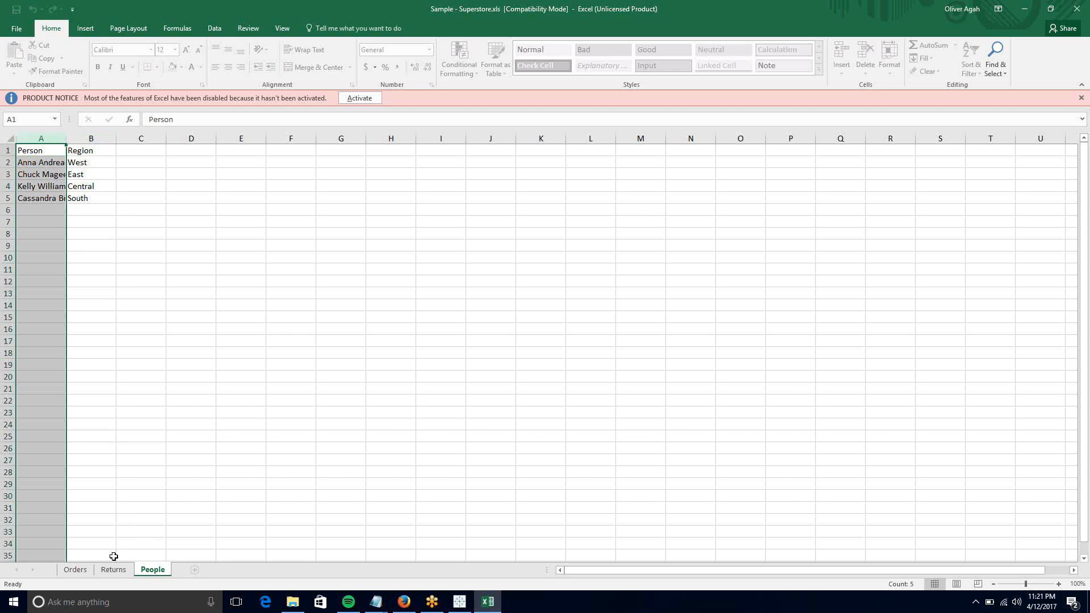
click(82, 572)
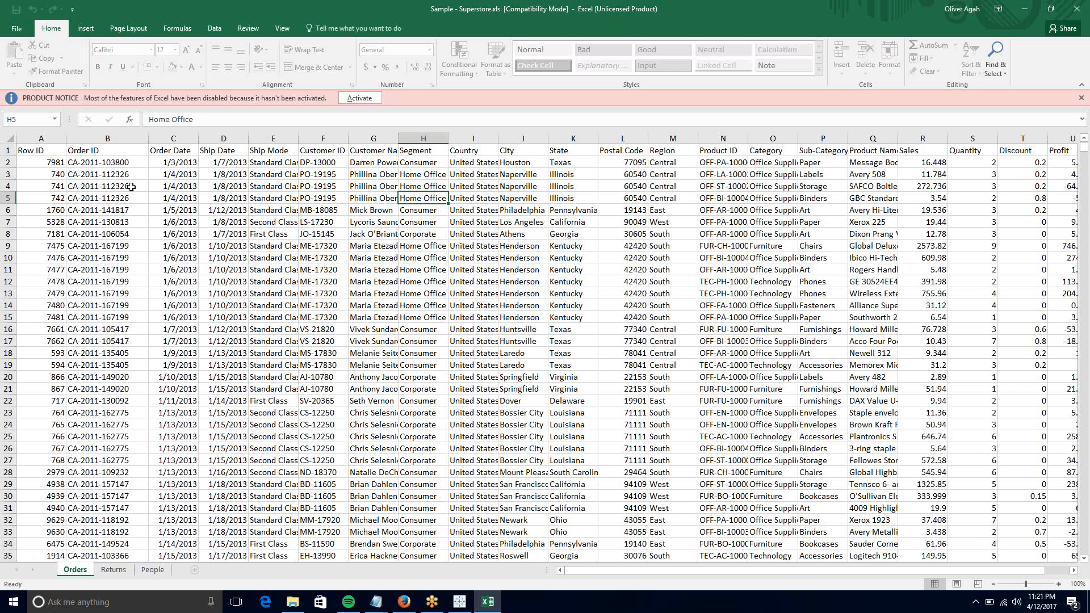
drag(51, 162, 51, 294)
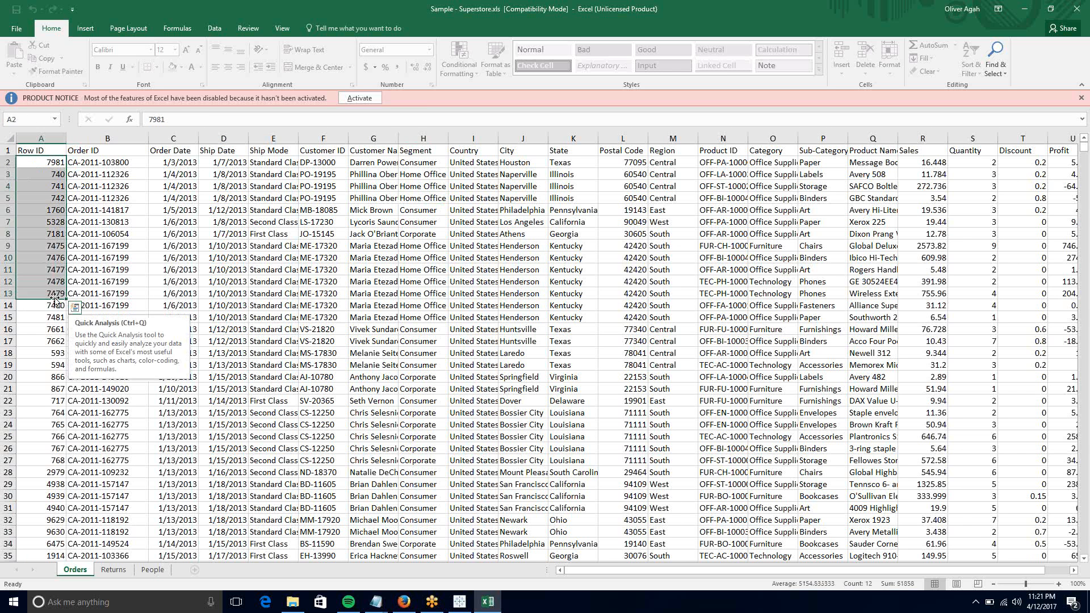
click(114, 570)
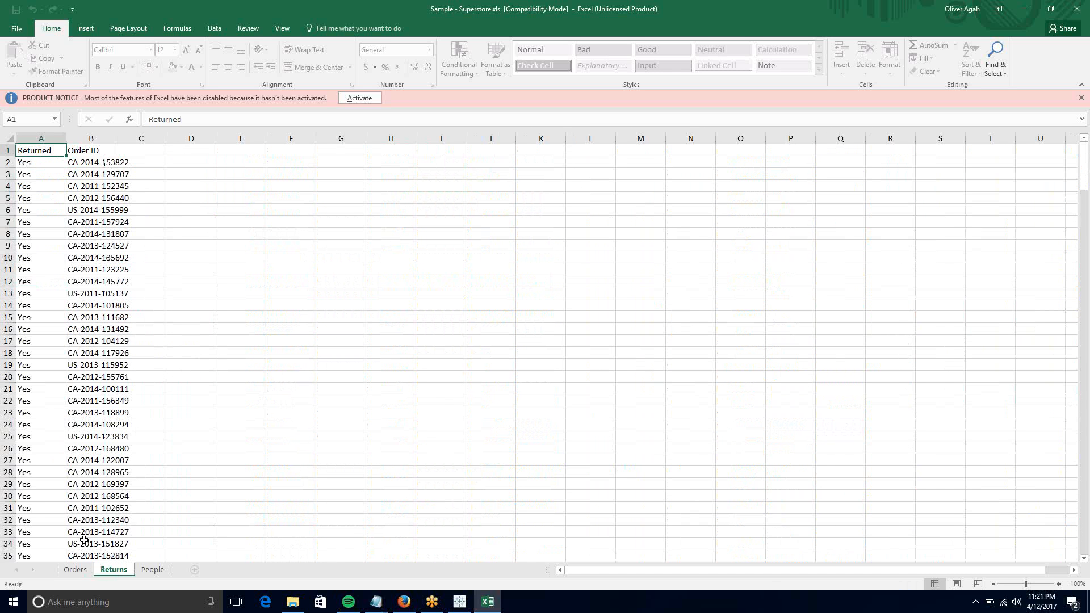
click(84, 572)
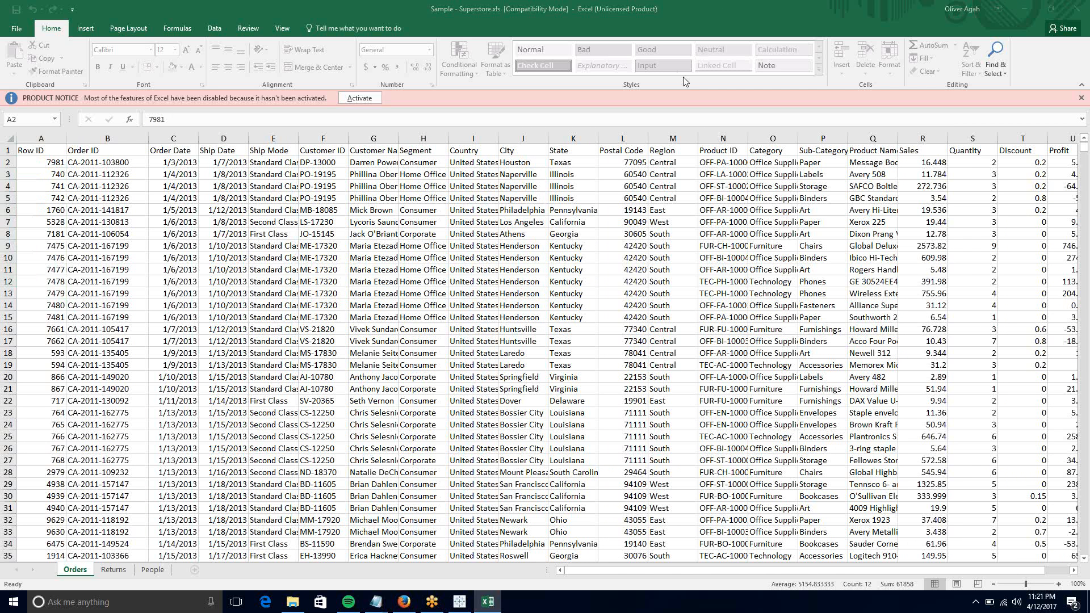
click(553, 205)
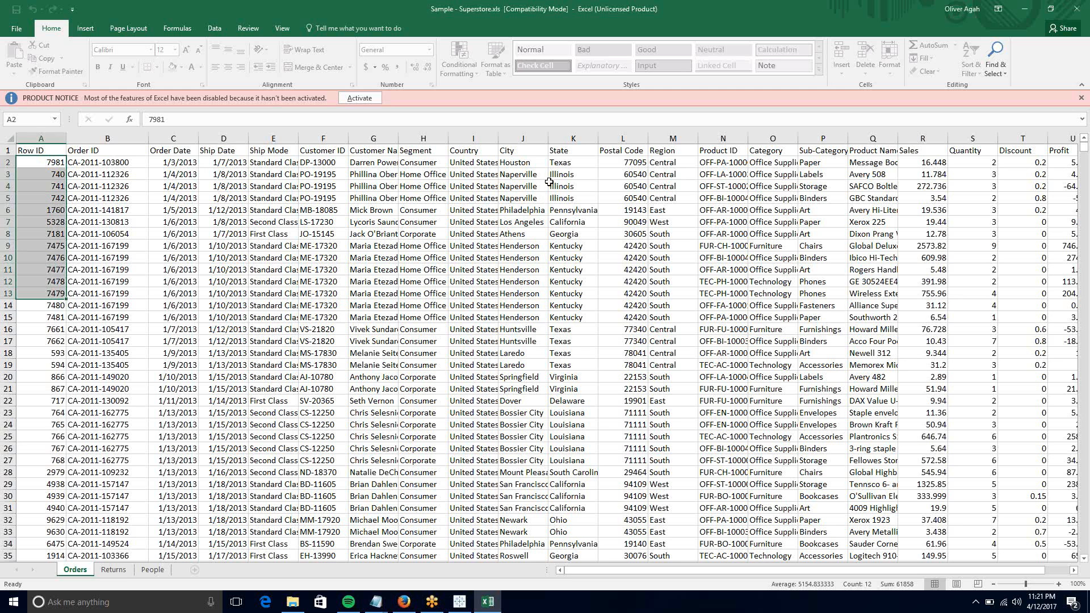
- Close Excel and open Sample - Superstore.xls from 10.2\en_US-US in Tableau
click(1078, 16)
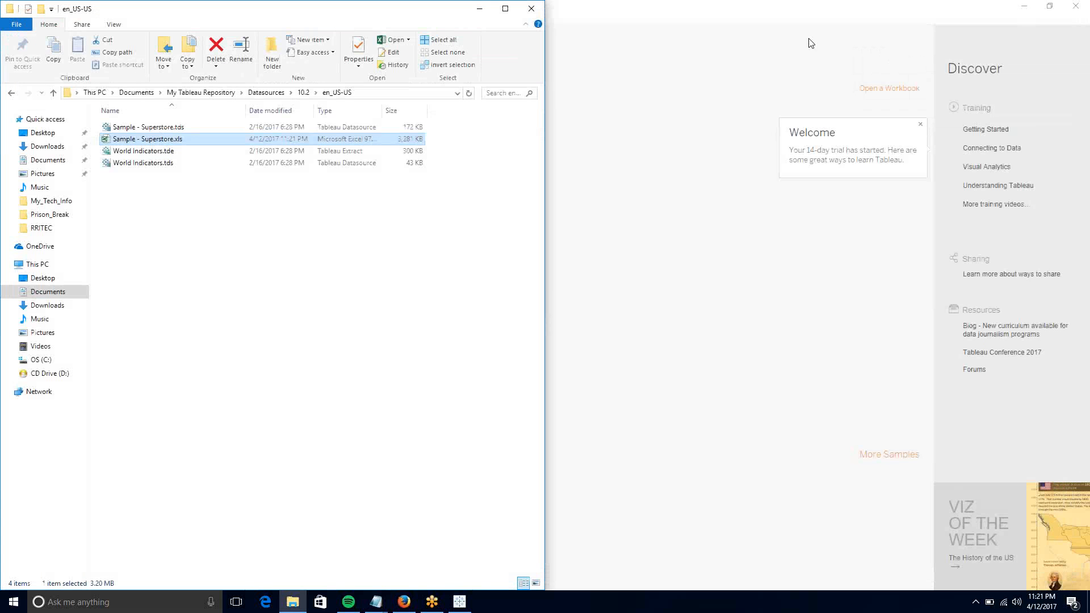
click(718, 21)
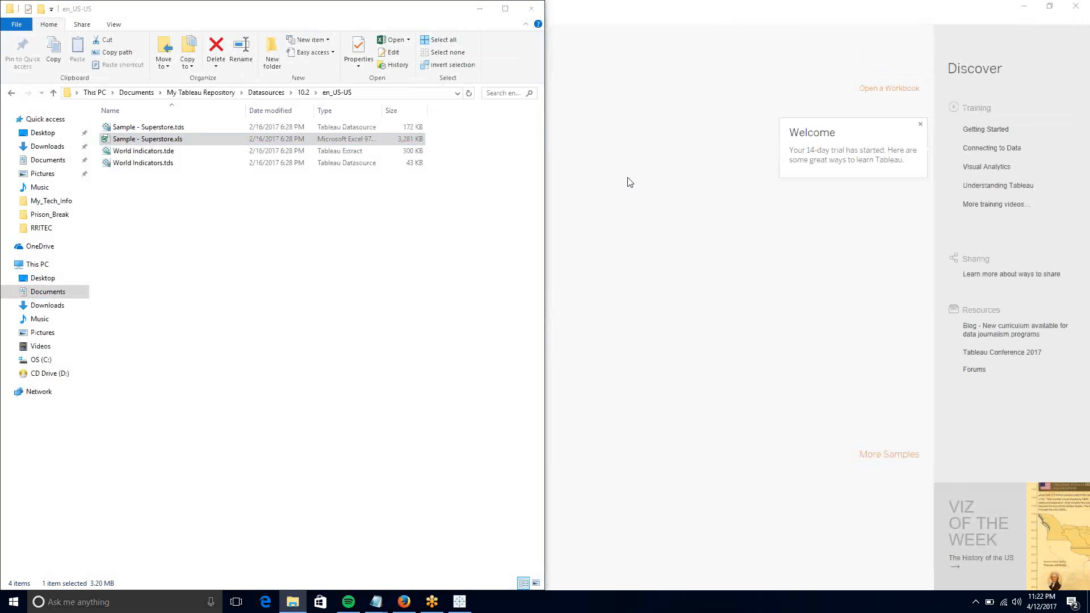
click(658, 341)
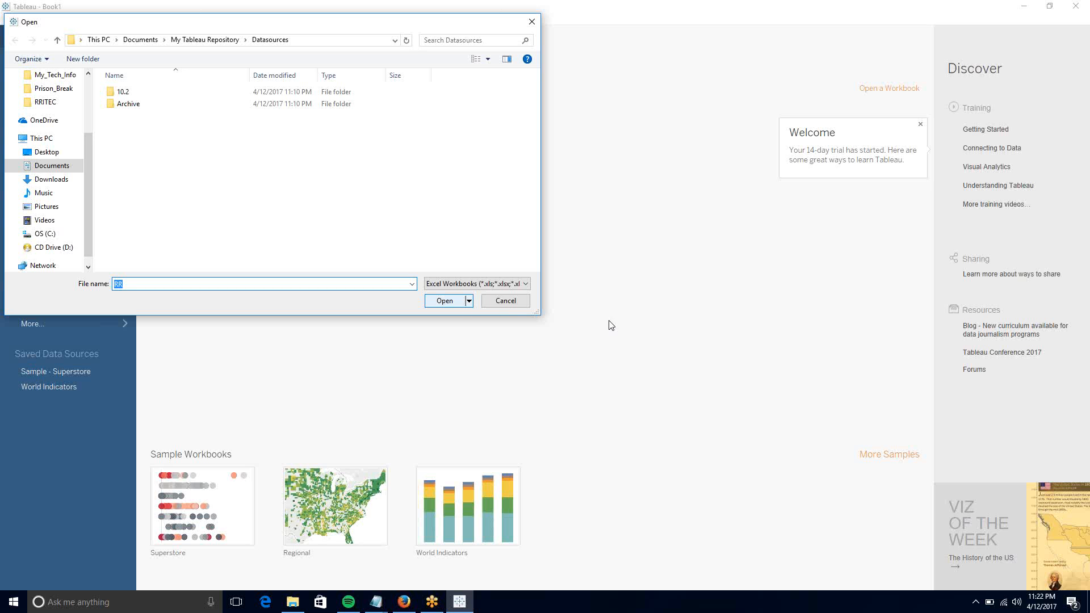
double_click(271, 91)
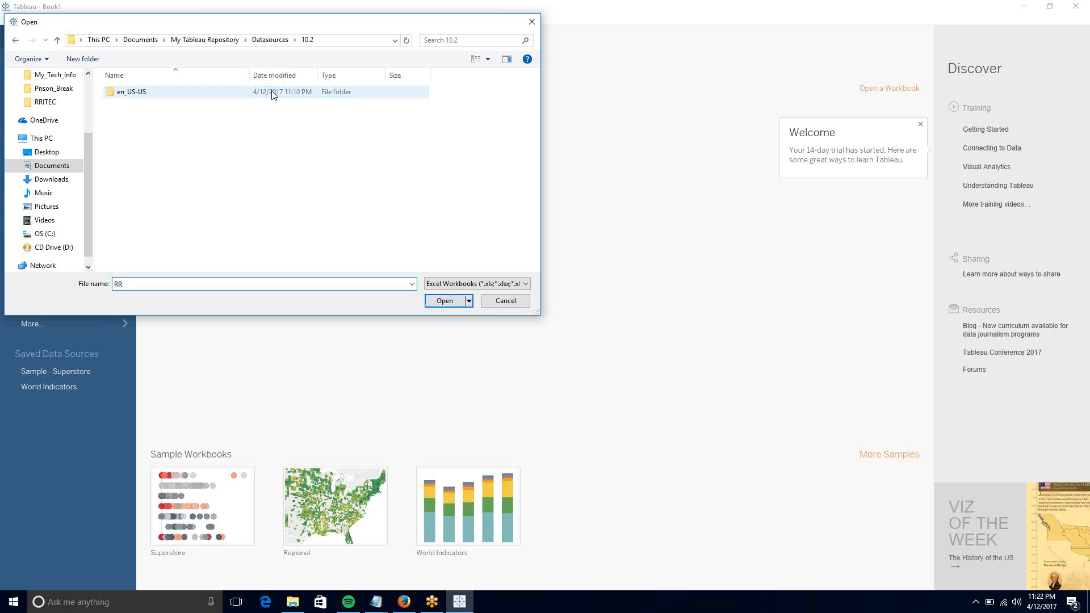
double_click(272, 91)
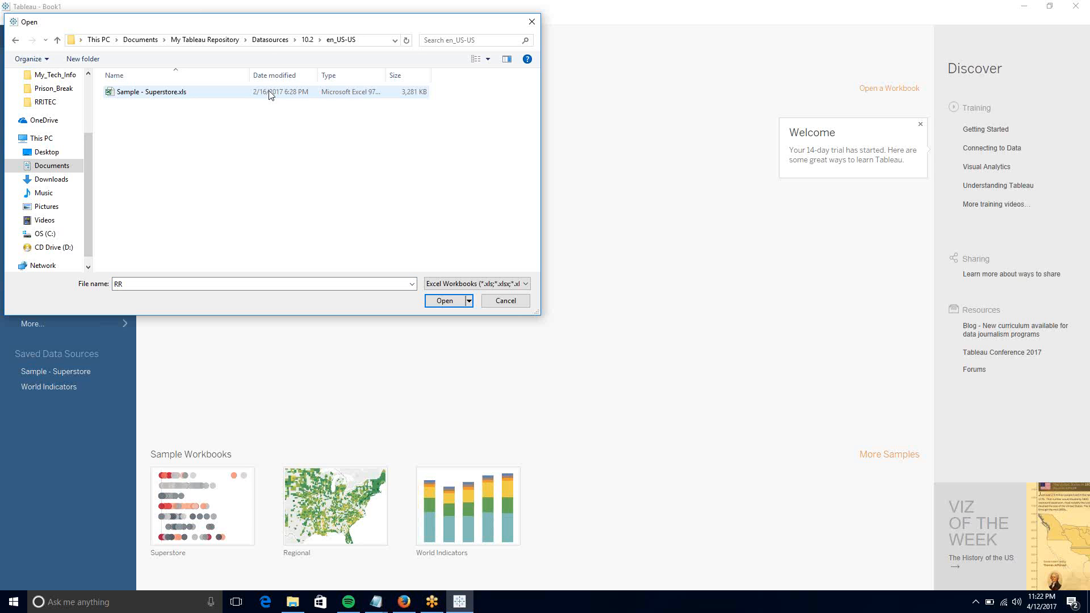
click(191, 97)
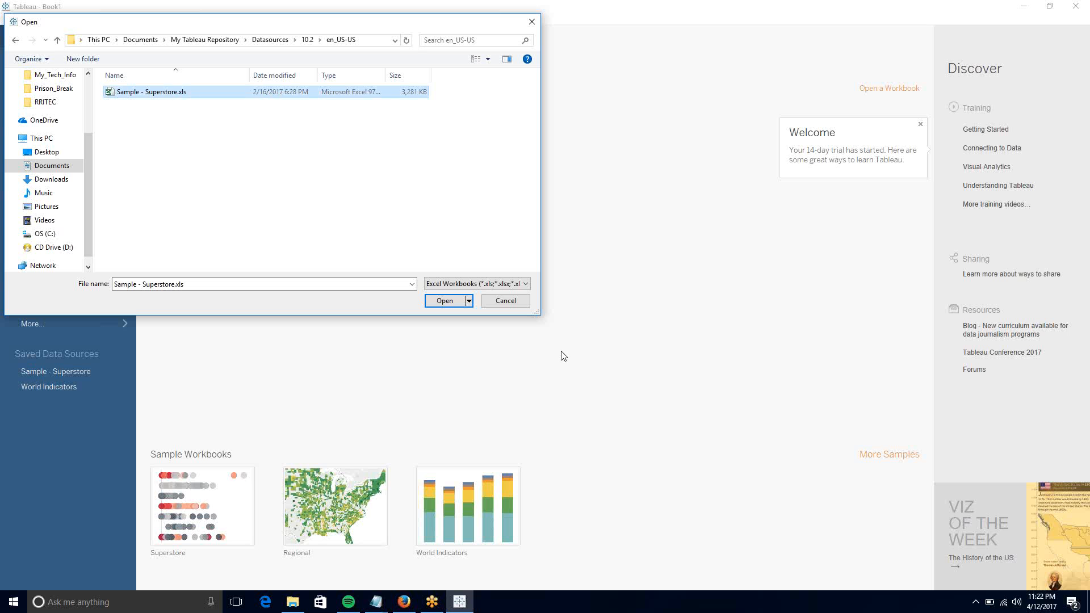
click(452, 303)
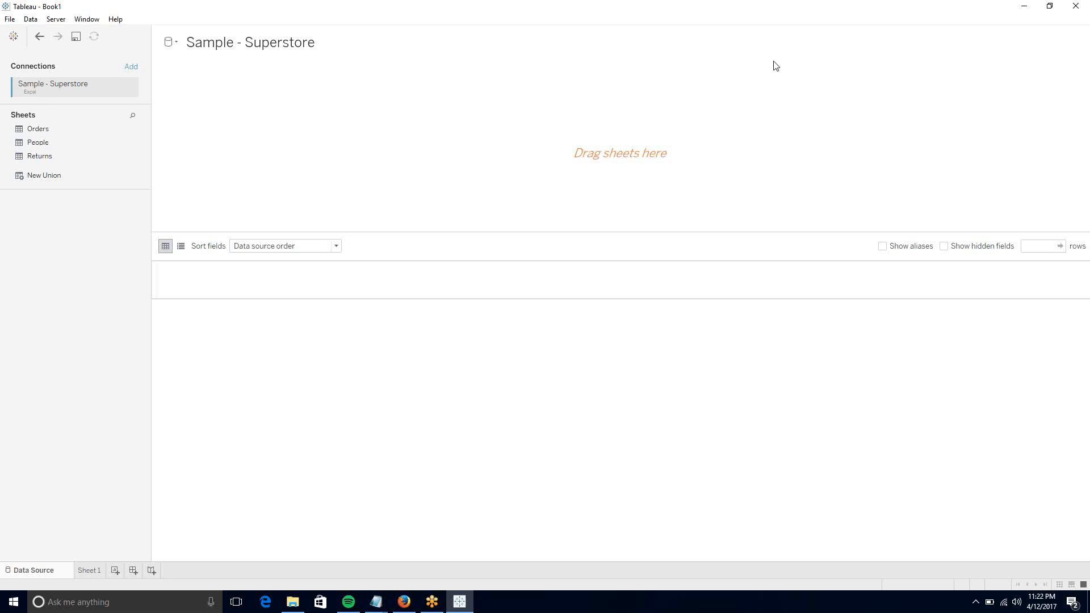
- Wait until the Superstore data source page lists the Orders, People and Returns sheets
click(795, 19)
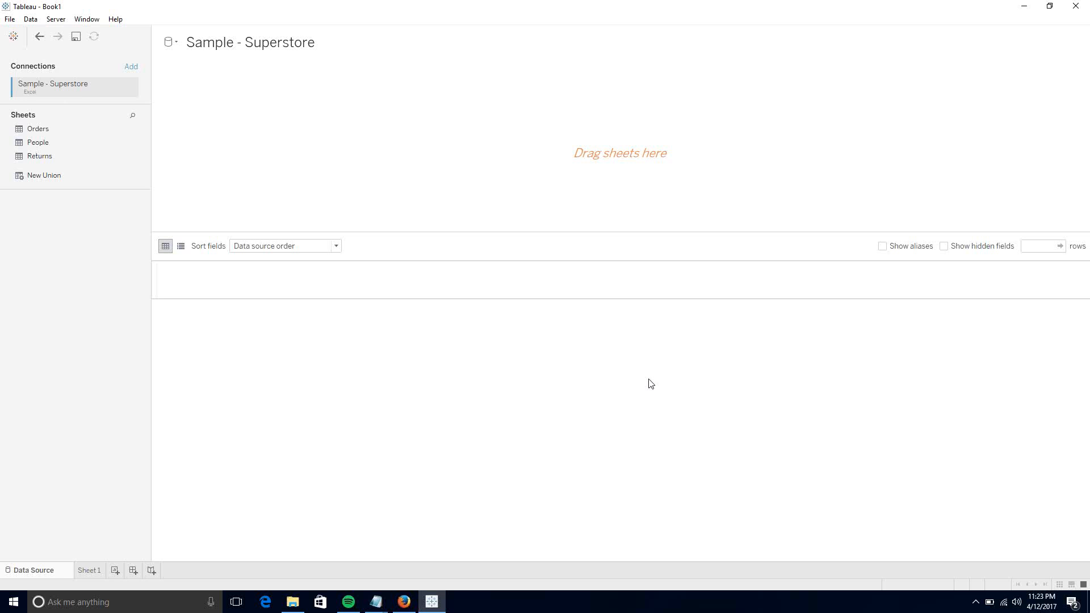
key(XF86MonBrightnessDown)
key(XF86MonBrightnessDown)
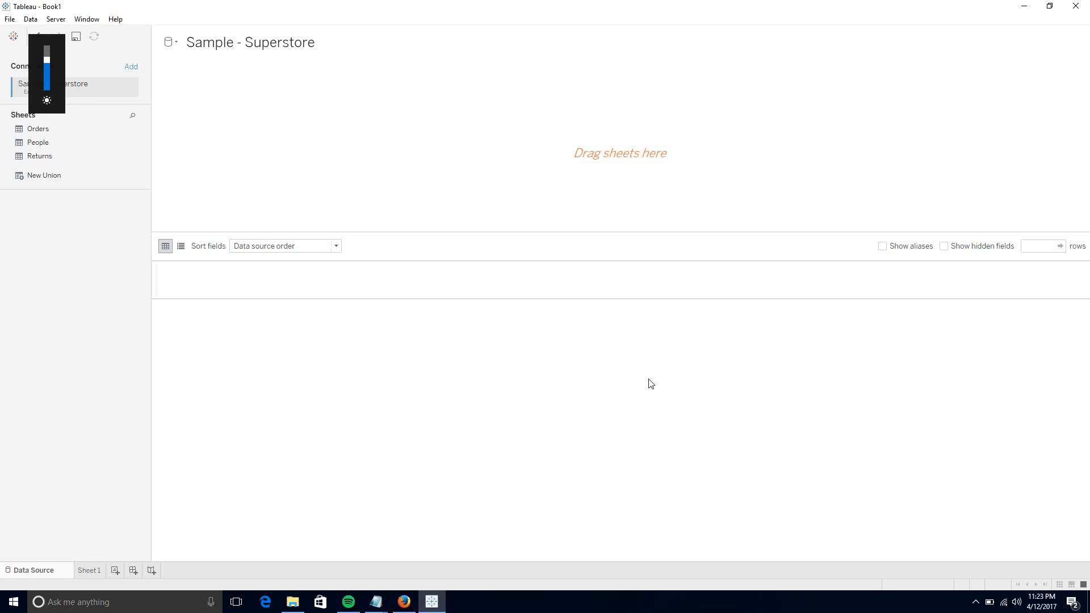
key(XF86MonBrightnessUp)
key(XF86MonBrightnessUp)
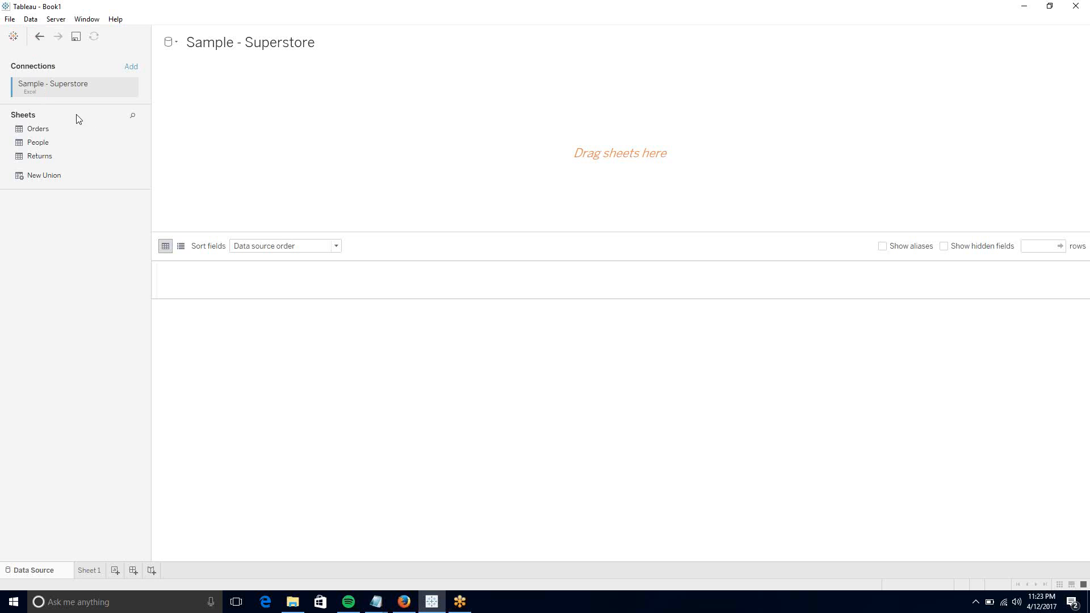
- Join Orders to People with an inner join on Region = Region (People)
drag(46, 134, 438, 175)
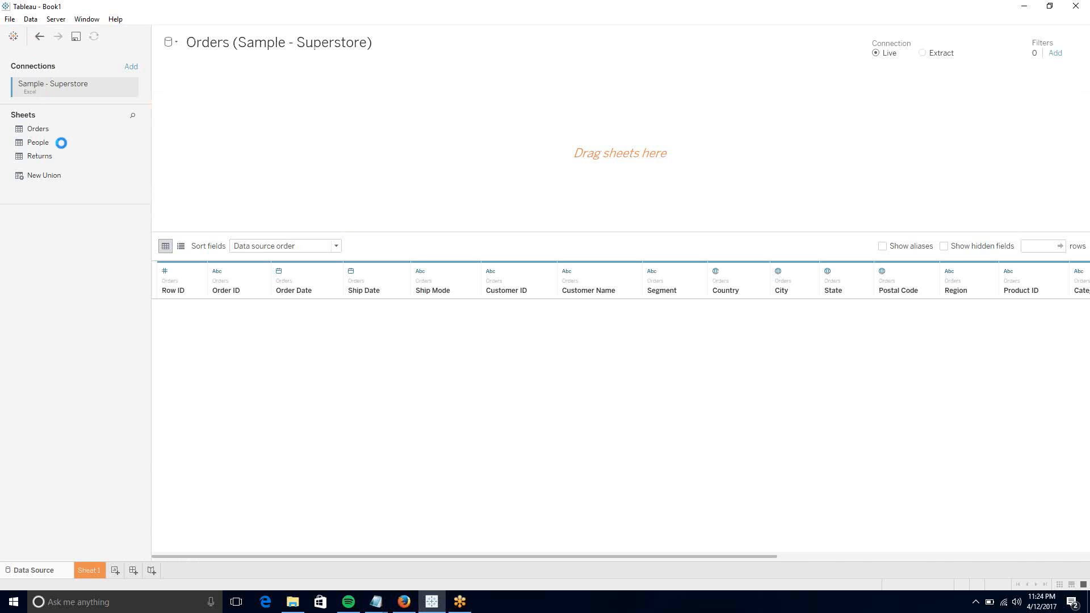
drag(62, 143, 328, 153)
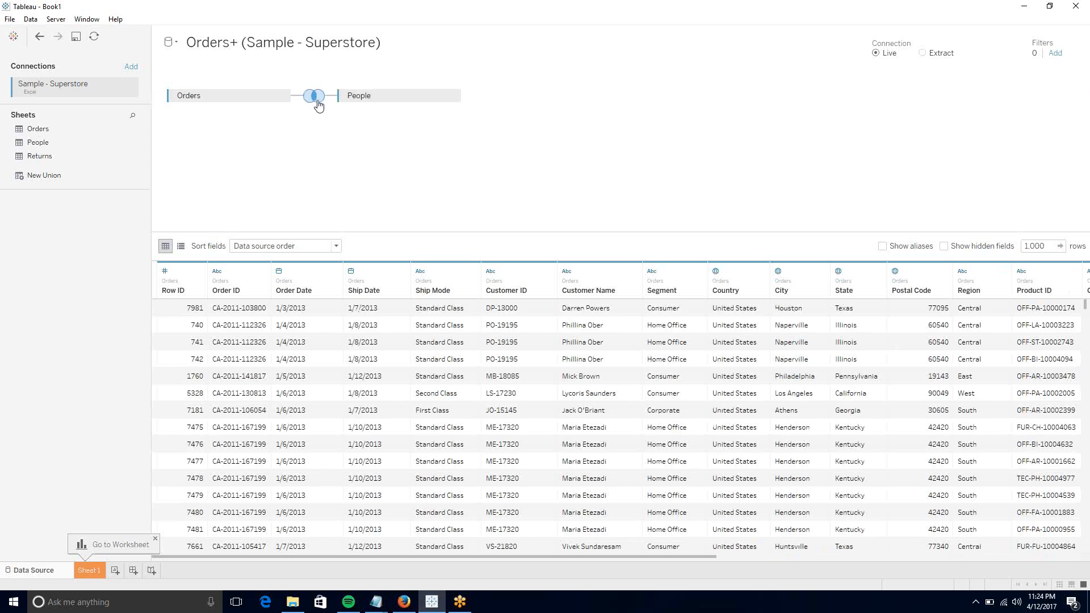
mouse_move(315, 106)
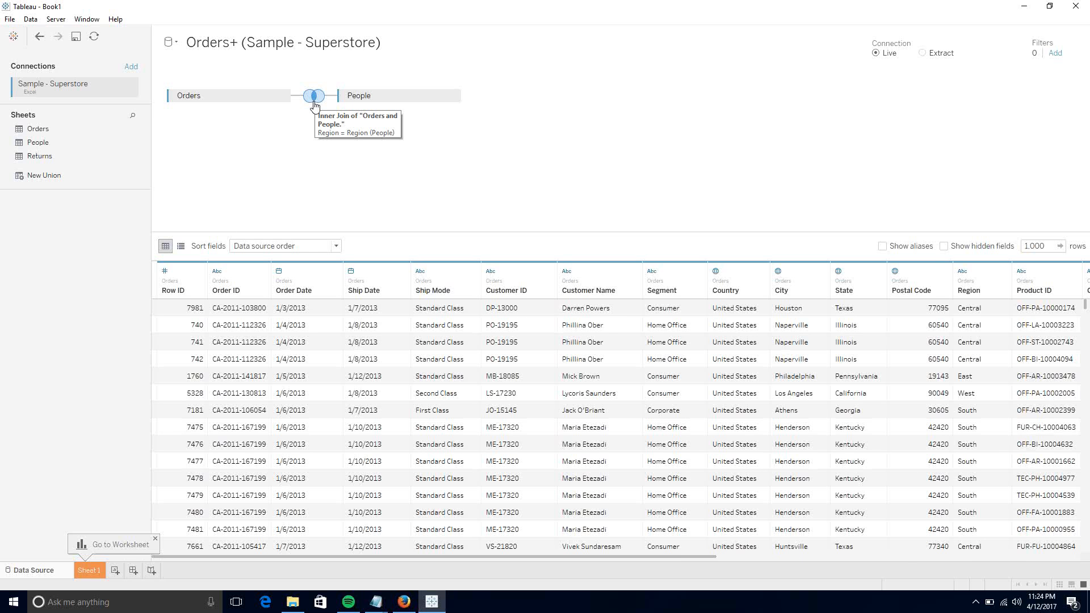
click(315, 106)
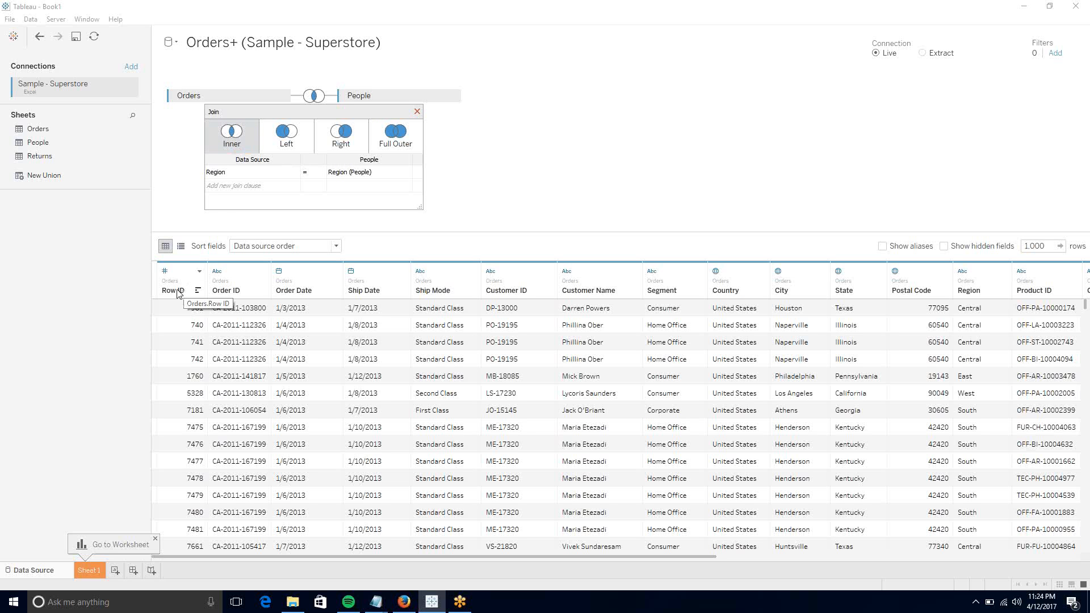
click(229, 173)
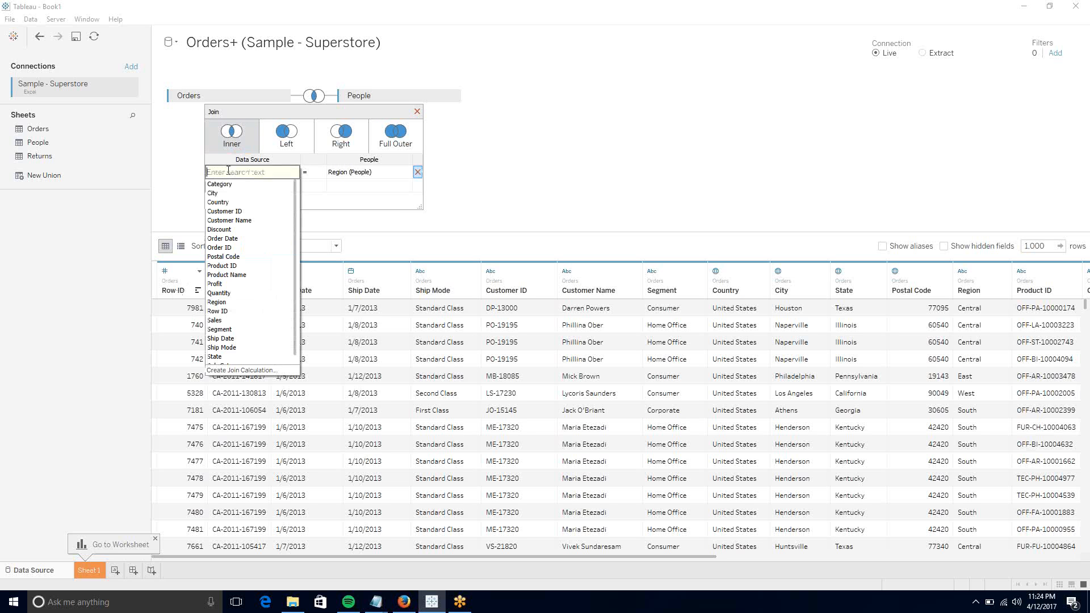
click(316, 190)
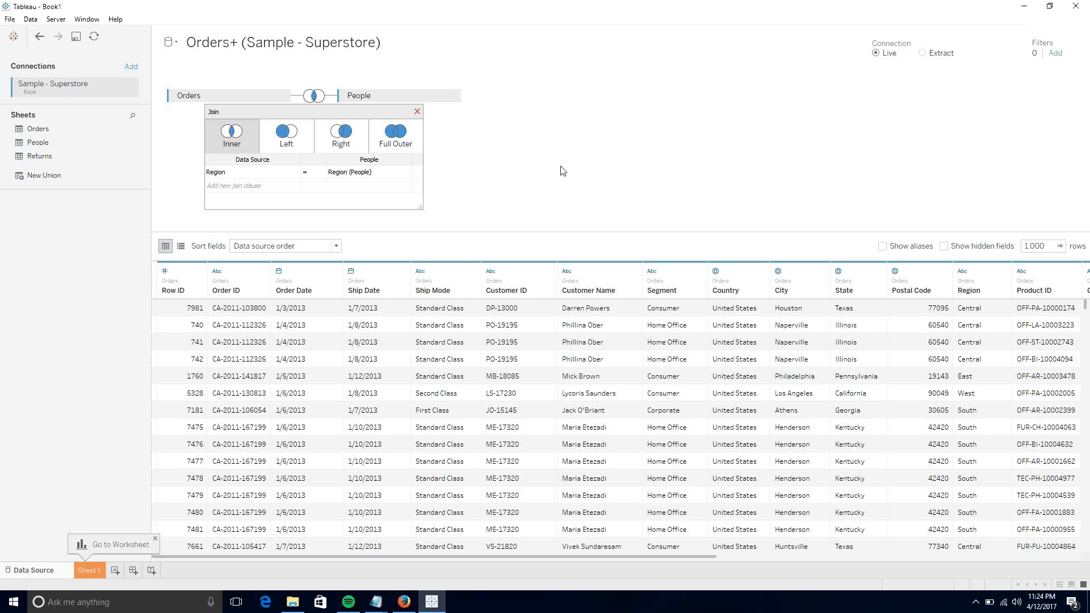
click(418, 112)
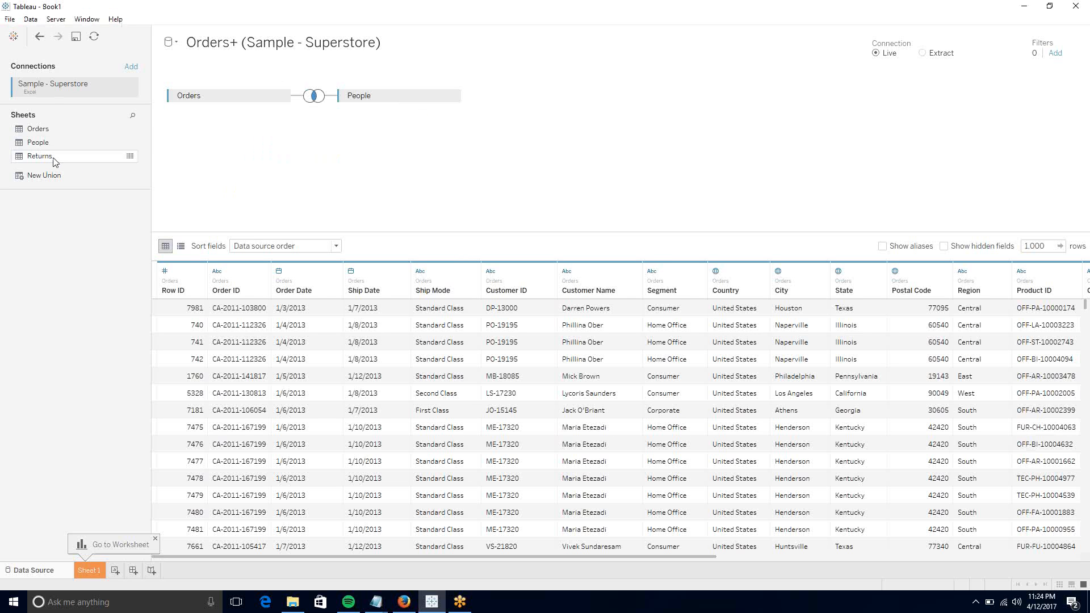
- Join Returns to Orders and discard the accidental People1 copy
drag(55, 160, 285, 148)
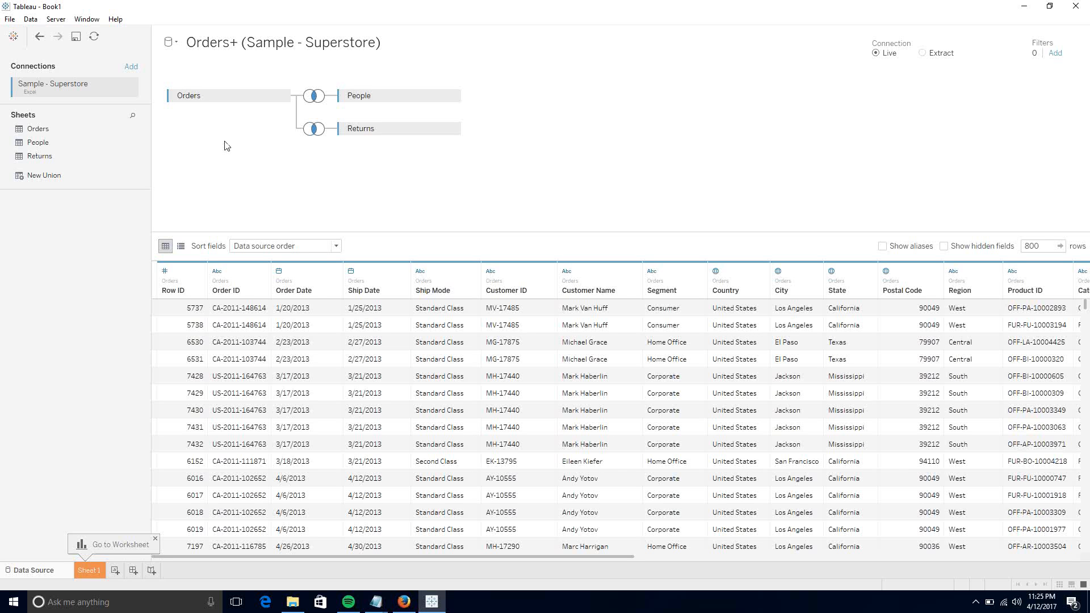
double_click(58, 142)
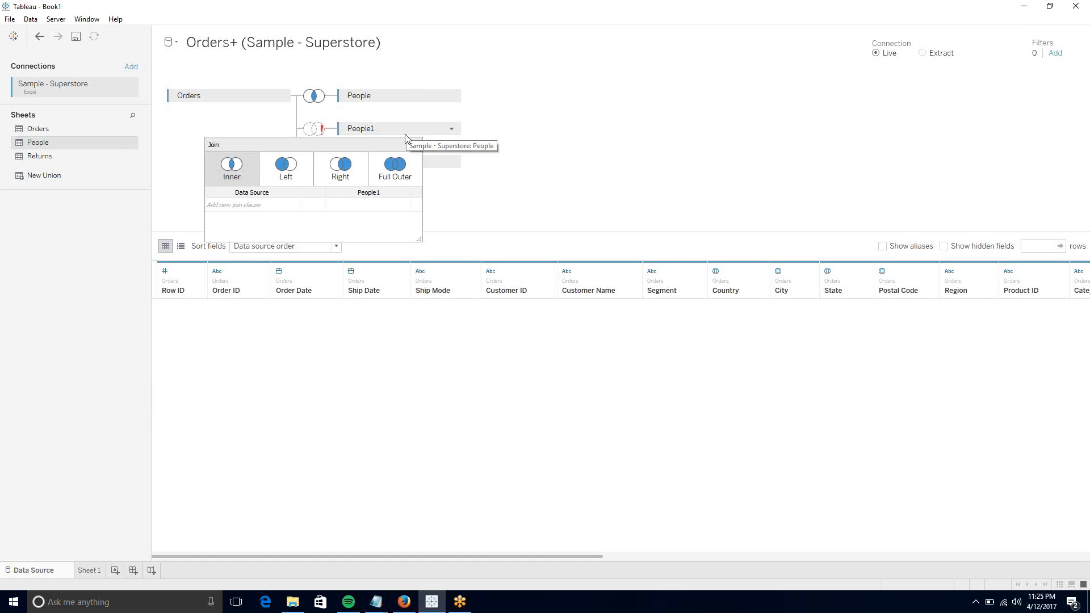
click(416, 146)
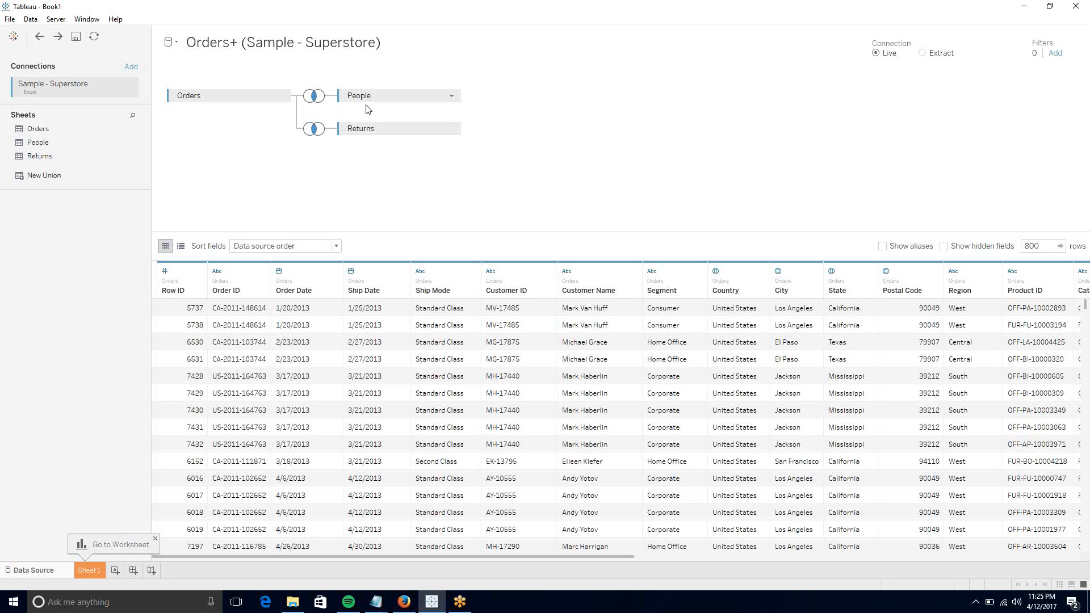
- Rename the People table in the join diagram to 'Resources'
right_click(402, 97)
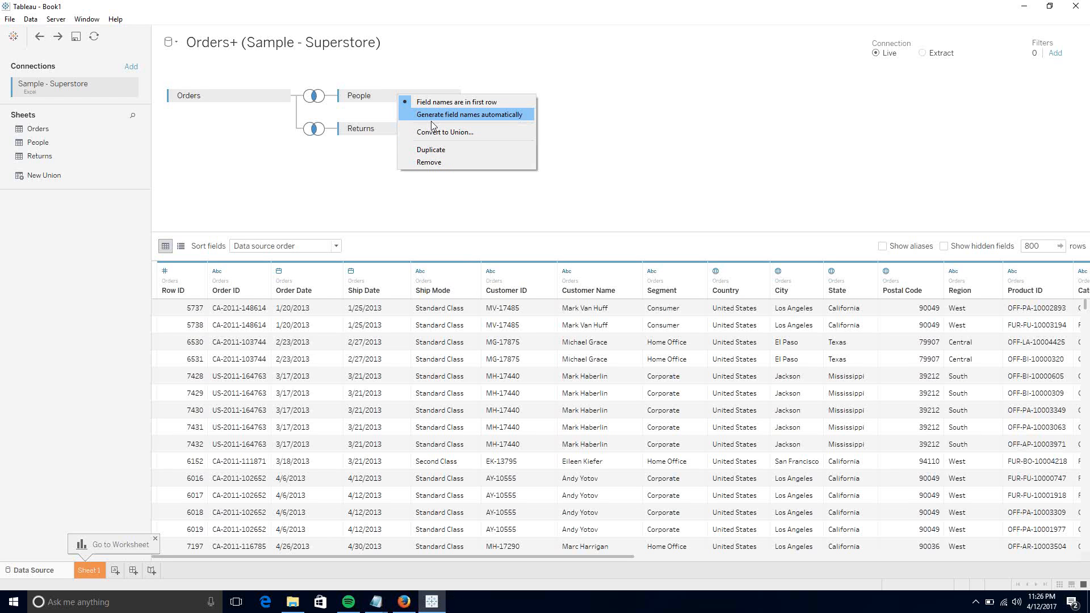
click(365, 92)
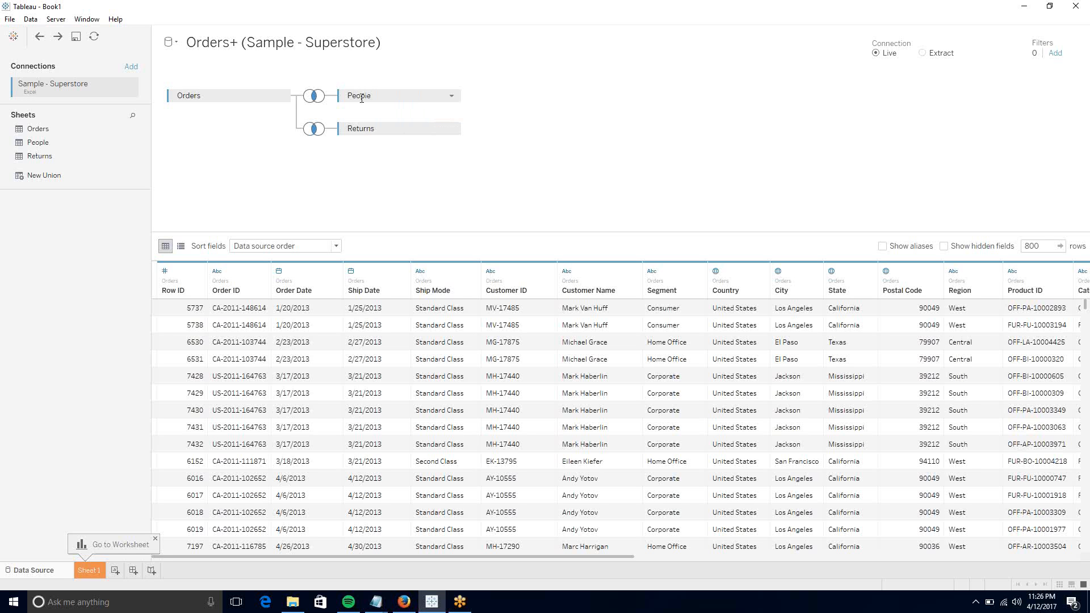
double_click(362, 98)
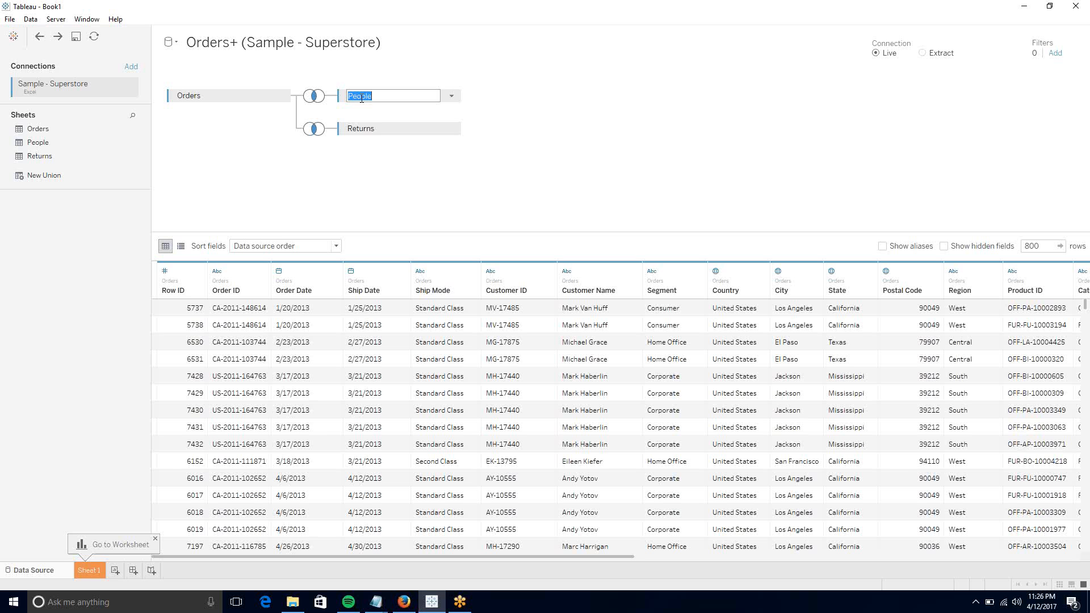
text(Resources)
key(Return)
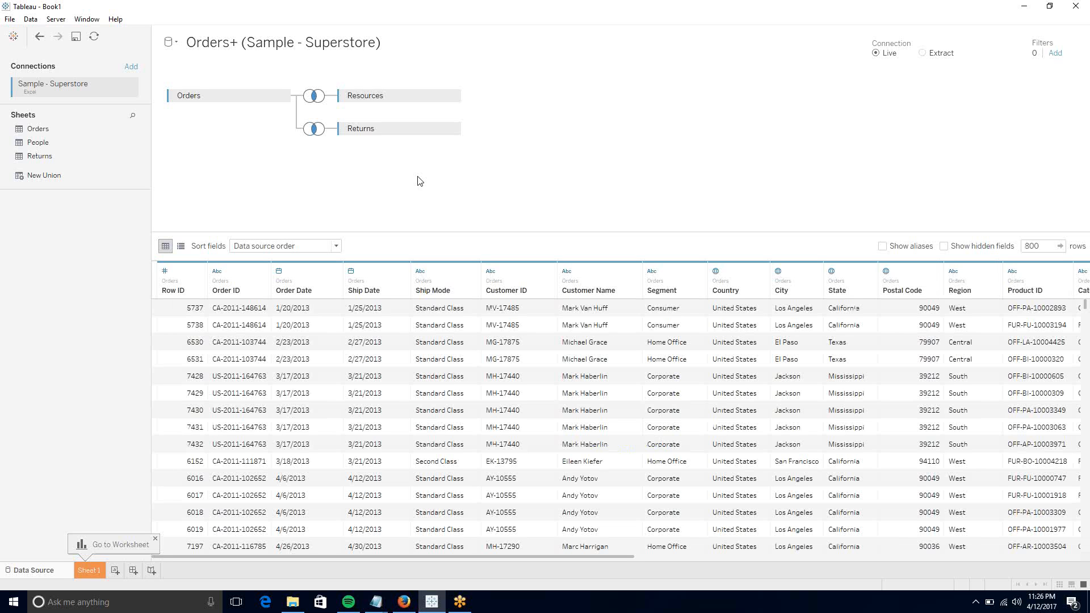
- Switch to Sheet 1 and try dragging Category toward the empty view
click(98, 570)
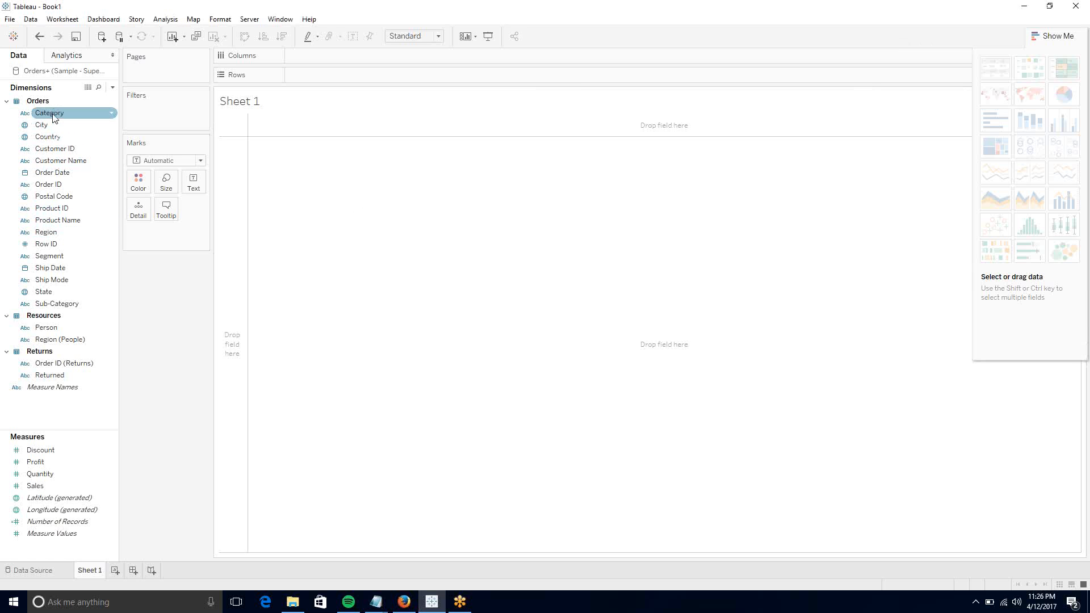
drag(54, 118, 287, 114)
drag(73, 121, 250, 74)
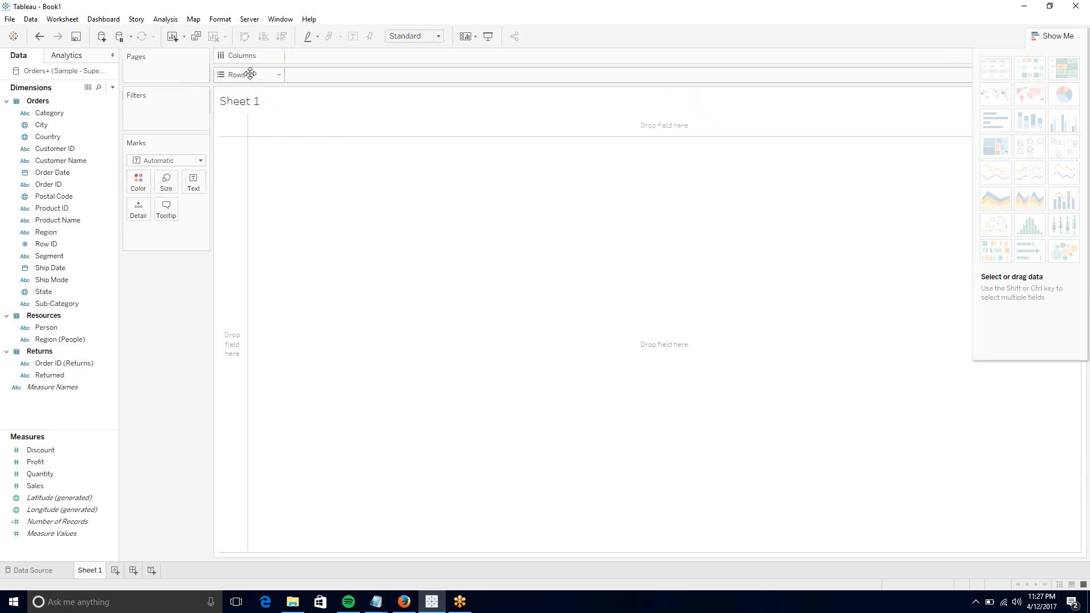
- Chart summed Sales as horizontal bars for each Category, then start saving the workbook
click(61, 114)
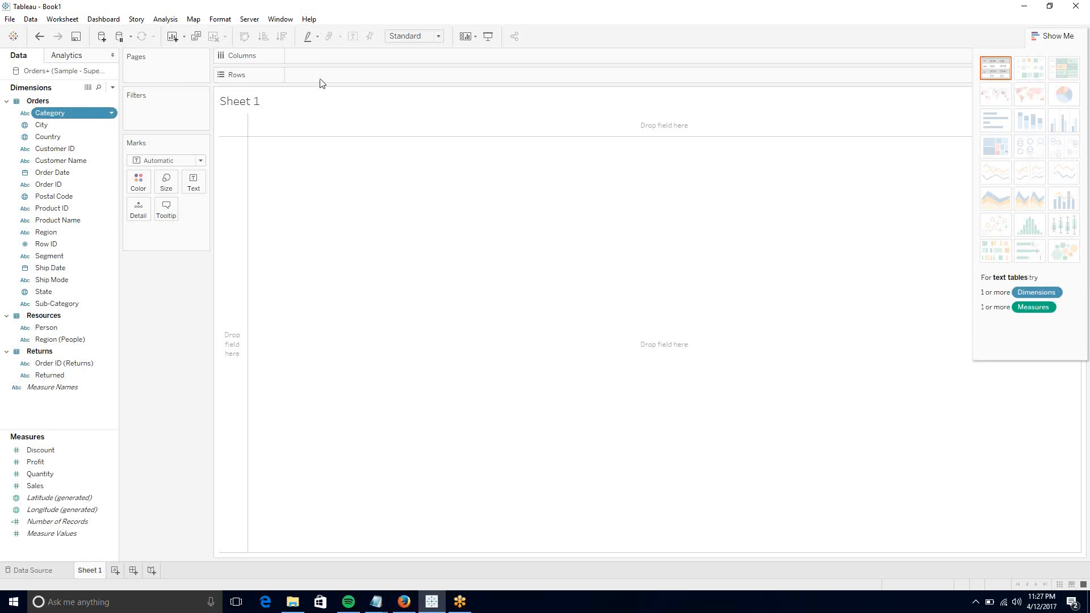
double_click(106, 111)
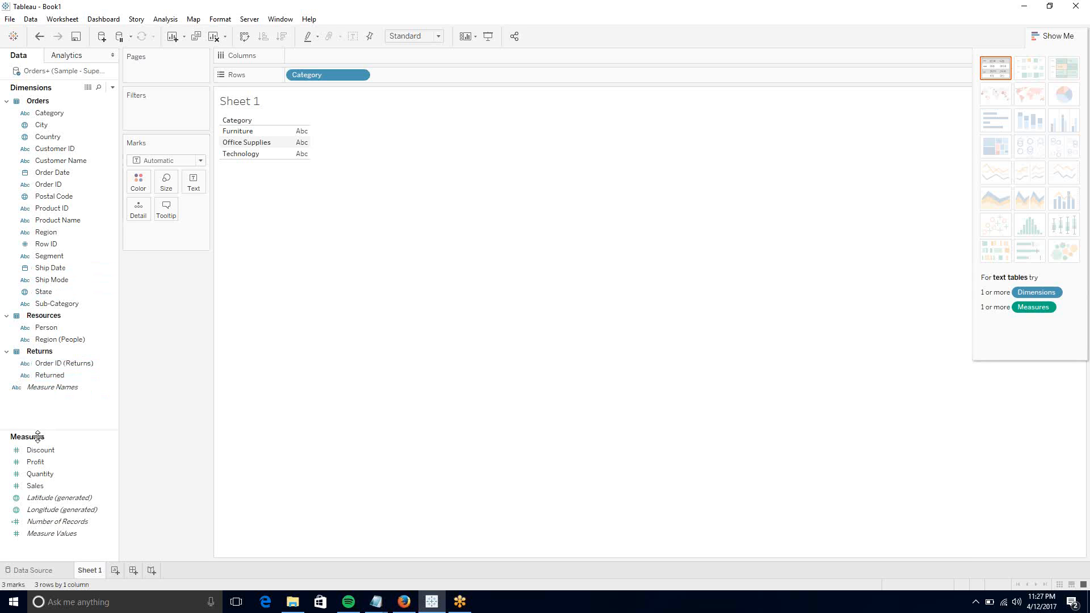
click(47, 488)
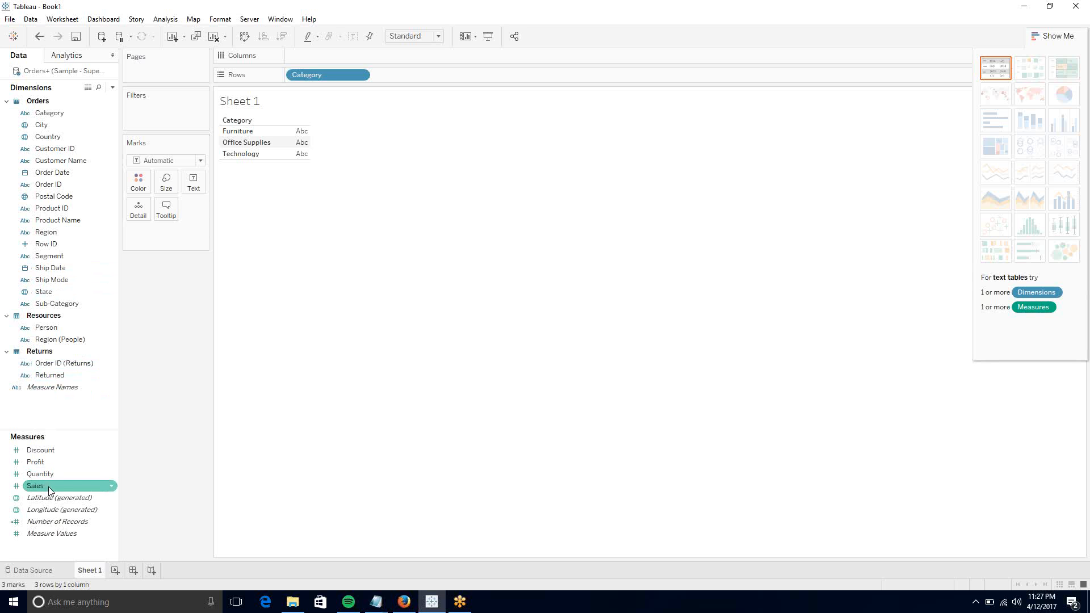
mouse_move(48, 487)
mouse_down()
mouse_move(351, 172)
mouse_move(368, 60)
mouse_up()
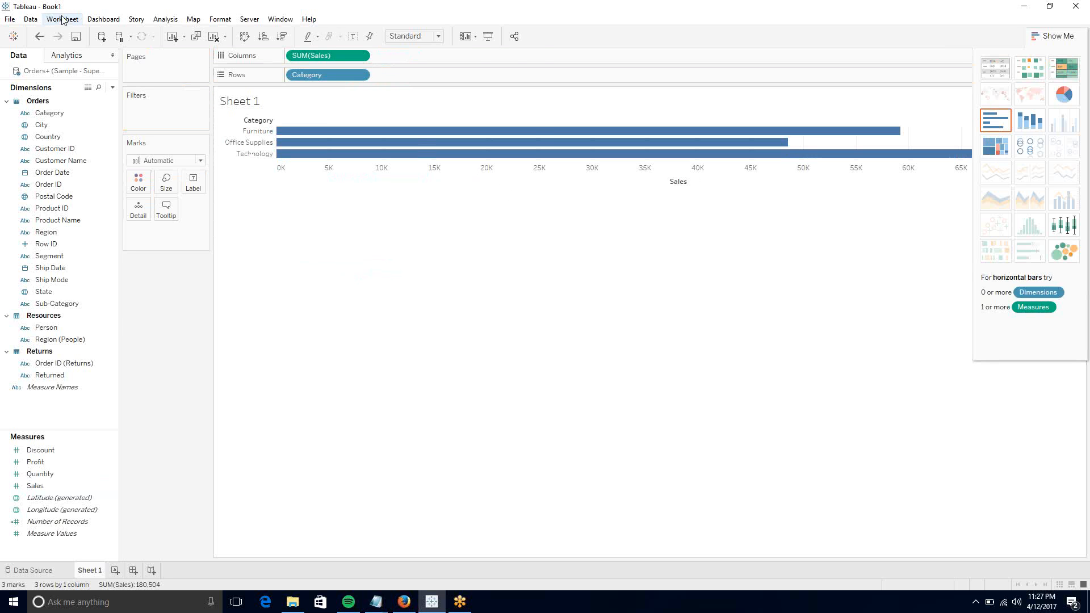
key(ctrl+s)
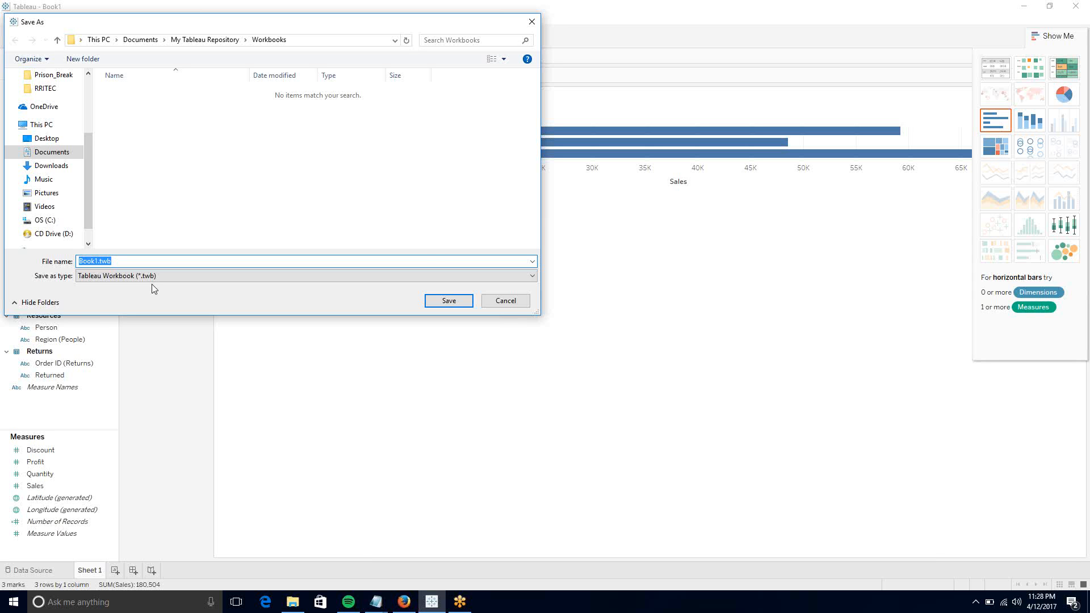
- Save the workbook as 'First Report' in the Workbooks folder
text(First Report)
click(440, 302)
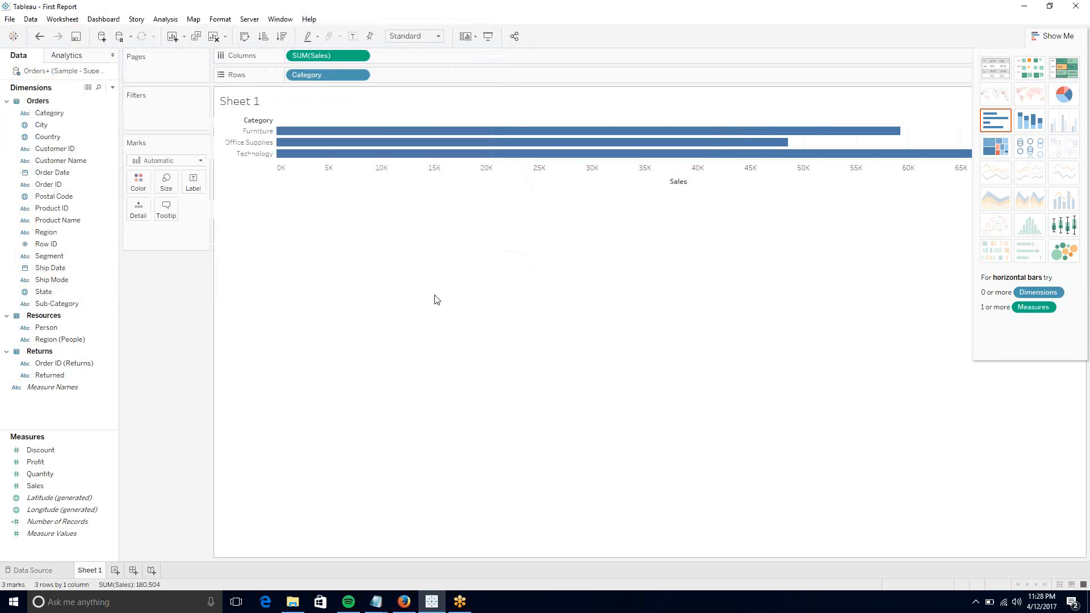
click(292, 602)
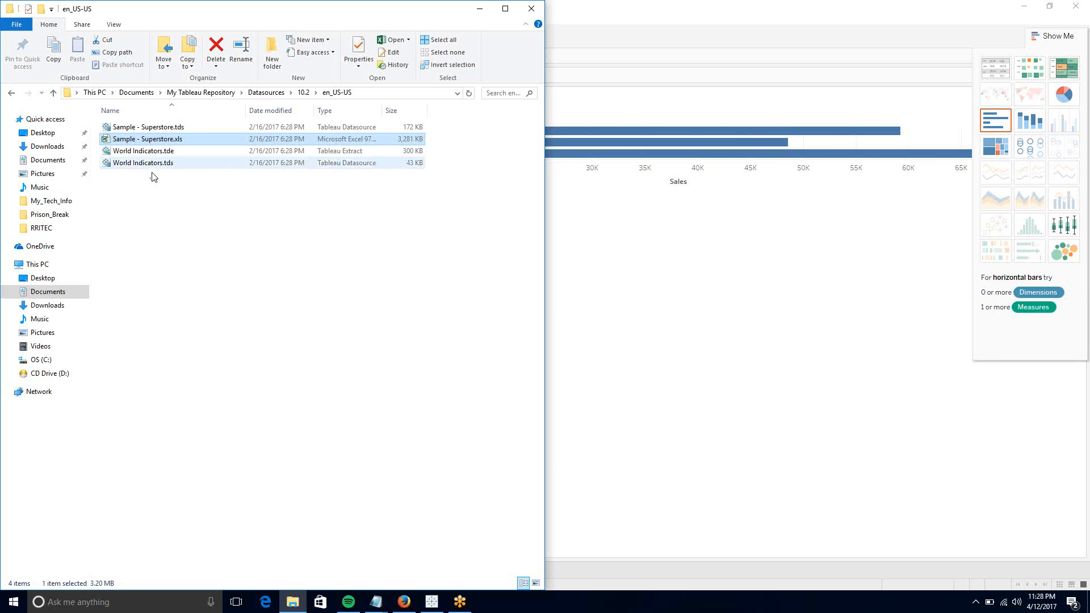
- Navigate File Explorer up to My Tableau Repository's Workbooks folder and select First Report.twb
click(204, 250)
click(469, 94)
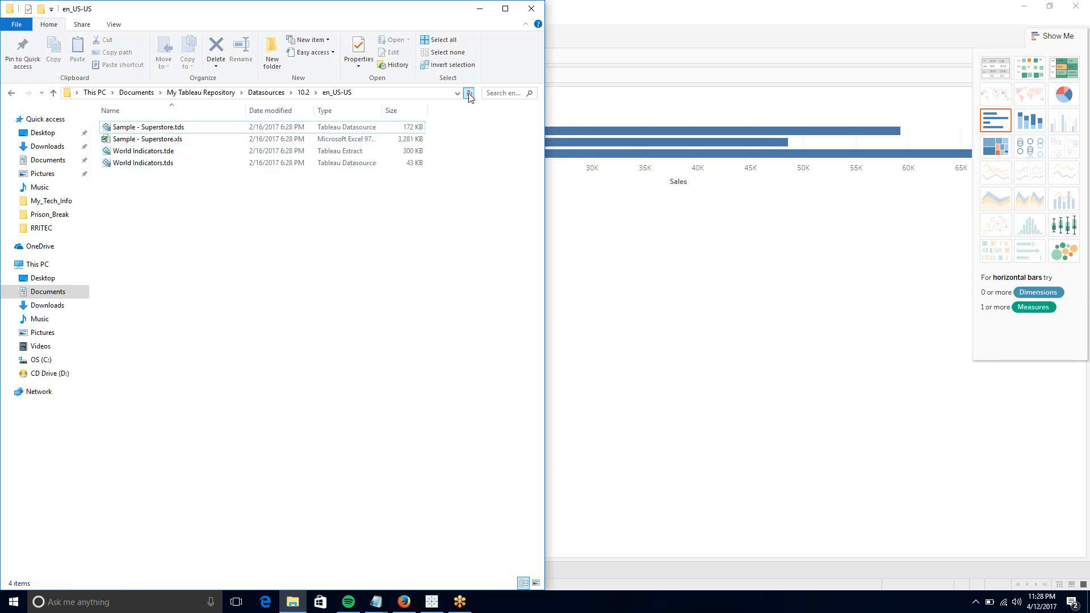
click(258, 94)
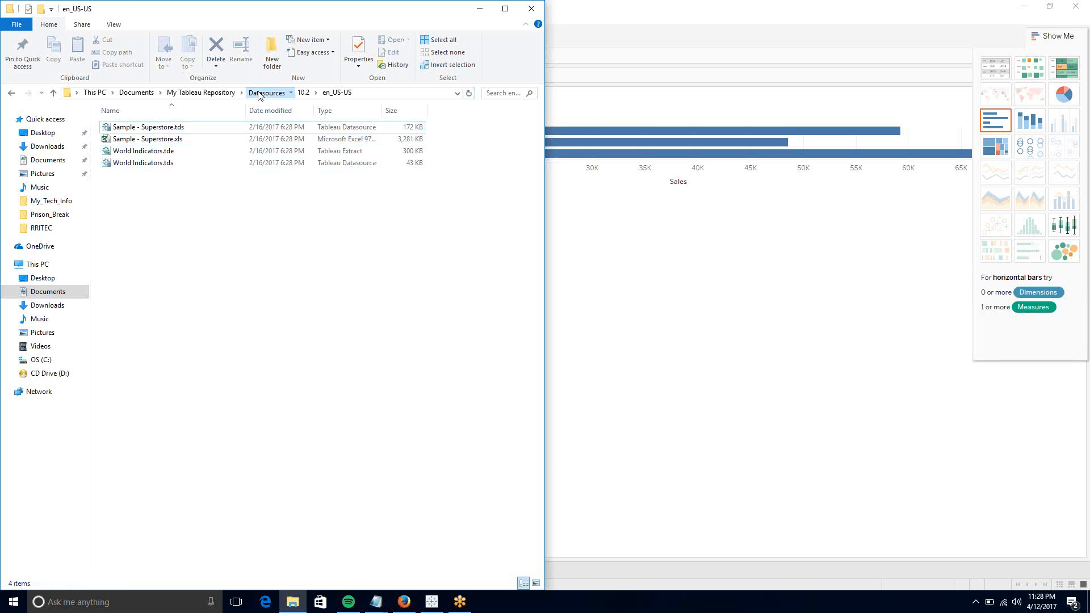
click(215, 94)
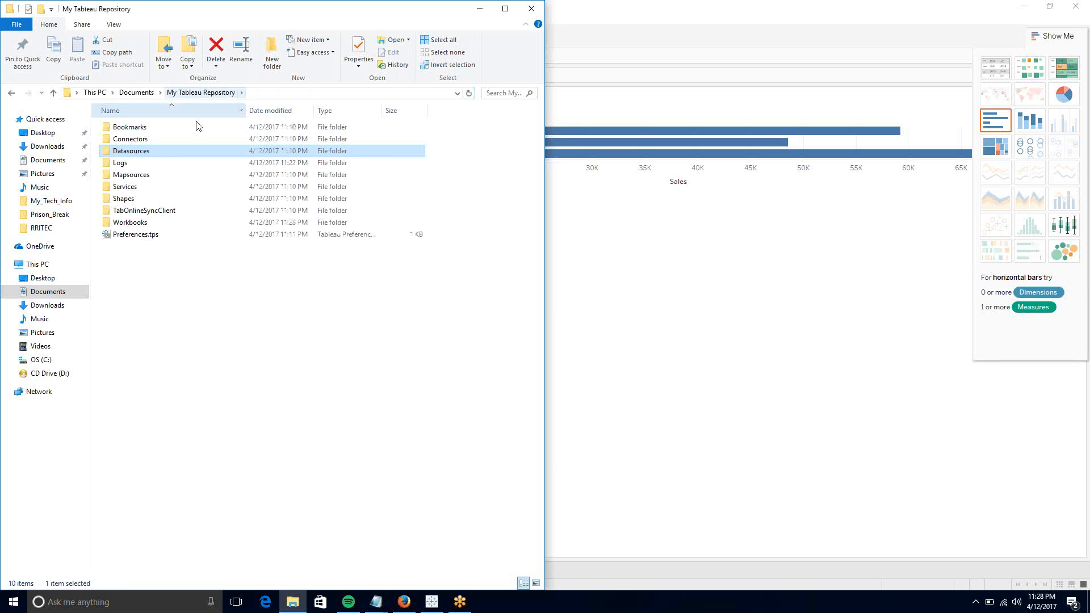
click(140, 227)
double_click(141, 229)
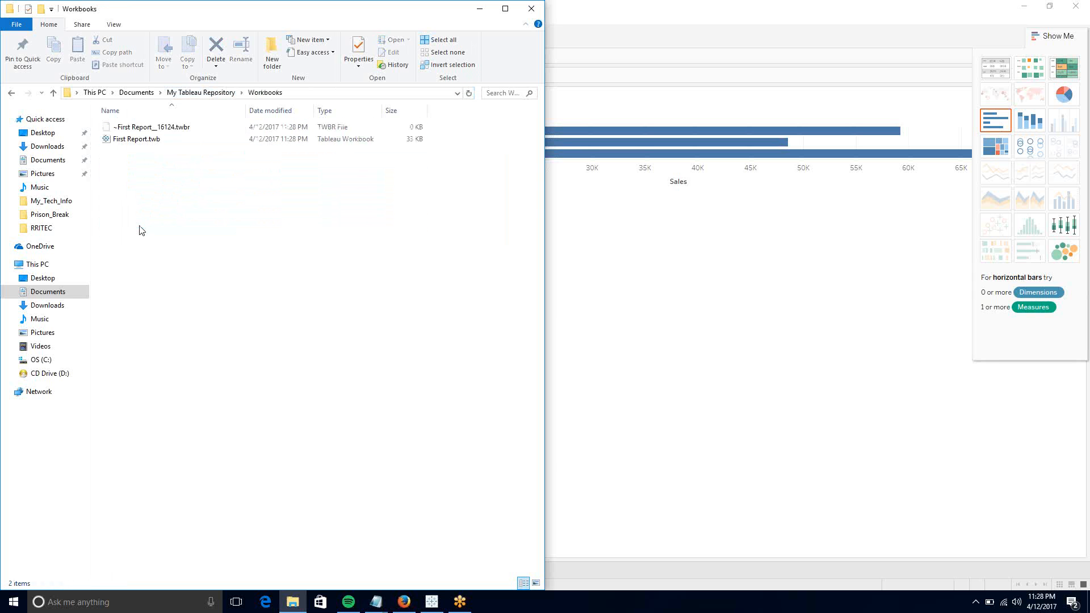
click(146, 145)
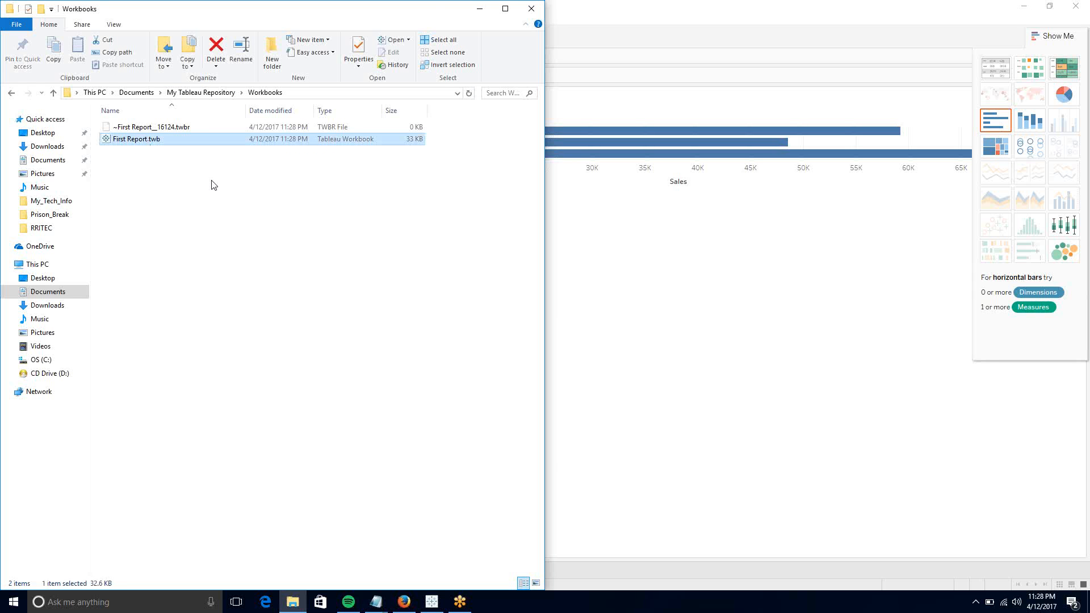
right_click(211, 144)
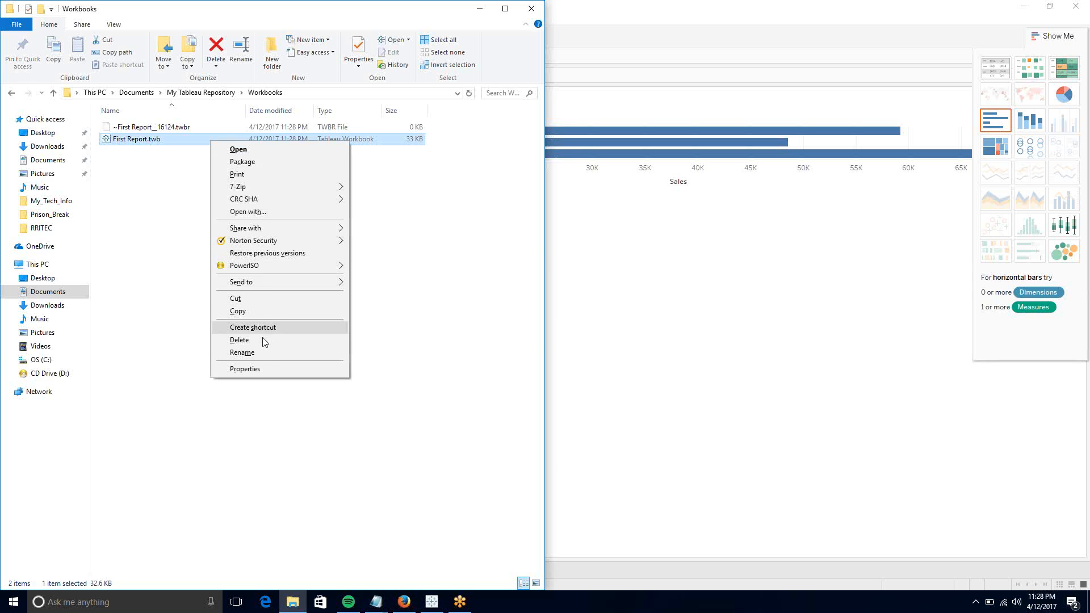
click(253, 369)
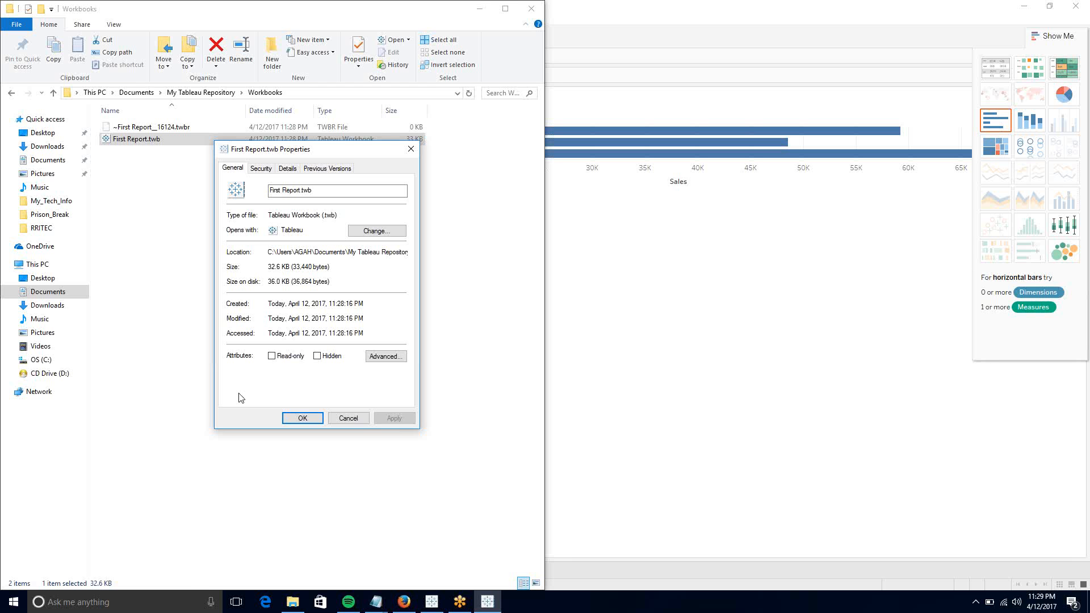
click(346, 418)
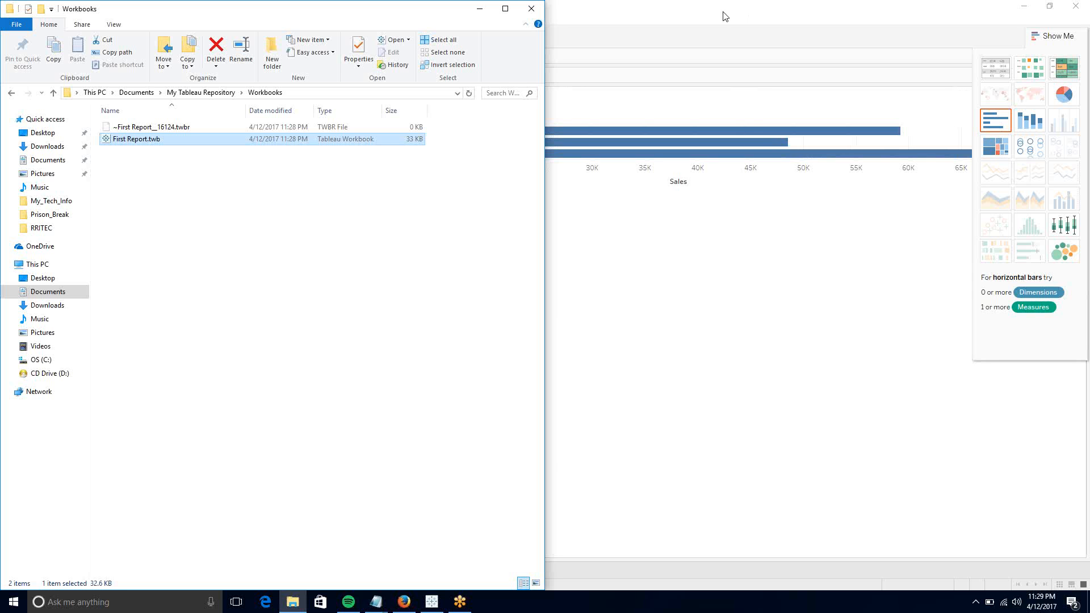
- Go back up to My Tableau Repository, briefly switch to Tableau, then return to File Explorer
click(190, 94)
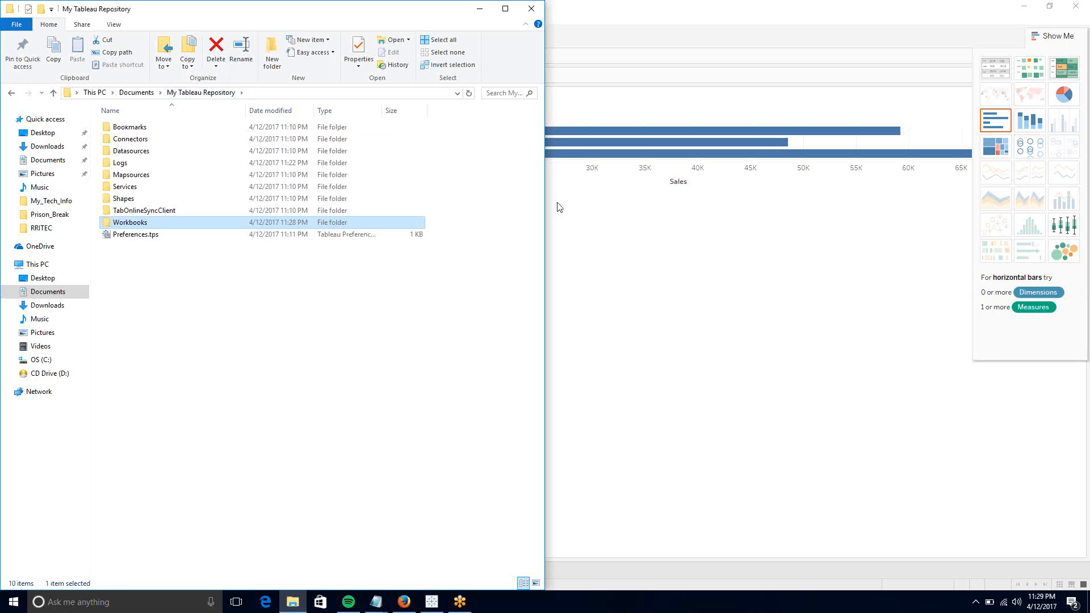
click(669, 239)
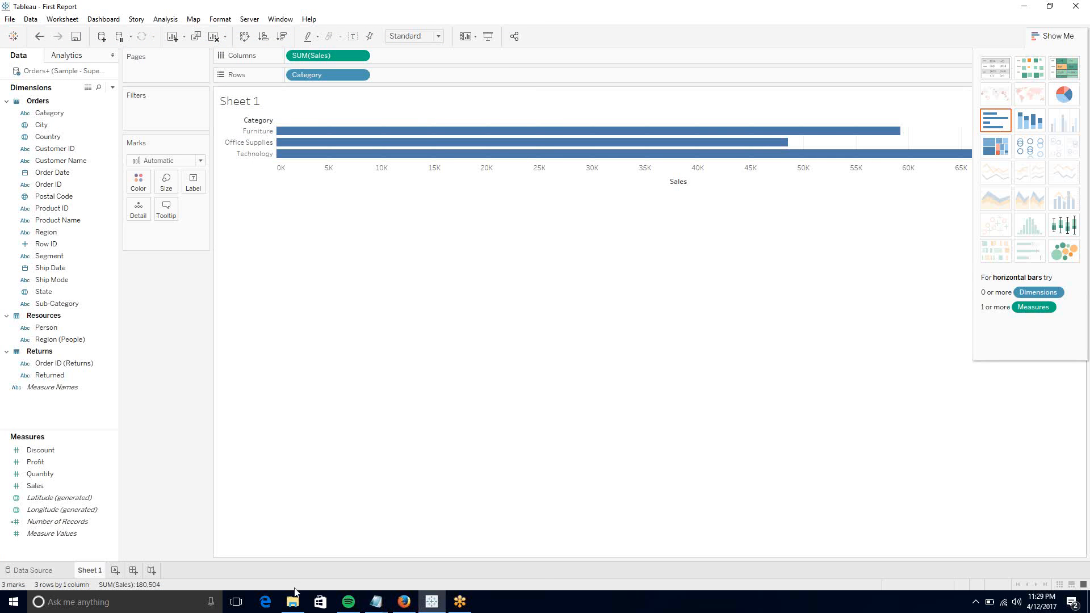
click(294, 603)
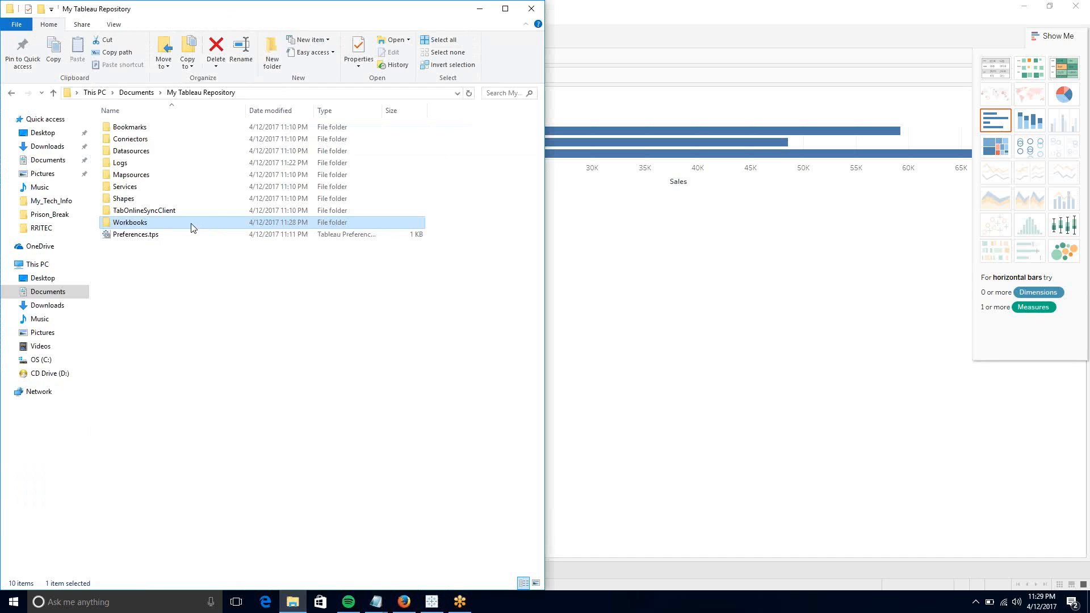
mouse_move(192, 227)
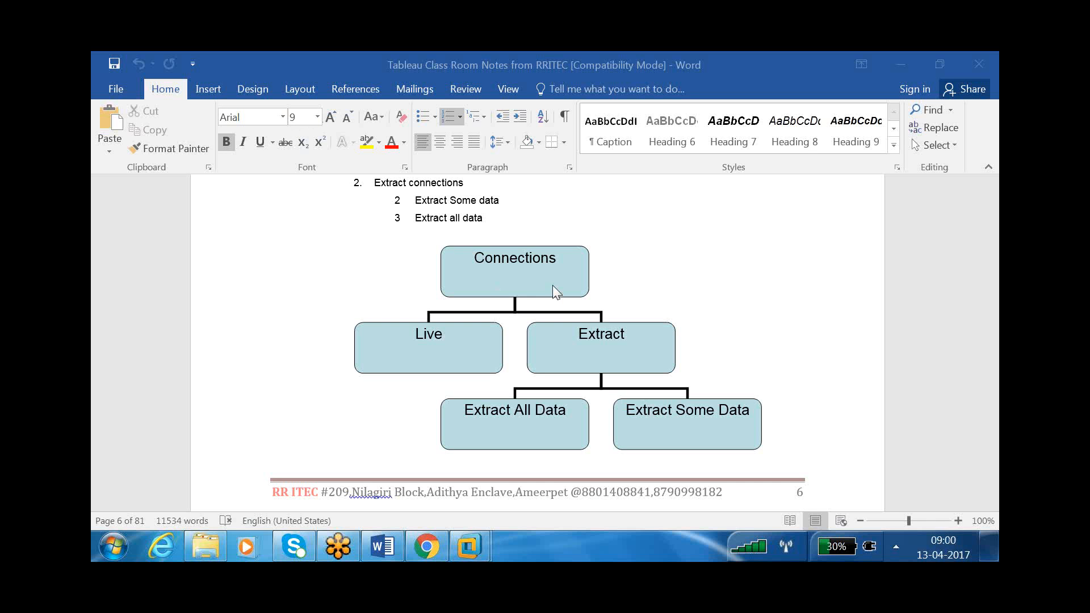
- Leave the Word connection notes and switch to the remote session running Tableau
click(664, 271)
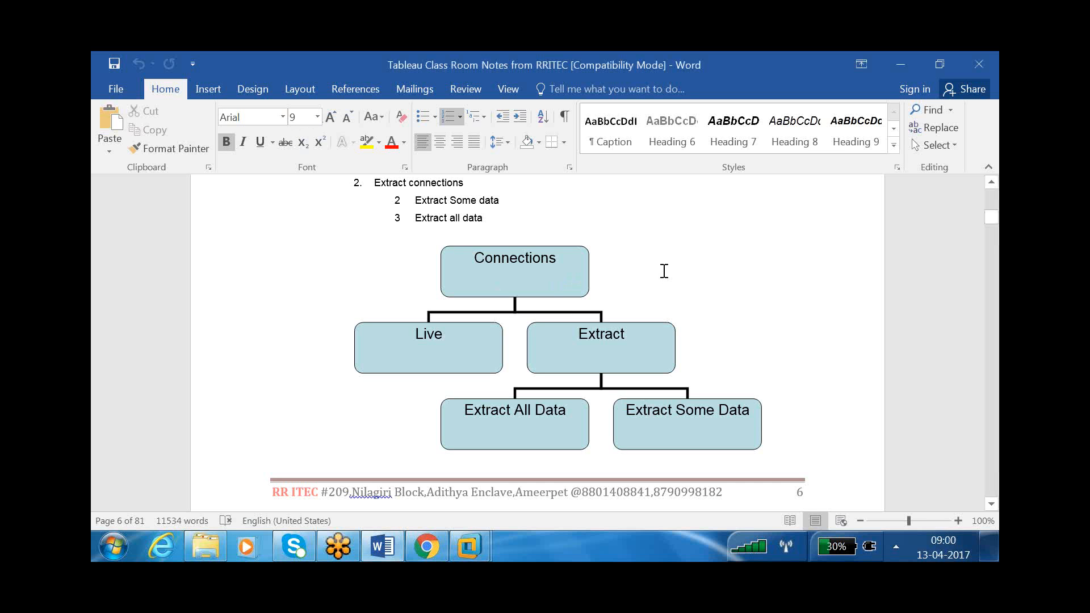
key(Up)
click(480, 543)
click(579, 463)
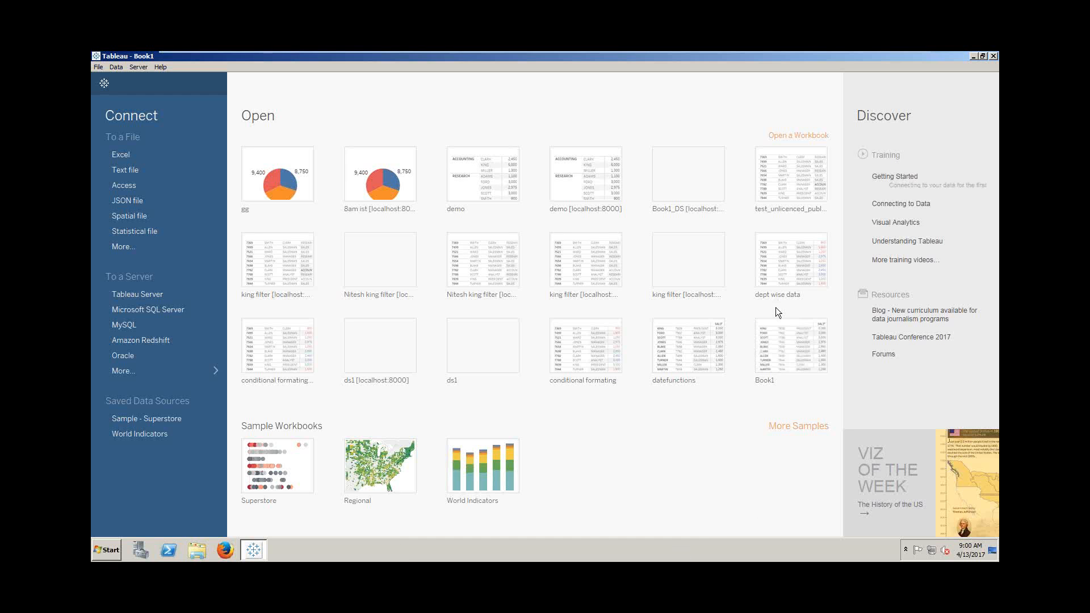
- Re-maximise the Tableau window and launch SQL Plus from the Start menu
click(982, 57)
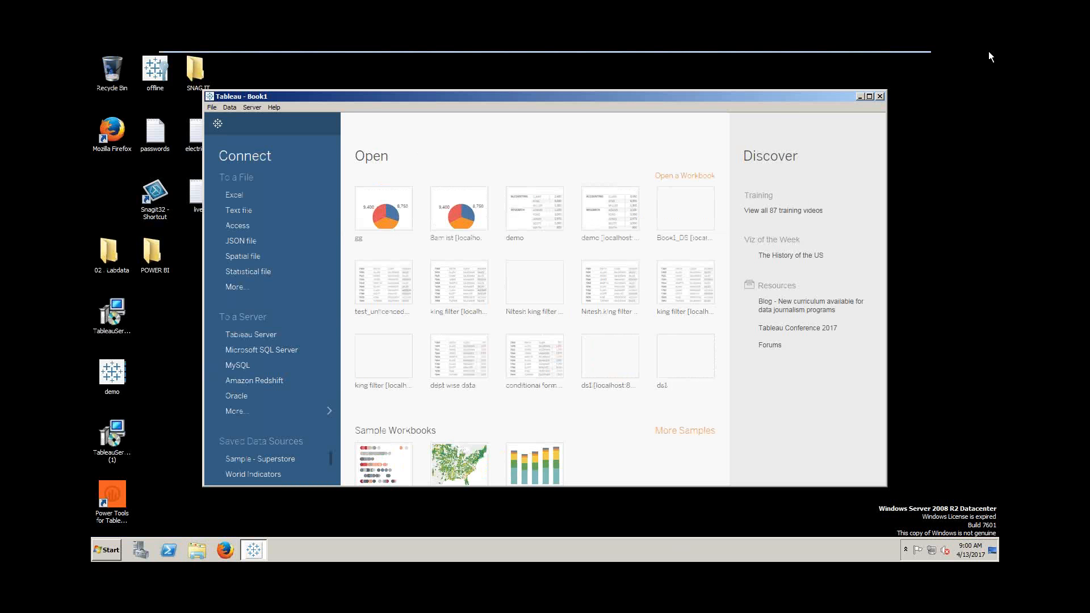
double_click(698, 91)
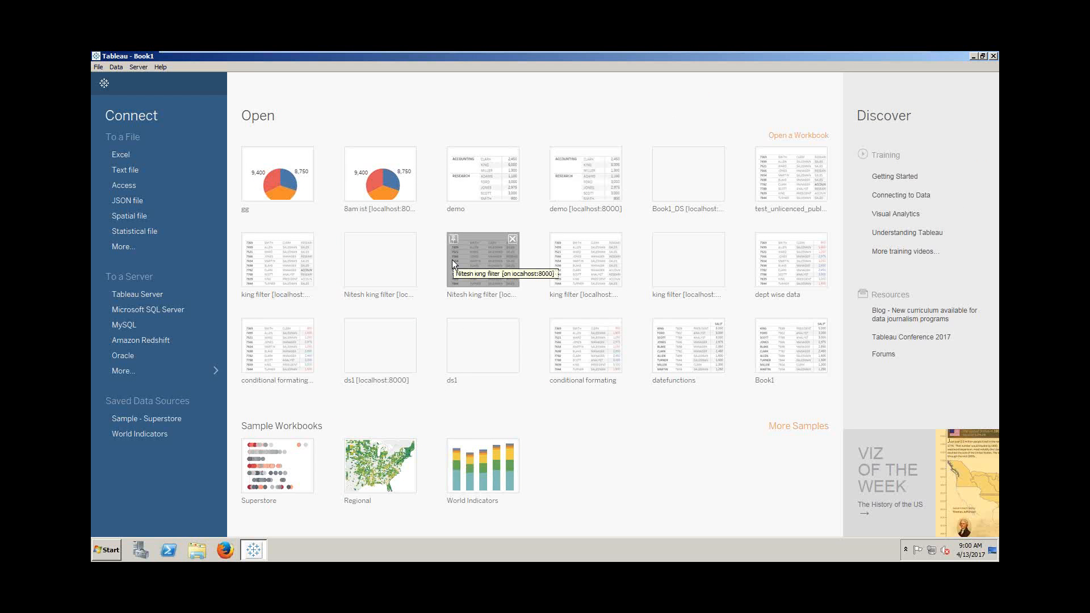
click(108, 550)
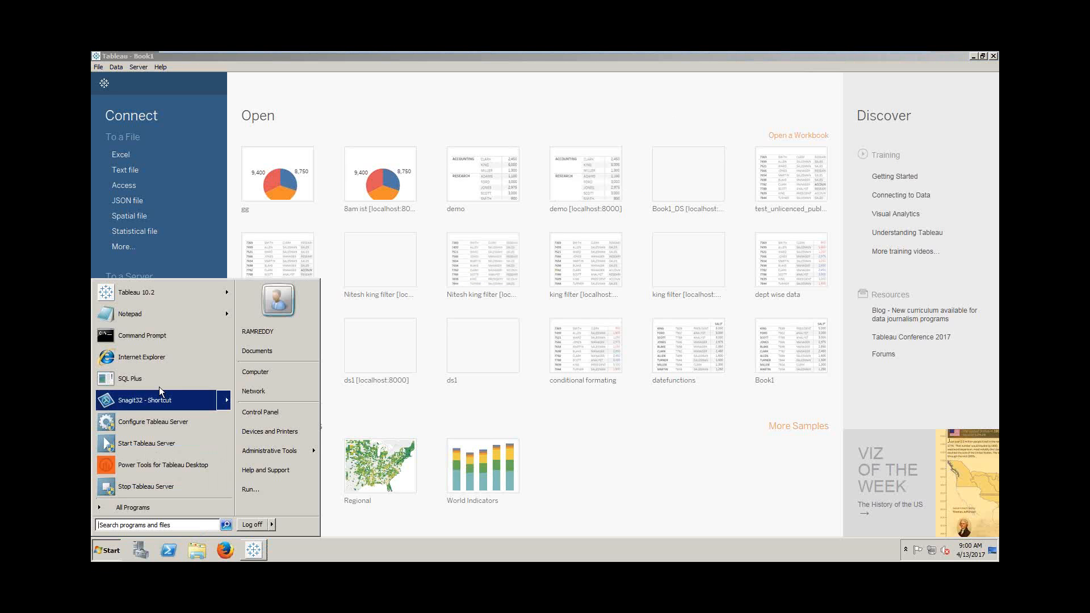
click(161, 384)
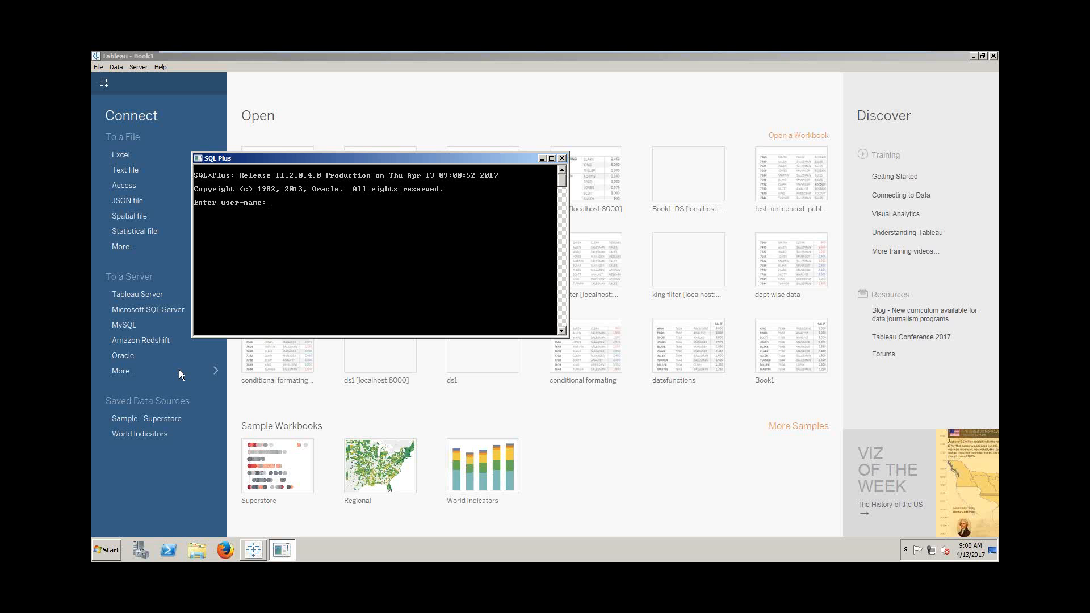
- Log in to the orcl database with the account credentials and attempt to create table 8AM (ename, sal)
text(scott/tiger@orcl)
key(Return)
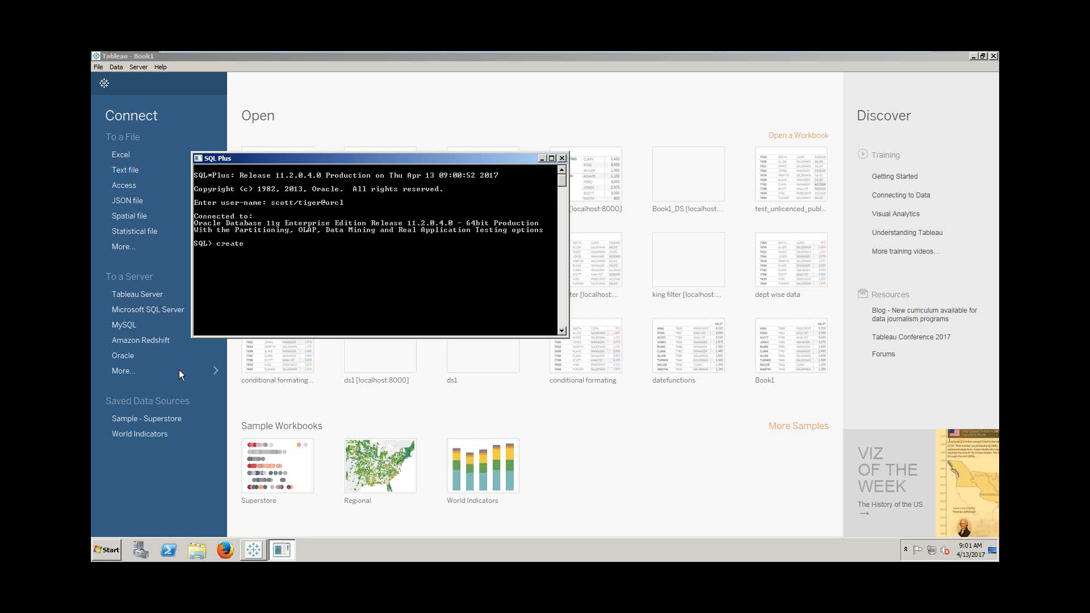
text(create )
text(tabl)
text(e table 8AM)
text(na)
text(me varcha)
text(r2(20),sal number);)
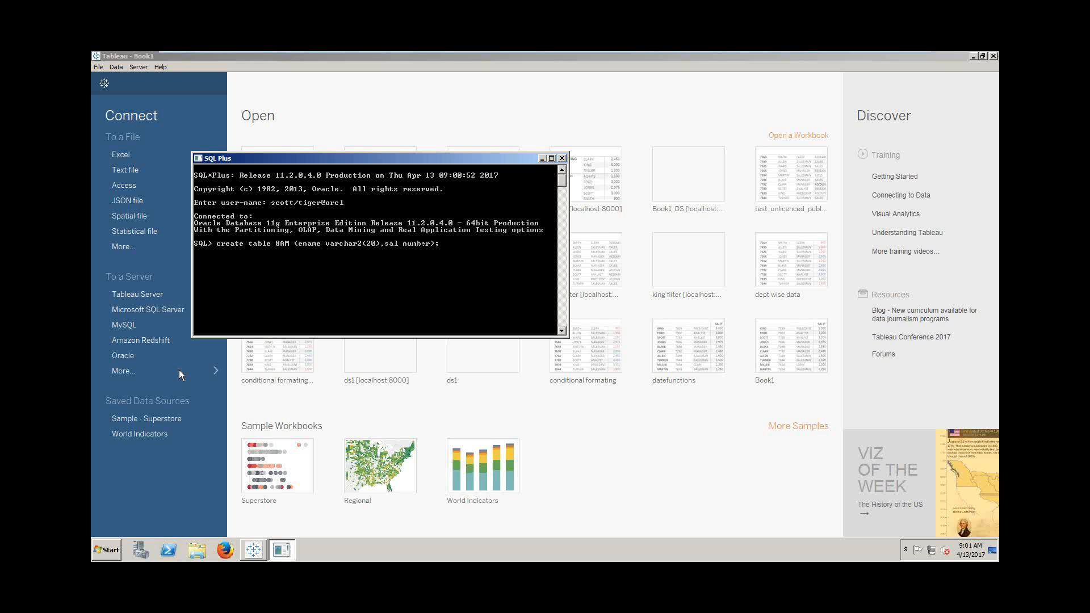
key(Return)
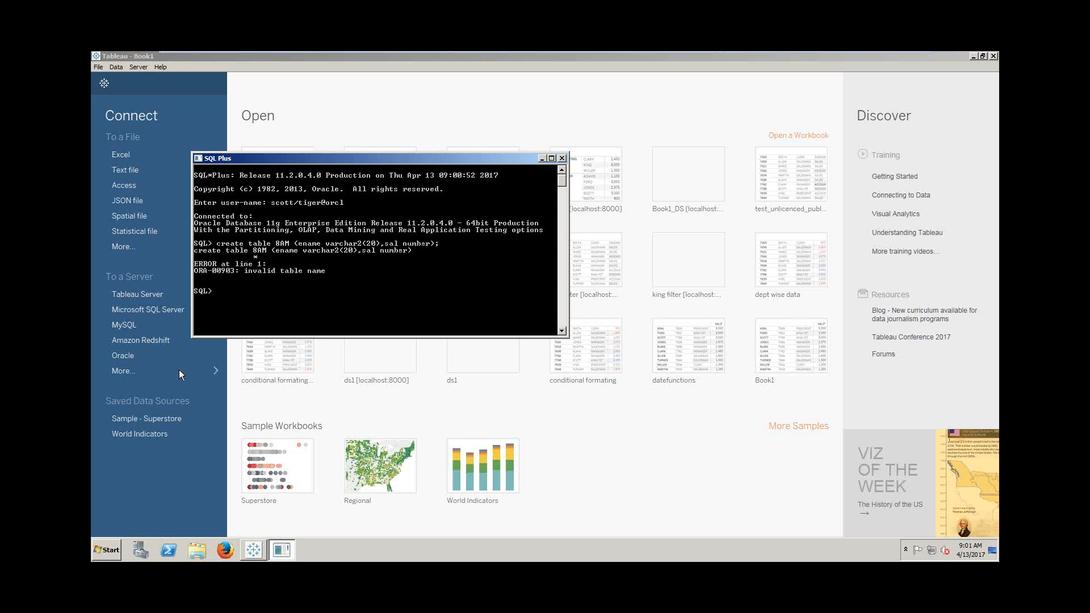
- Recreate the table as table_8AM (ename varchar2(20), sal number) and type an insert of 'RAM', 1000
key(Up)
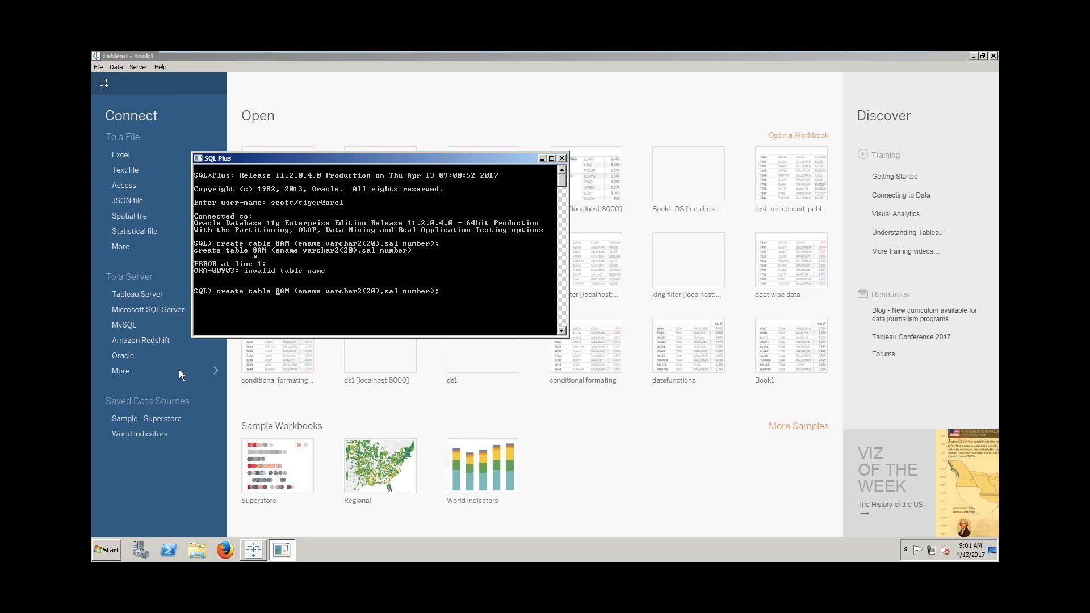
text(table)
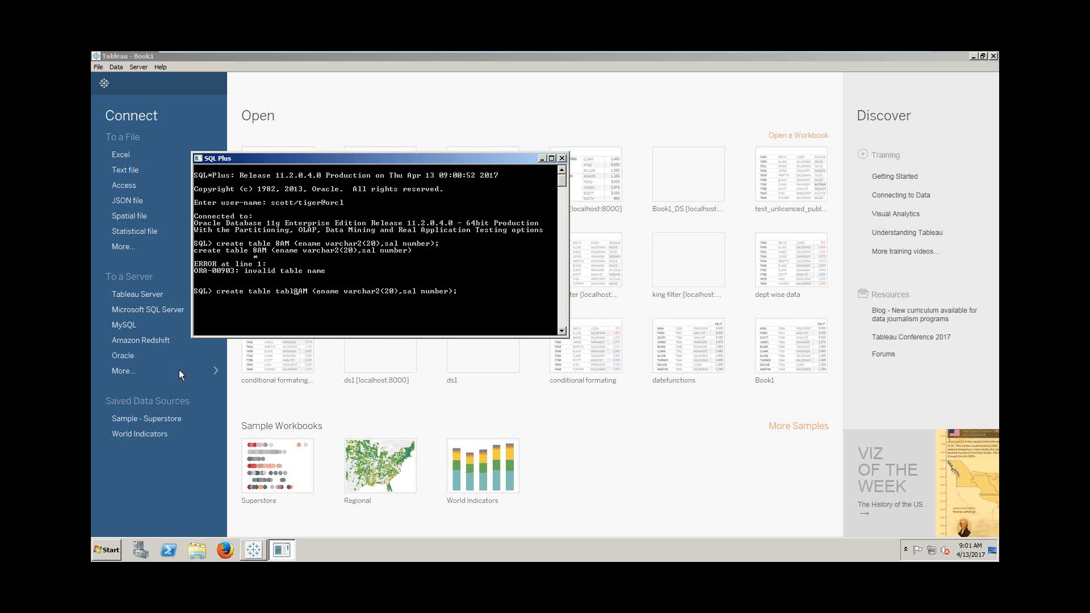
text(_)
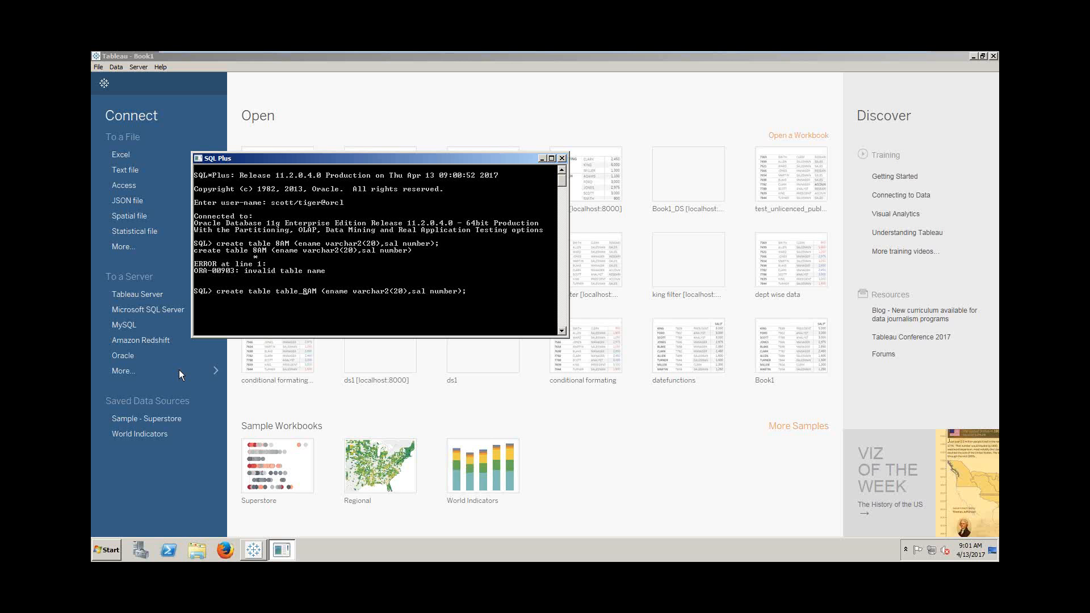
key(Return)
text(insert into table)
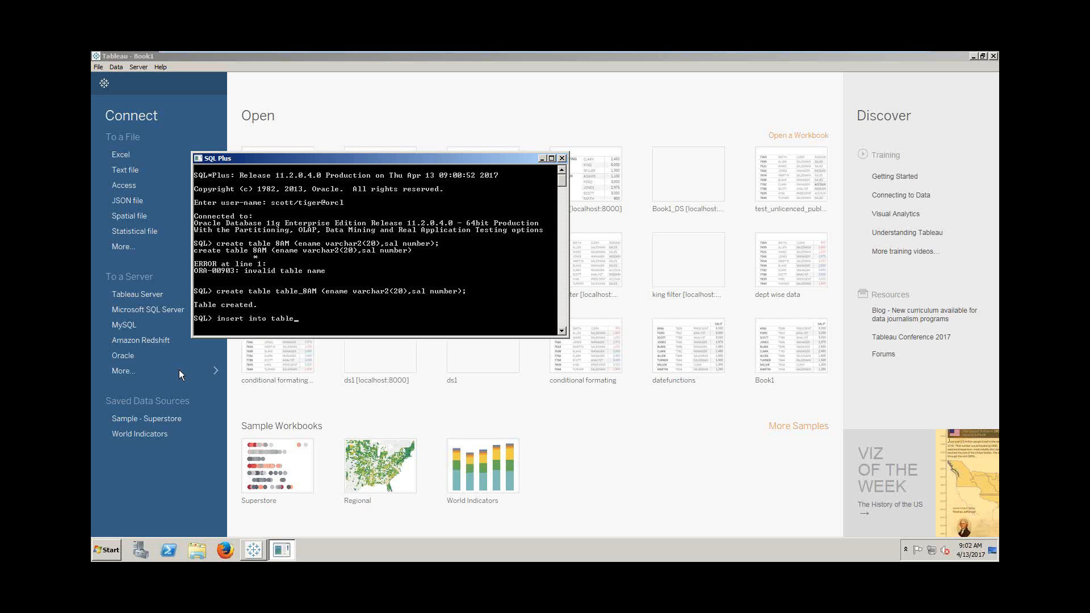
text(_8AM values ('RAM',1000);)
- Insert rows RAM 1000 and EDGAR 2000 into table_8AM and commit them
key(Return)
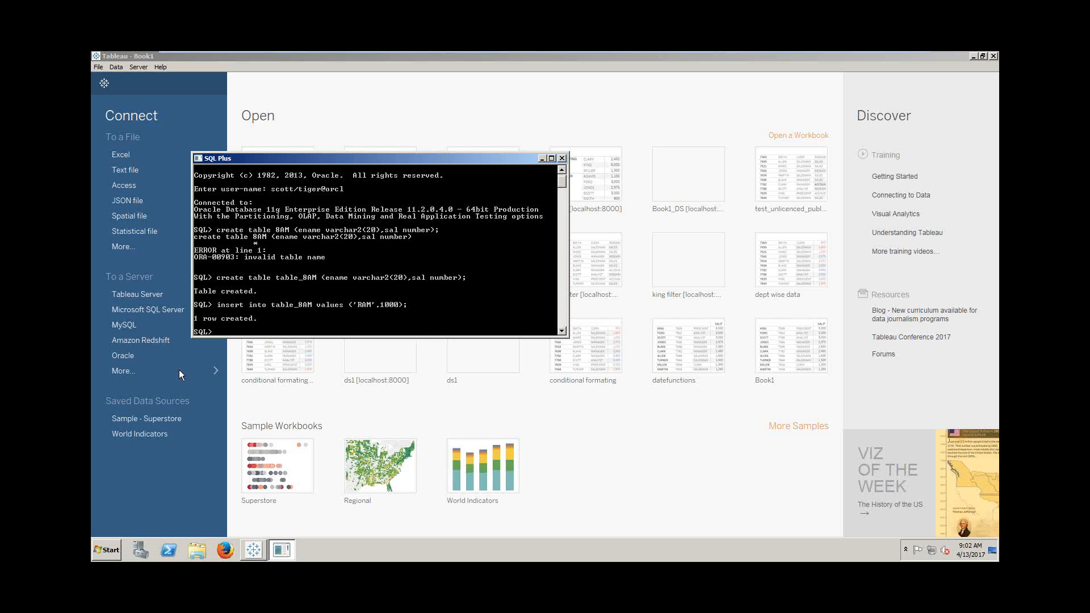
key(Up)
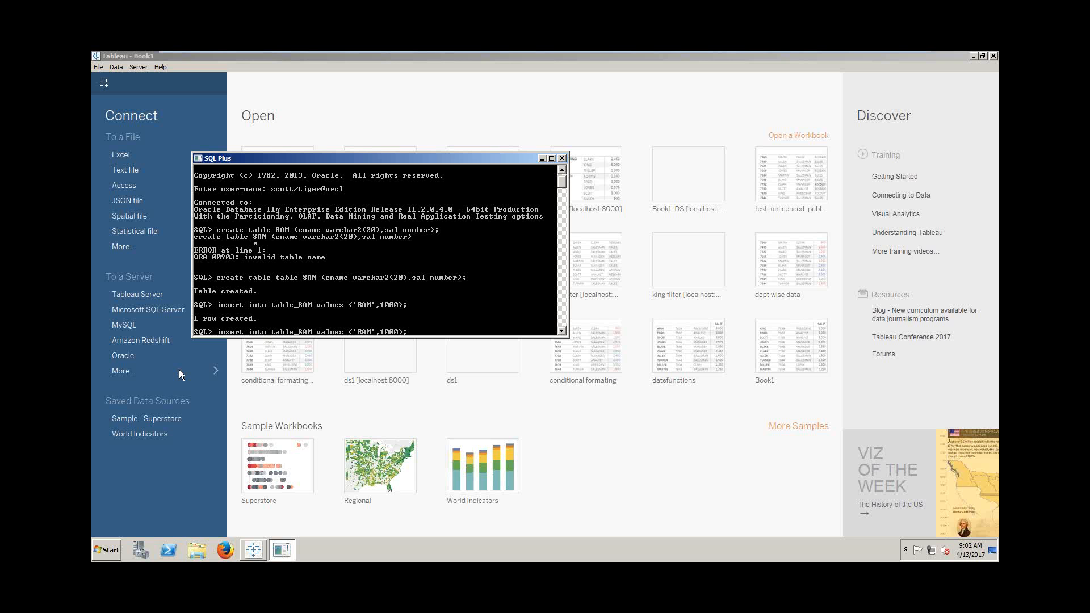
text(EDGAR)
key(Delete)
key(Delete)
key(BackSpace)
text(2)
key(Return)
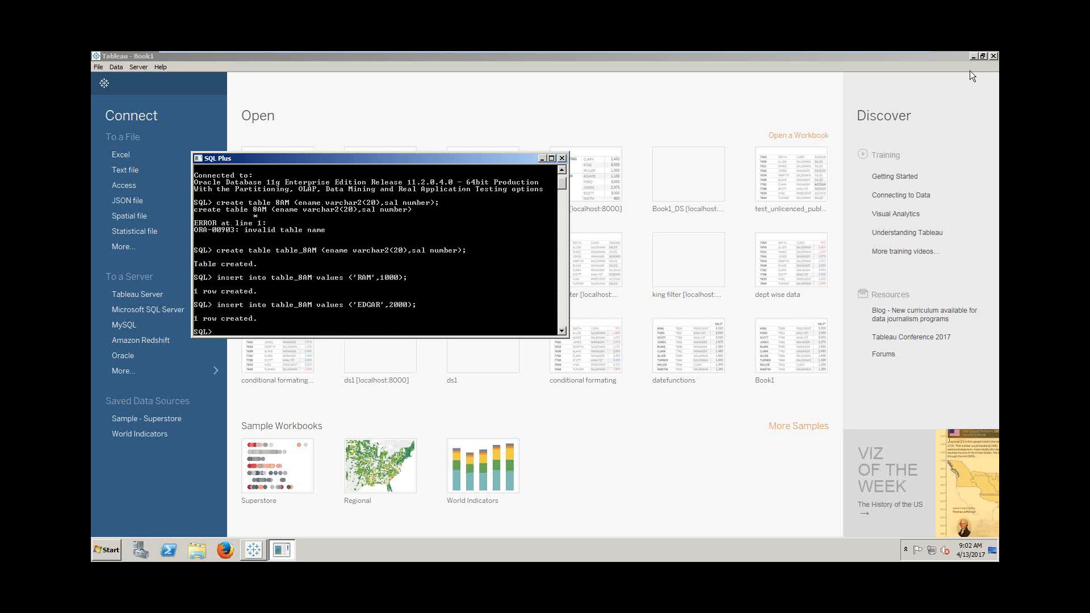
text(commit;)
key(Return)
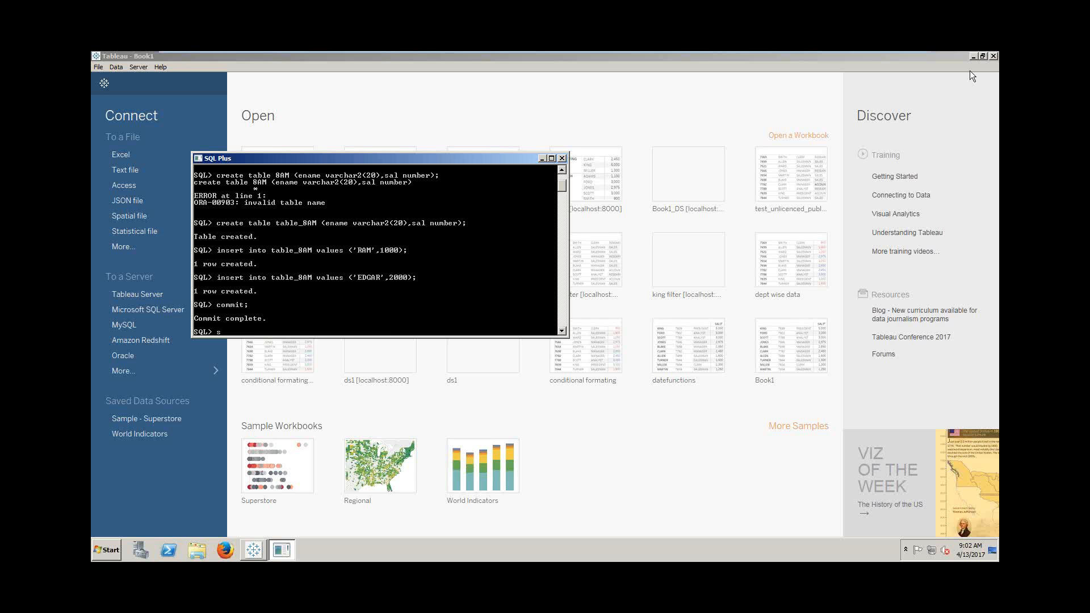
- Query all rows with select * from table_8am; and begin a new Oracle connection in Tableau
text(select * fro)
text(m table_8am;)
key(Return)
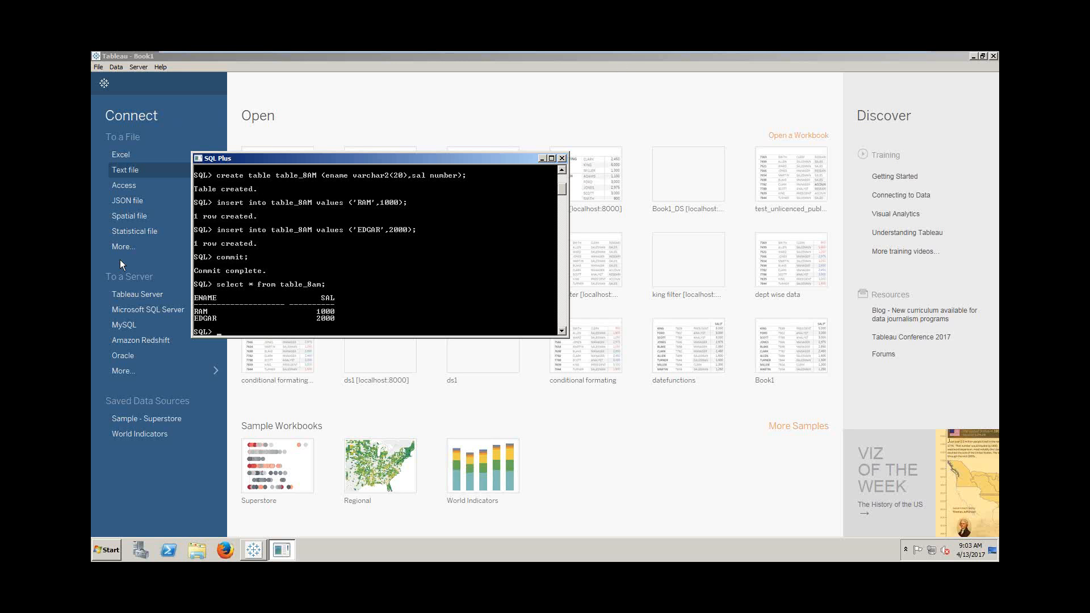
click(124, 355)
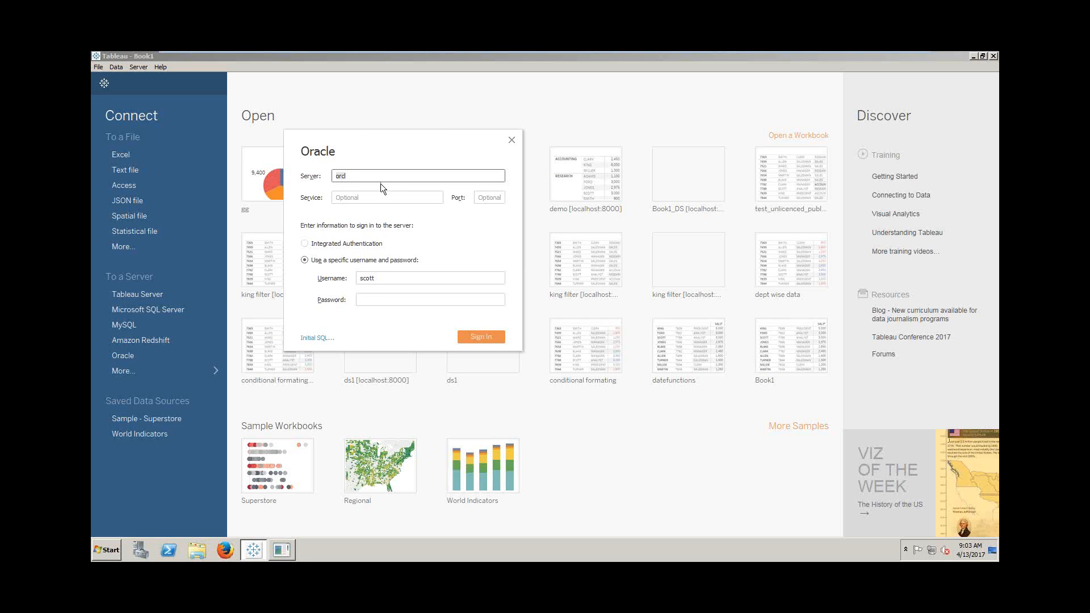
- Sign in to Oracle server orcl with the Port left empty and the account password
click(487, 198)
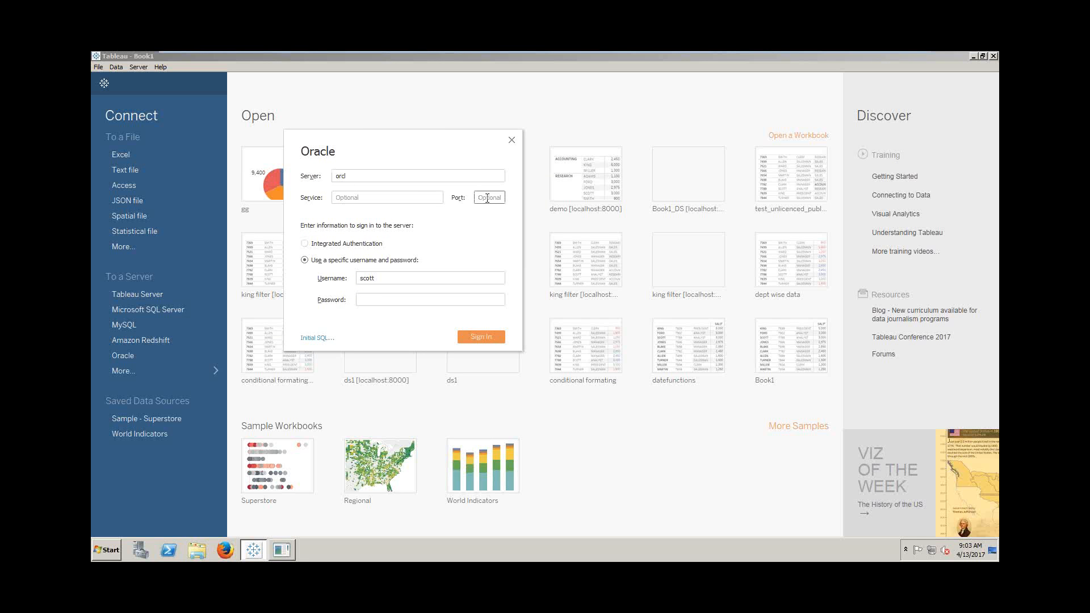
text(1521)
click(395, 299)
click(493, 197)
key(BackSpace)
key(BackSpace)
key(BackSpace)
key(BackSpace)
click(401, 297)
text(tiger)
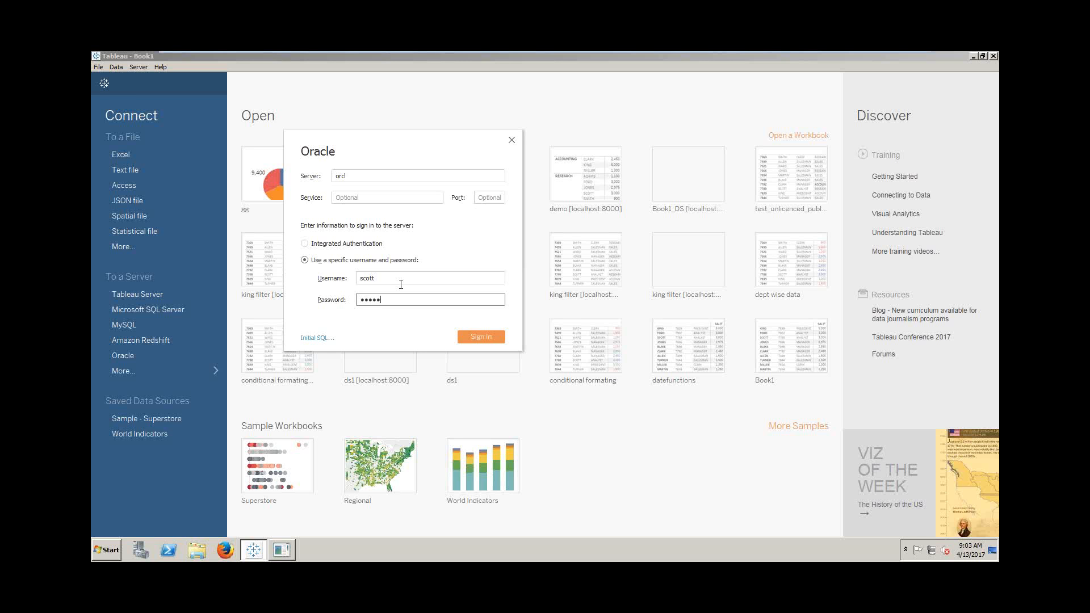
click(491, 337)
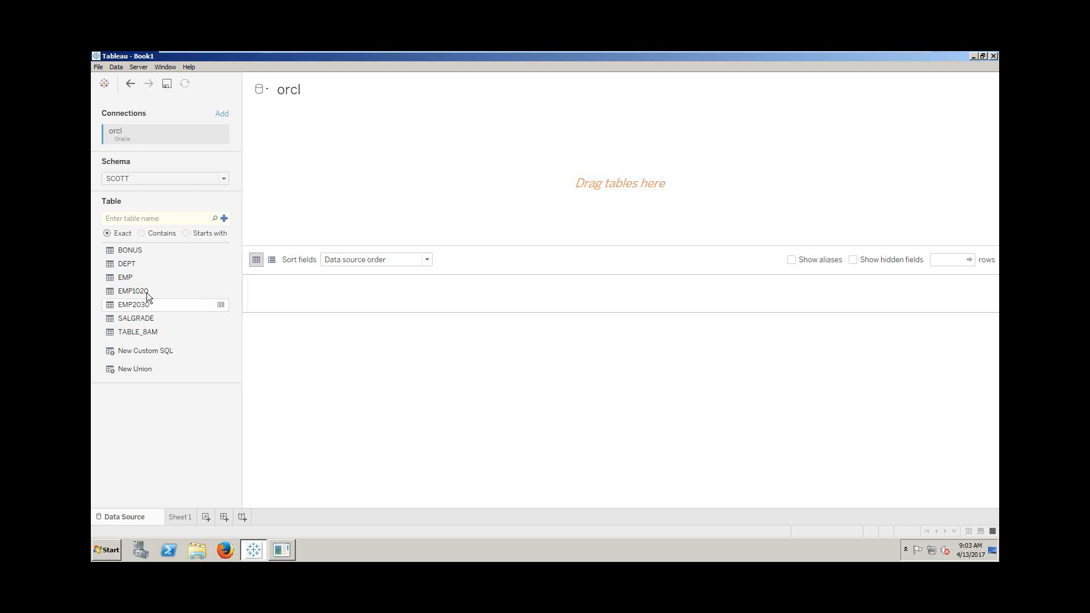
- Switch the schema to MDSYS, then back to SCOTT
click(223, 178)
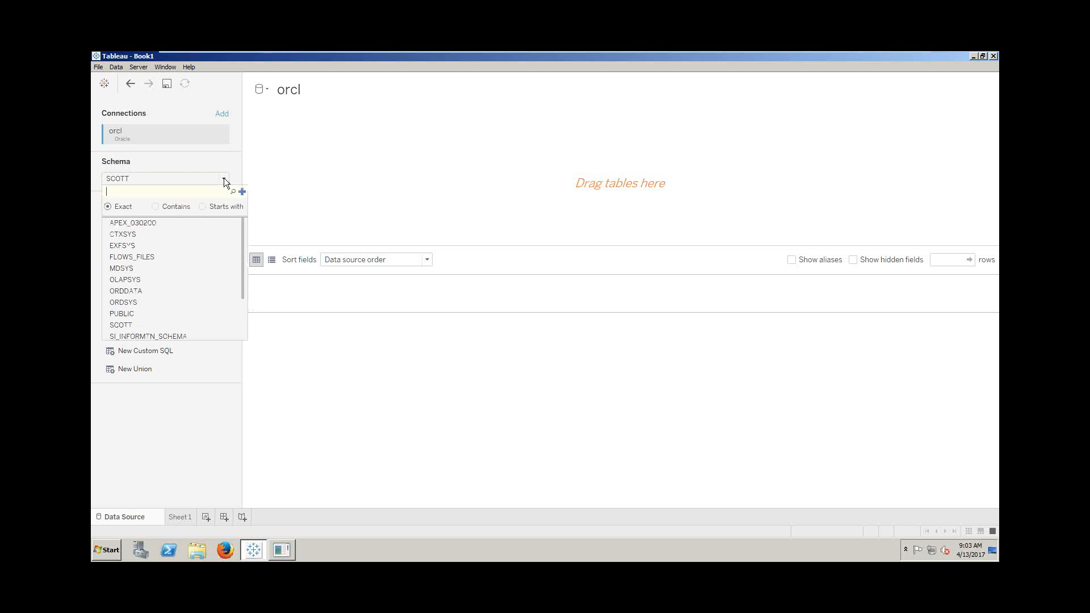
click(141, 269)
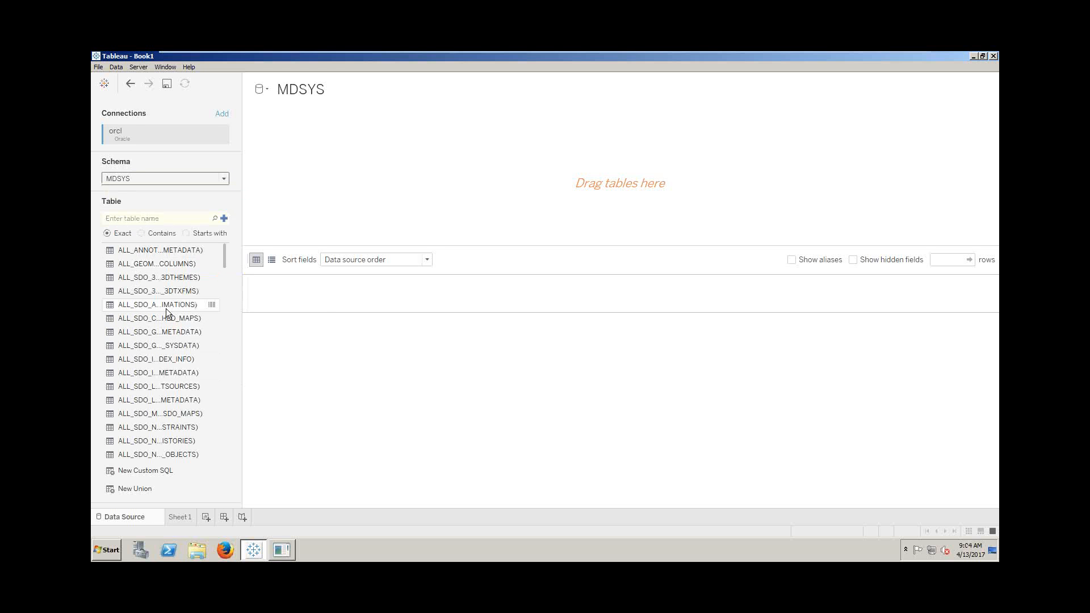
click(223, 179)
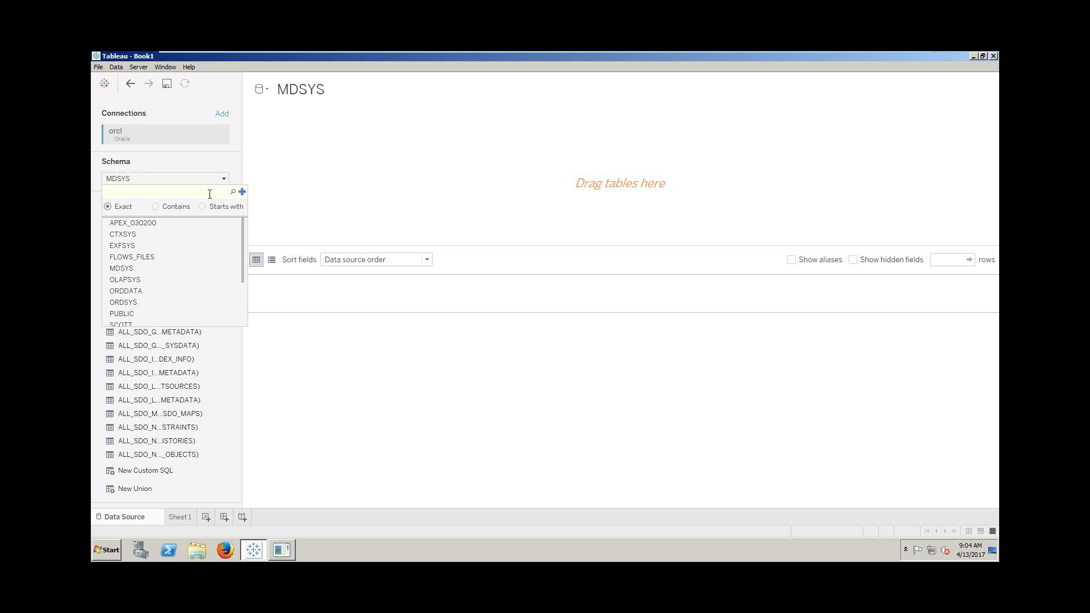
text(SCOTT)
key(Return)
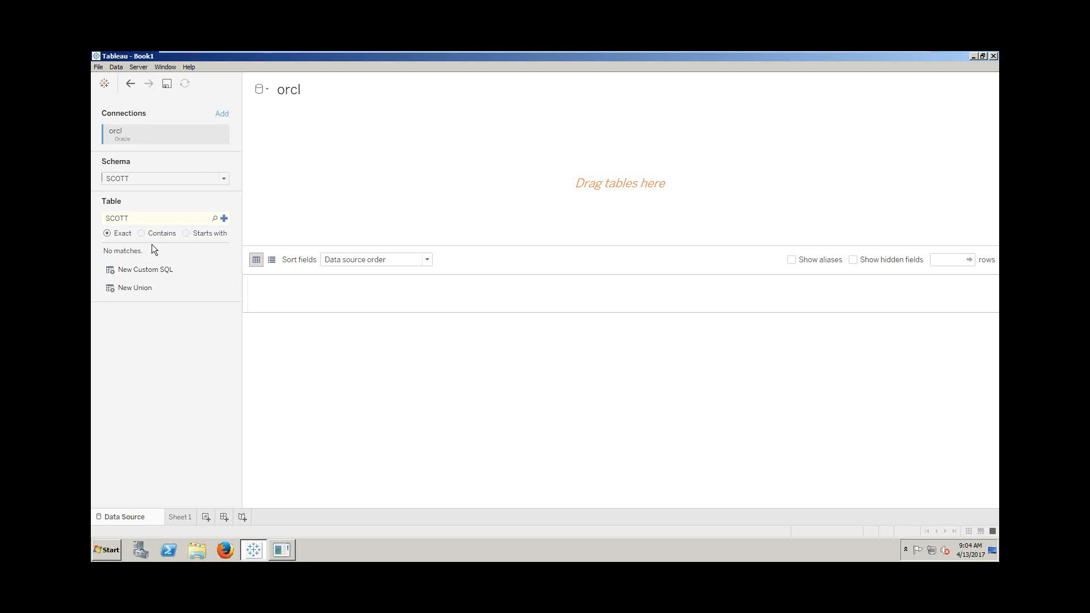
- Search the table list for TABLE_8AM and place it on the canvas
double_click(190, 220)
key(BackSpace)
text(TABLE_8AM)
click(217, 220)
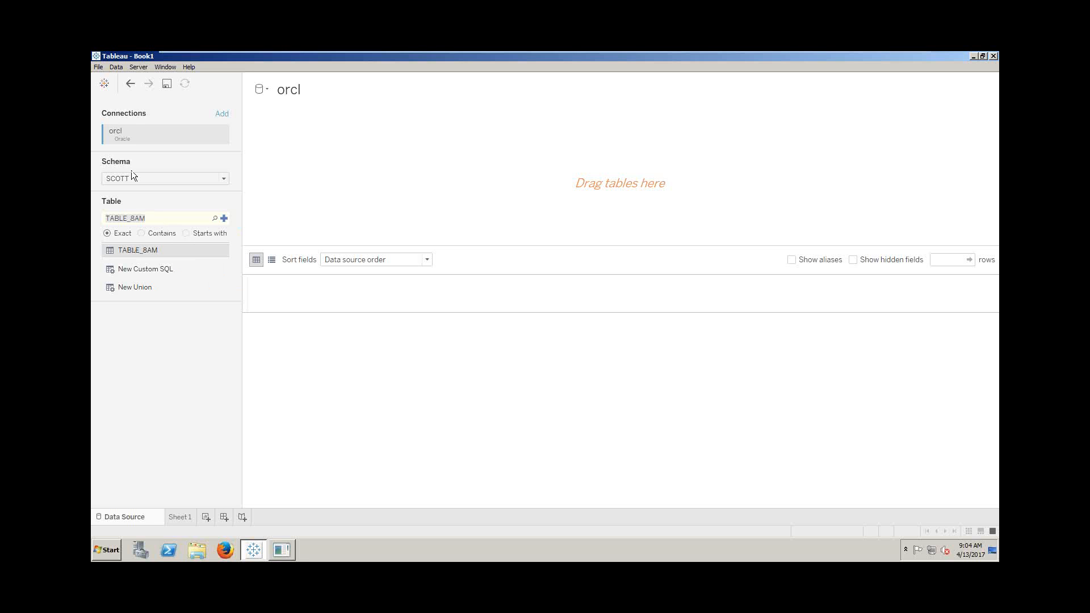
click(173, 226)
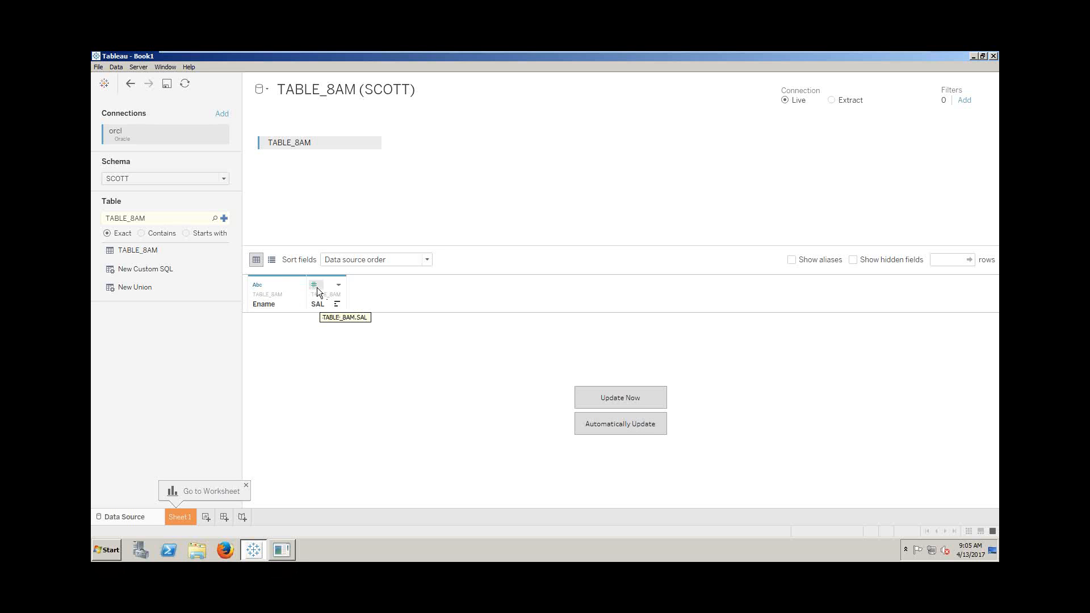
- Load the TABLE_8AM preview over the Live connection, showing RAM 1,000.00 and EDGAR 2,000.00
click(590, 403)
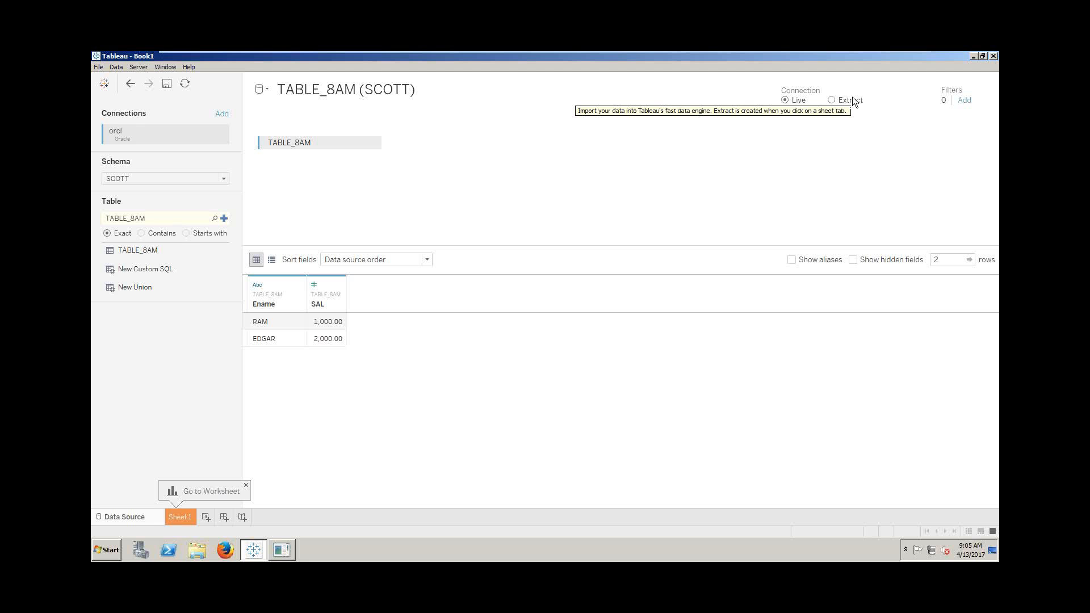
click(832, 101)
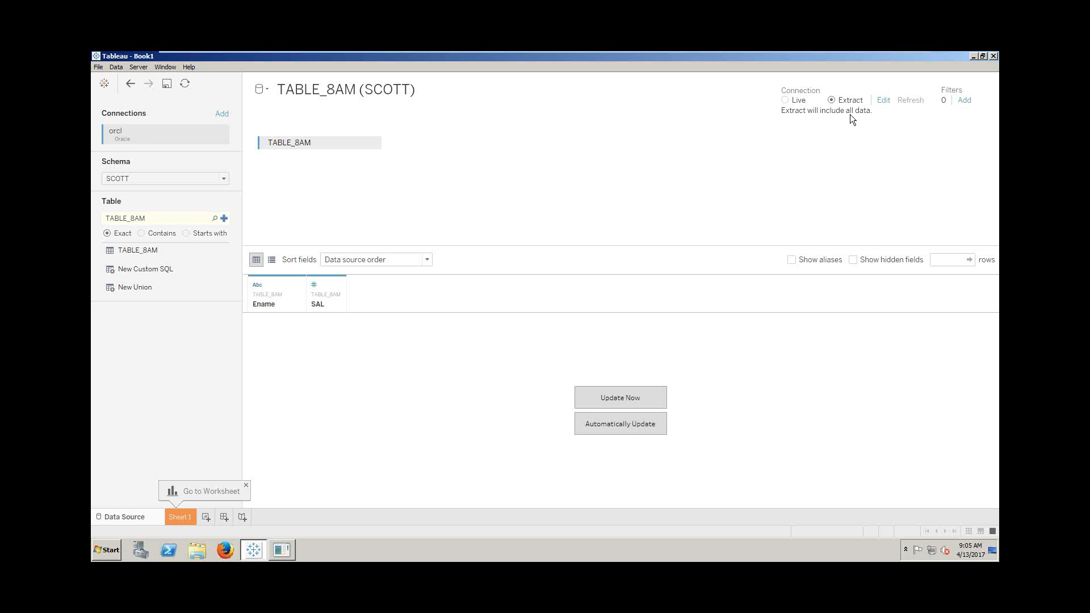
click(883, 101)
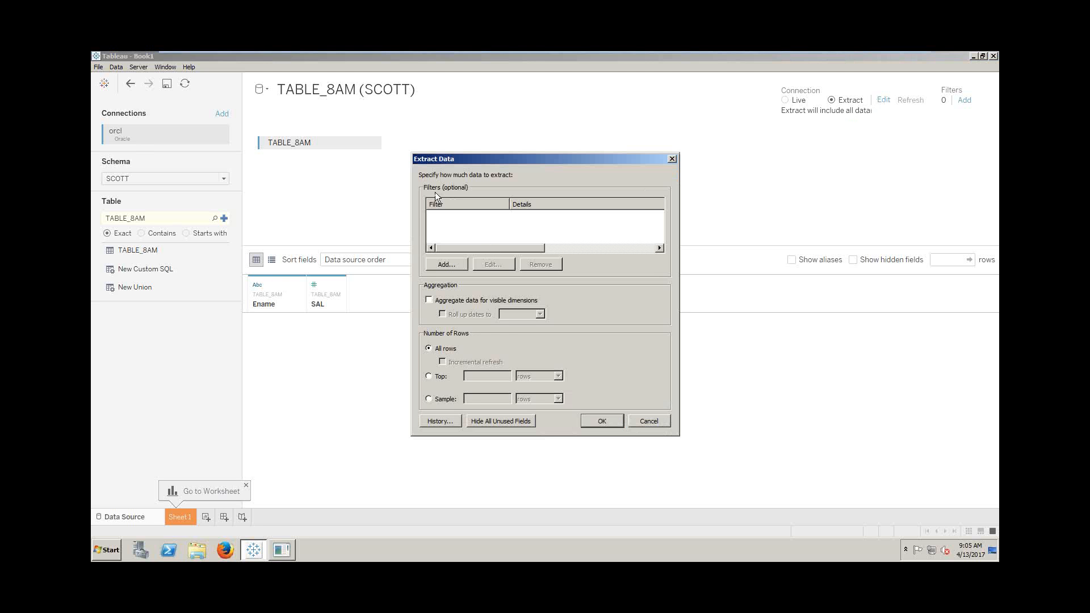
click(673, 159)
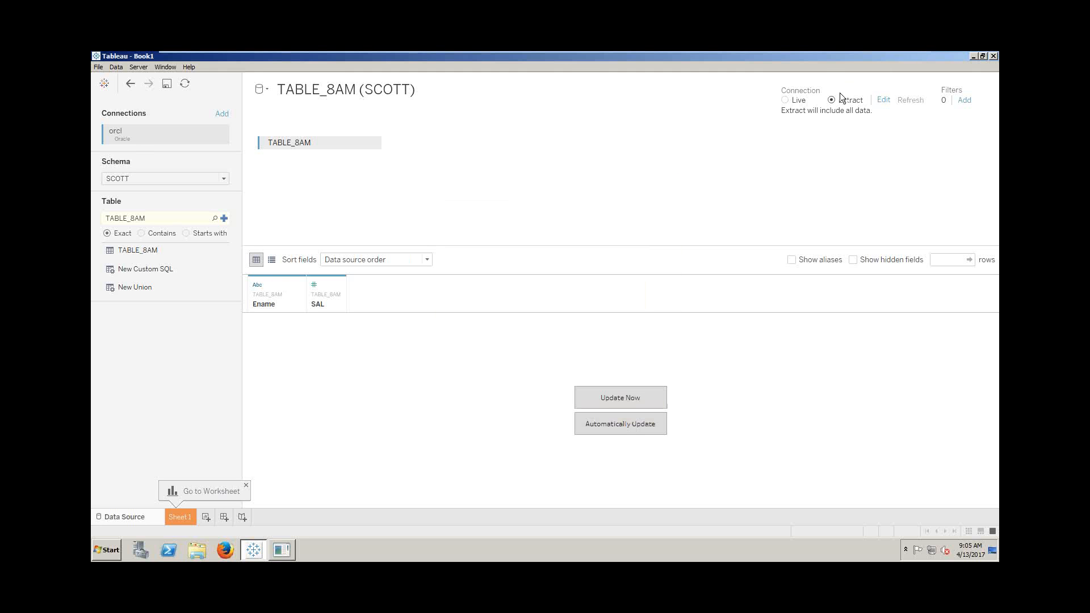
click(785, 101)
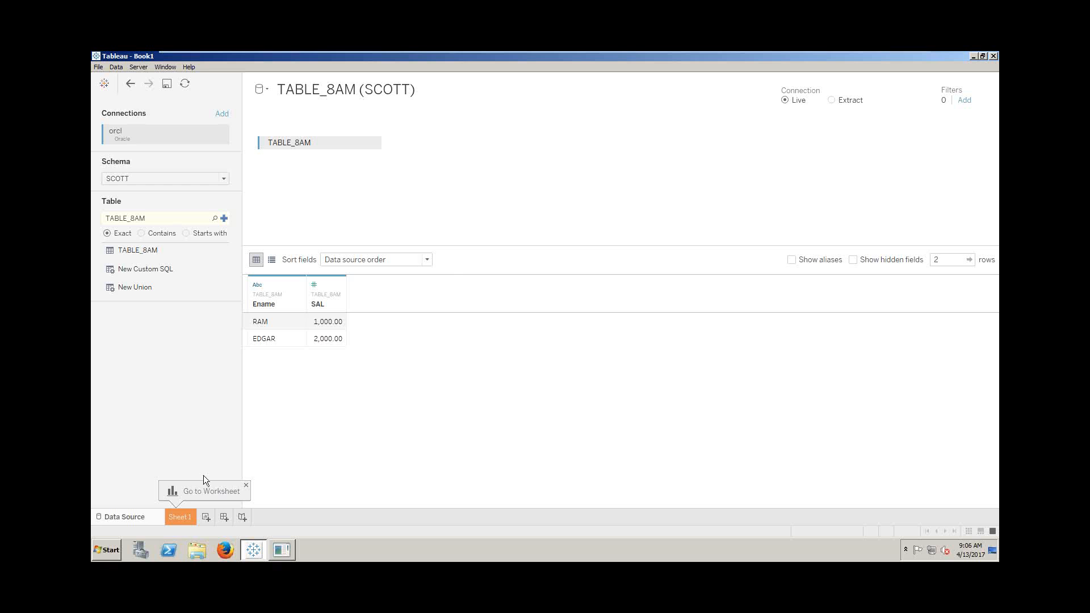
- Rename Sheet 1 to 'Live connection understanding'
click(187, 518)
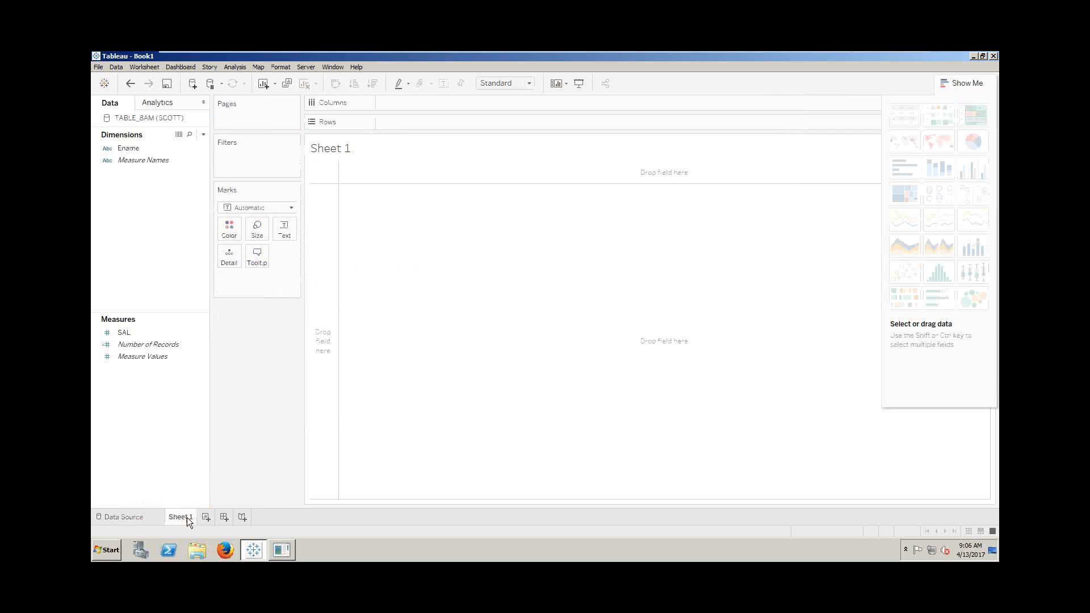
right_click(187, 519)
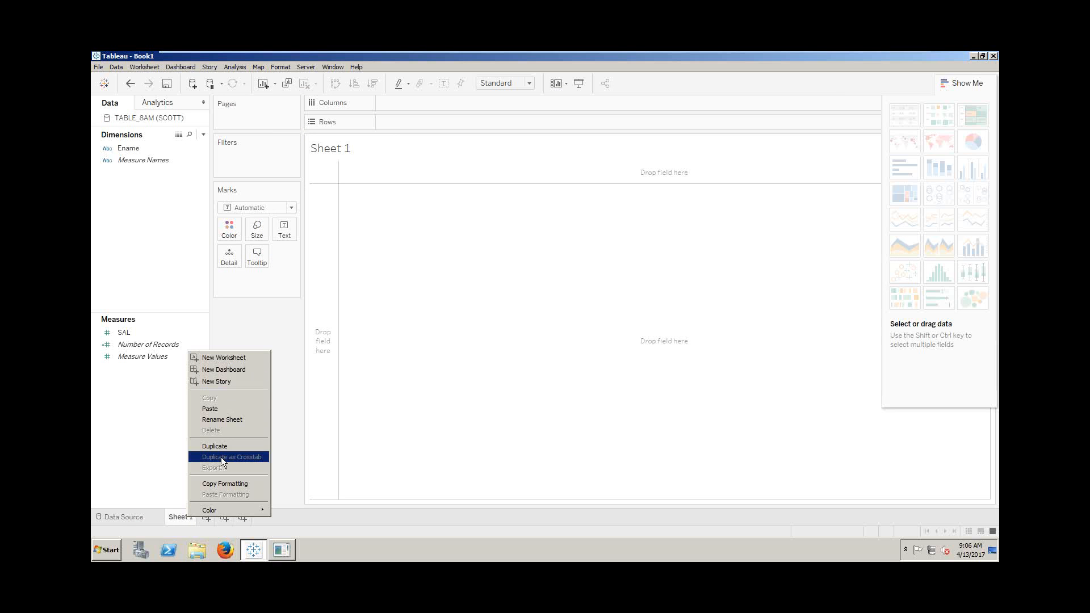
click(233, 419)
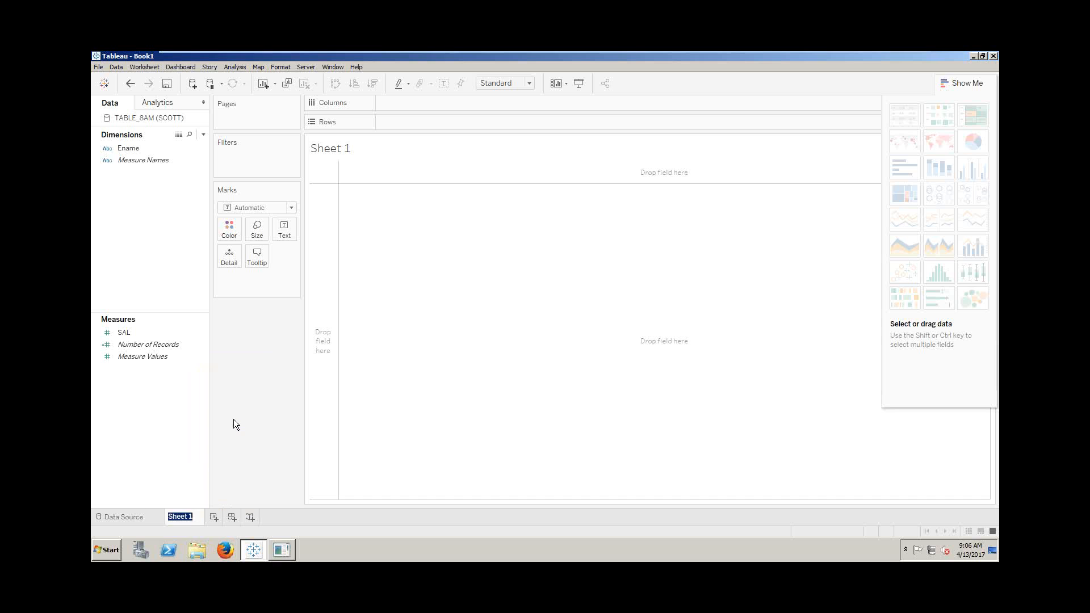
text(Li)
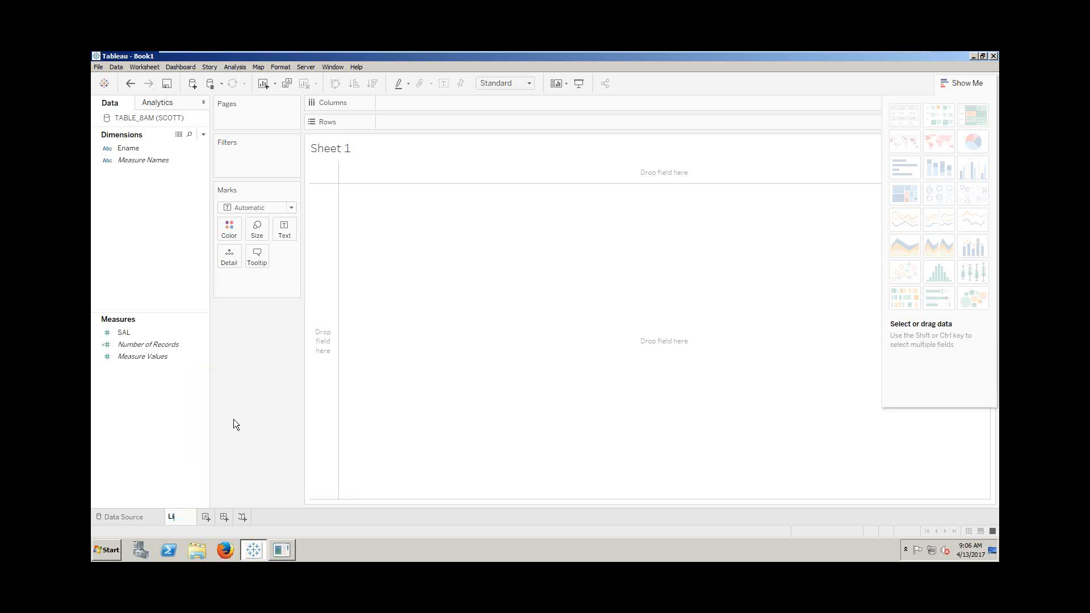
text(ve con)
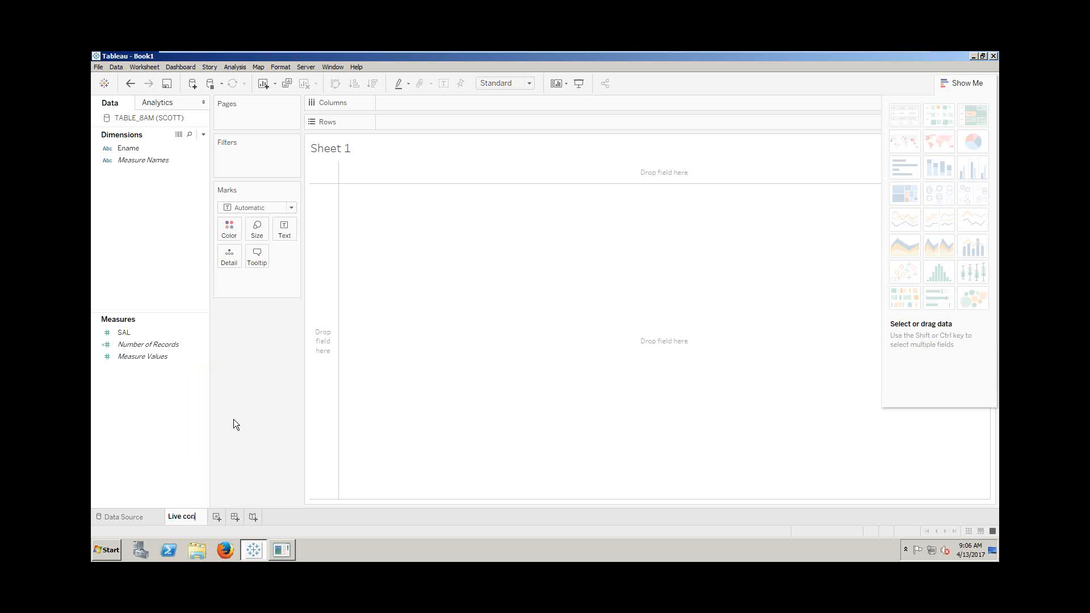
text(nection u)
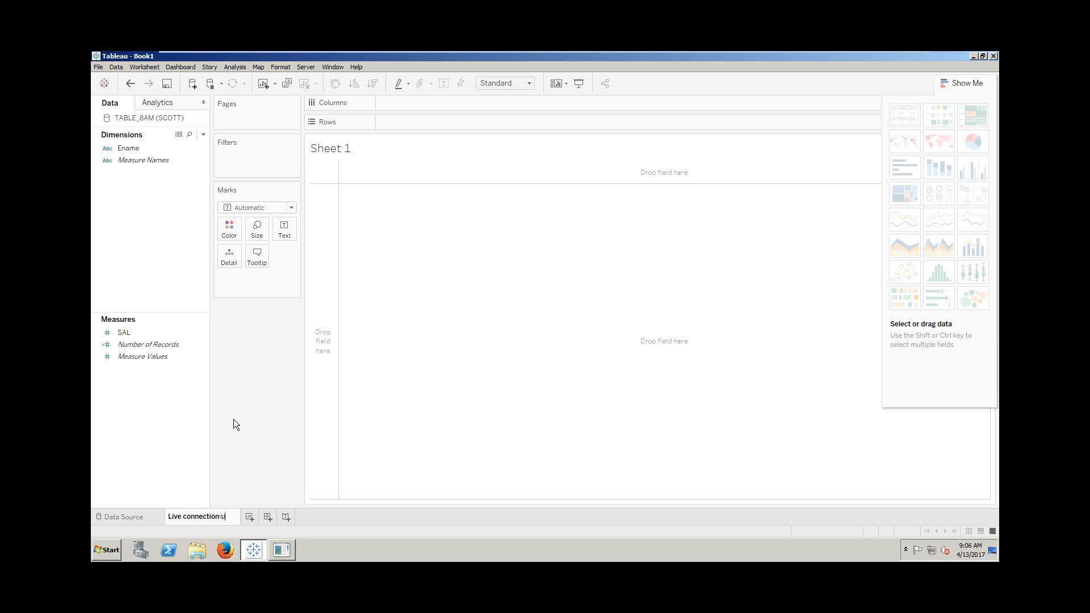
text(nderstanding)
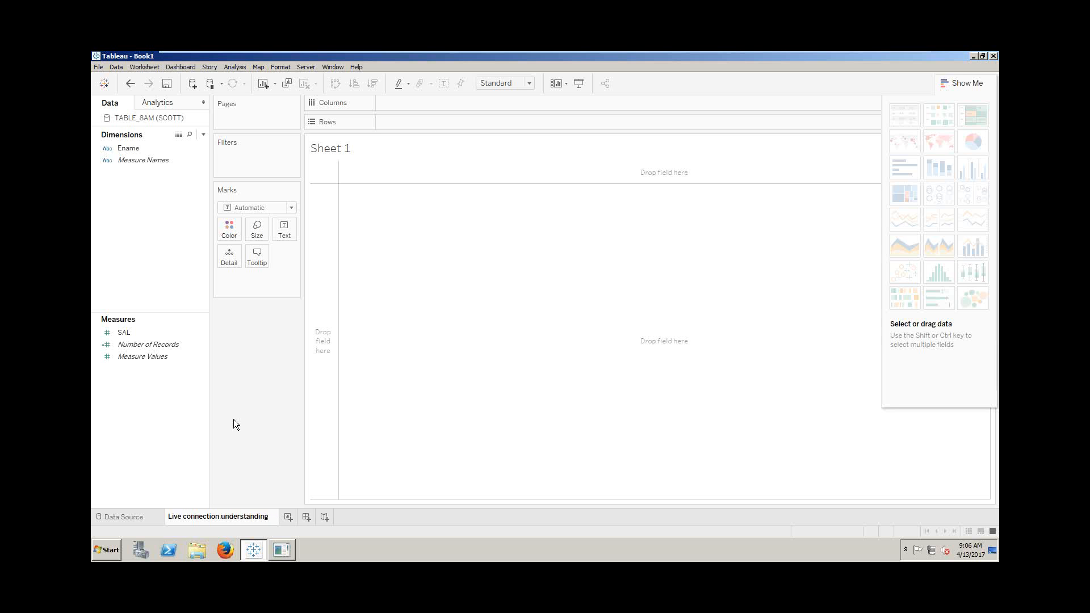
key(Return)
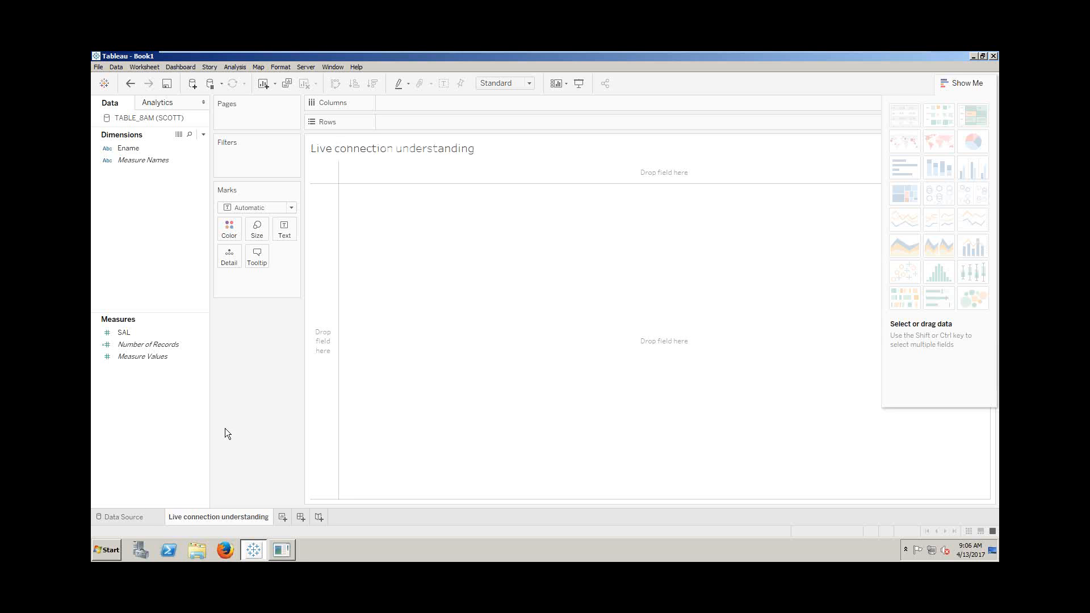
- Put Ename on Rows and SAL as text, giving EDGAR 2,000 and RAM 1,000
double_click(137, 149)
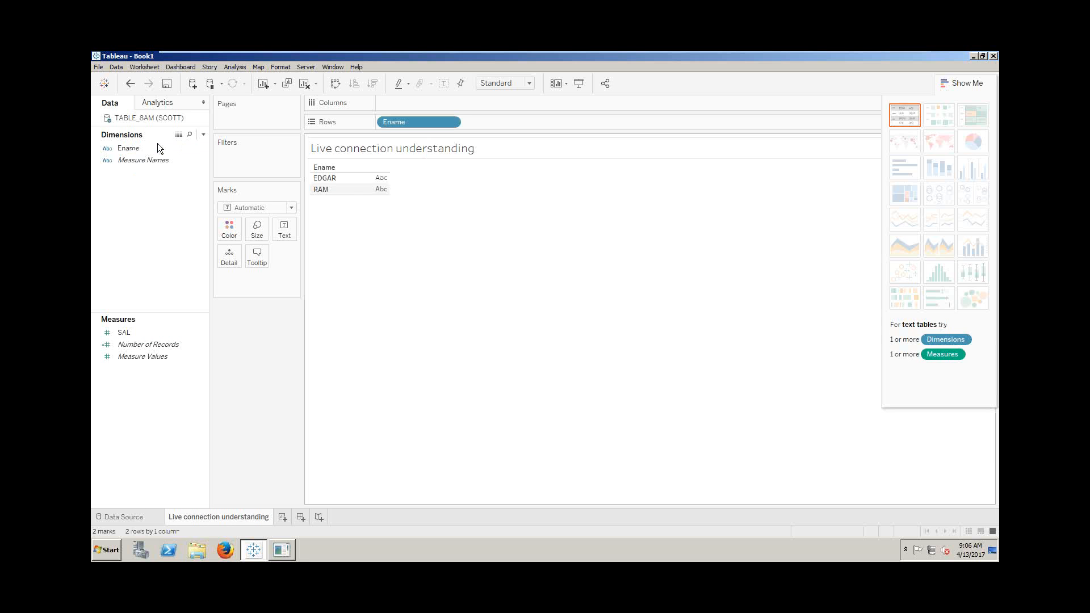
double_click(128, 333)
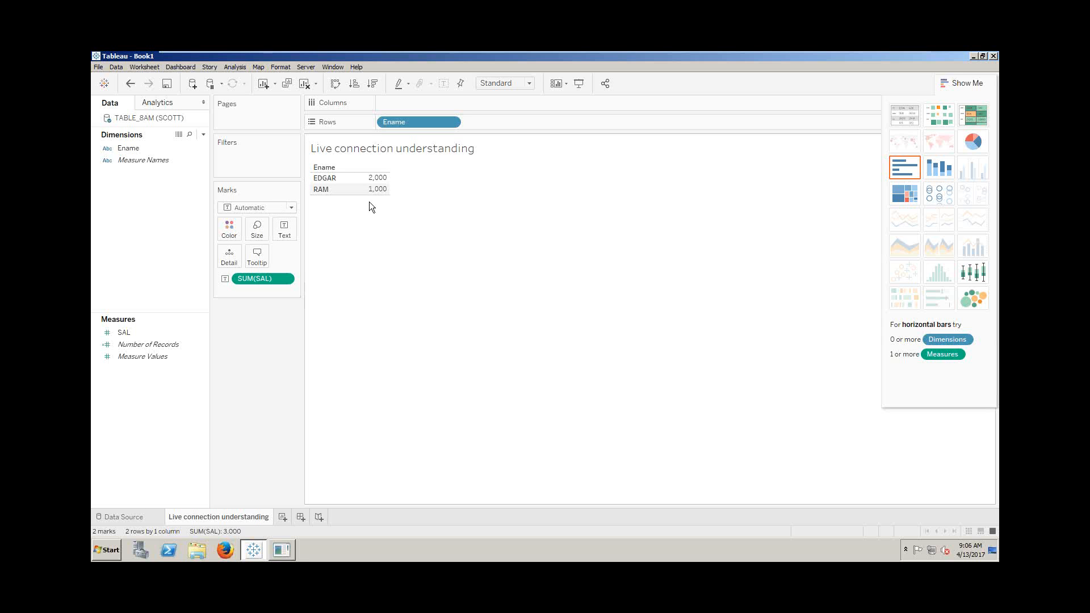
- In Save As, create and open a new 8AM folder under My Tableau Repository > Workbooks
click(166, 84)
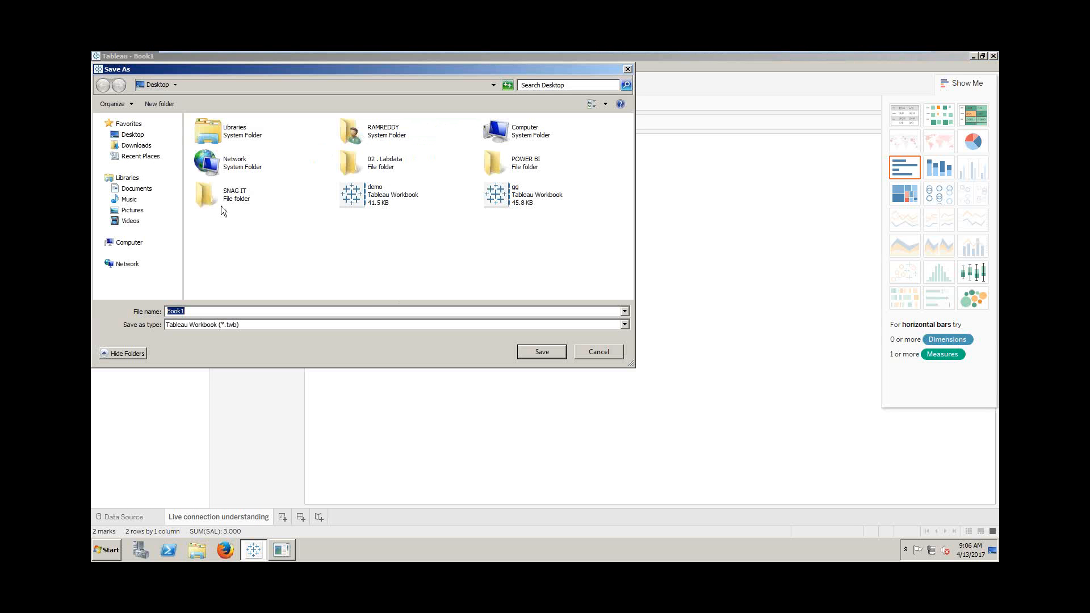
click(142, 189)
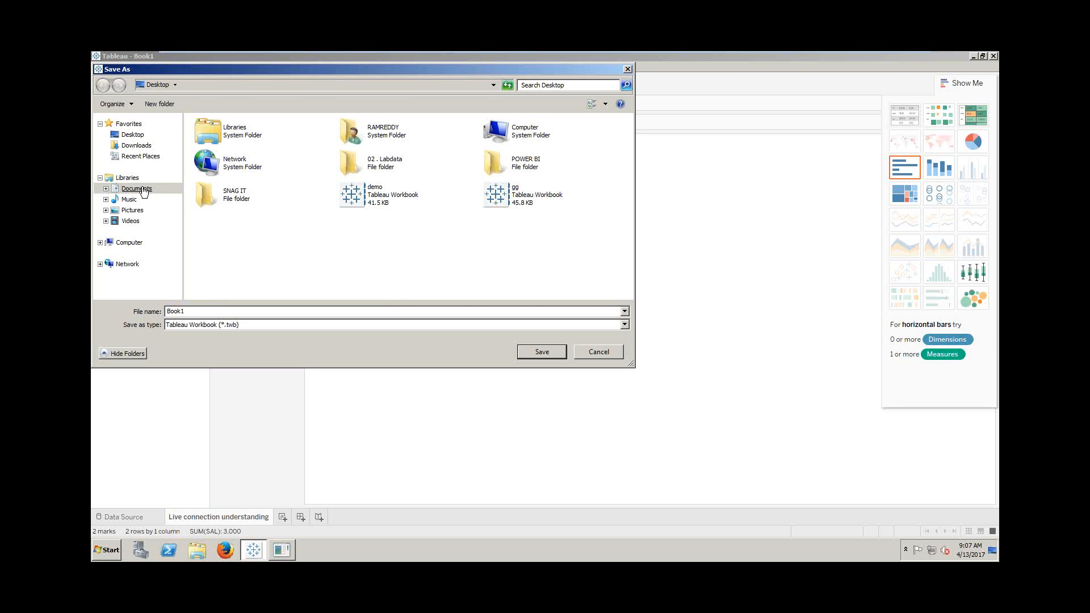
double_click(243, 165)
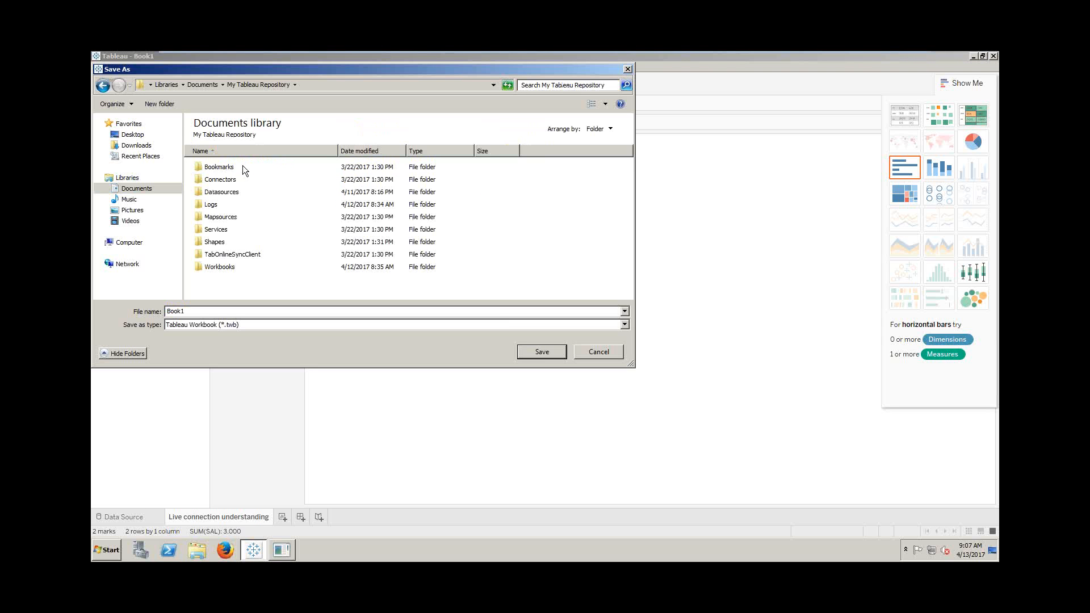
double_click(224, 267)
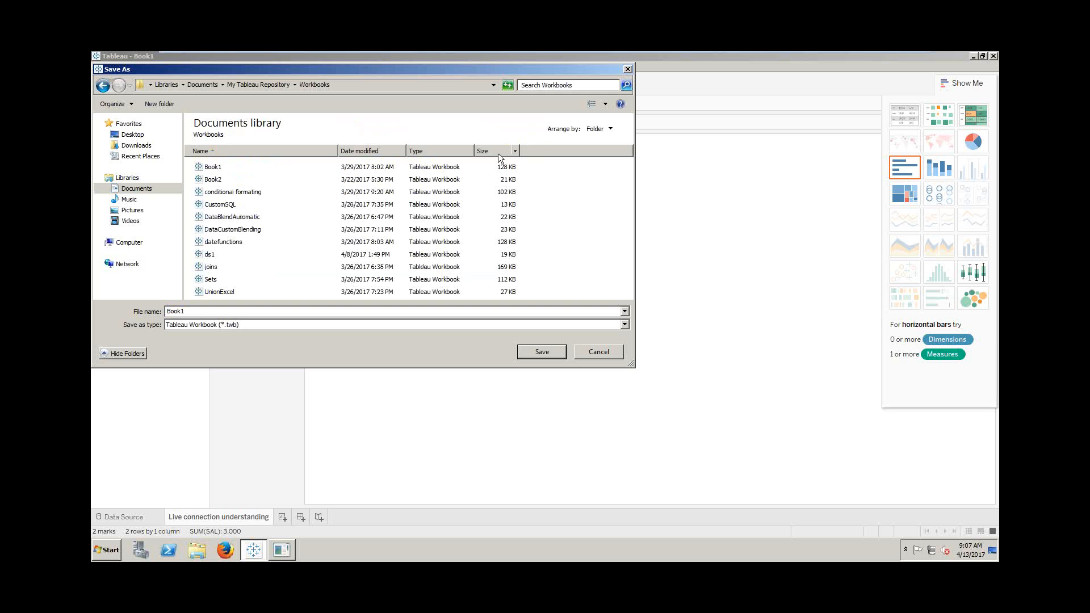
click(155, 104)
text(8AM)
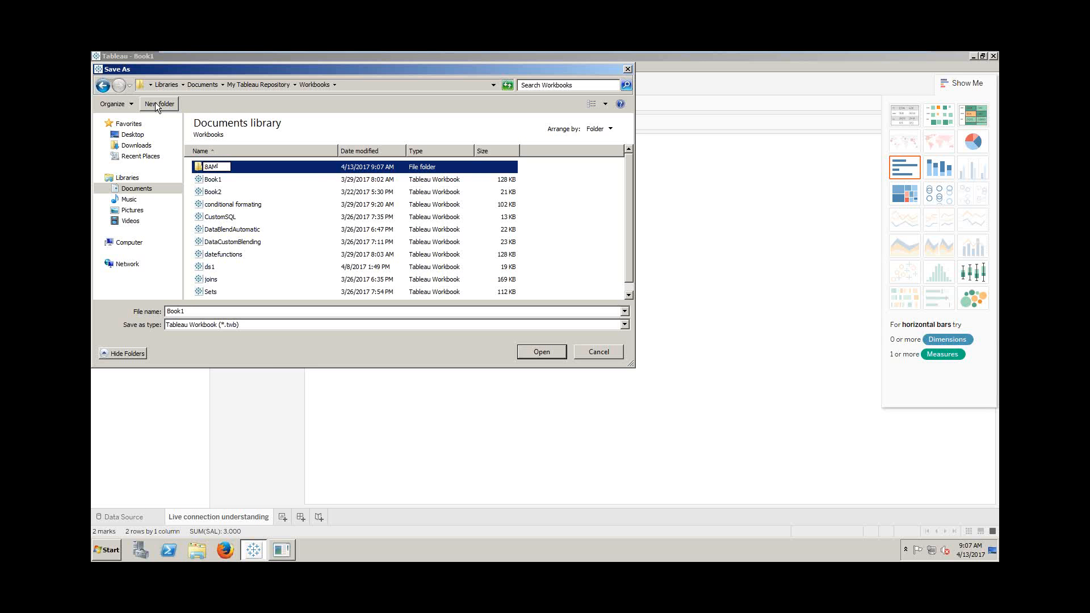
key(Return)
double_click(212, 171)
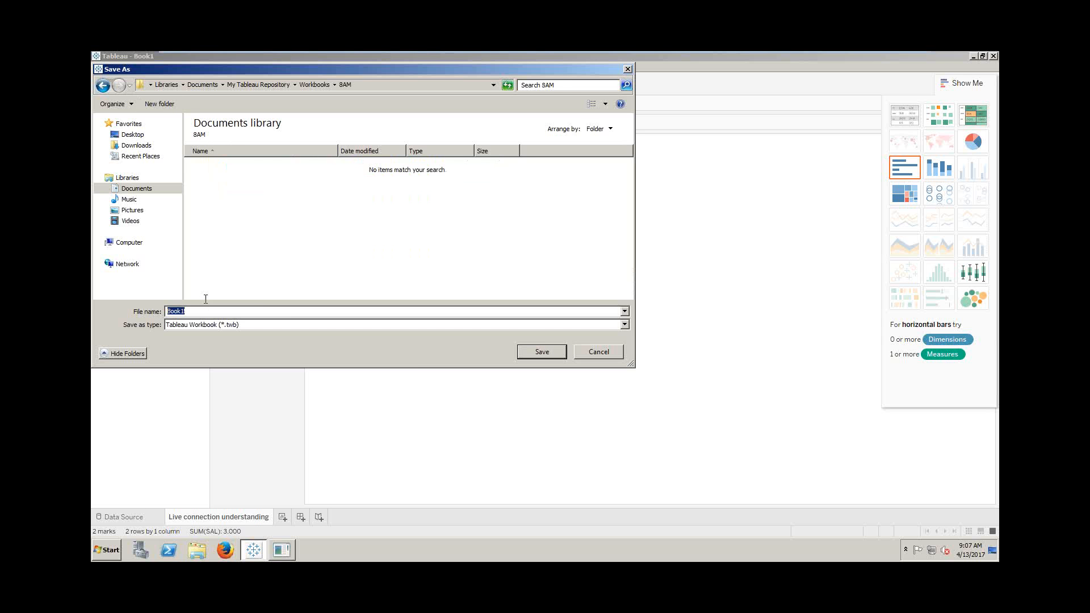
- Save the workbook as 'Live Connection Understanding'
text(Live connec)
key(Return)
text(Live Connection Understanding)
key(Return)
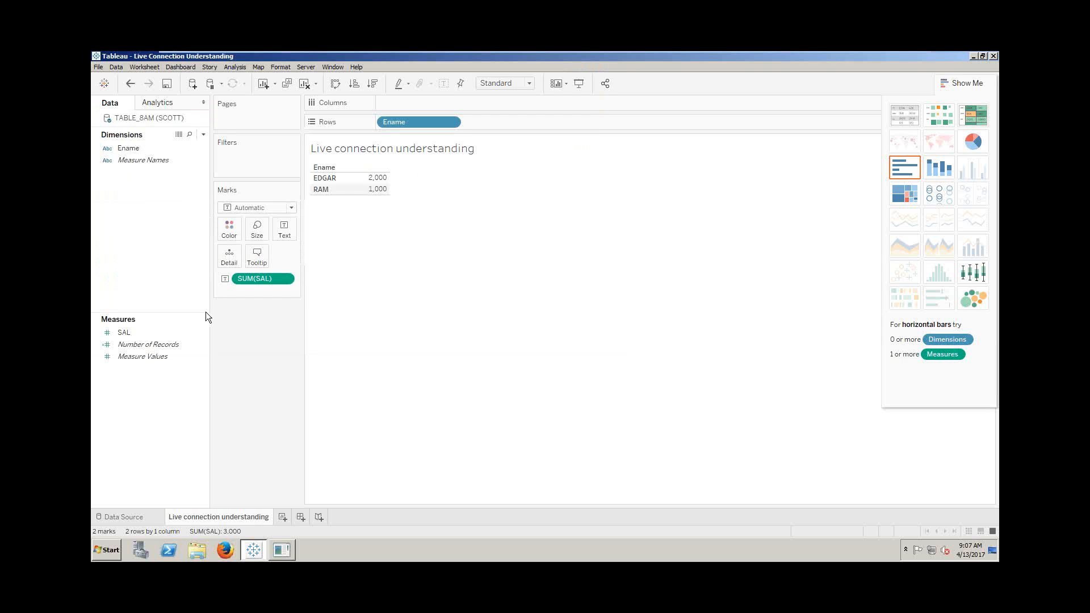
- Browse in Explorer to Documents > My Tableau Repository > Workbooks > 8AM, then return to Tableau
click(110, 548)
click(259, 374)
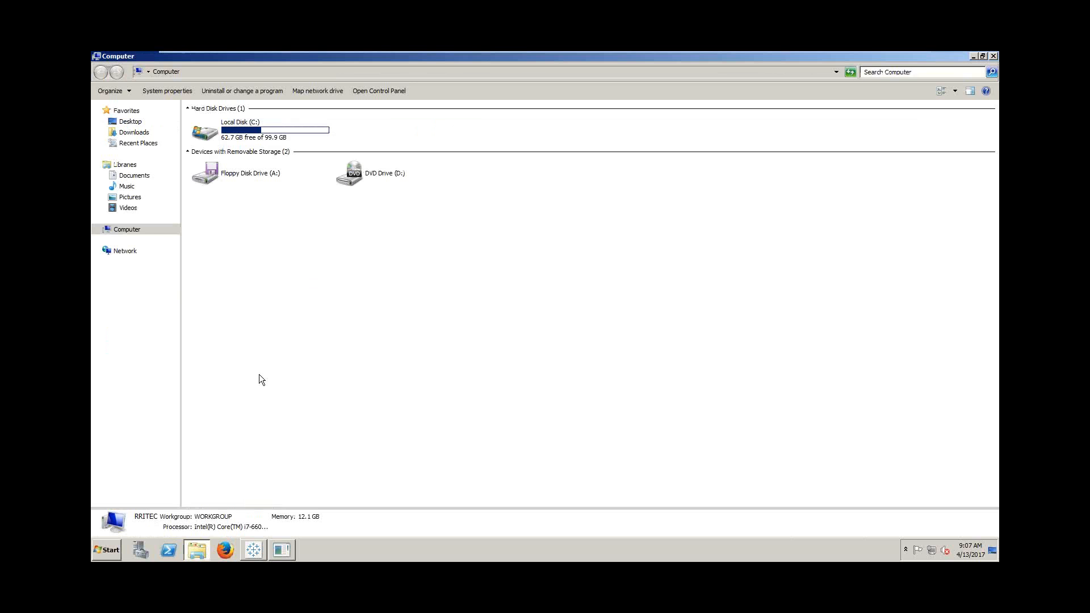
click(133, 176)
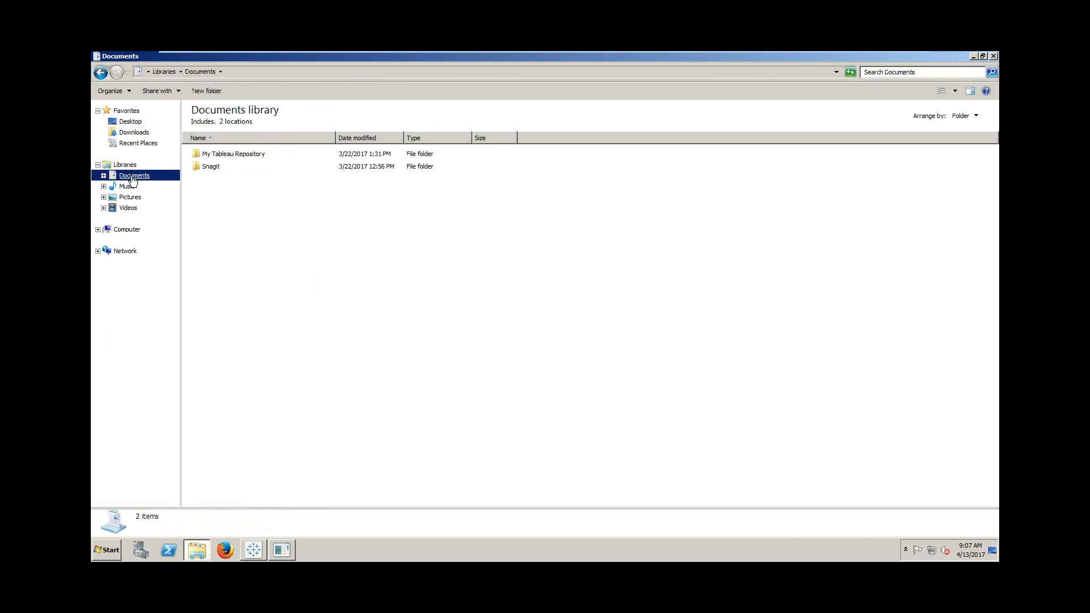
double_click(235, 156)
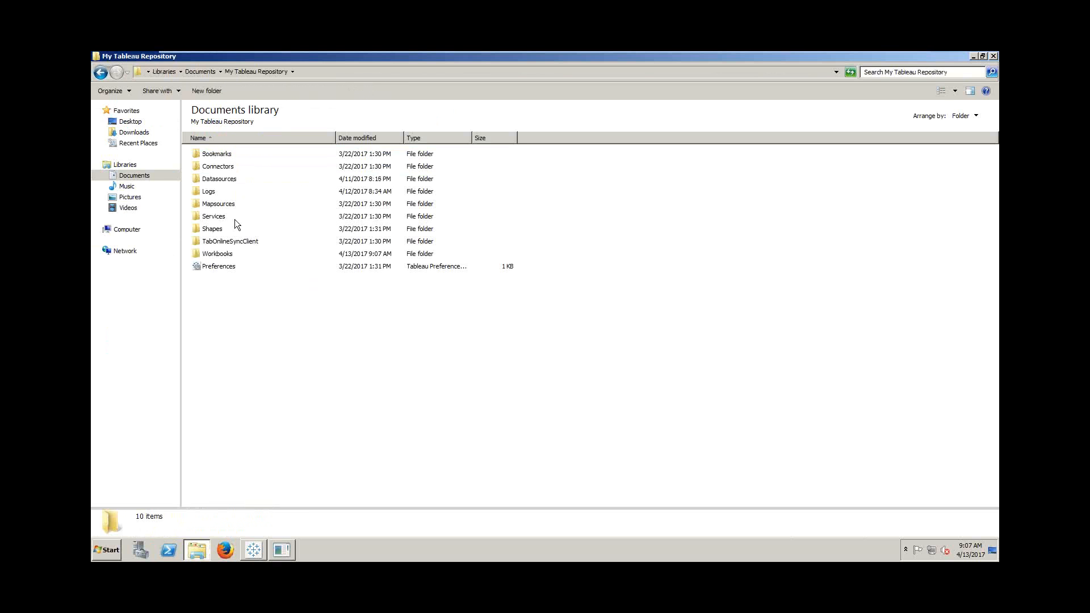
double_click(233, 253)
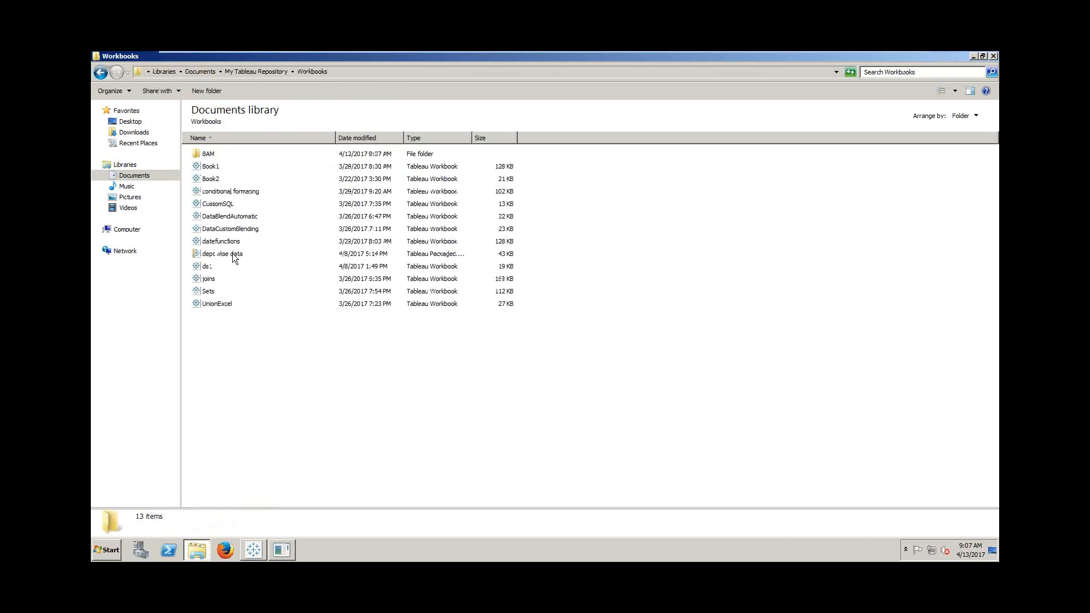
double_click(213, 155)
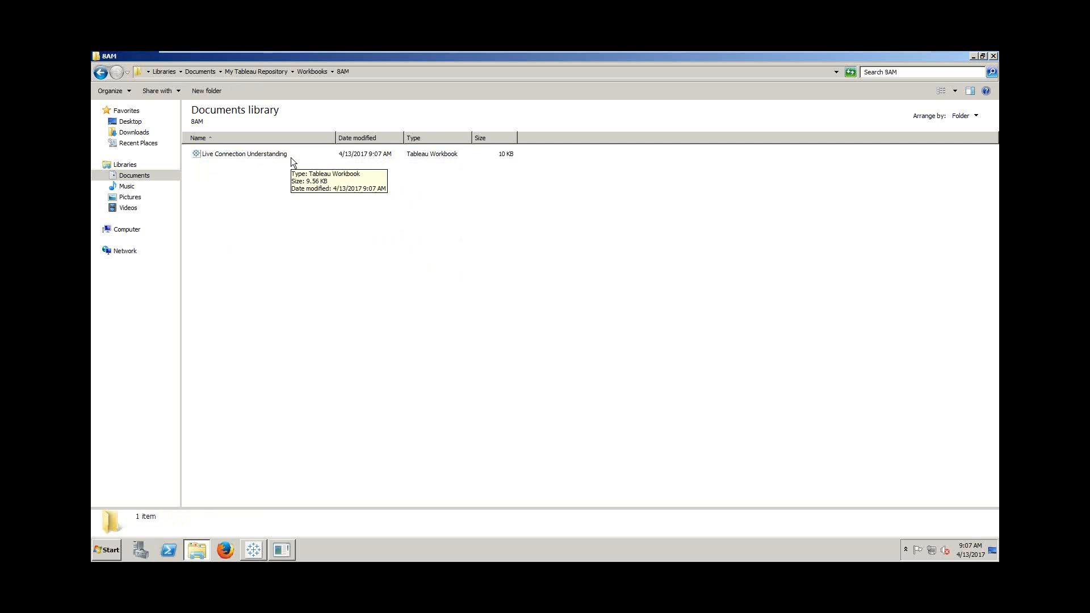
click(253, 550)
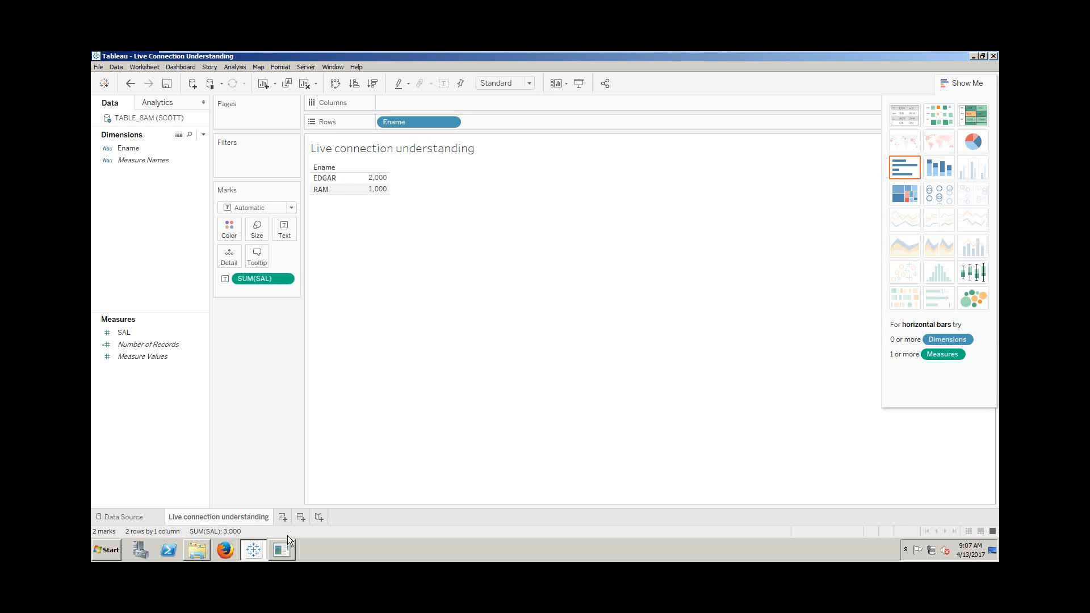
- In SQL Plus, edit the recalled EDGAR insert to ('TEJA',3000) and run it
click(282, 549)
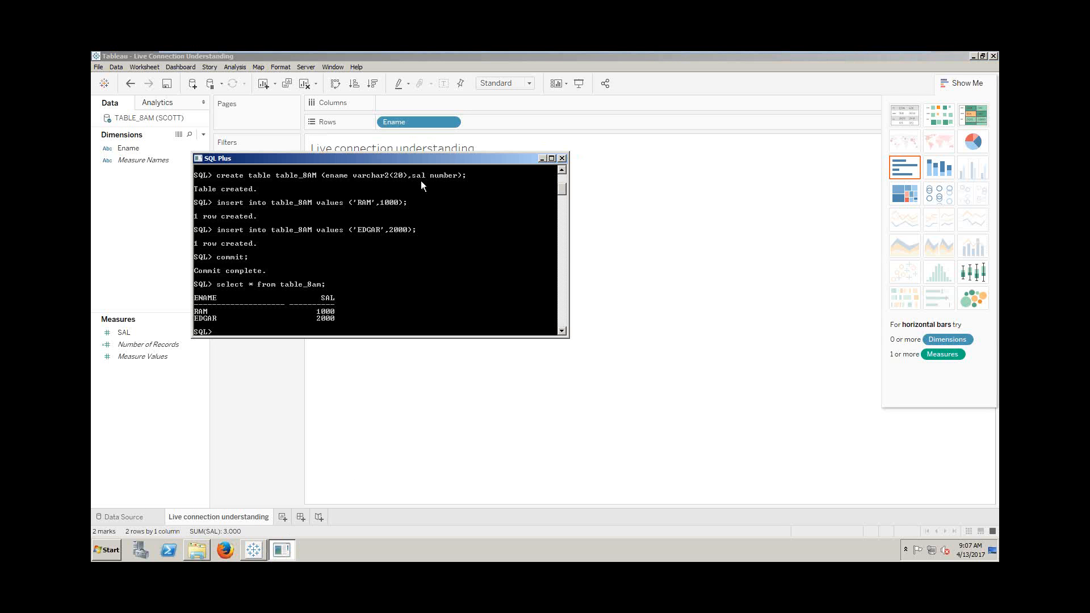
key(Up)
key(Up)
key(Up)
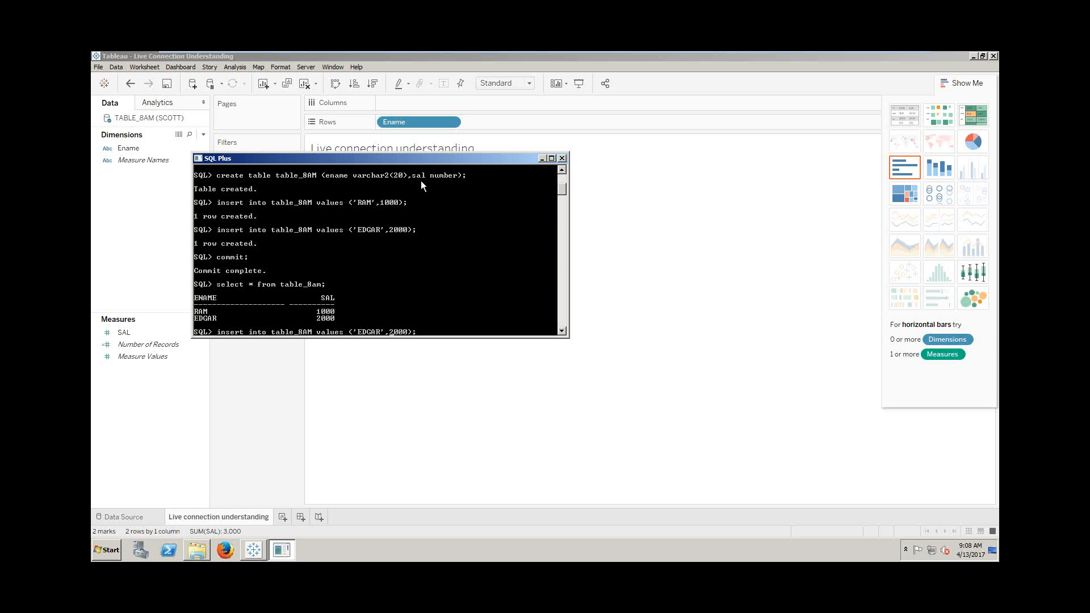
key(Left)
key(Left)
key(Left)
key(Left)
key(Left)
key(BackSpace)
text(3)
key(Left)
key(Left)
key(Left)
key(BackSpace)
key(BackSpace)
key(BackSpace)
key(BackSpace)
key(BackSpace)
text(TEJA)
key(Return)
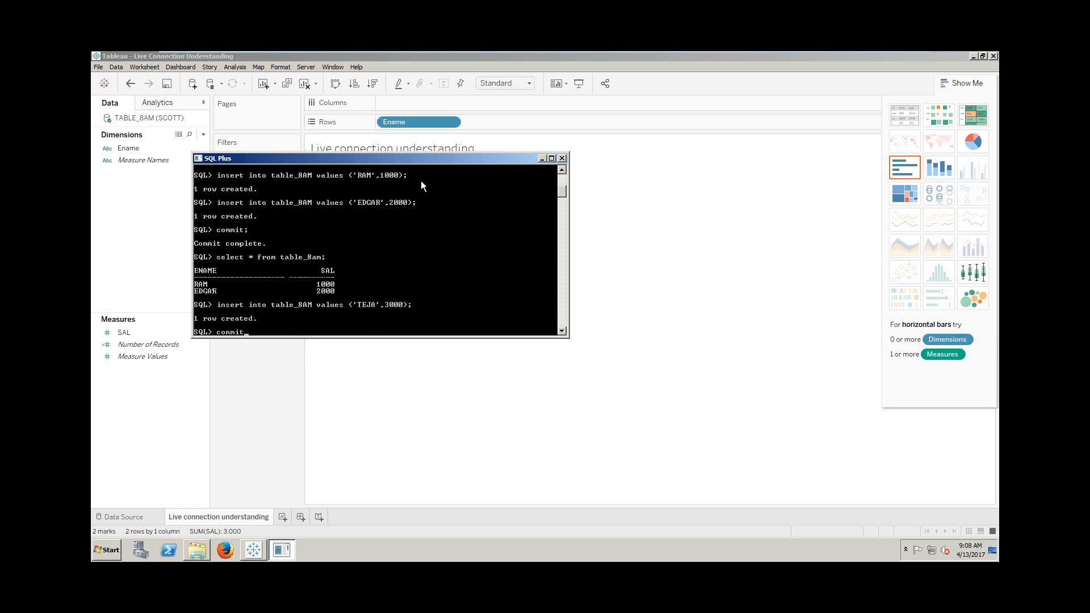
- Commit the new TEJA row and return to the Tableau workbook
text(commit)
key(Return)
click(489, 386)
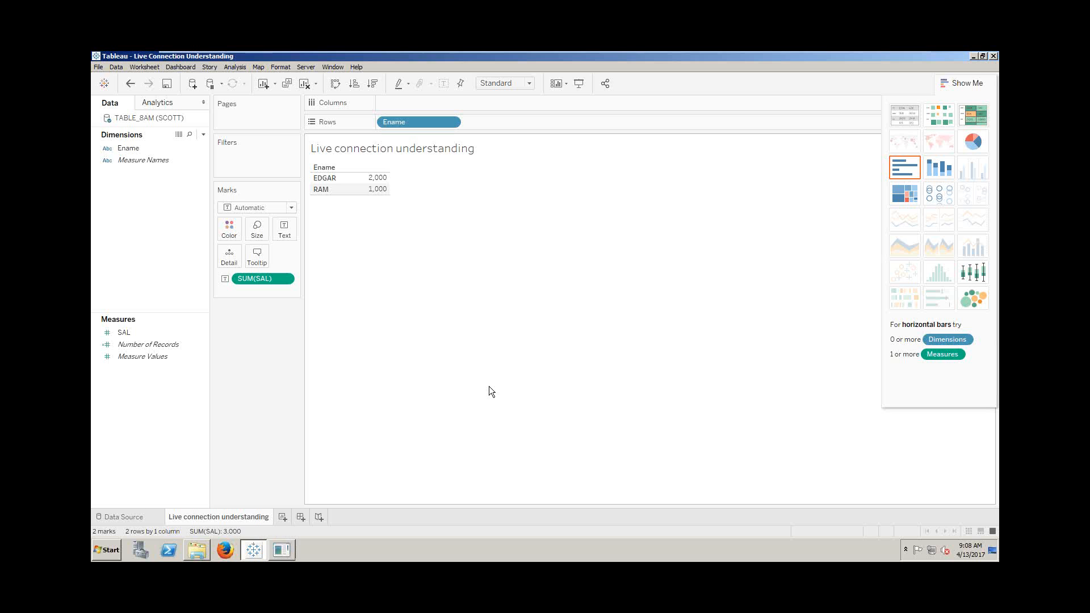
- Refresh the TABLE_8AM data source so TEJA 3,000 appears beside EDGAR and RAM
right_click(175, 118)
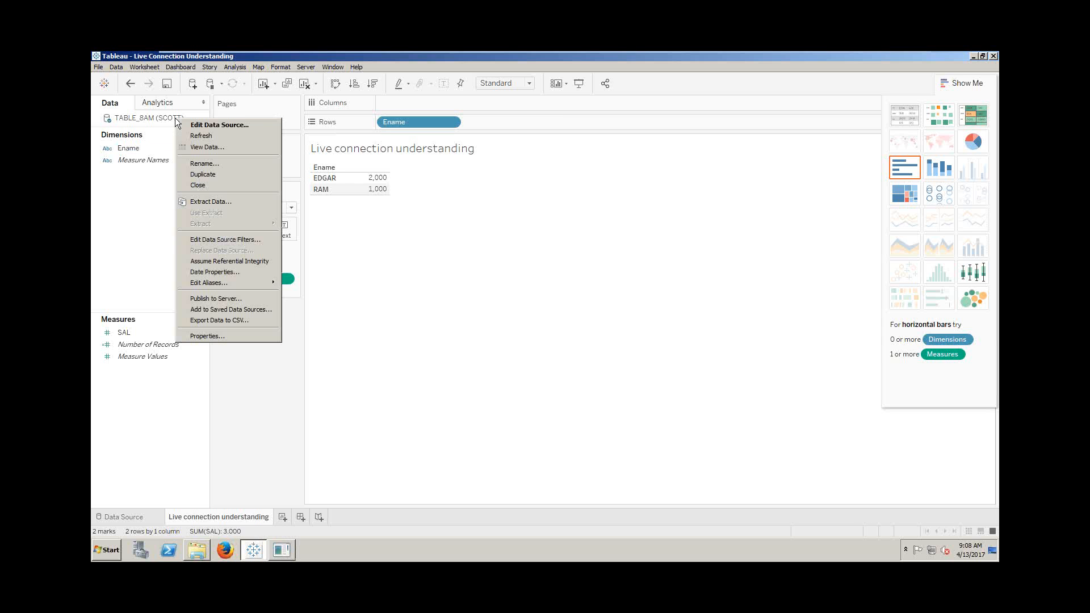
click(223, 137)
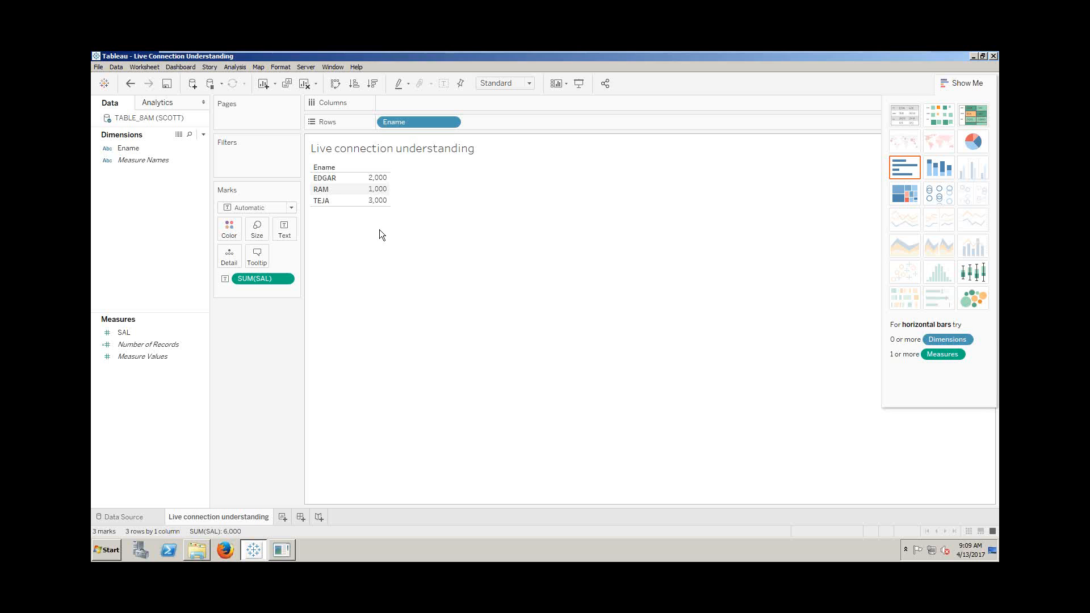
key(ctrl+alt)
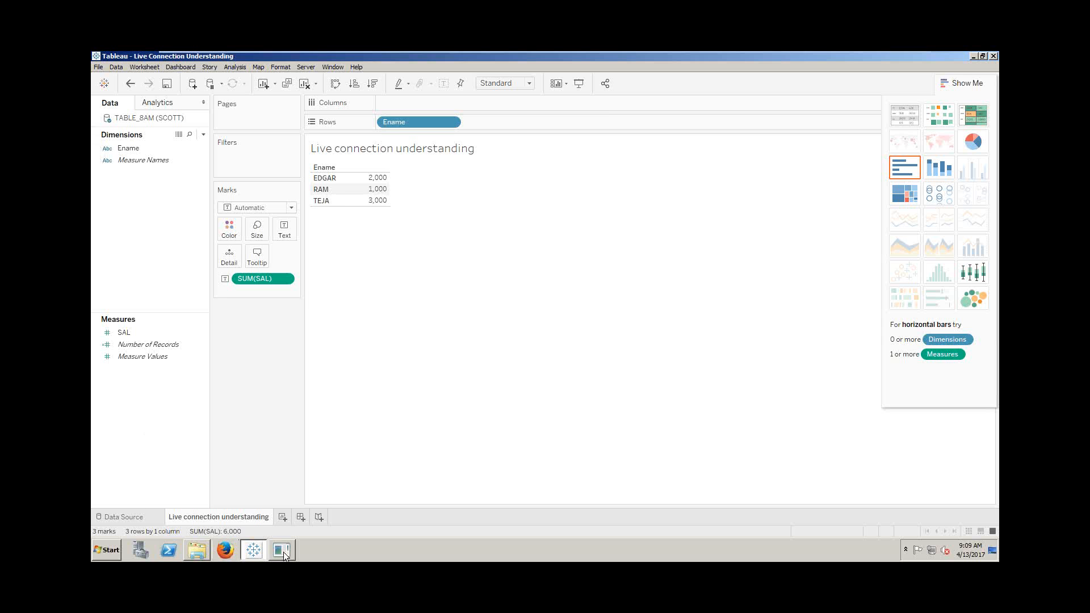
- Start Notepad and write the note 'LIVE Connection : DATABASE --> Report'
click(107, 554)
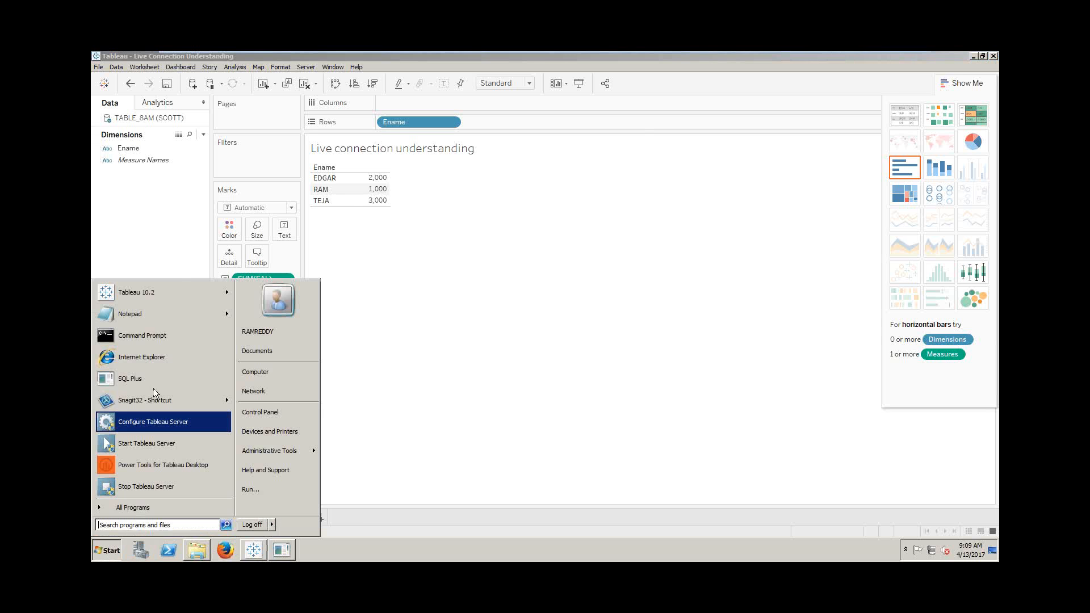
click(158, 314)
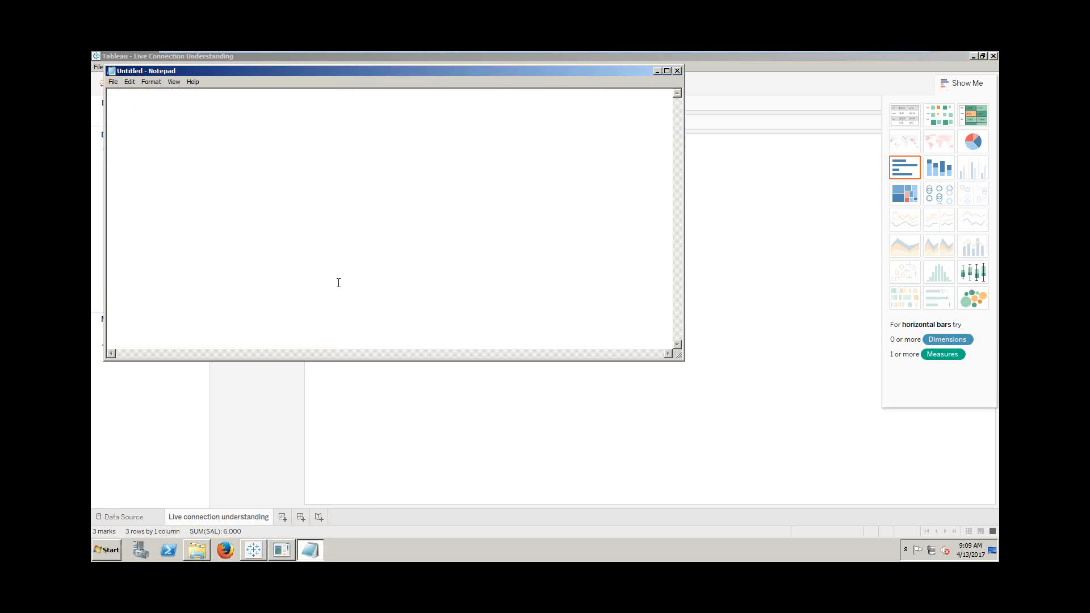
text(DATABASE --> Report)
text(LIVE C)
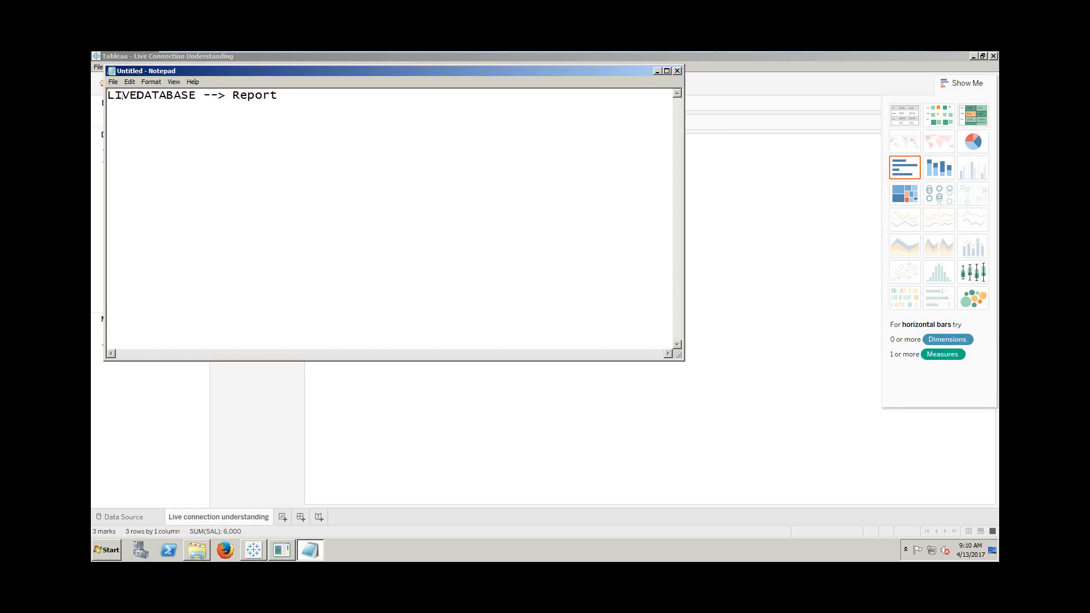
text(onnection)
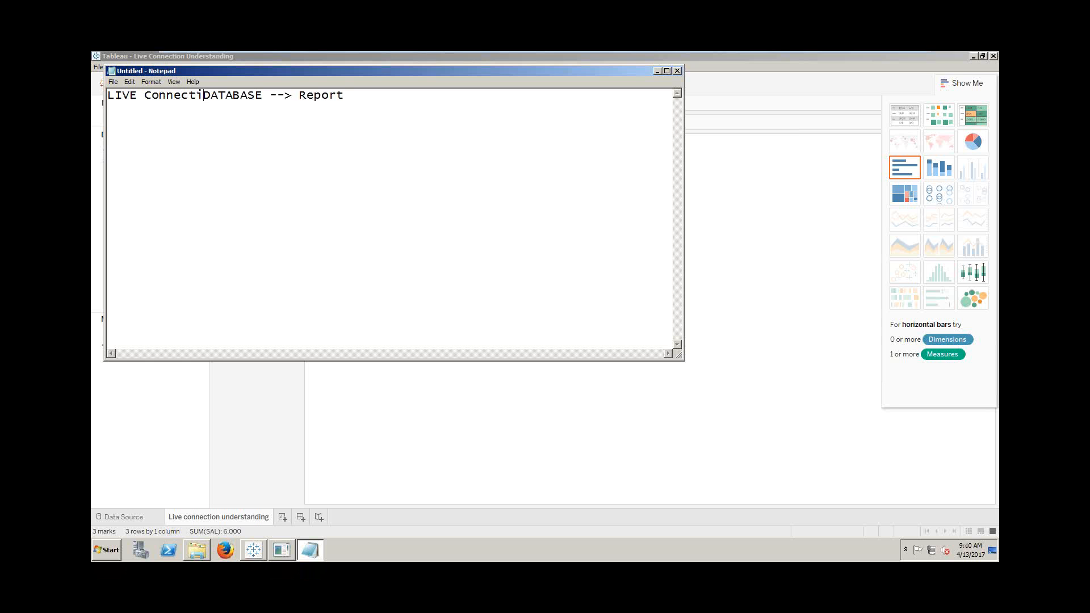
text( :)
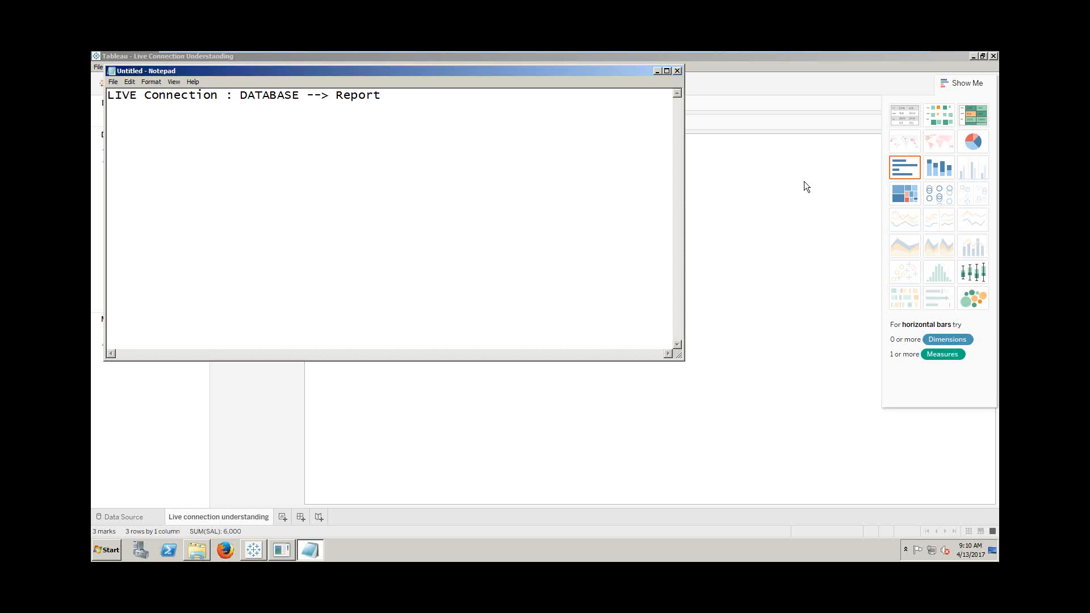
- Close the note without saving and minimize VMware to reveal the Word class notes
click(677, 71)
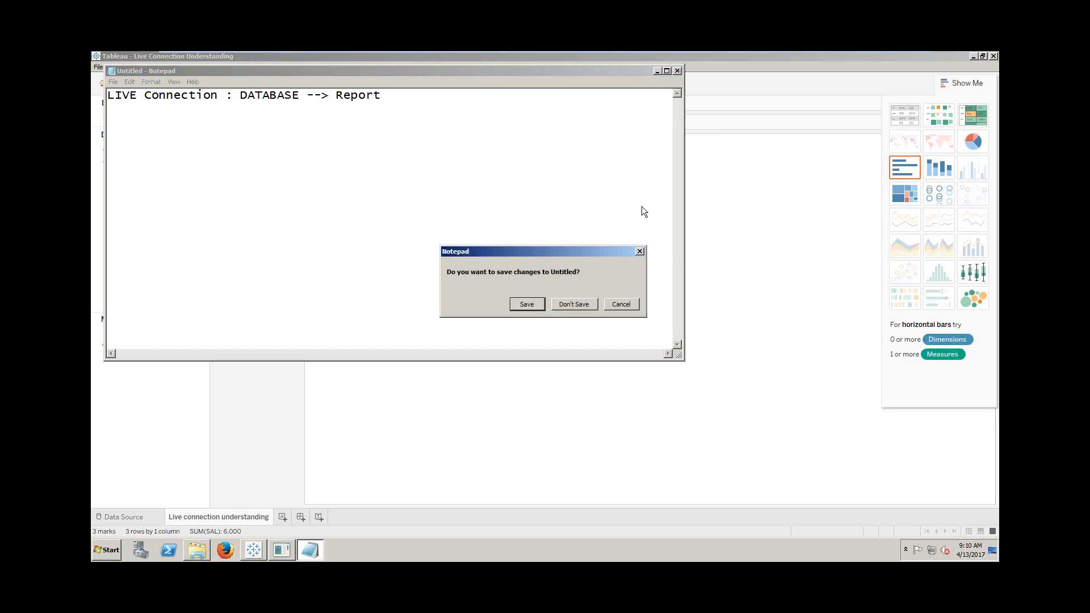
click(577, 305)
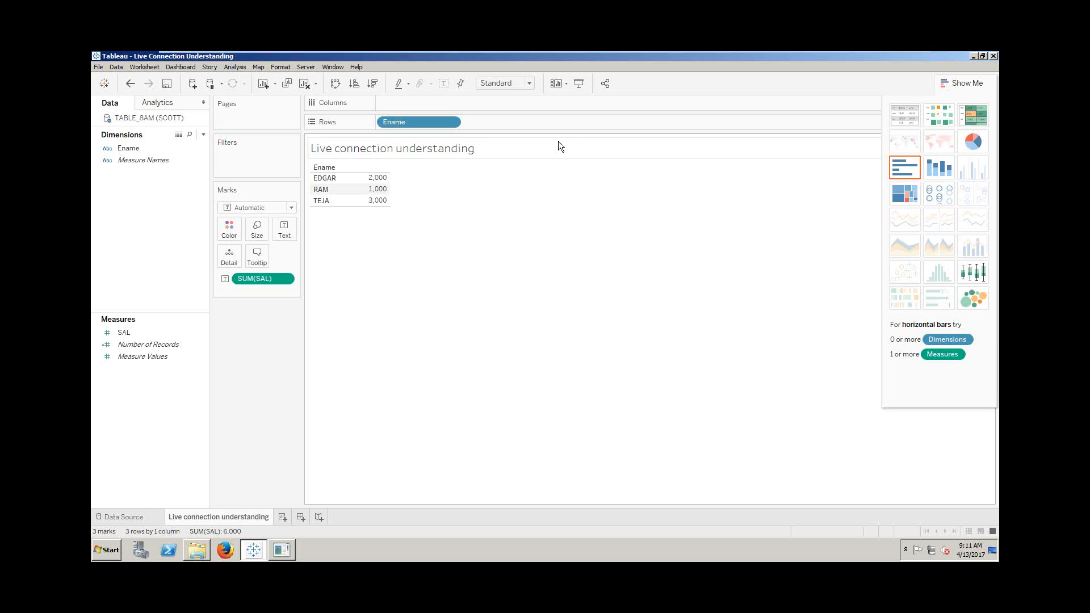
mouse_move(806, 53)
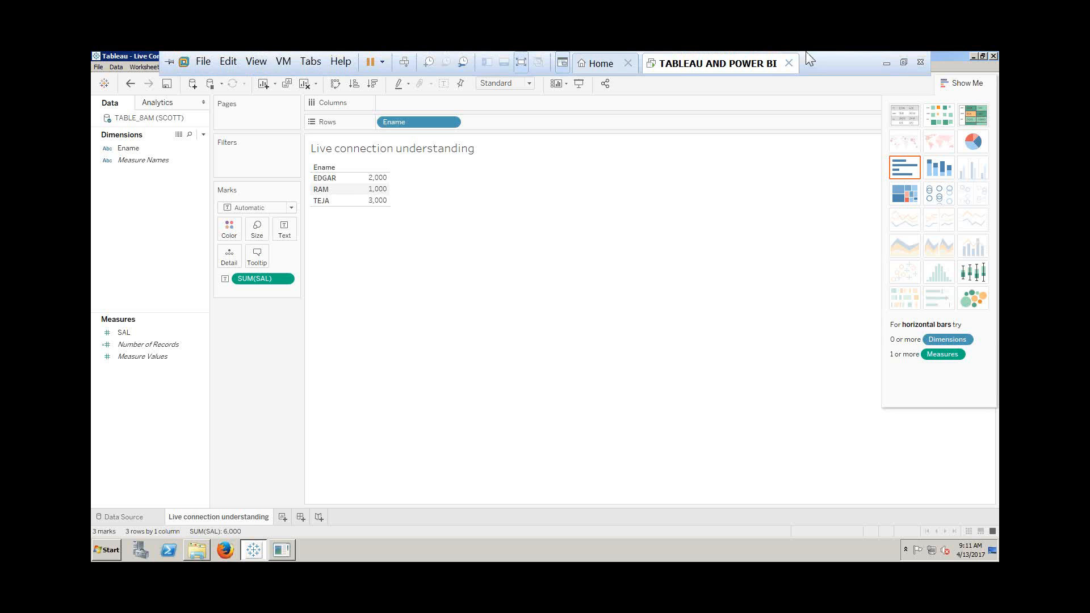
click(887, 64)
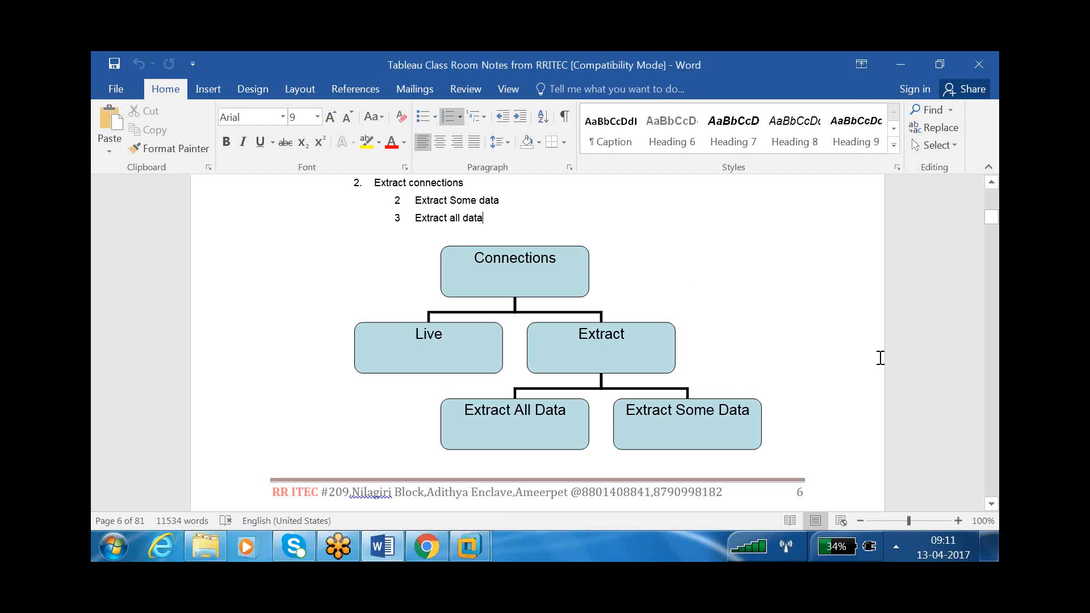